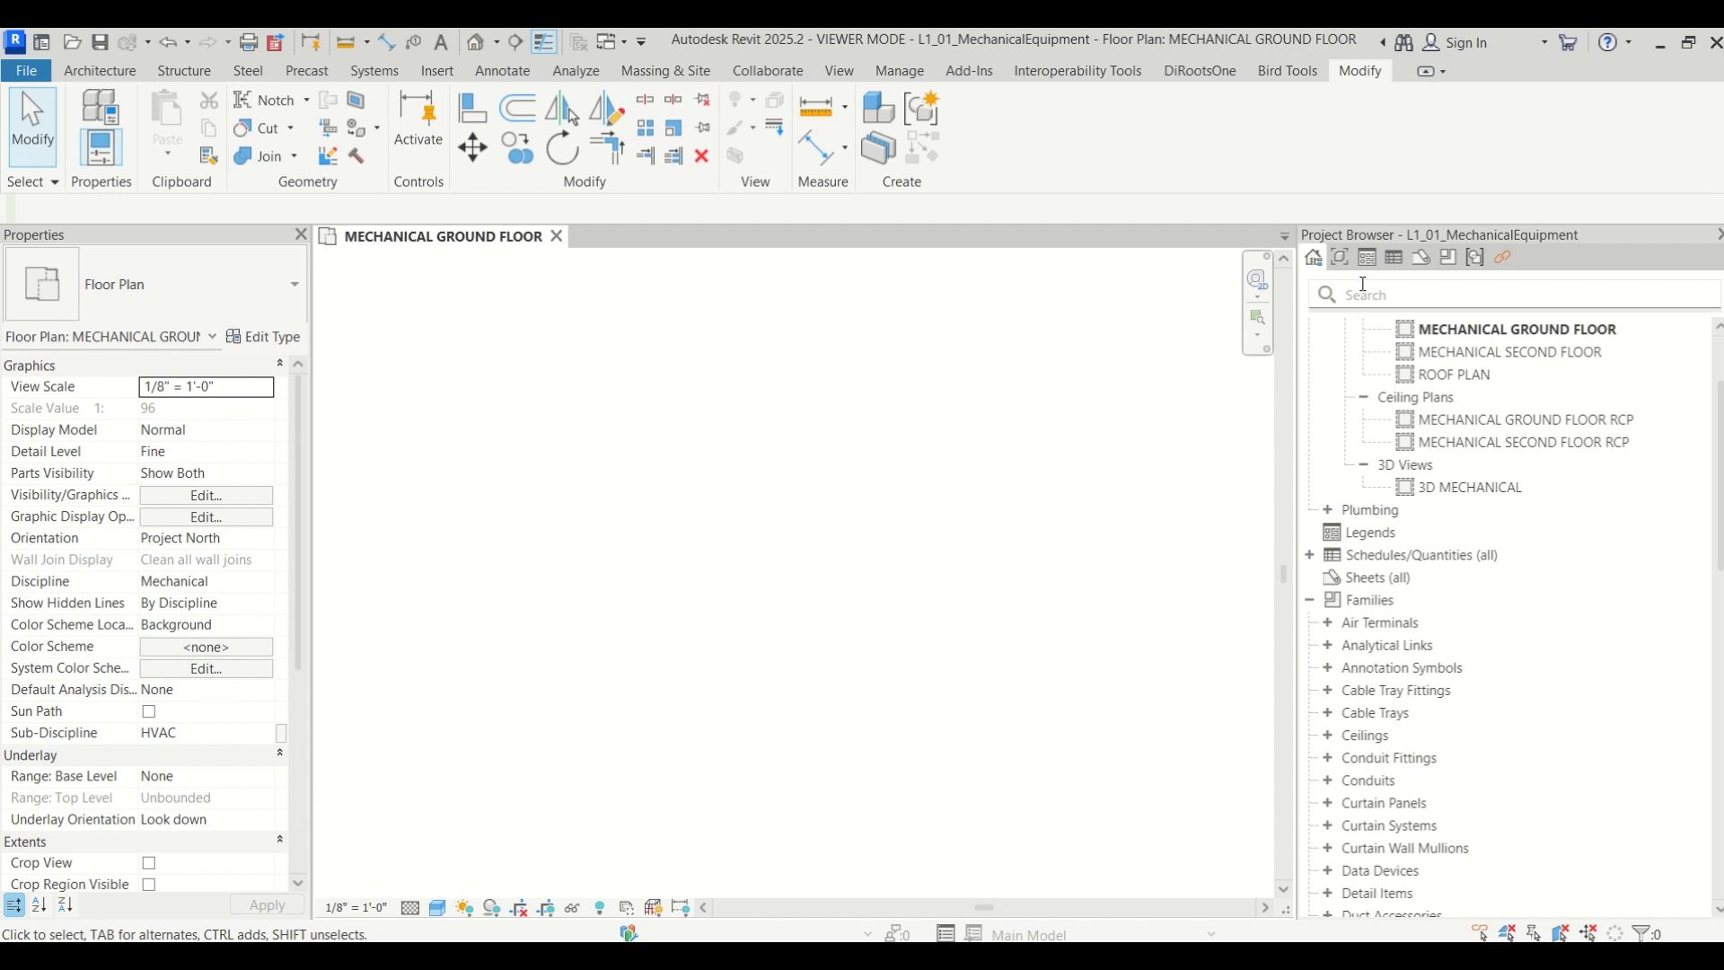
Place two Standard boilers as mechanical equipment on the ground floor plan, one to the upper left of the other
scroll(1397, 718, down, 5)
scroll(1408, 647, up, 3)
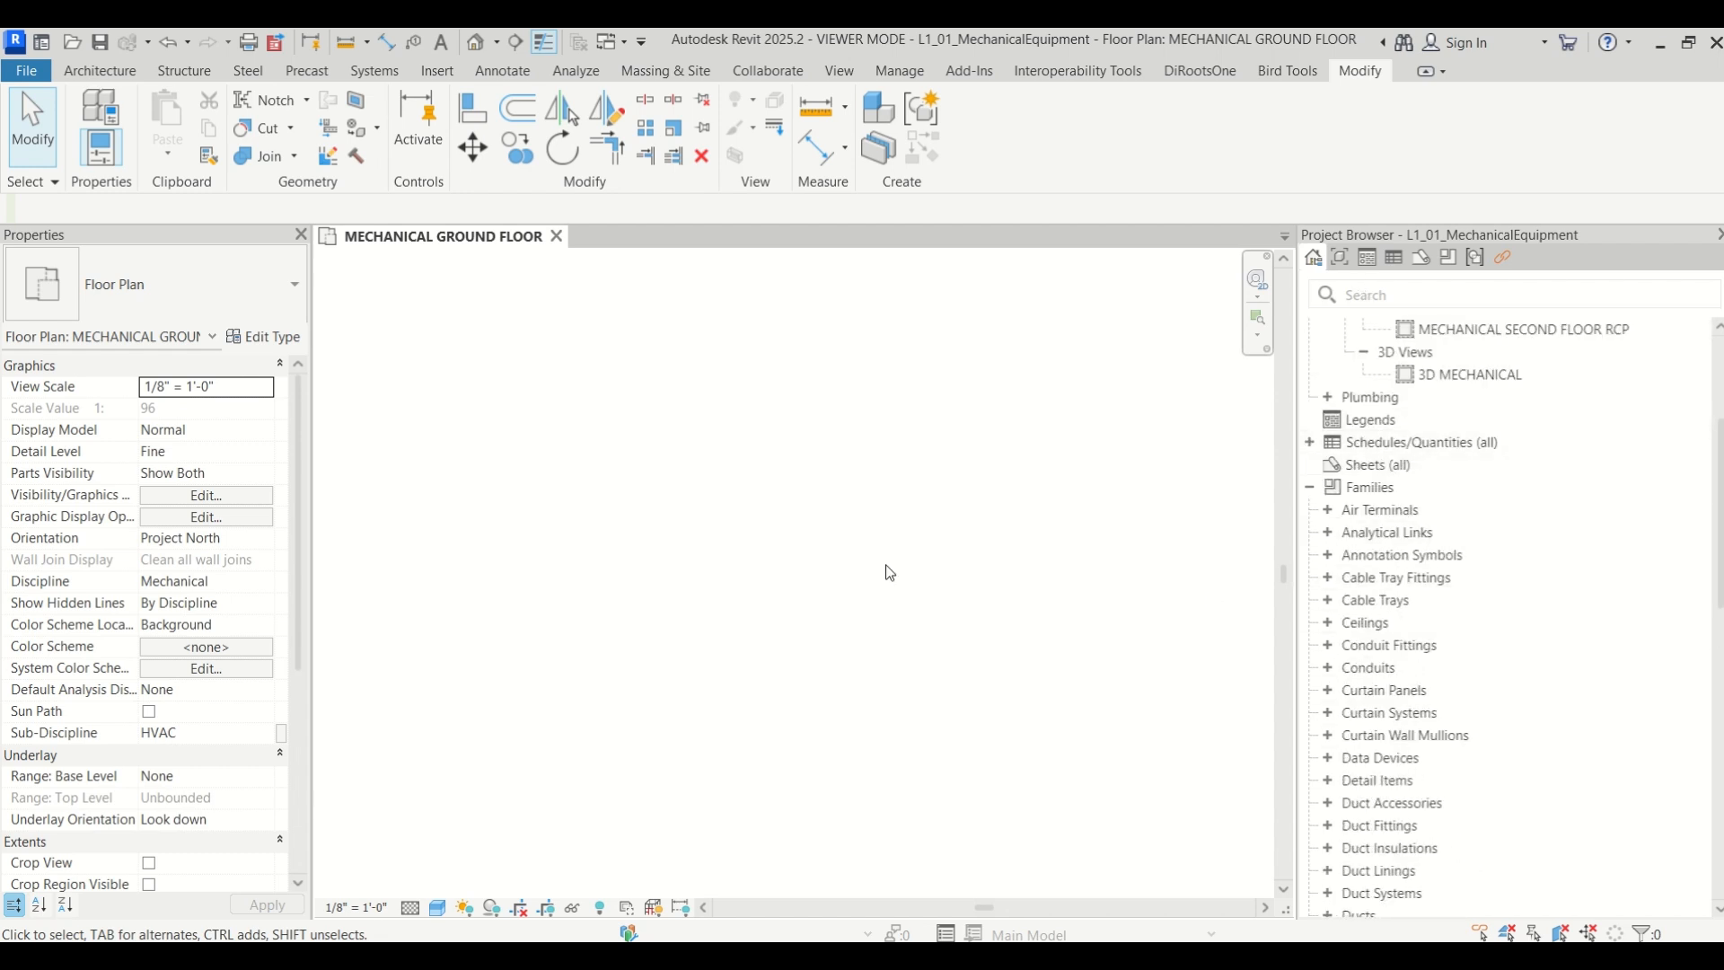
key(m)
key(e)
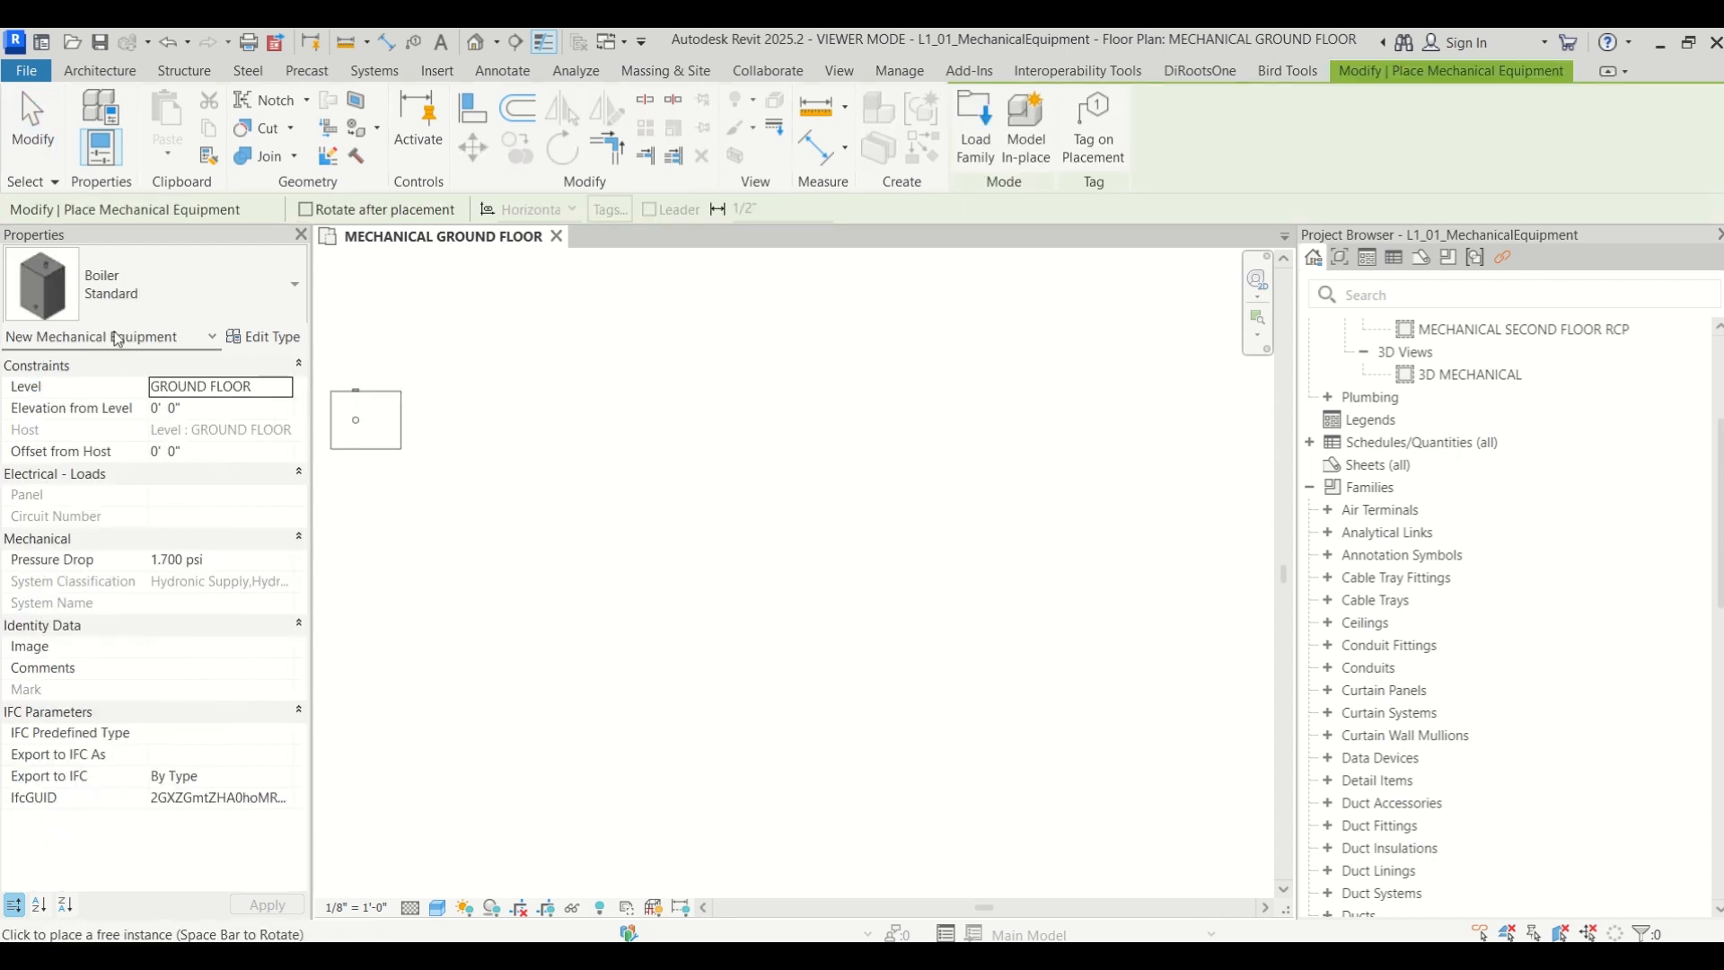
click(288, 285)
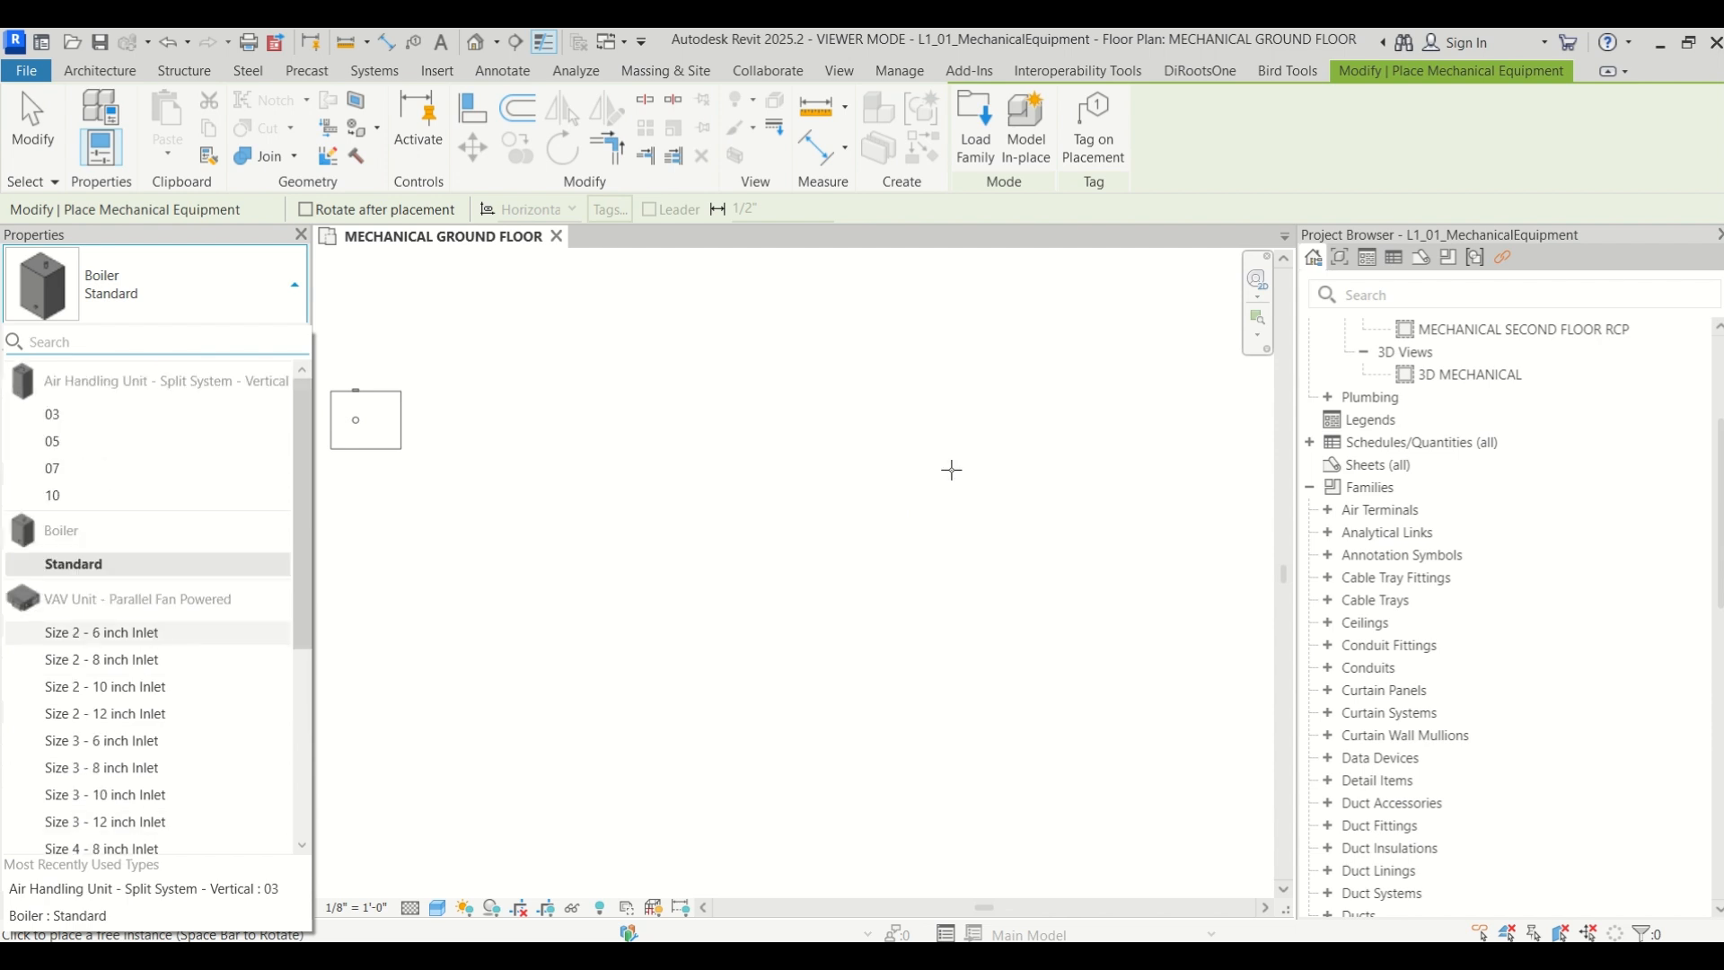
click(867, 522)
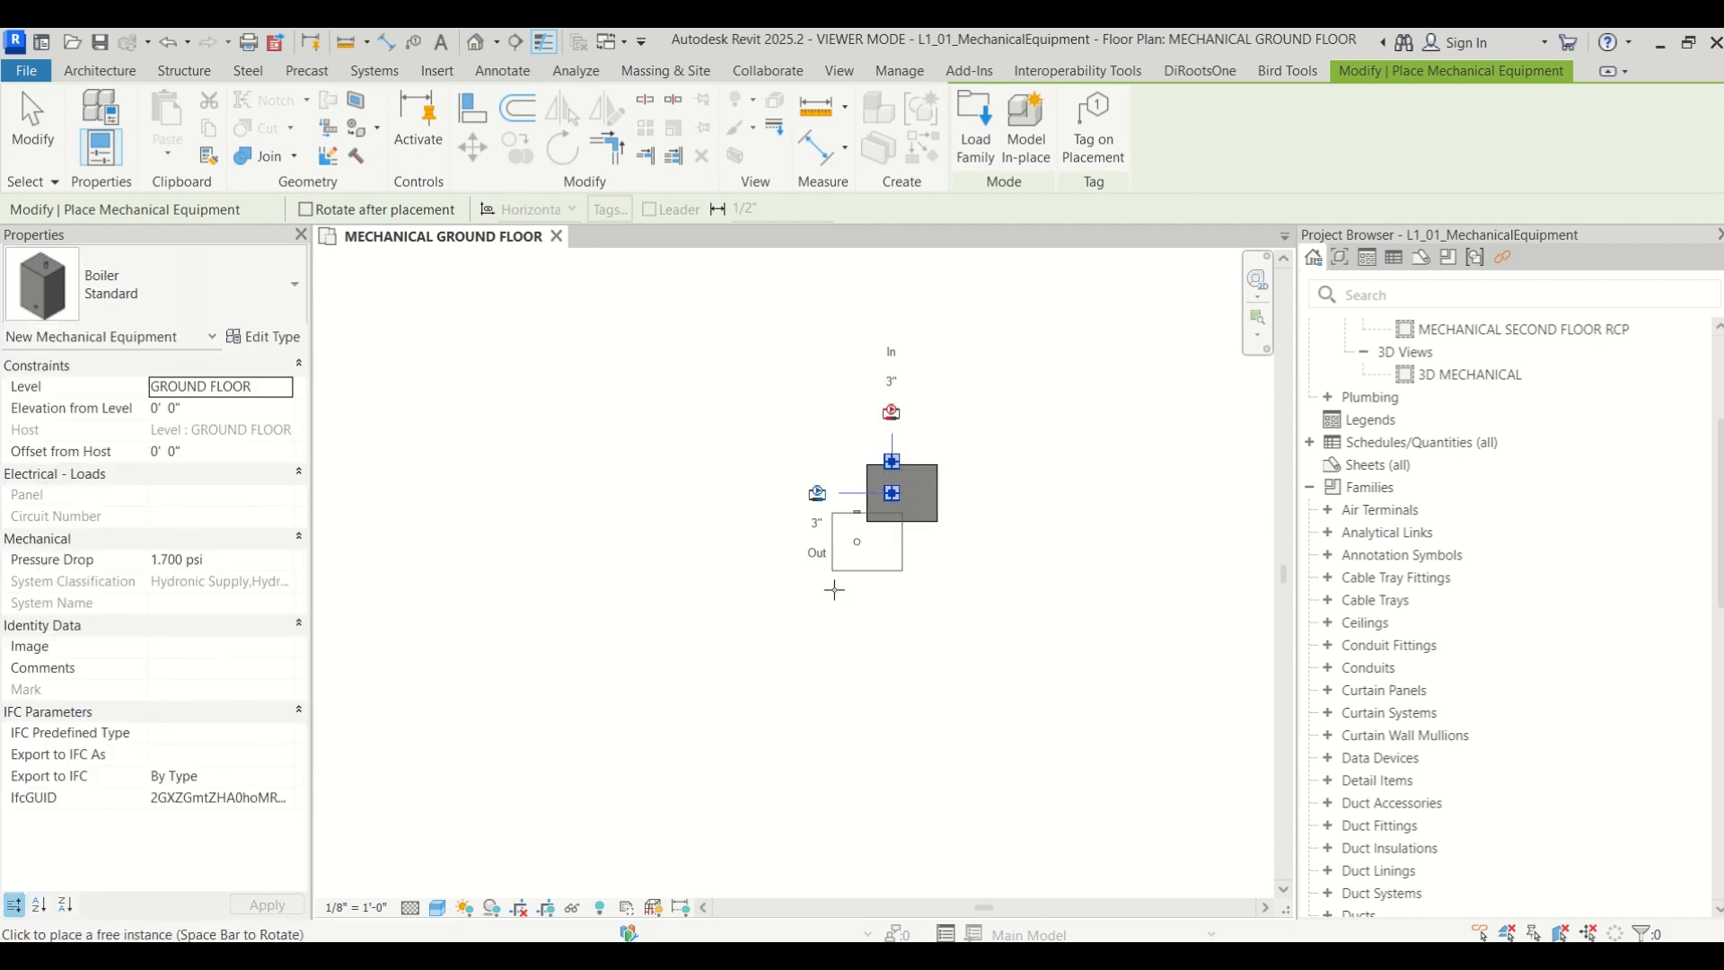
key(Escape)
key(Escape)
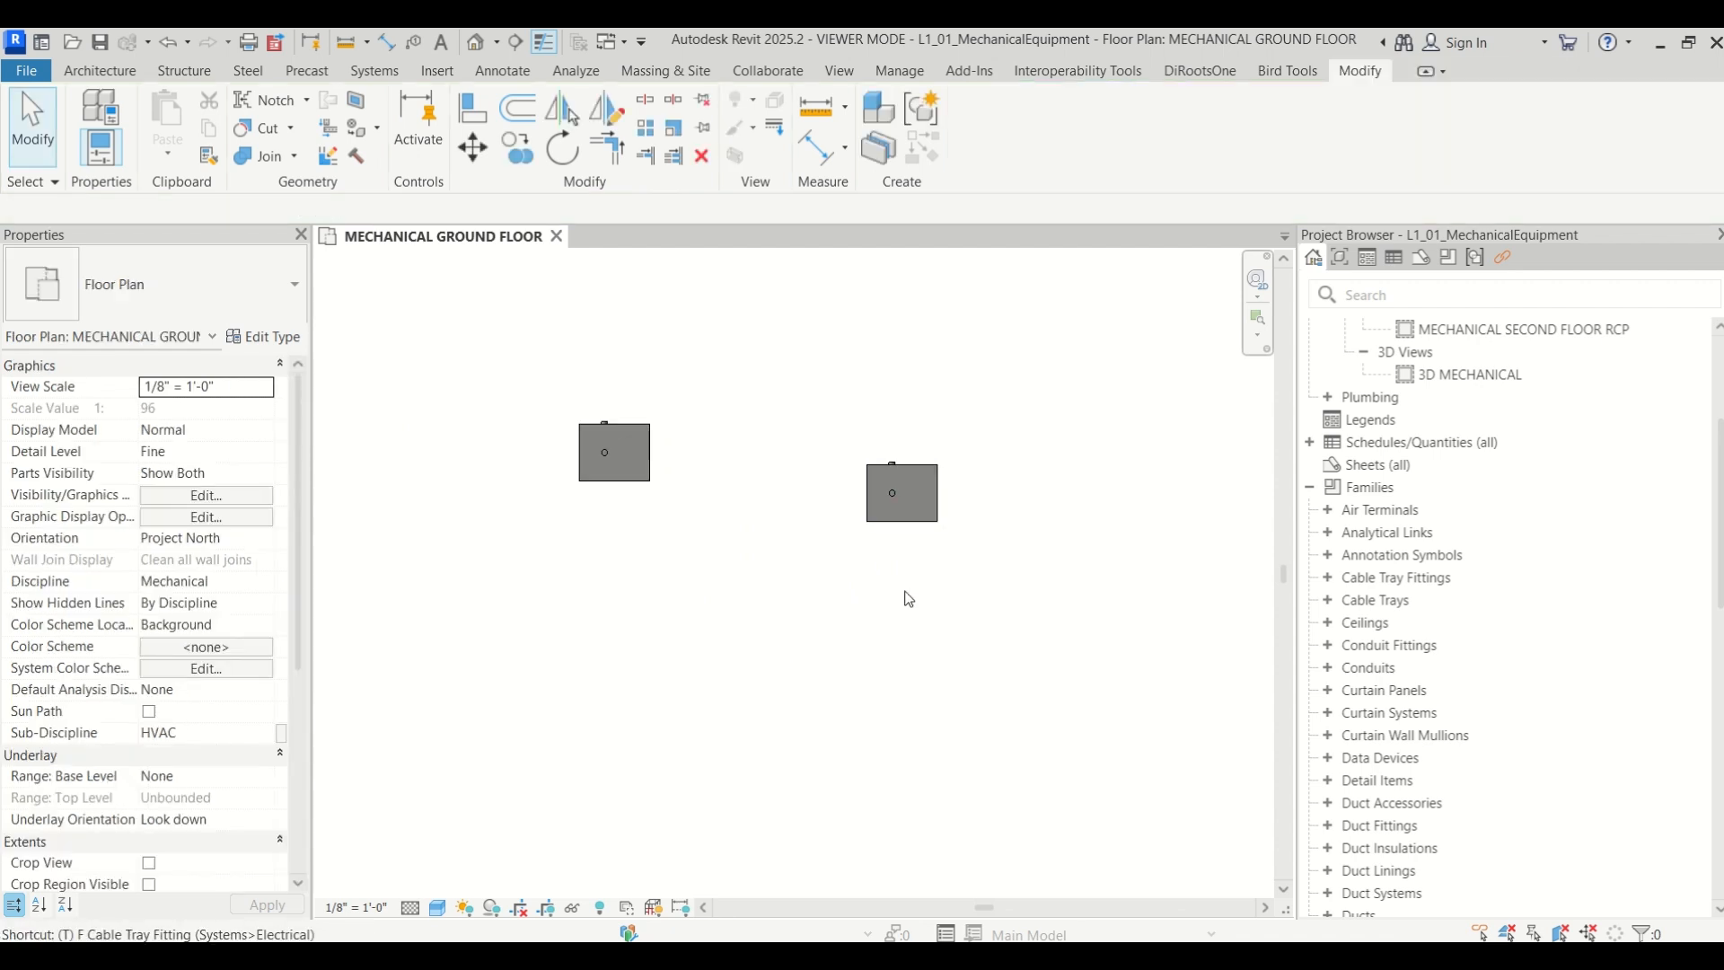
Tag both boilers with mechanical equipment tags on leaders below them
click(903, 494)
click(614, 454)
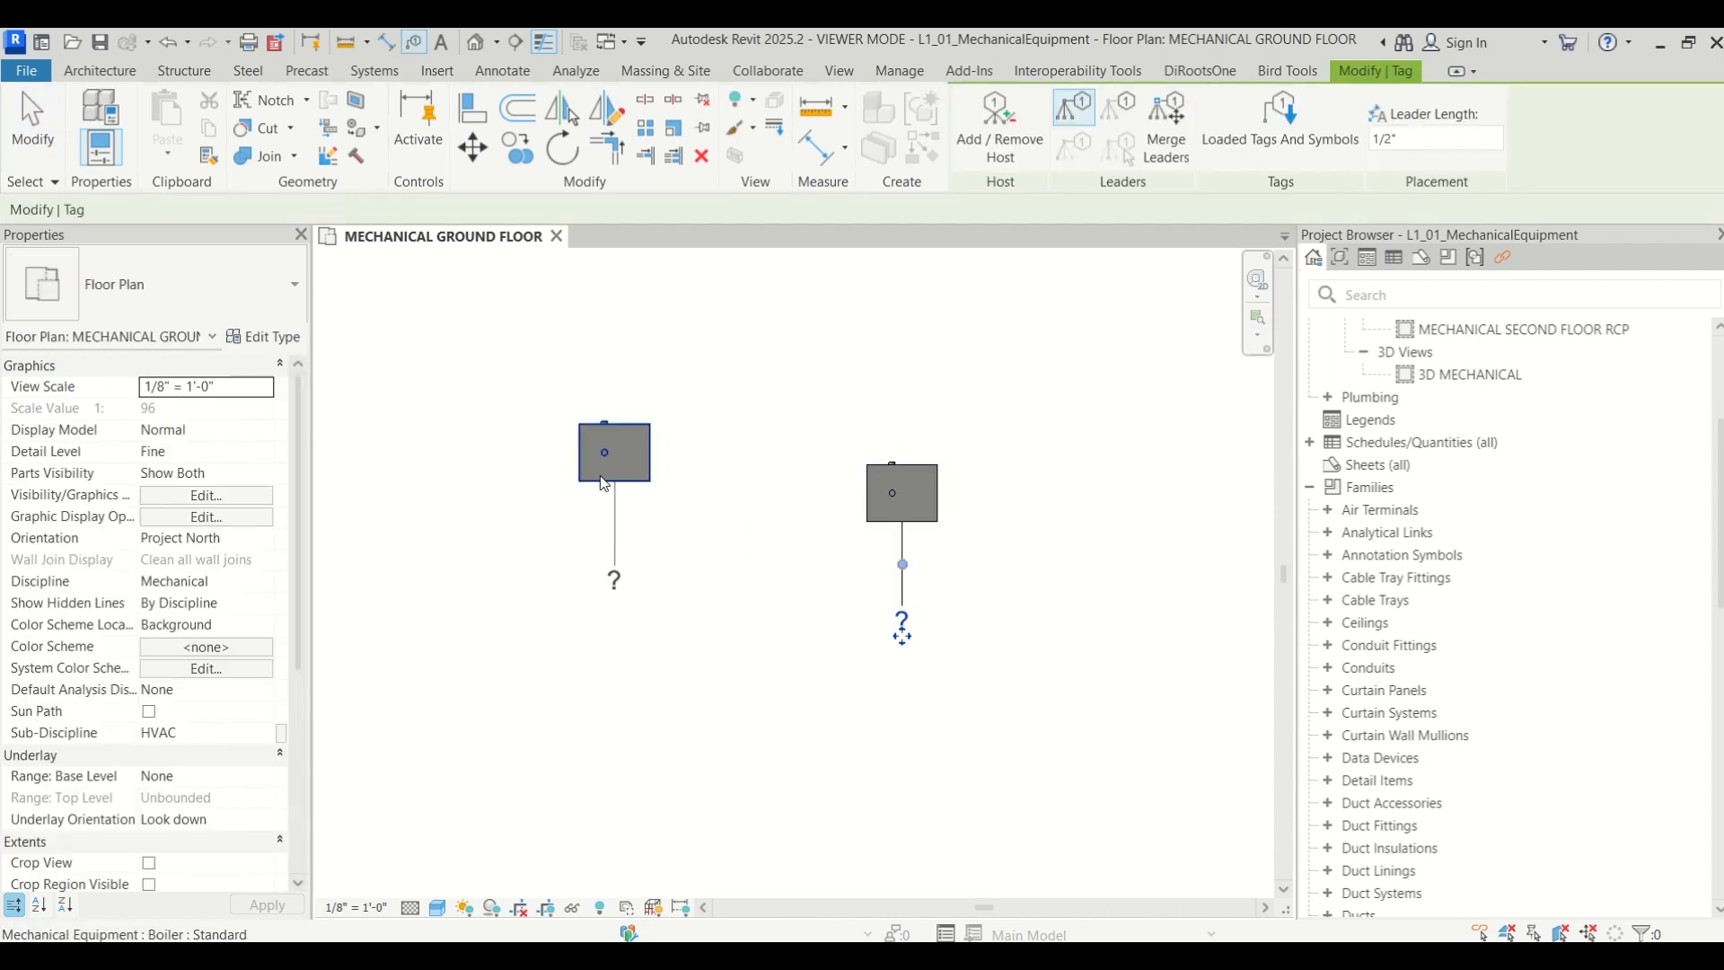
click(768, 699)
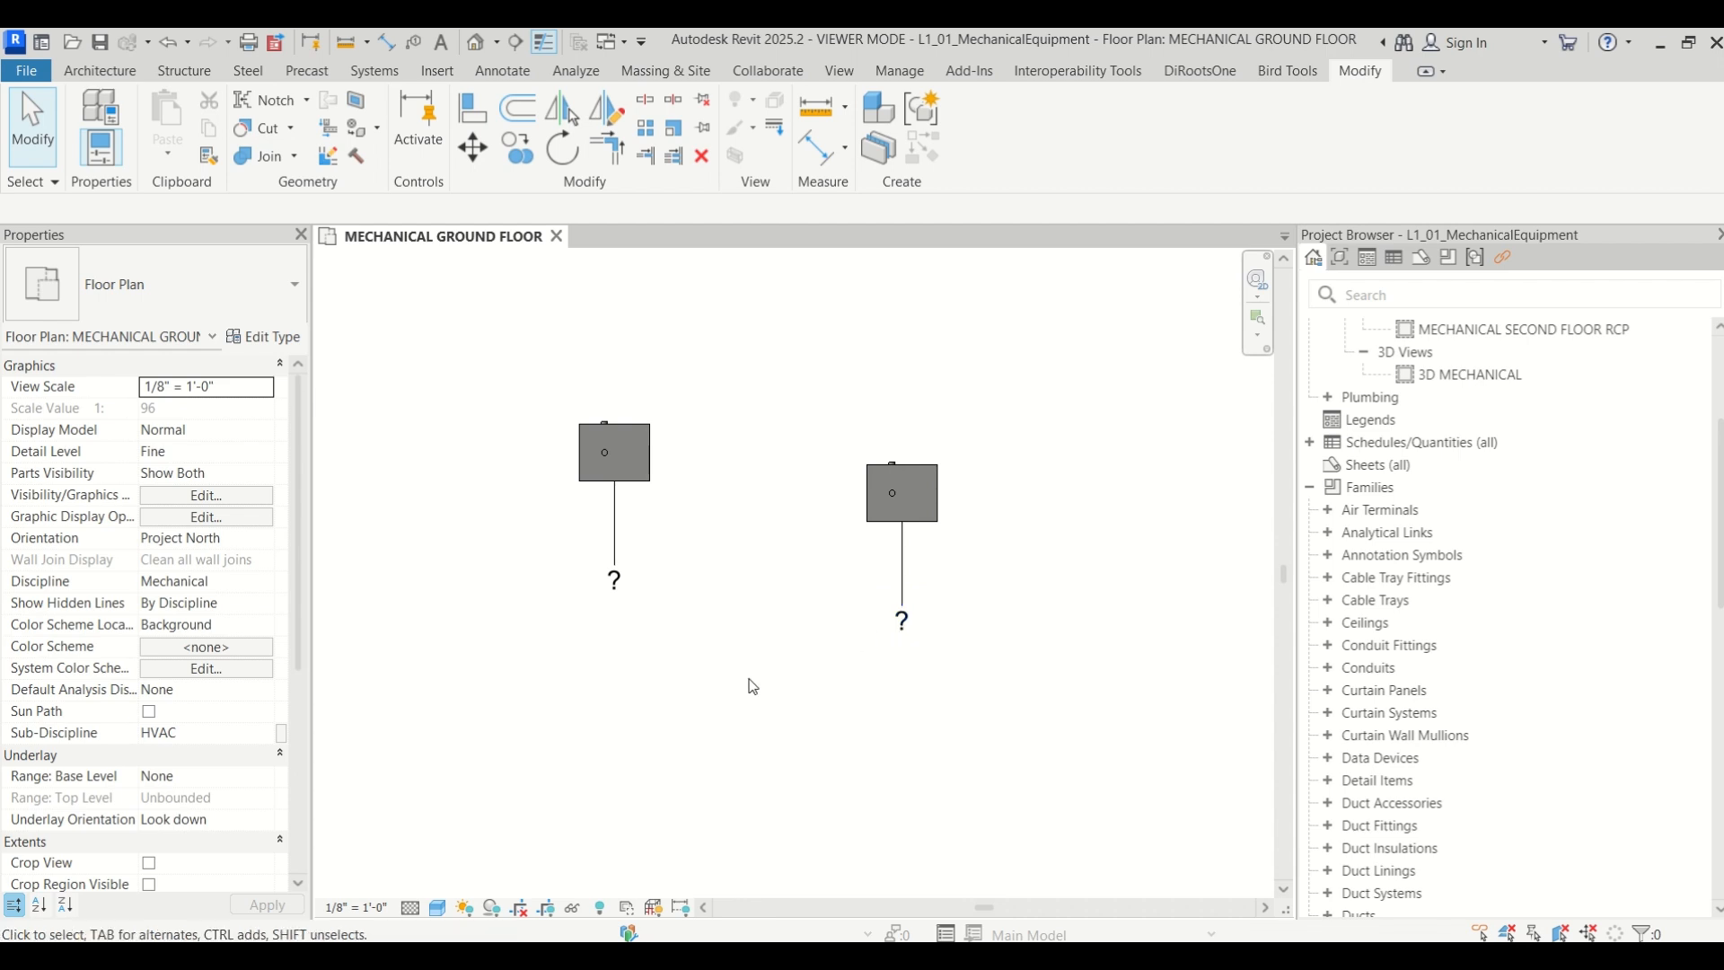
Inspect the right boiler and its tag, open the tag's family to examine its label parameters, and close it without changes
click(901, 626)
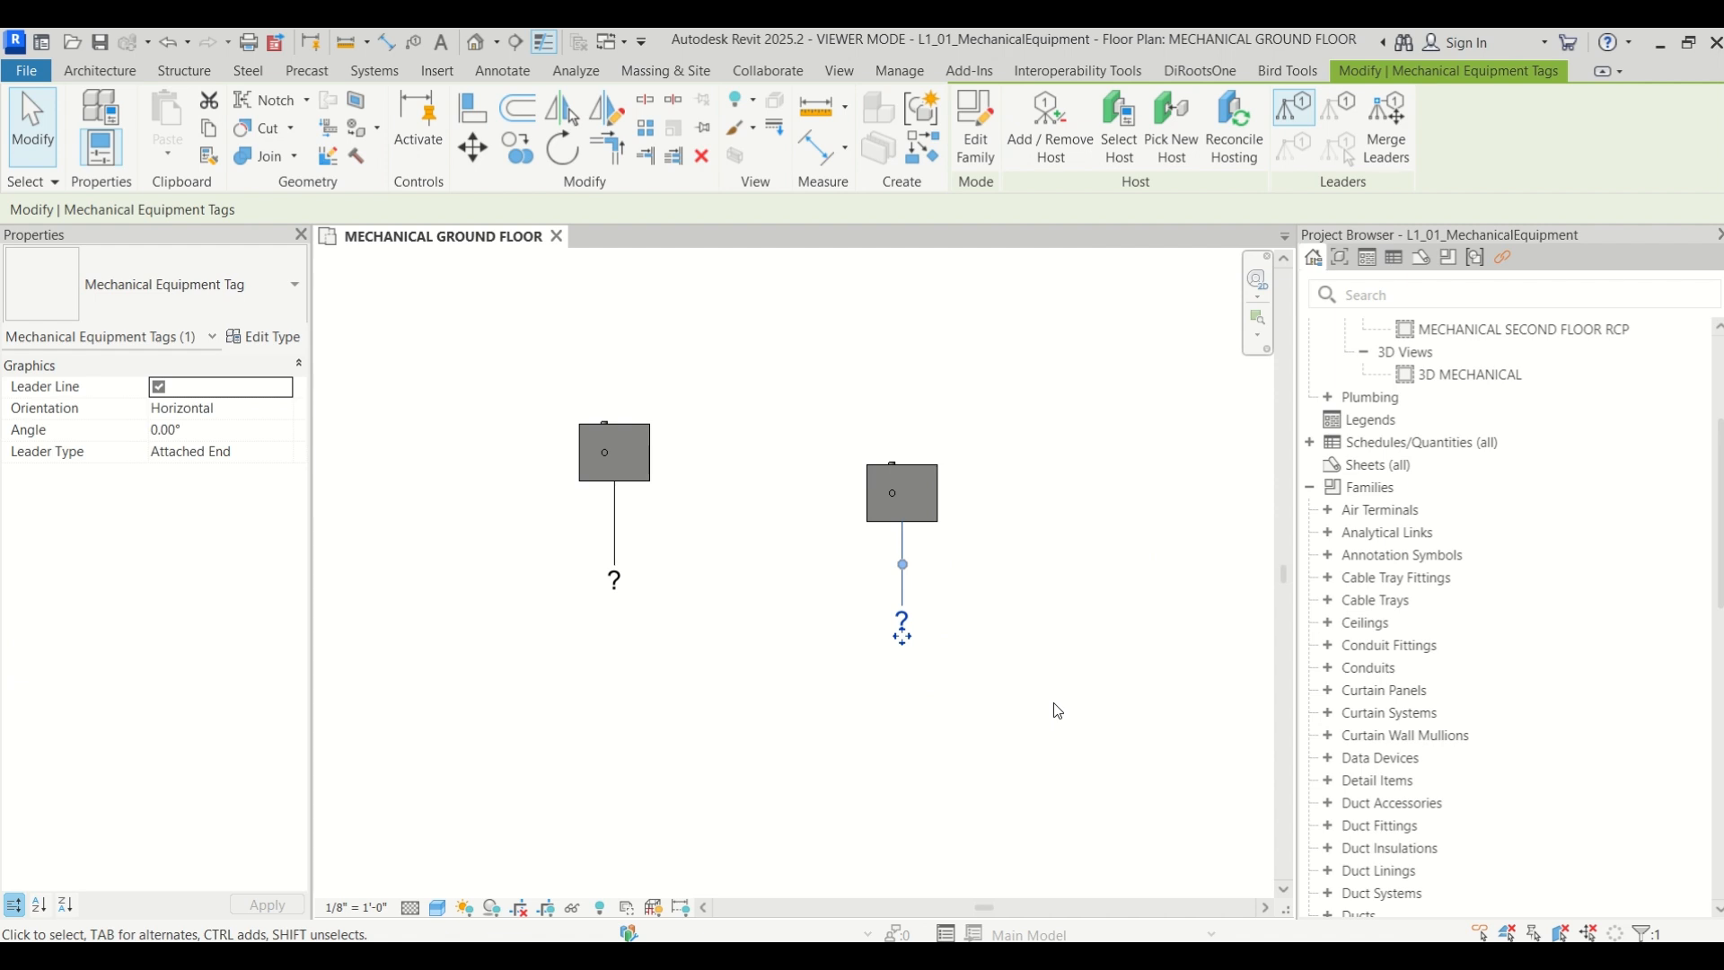
click(901, 492)
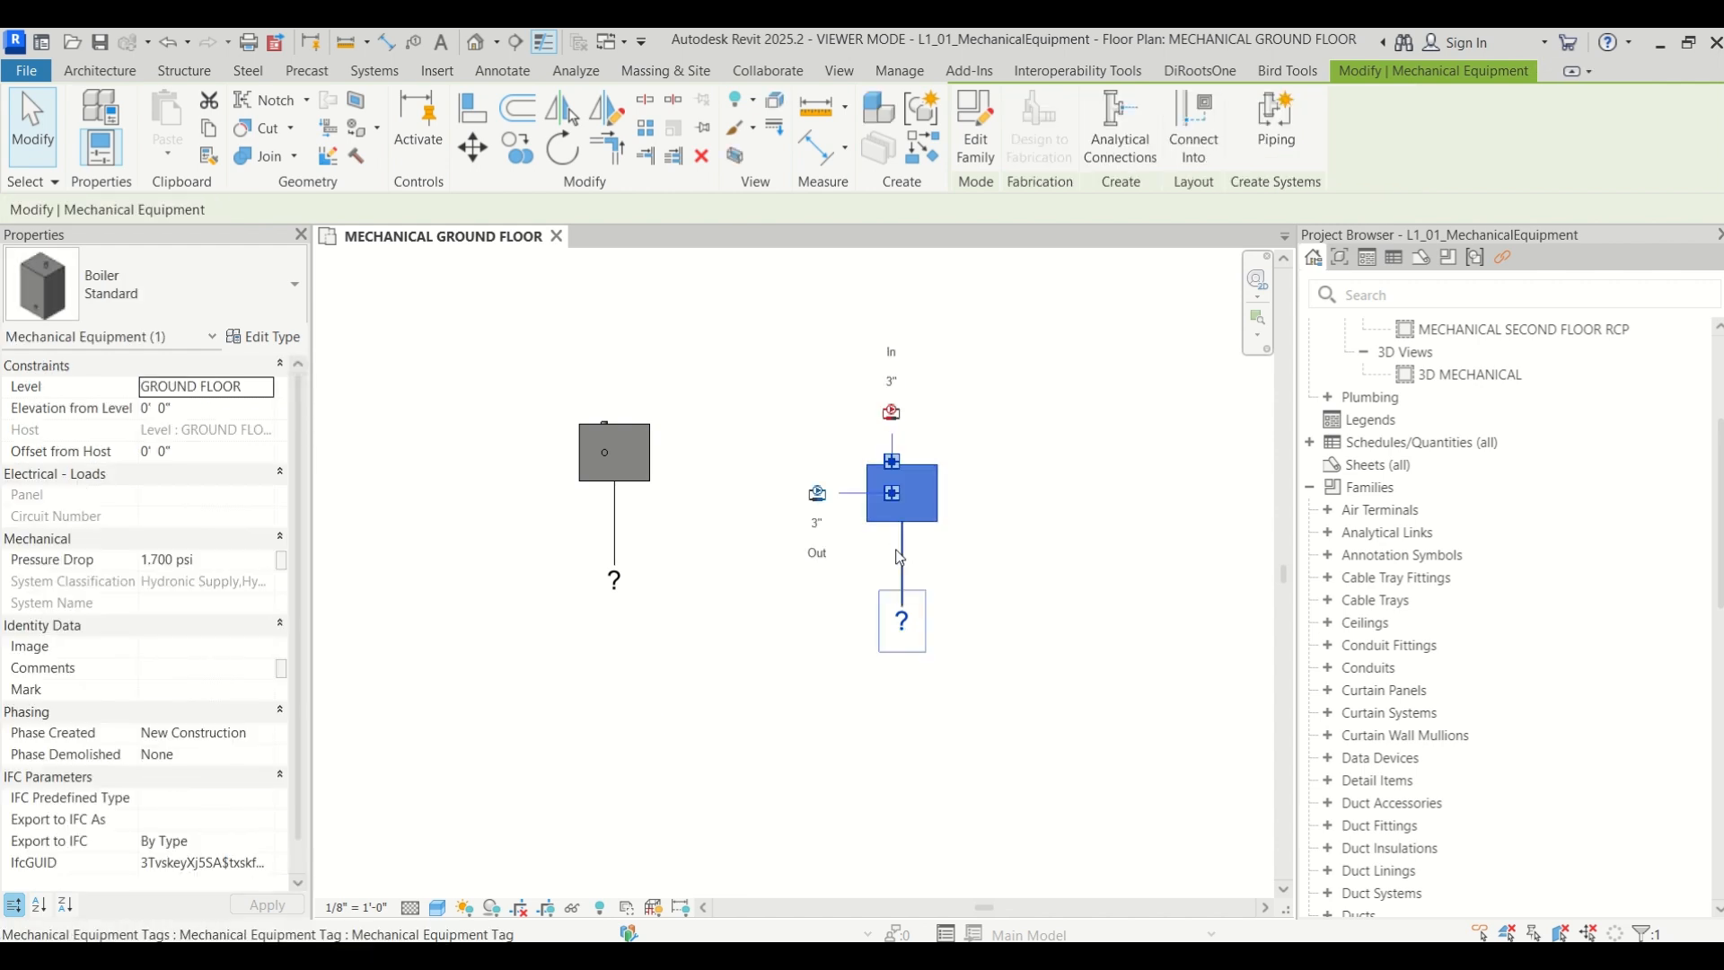
click(828, 720)
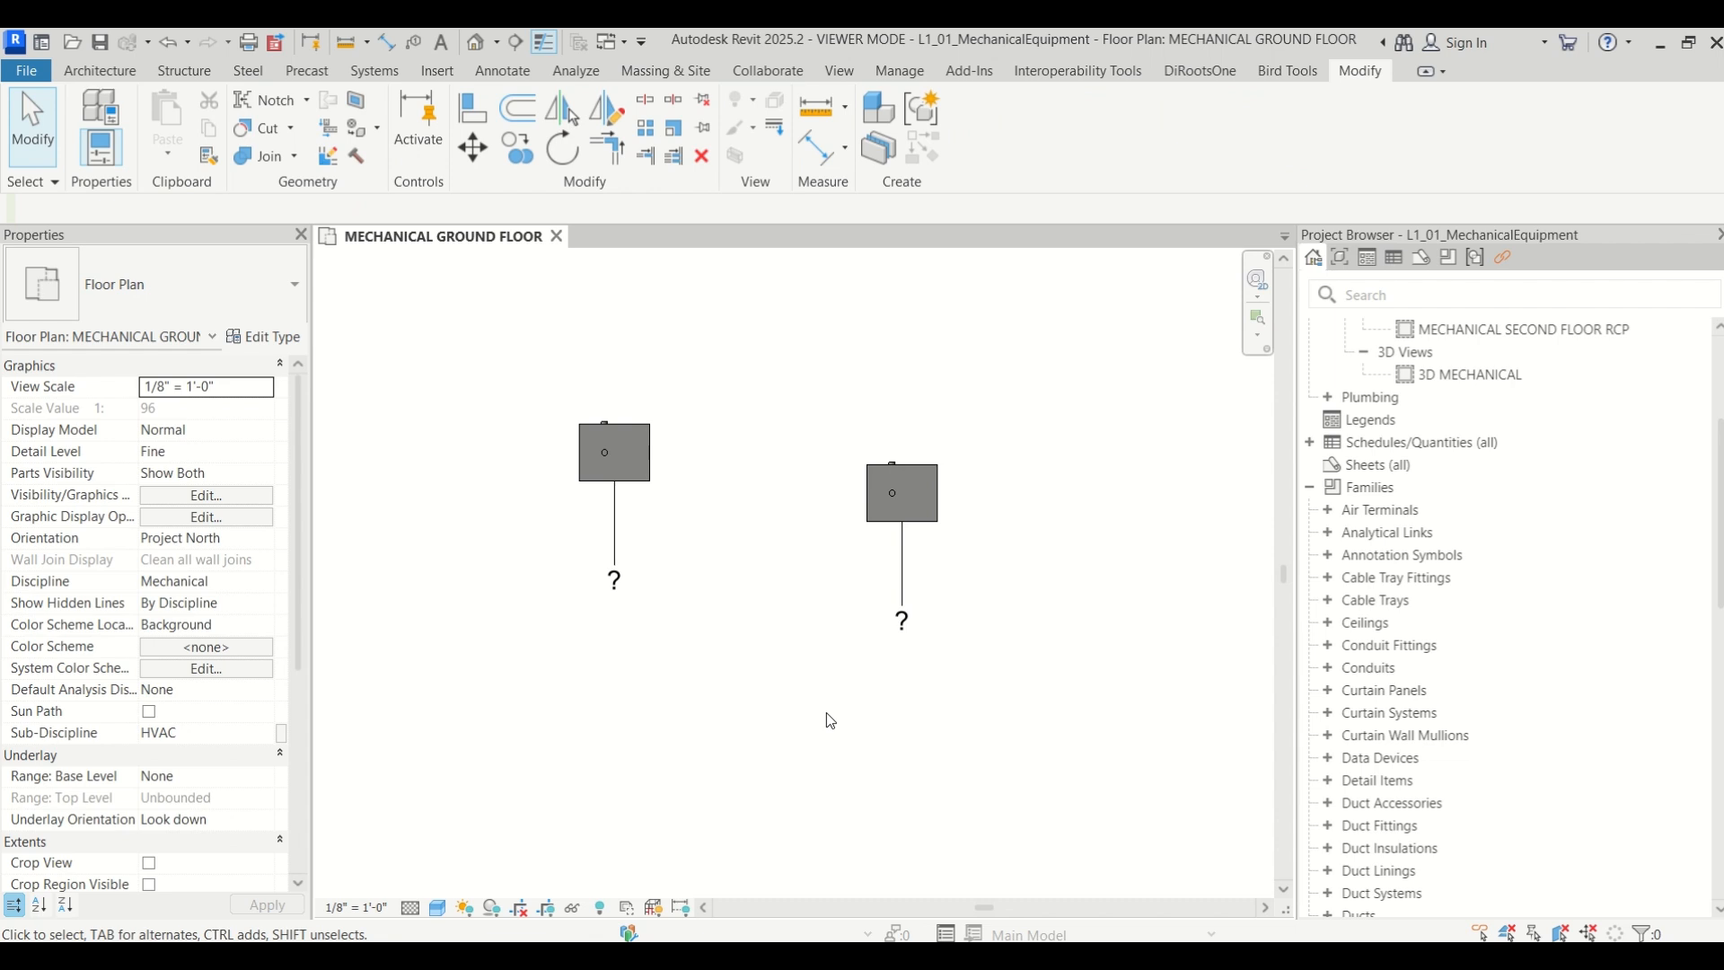
click(917, 626)
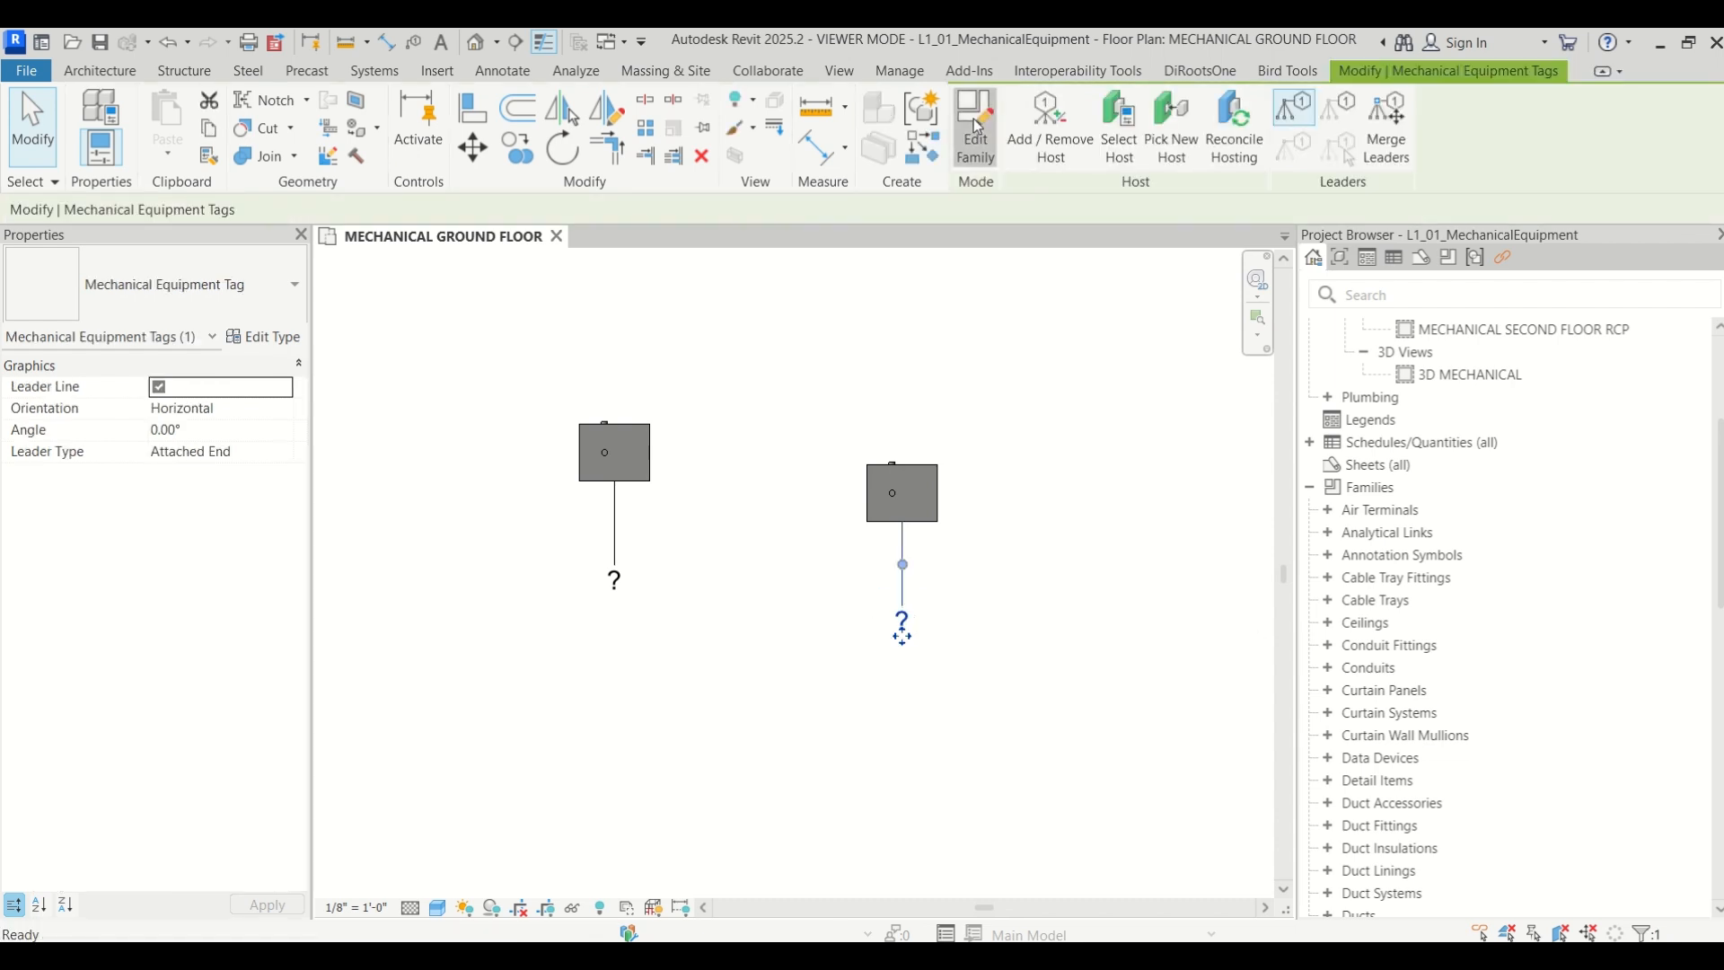
click(977, 126)
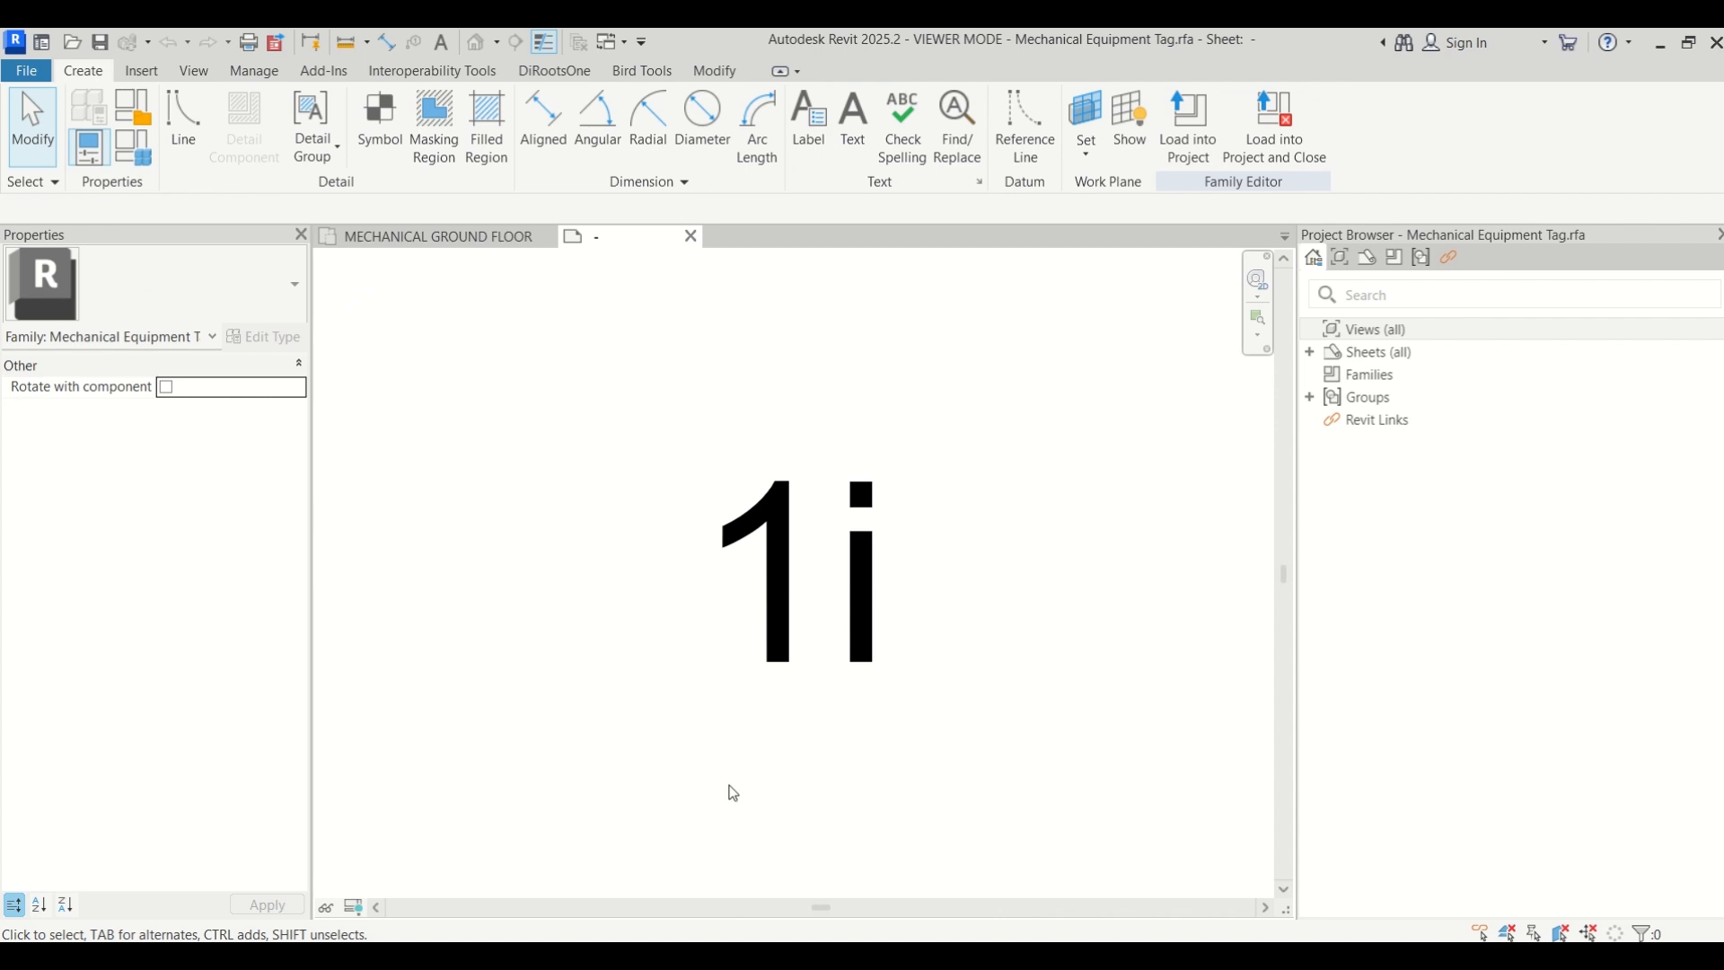
click(759, 519)
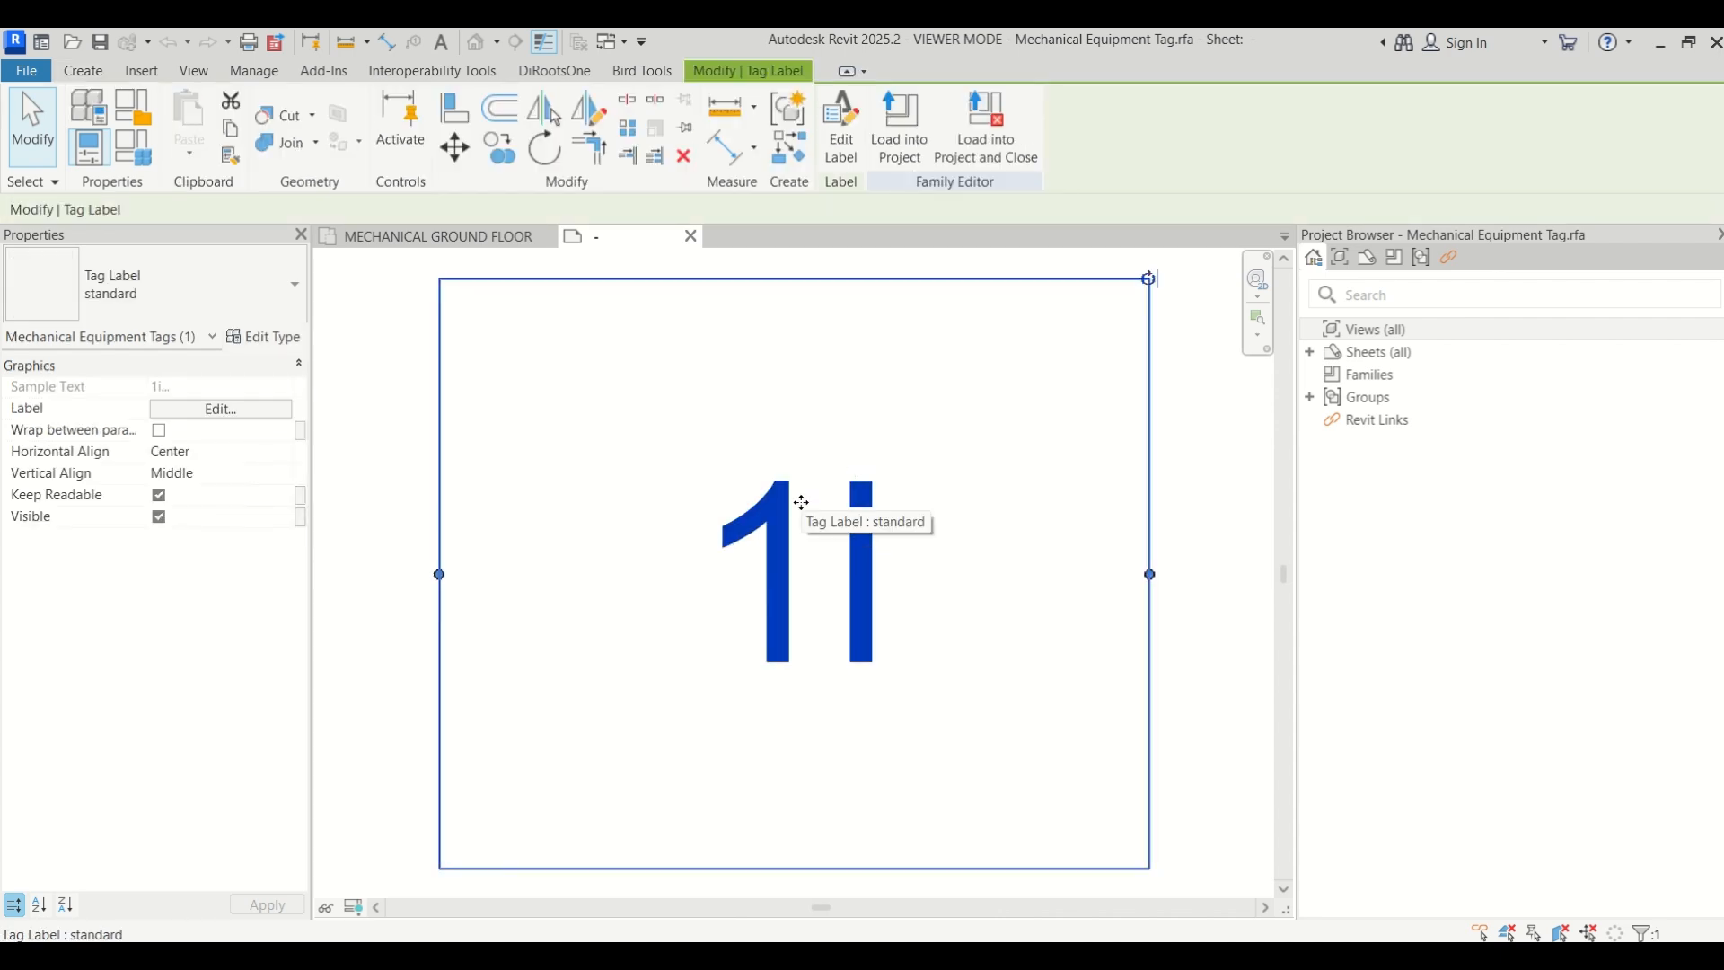
click(185, 417)
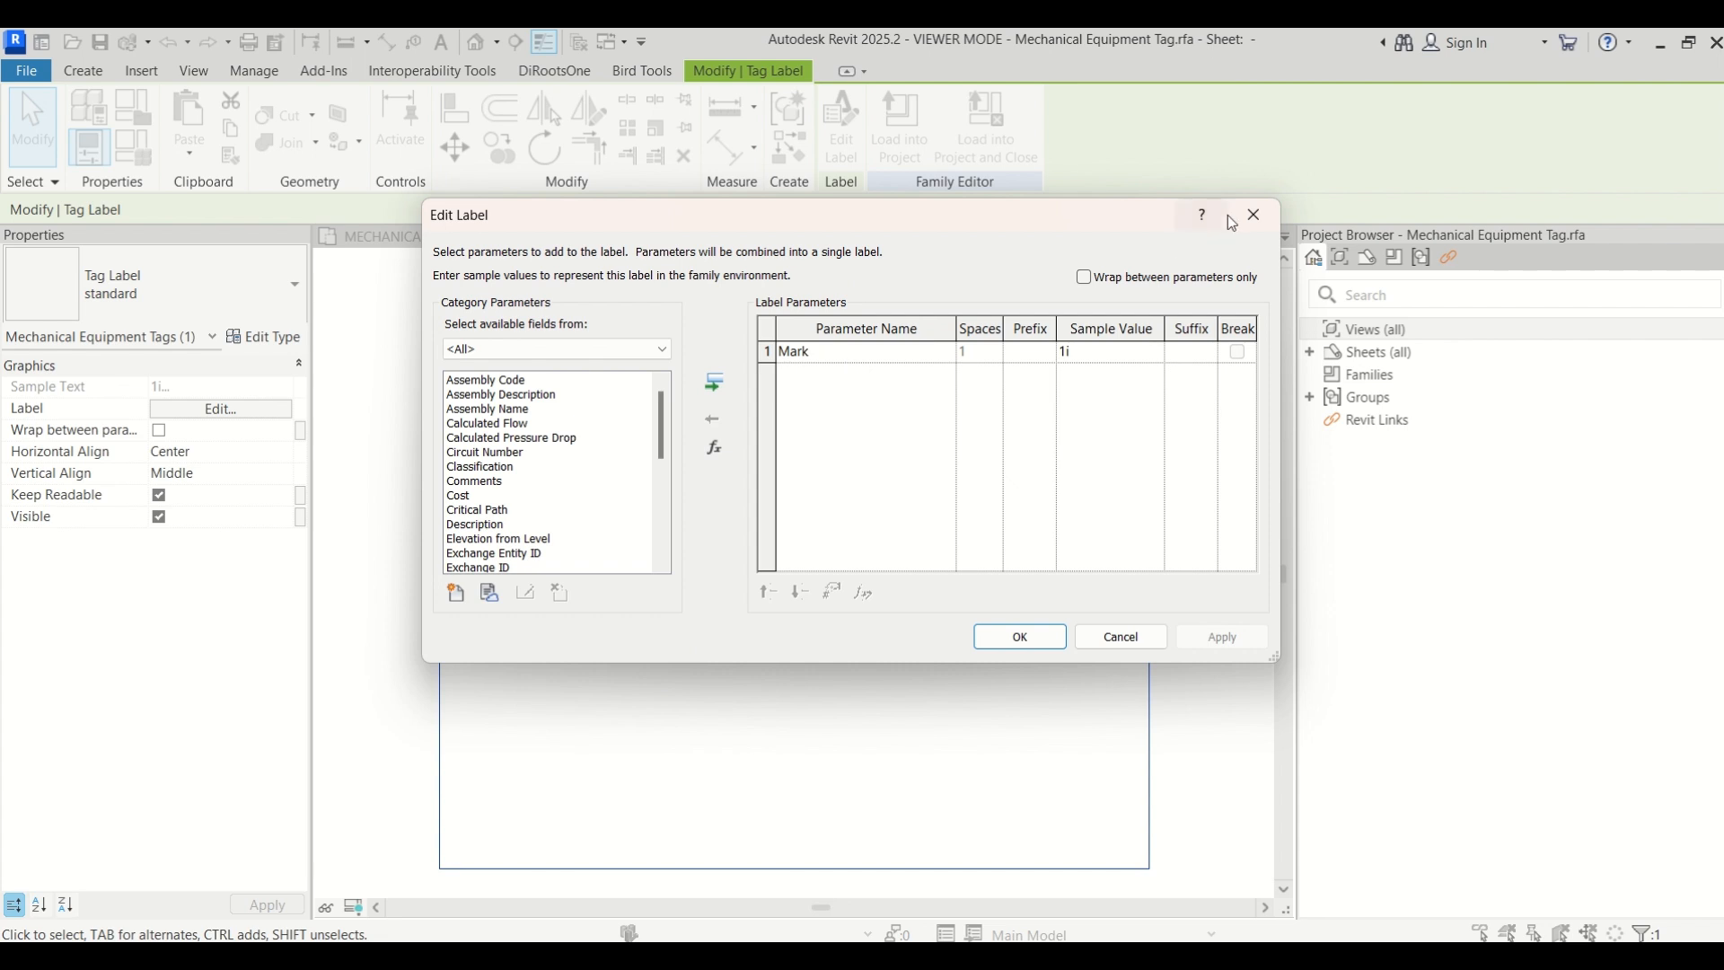
click(1259, 216)
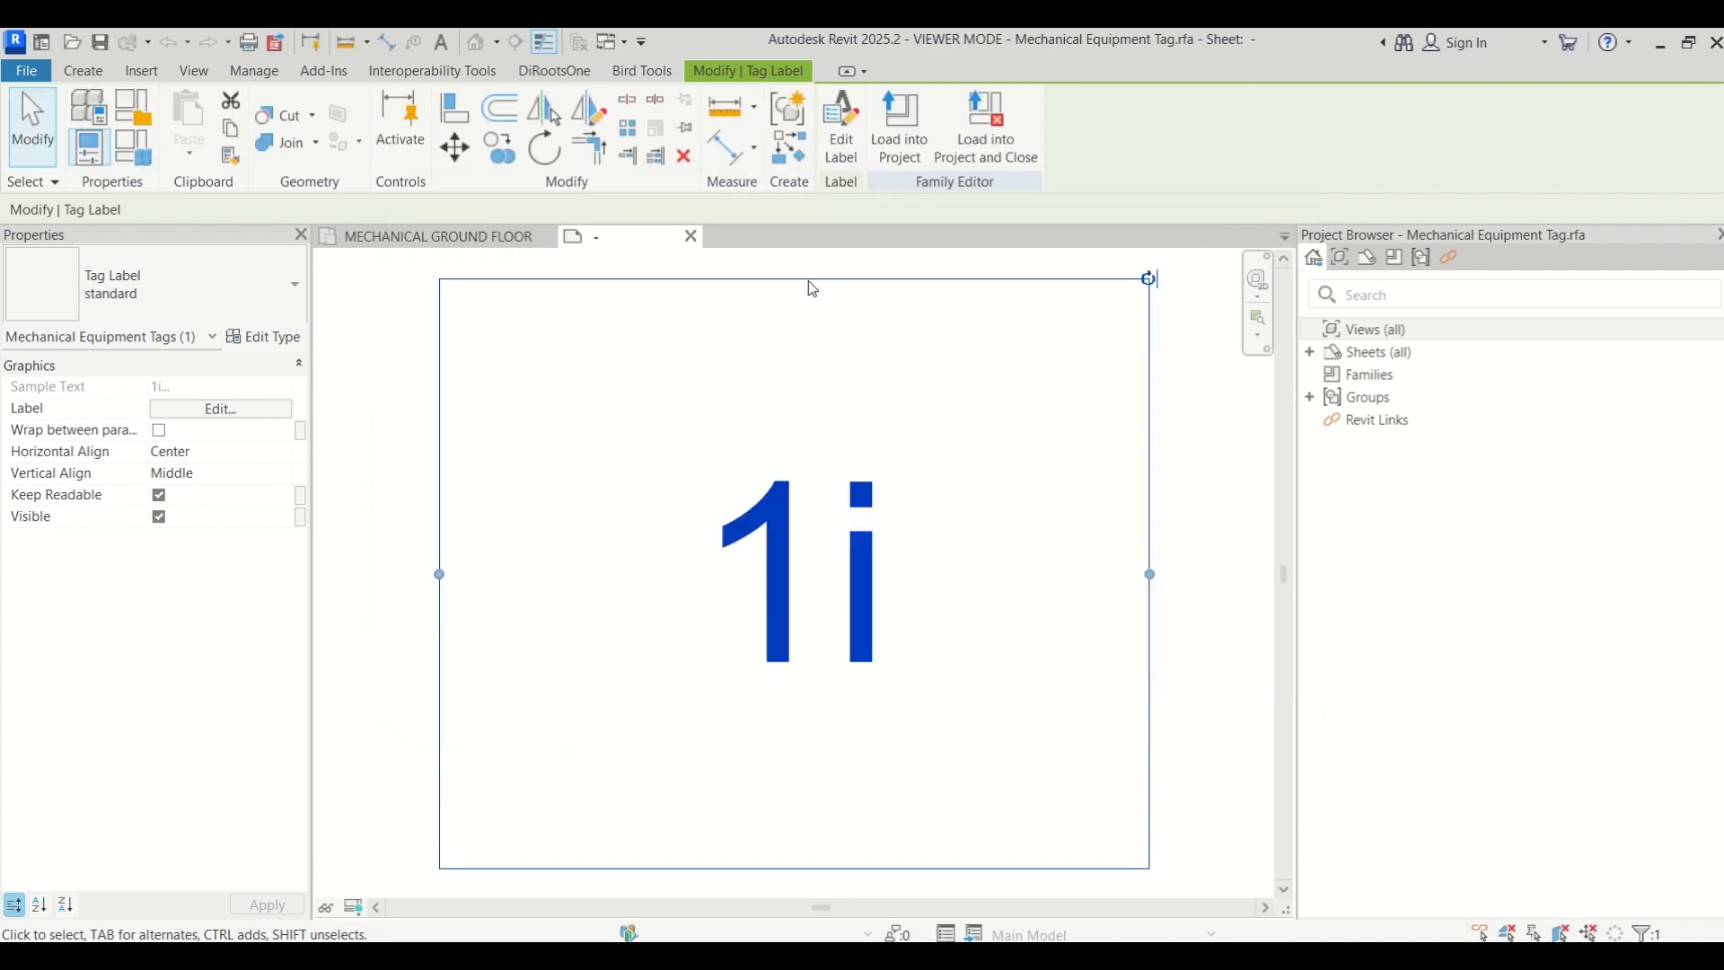
click(690, 236)
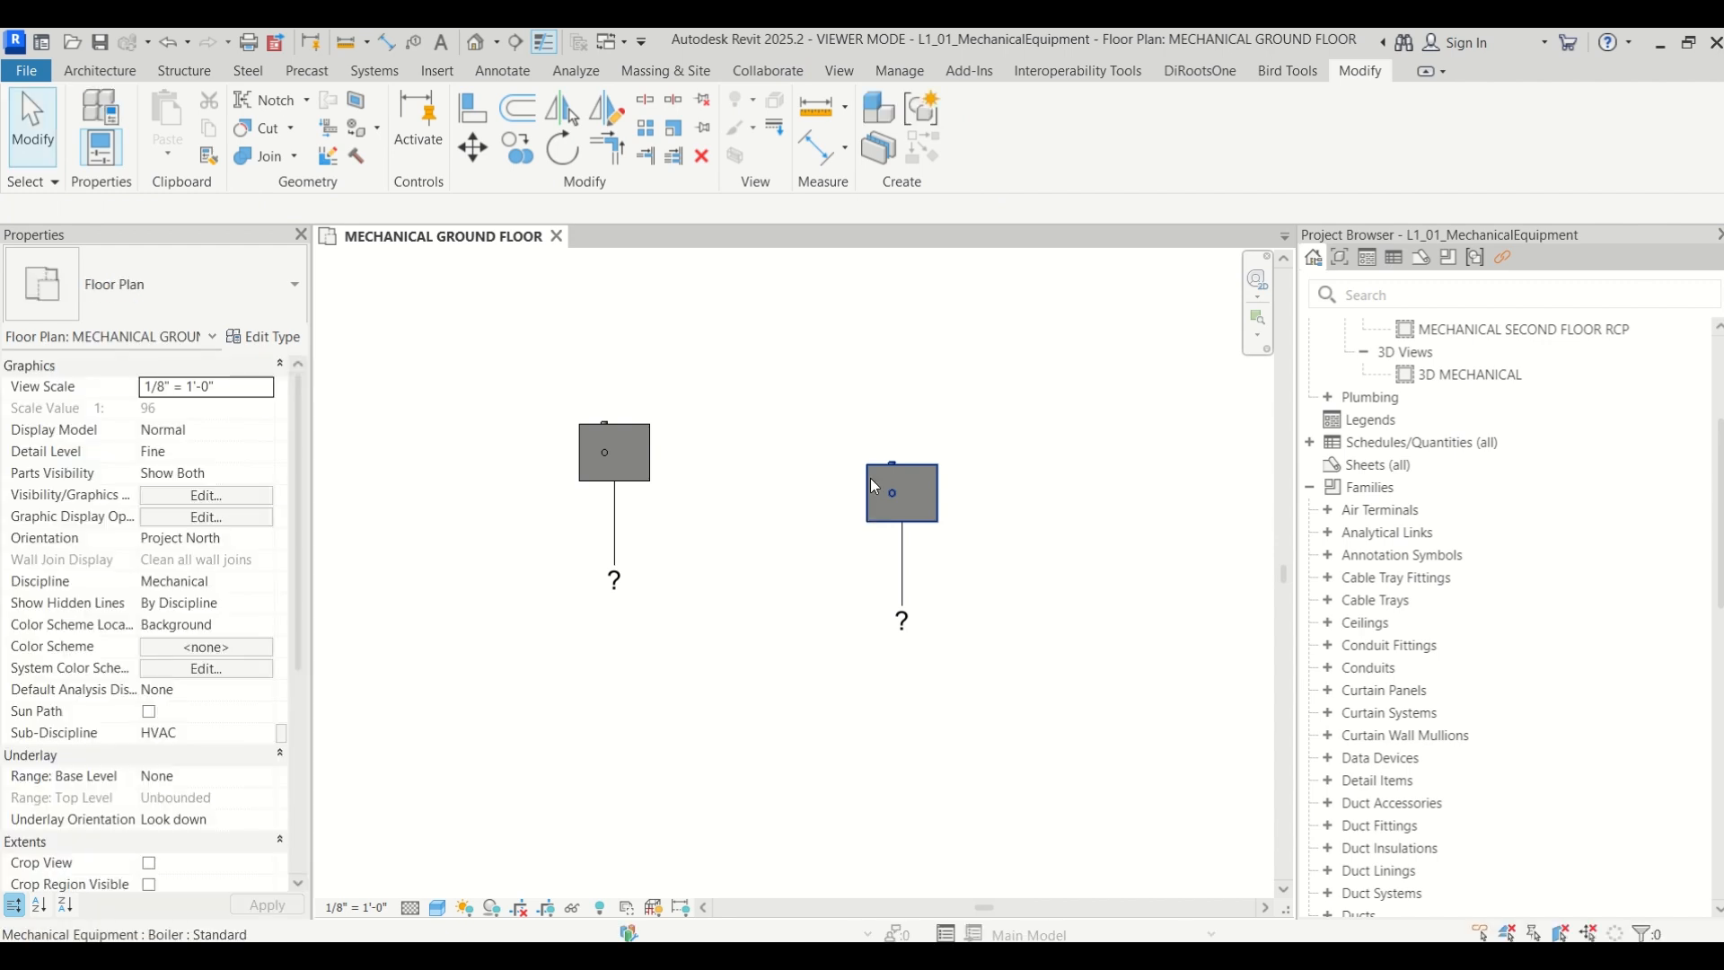
Set the right boiler's Mark to BOILER-01
click(872, 482)
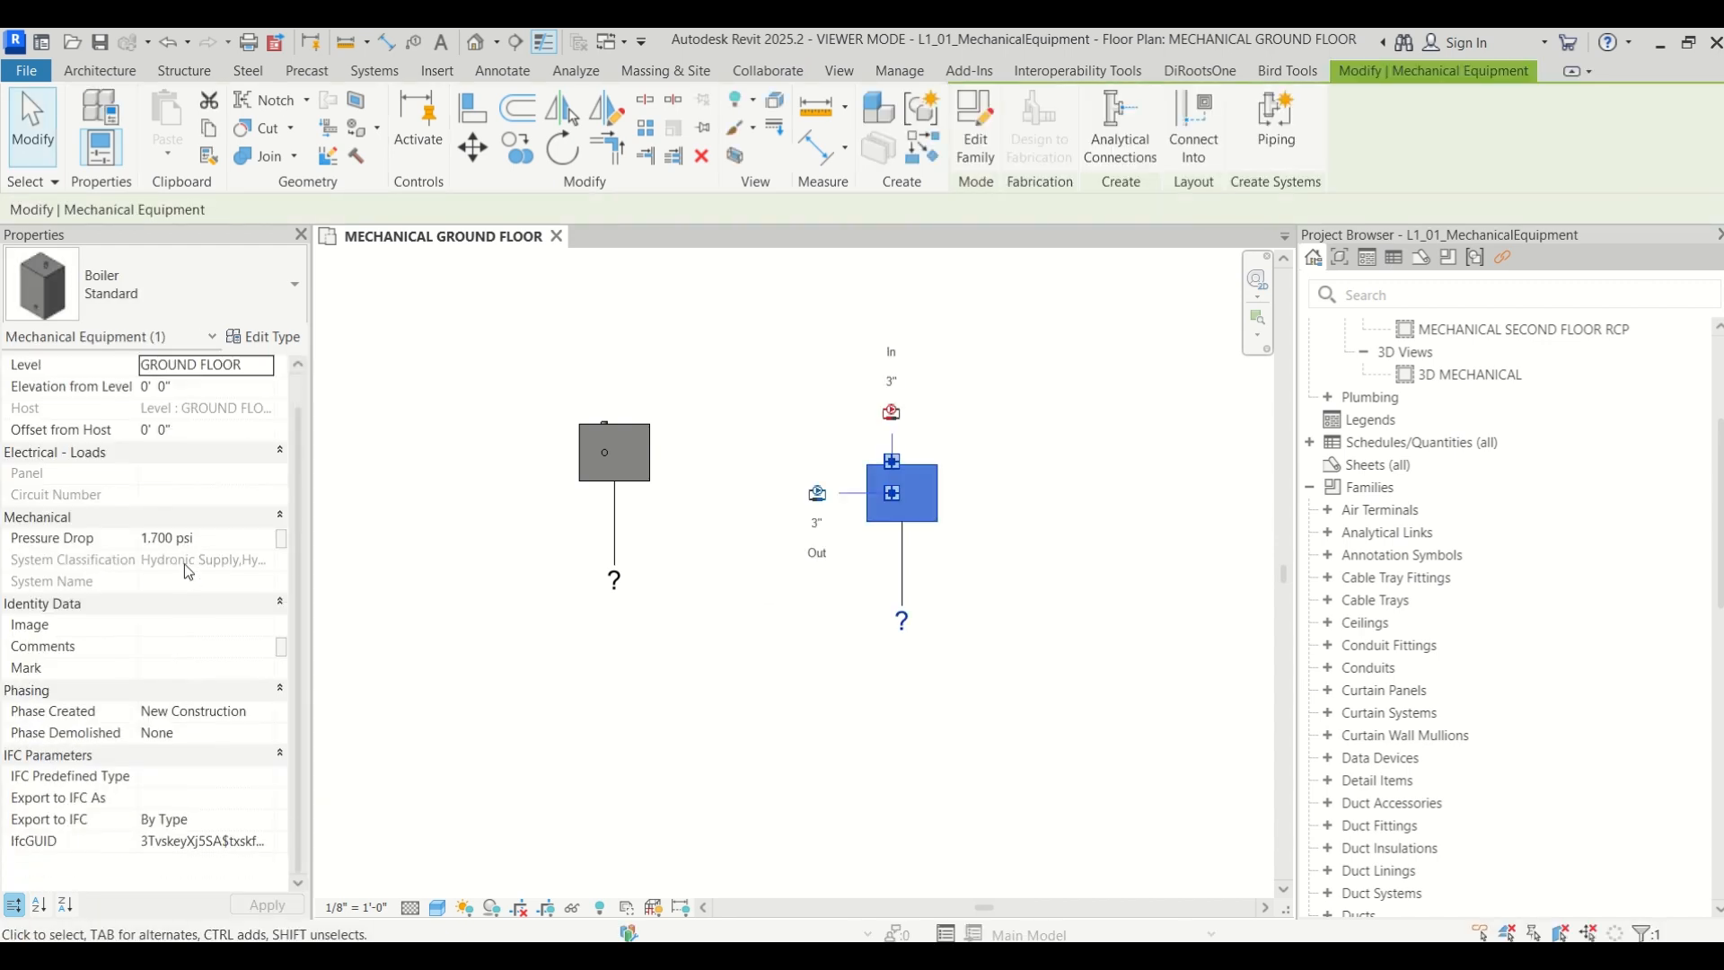
click(158, 670)
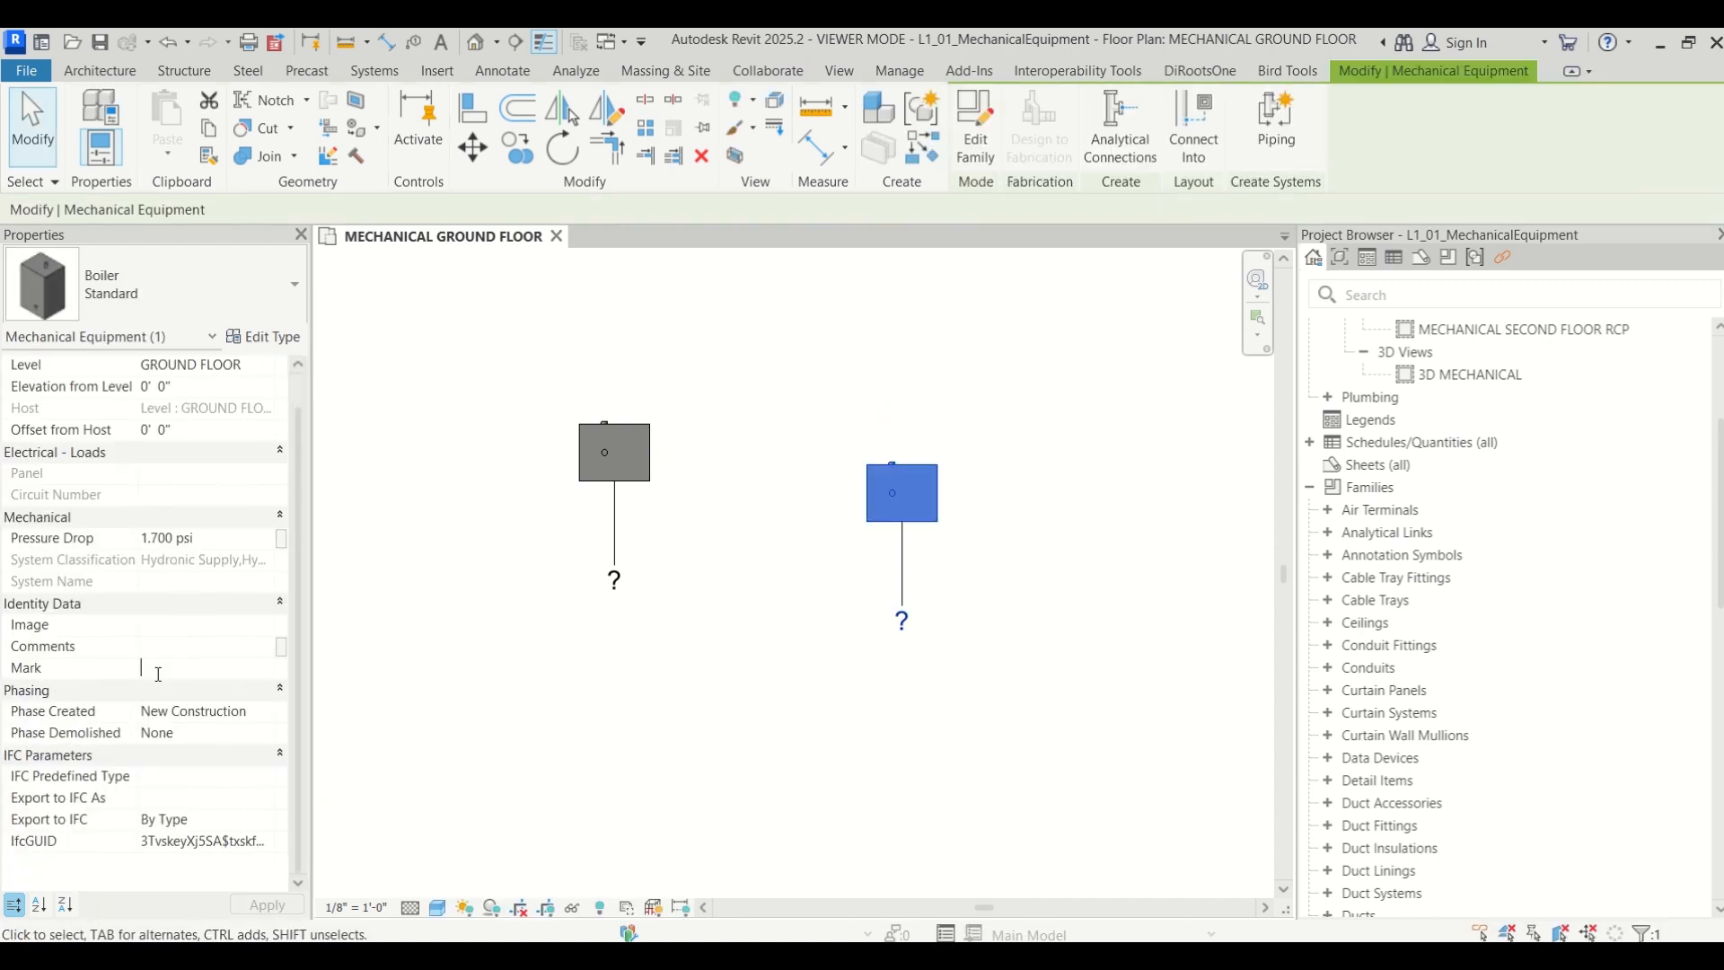
text(BOILER-01)
key(Return)
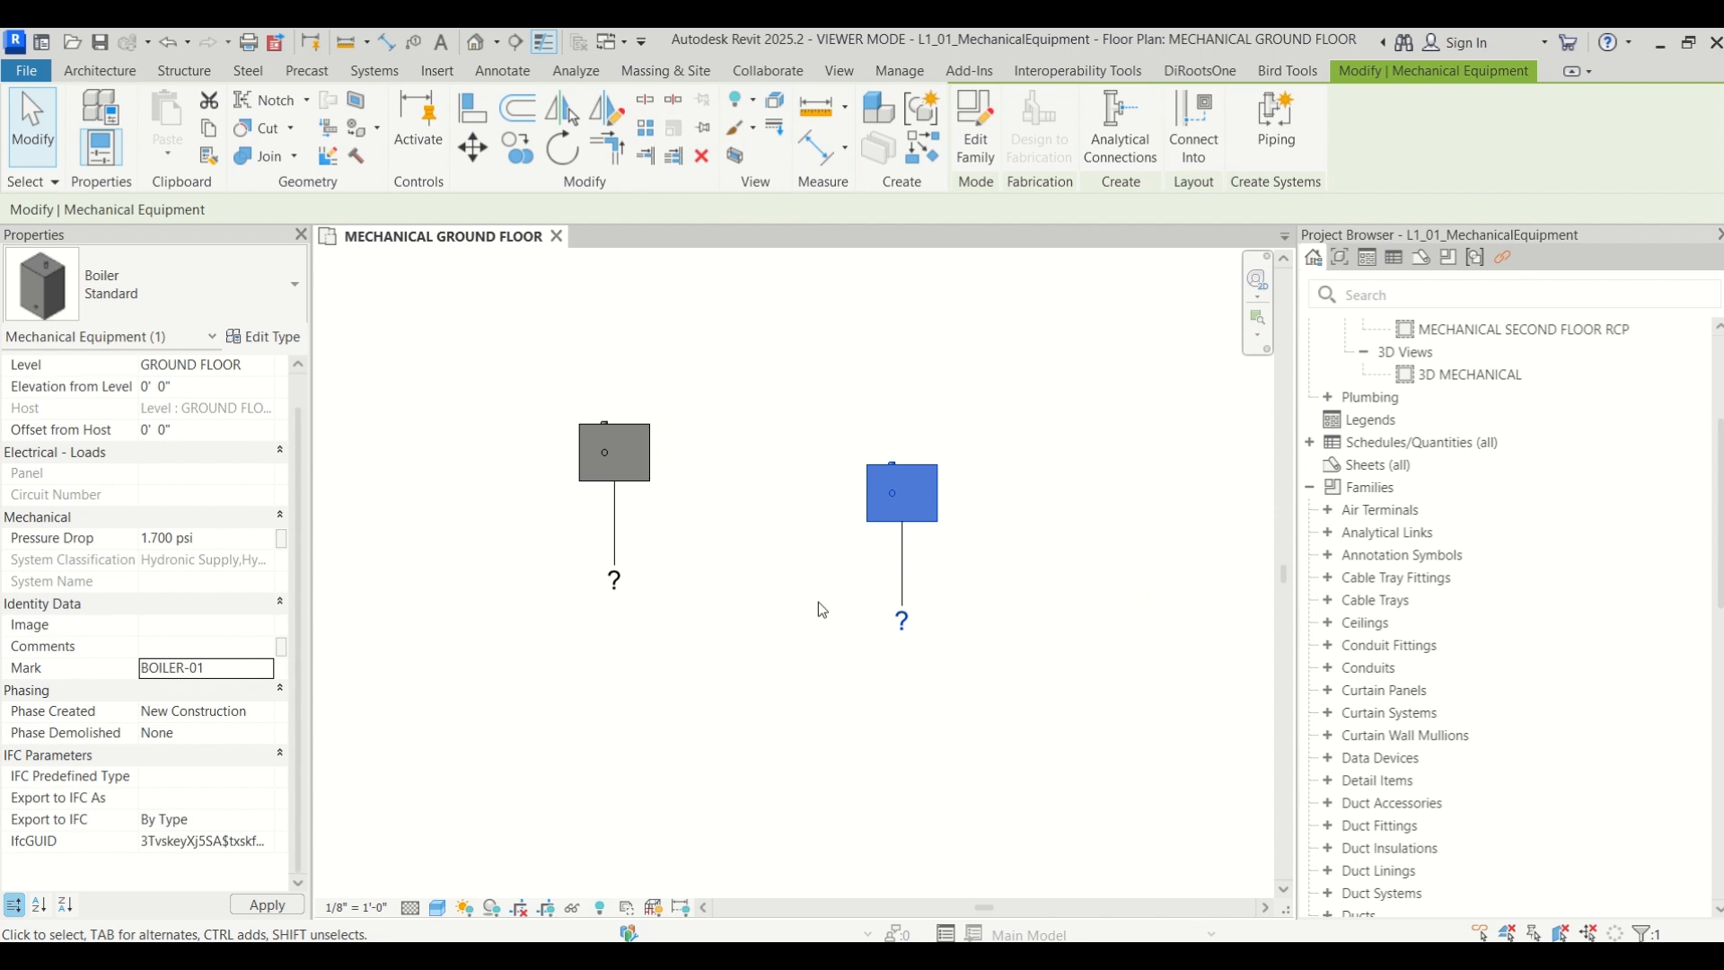
Set the left boiler's Mark to BOILER-02 and clear the selection
click(603, 479)
click(220, 670)
text(BOI)
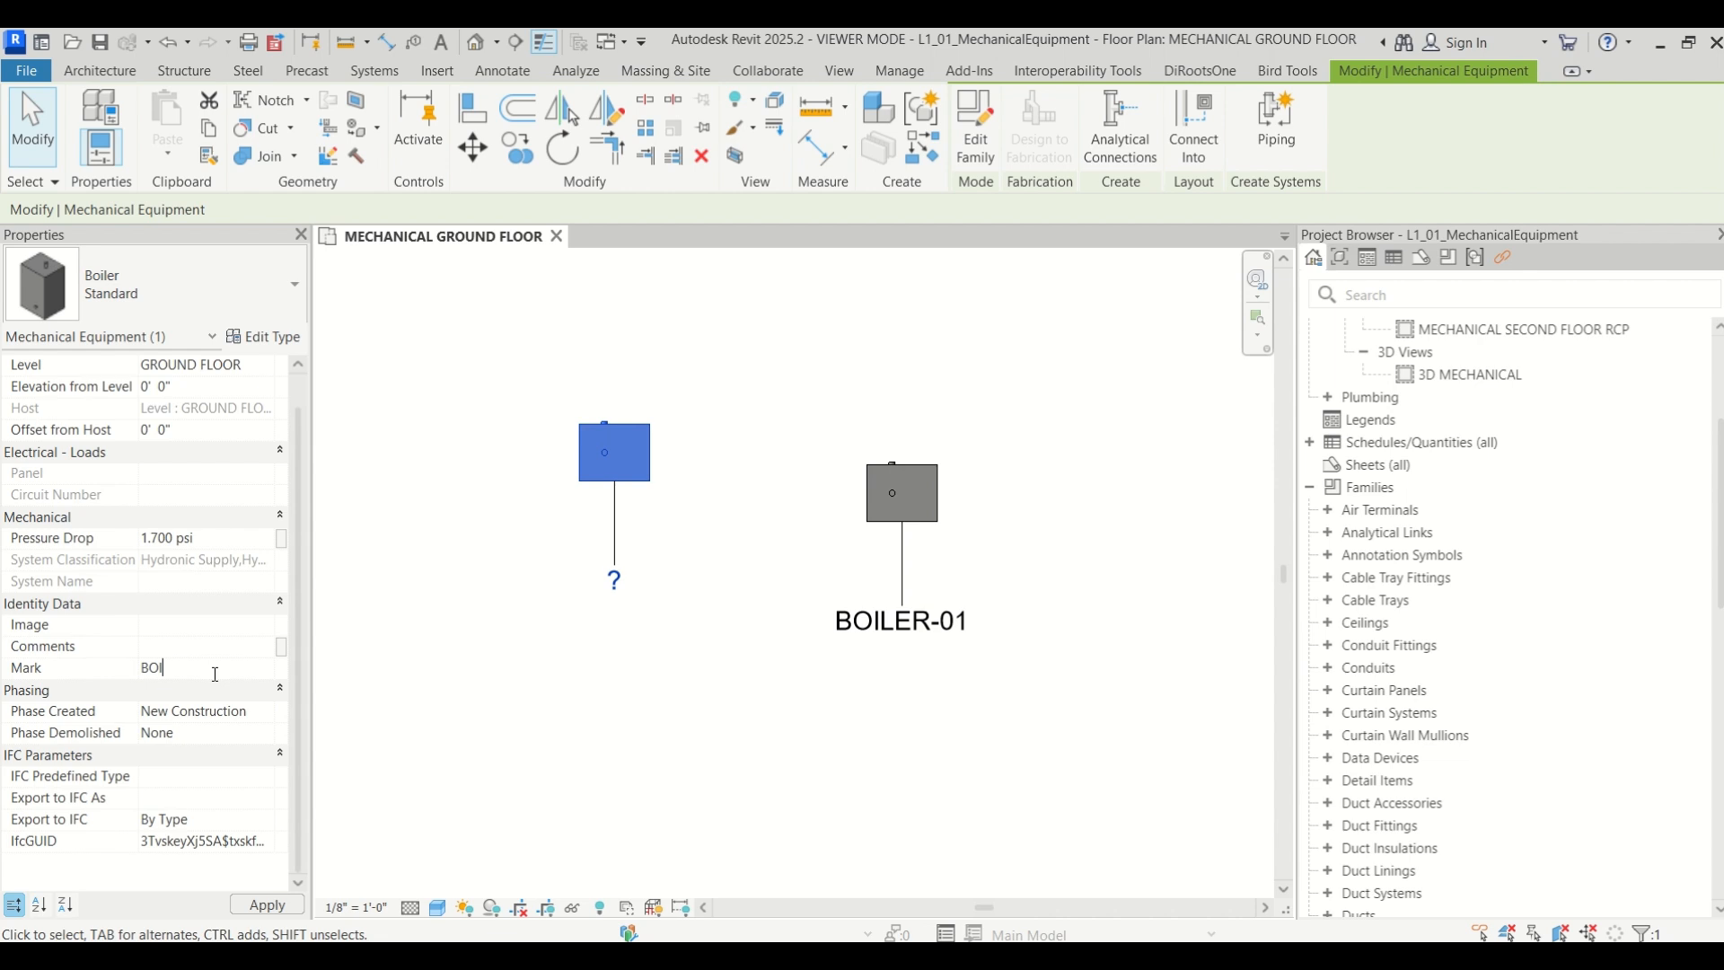
text(LER-02)
click(574, 648)
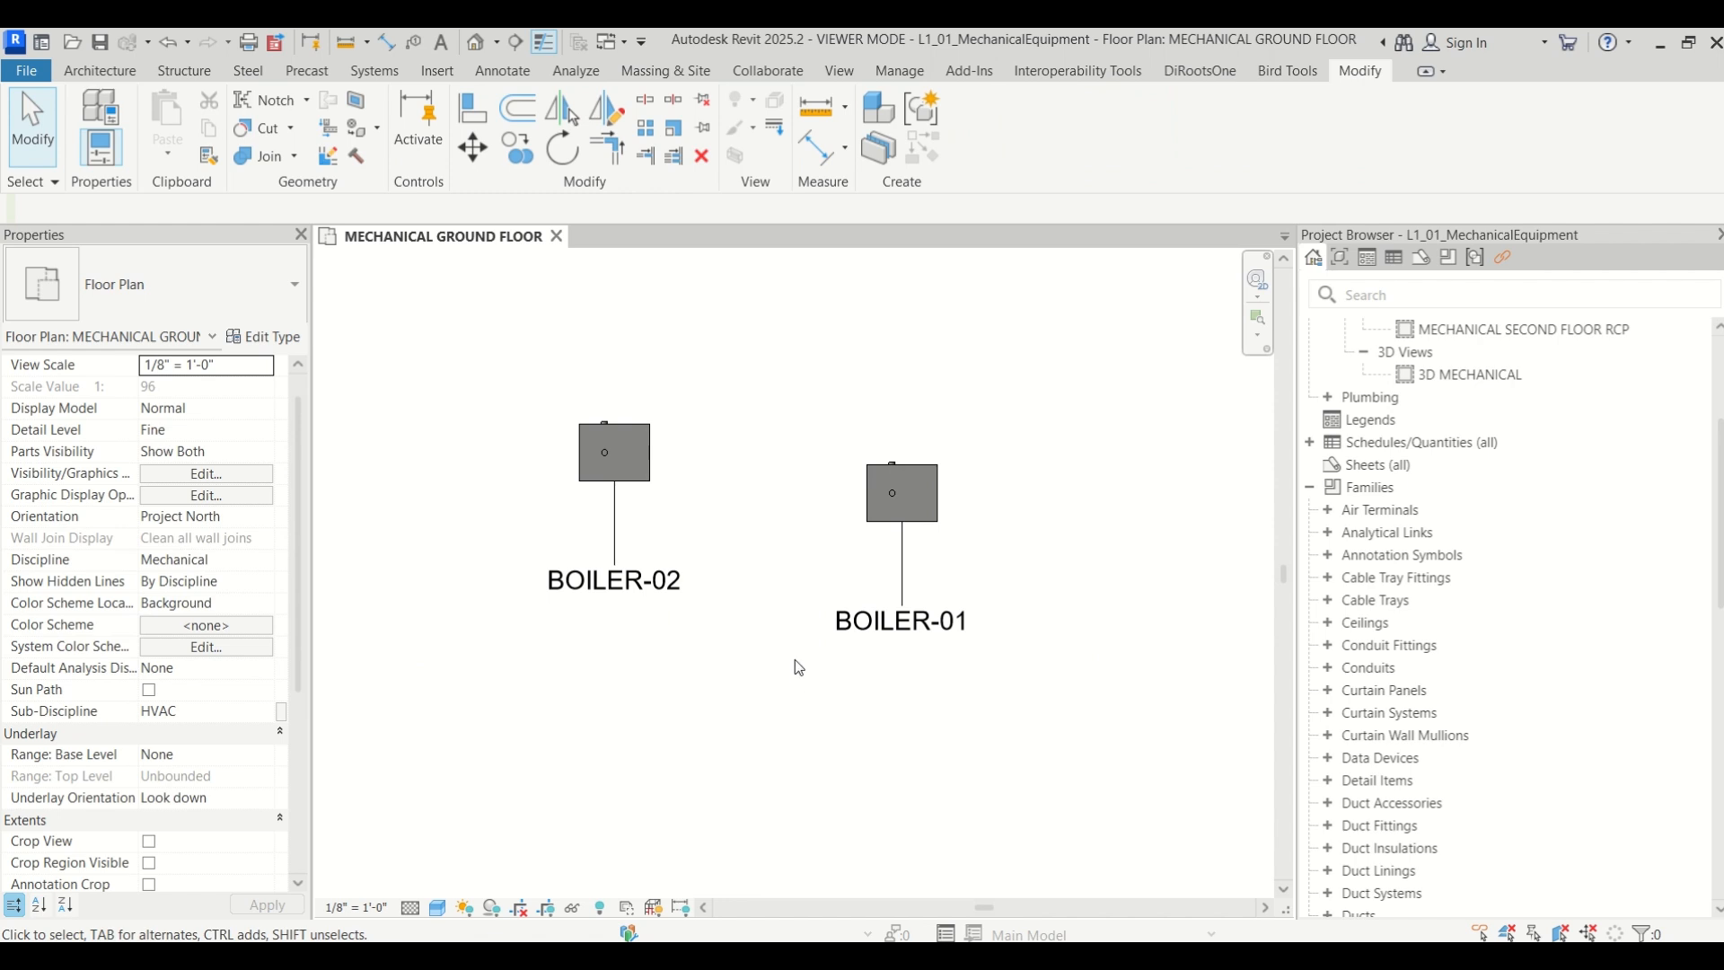
Create a new family from the English Metric Generic Annotation template and delete its red note text
click(20, 72)
mouse_move(76, 160)
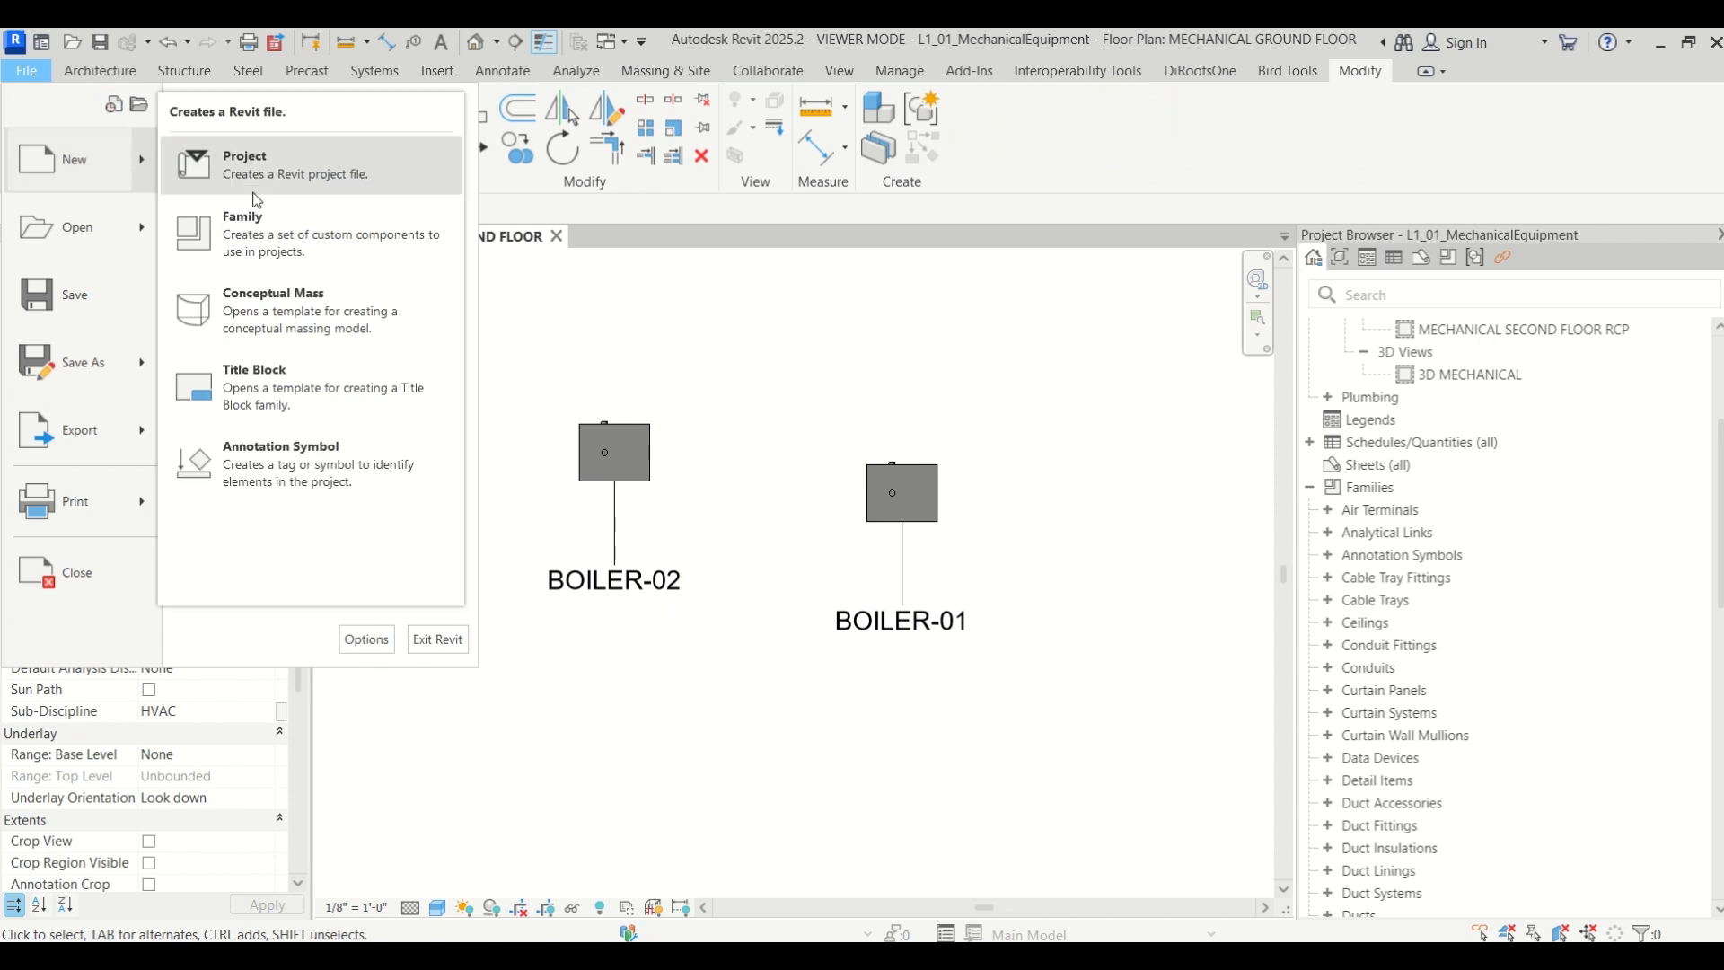
click(316, 235)
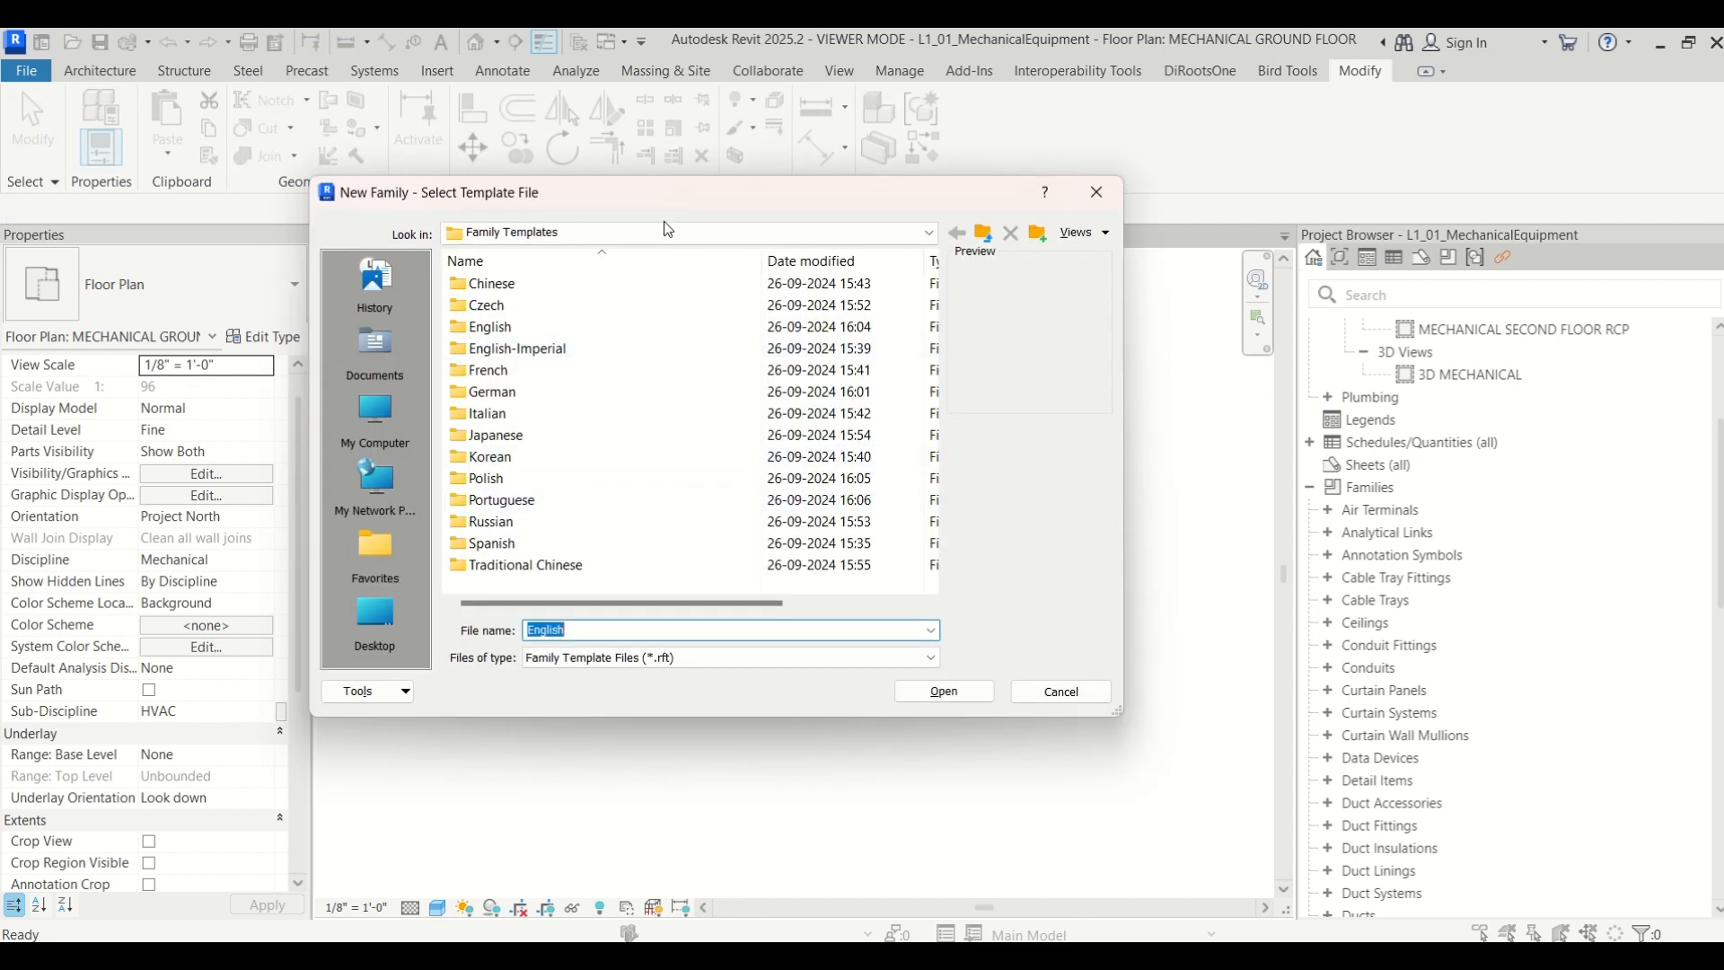
drag(675, 193, 807, 207)
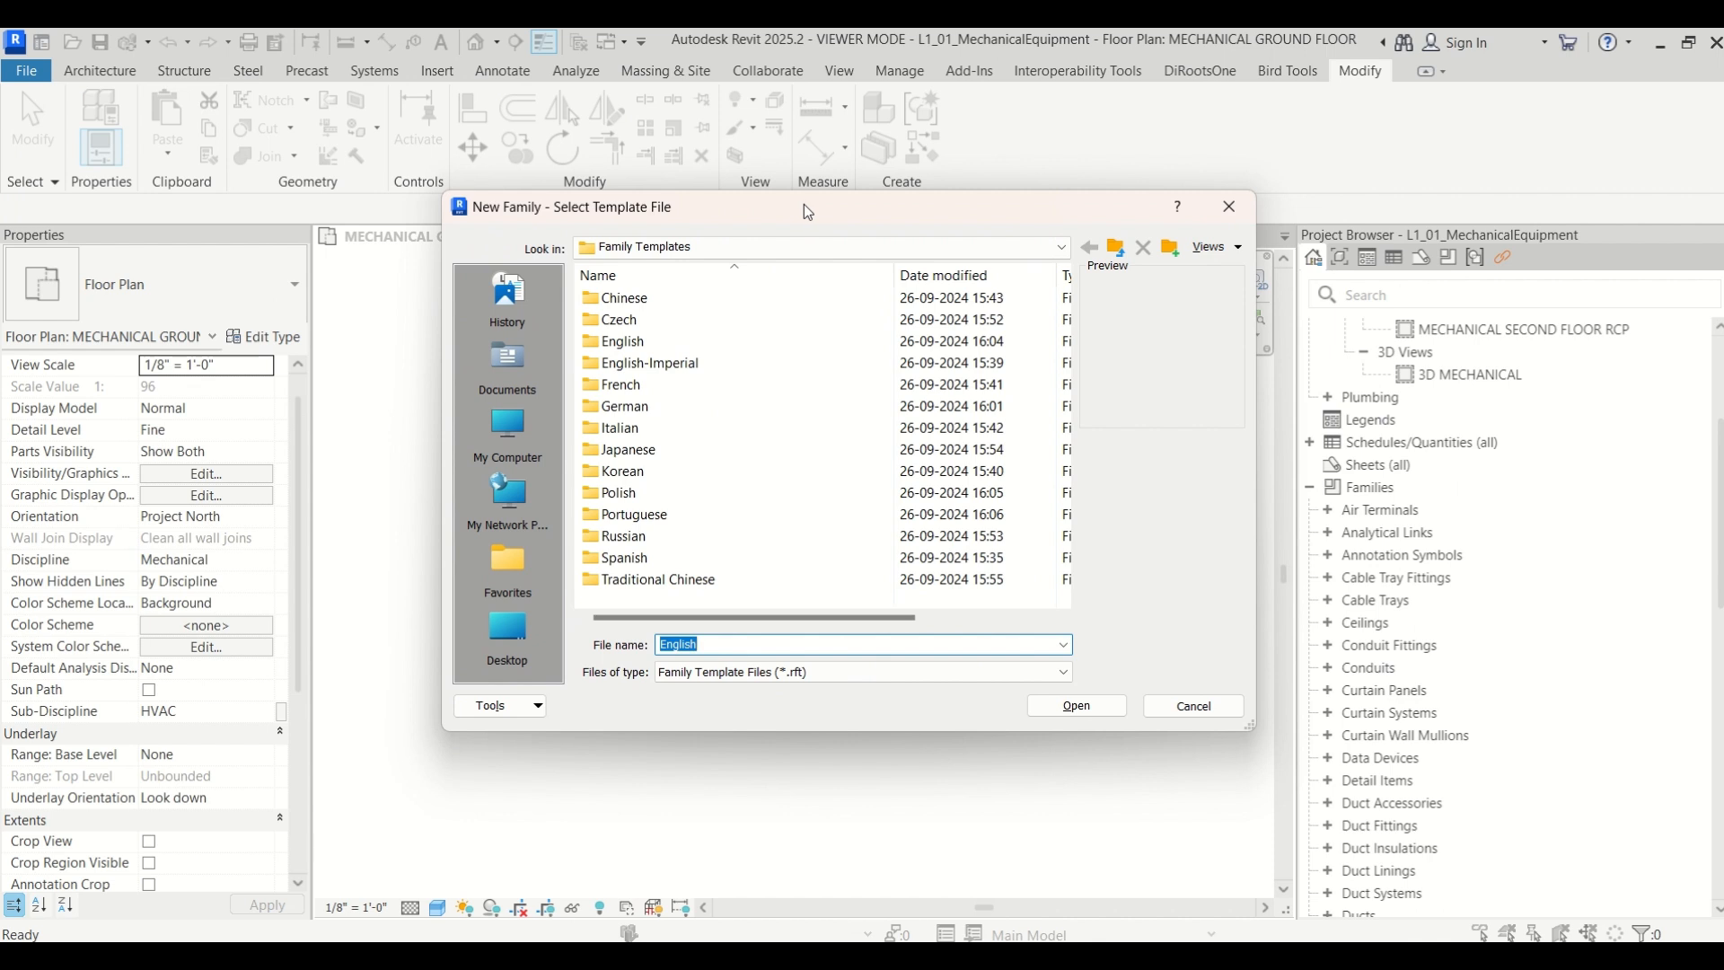
double_click(674, 342)
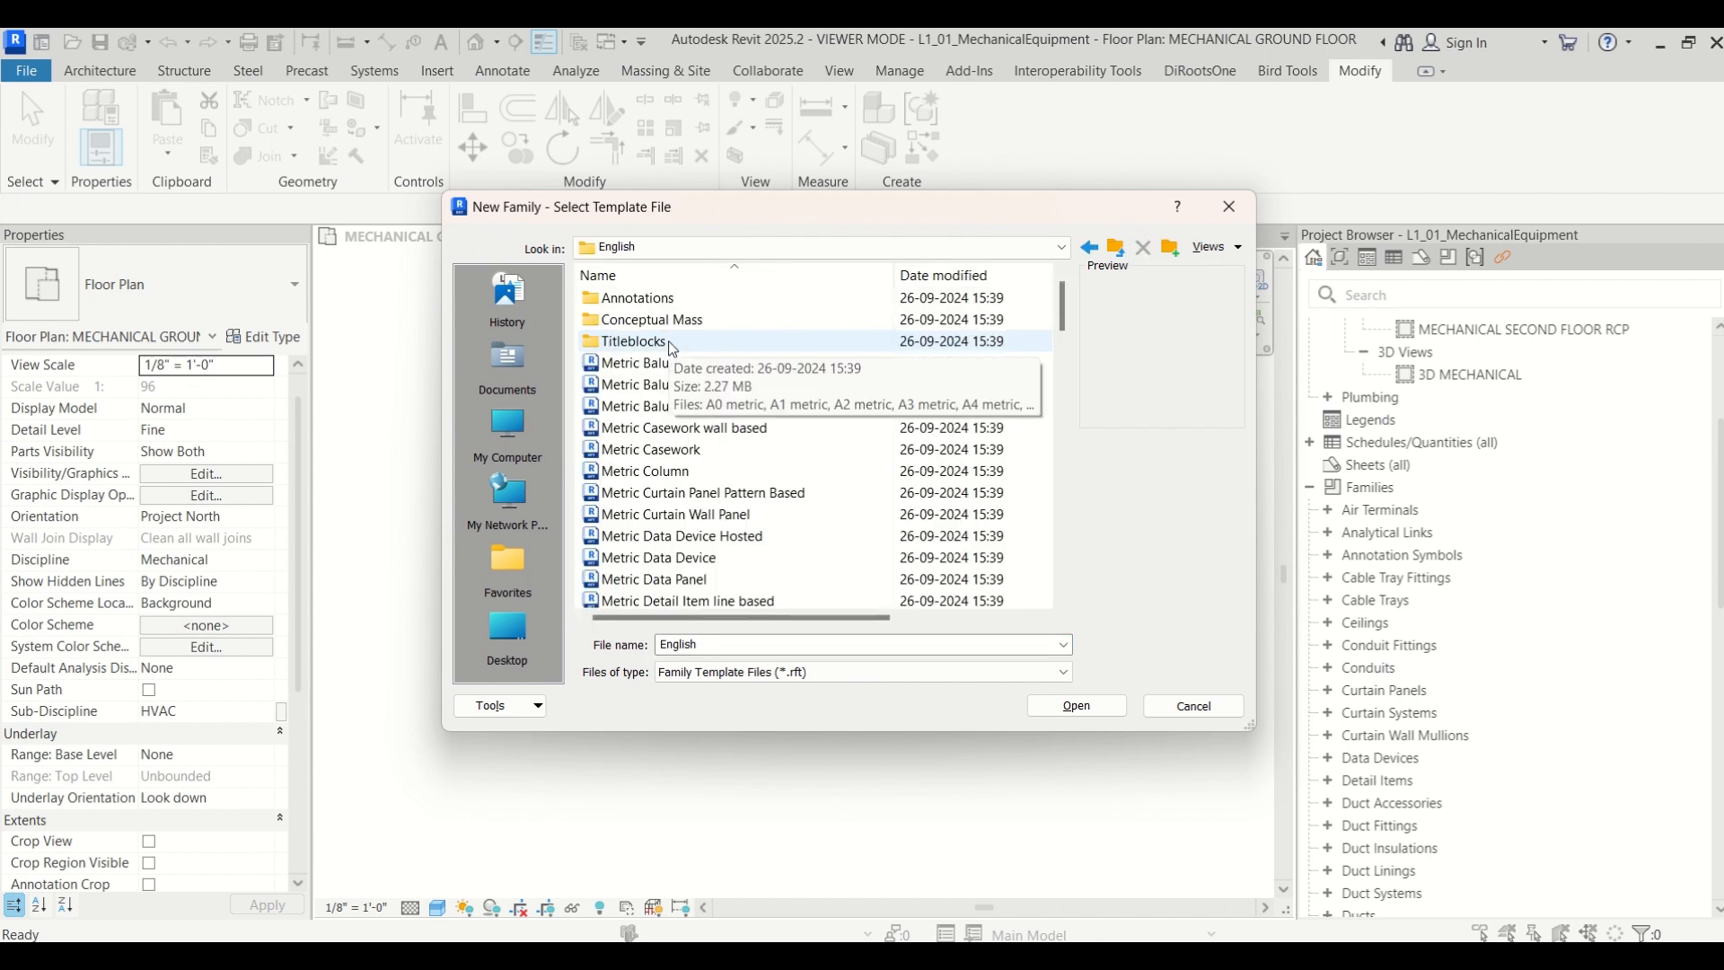
click(716, 305)
double_click(715, 305)
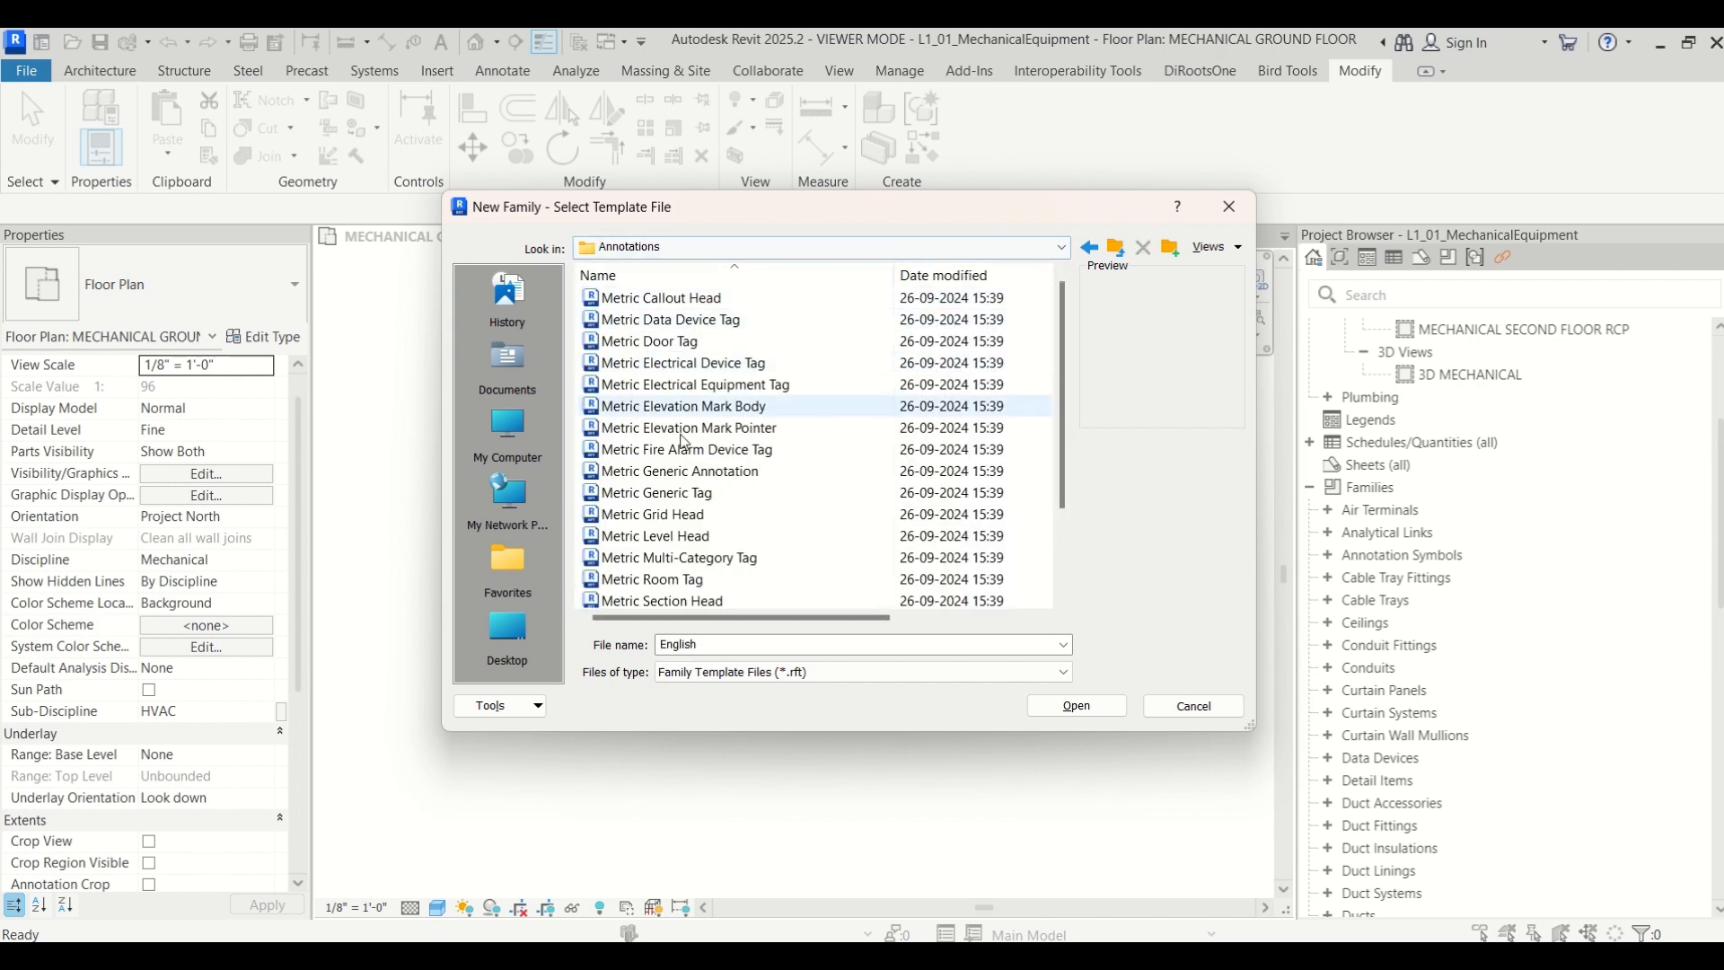
scroll(682, 483, down, 1)
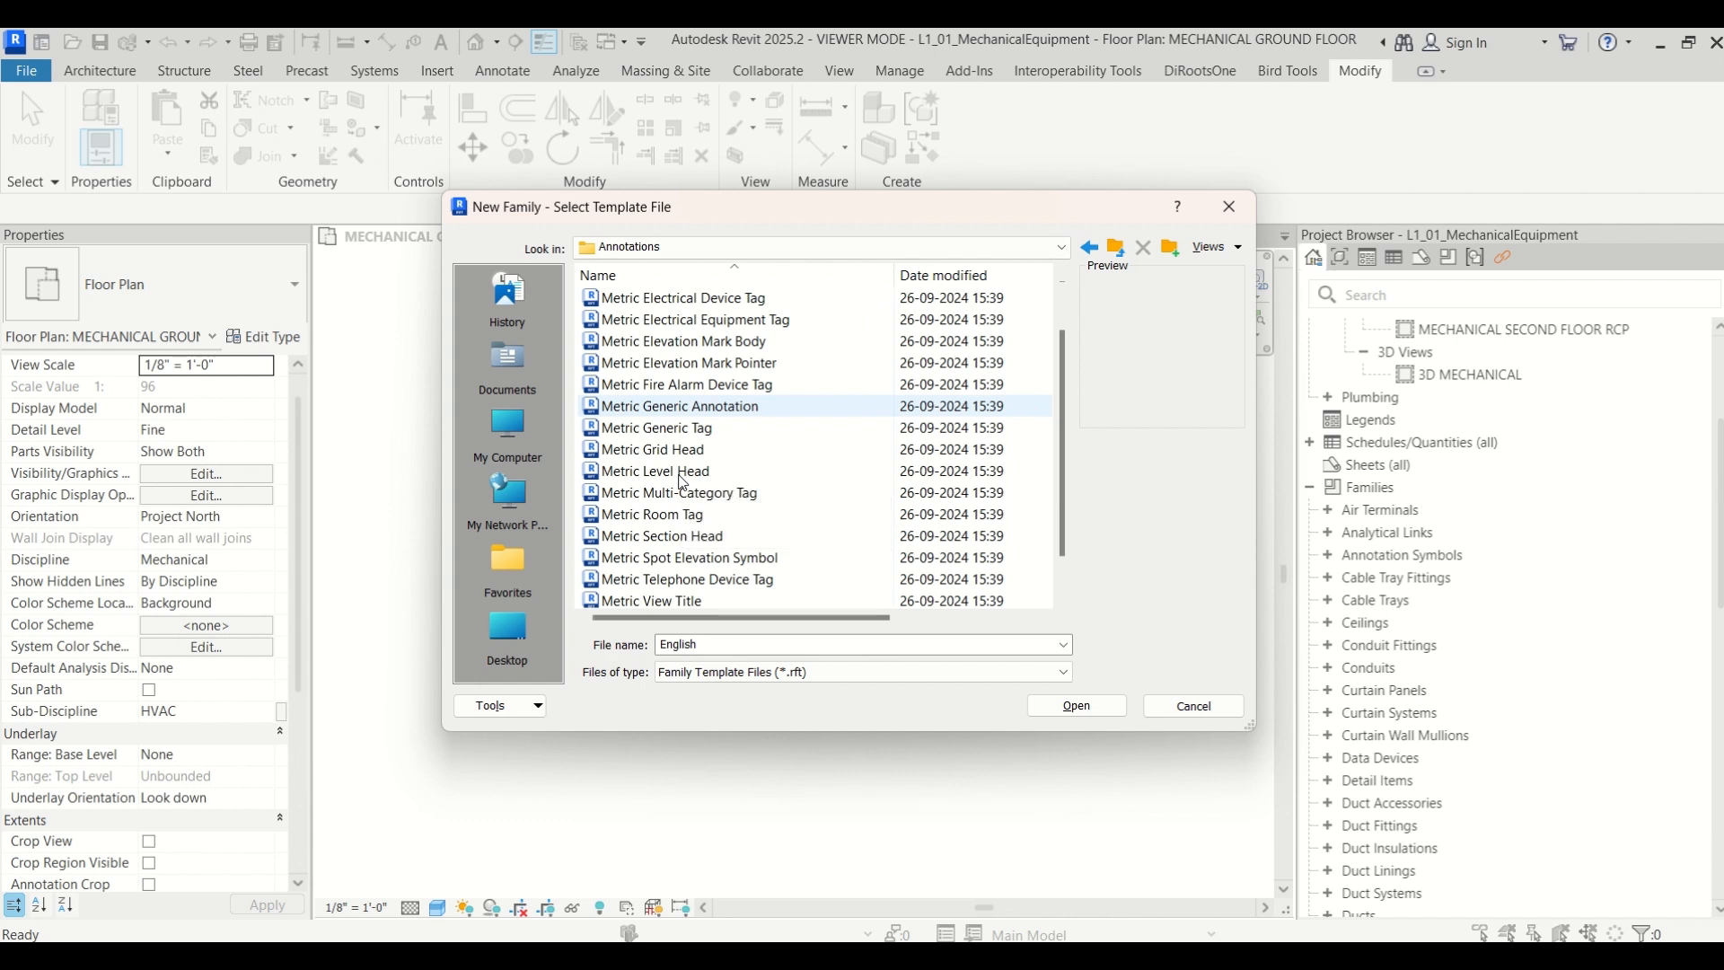
click(671, 409)
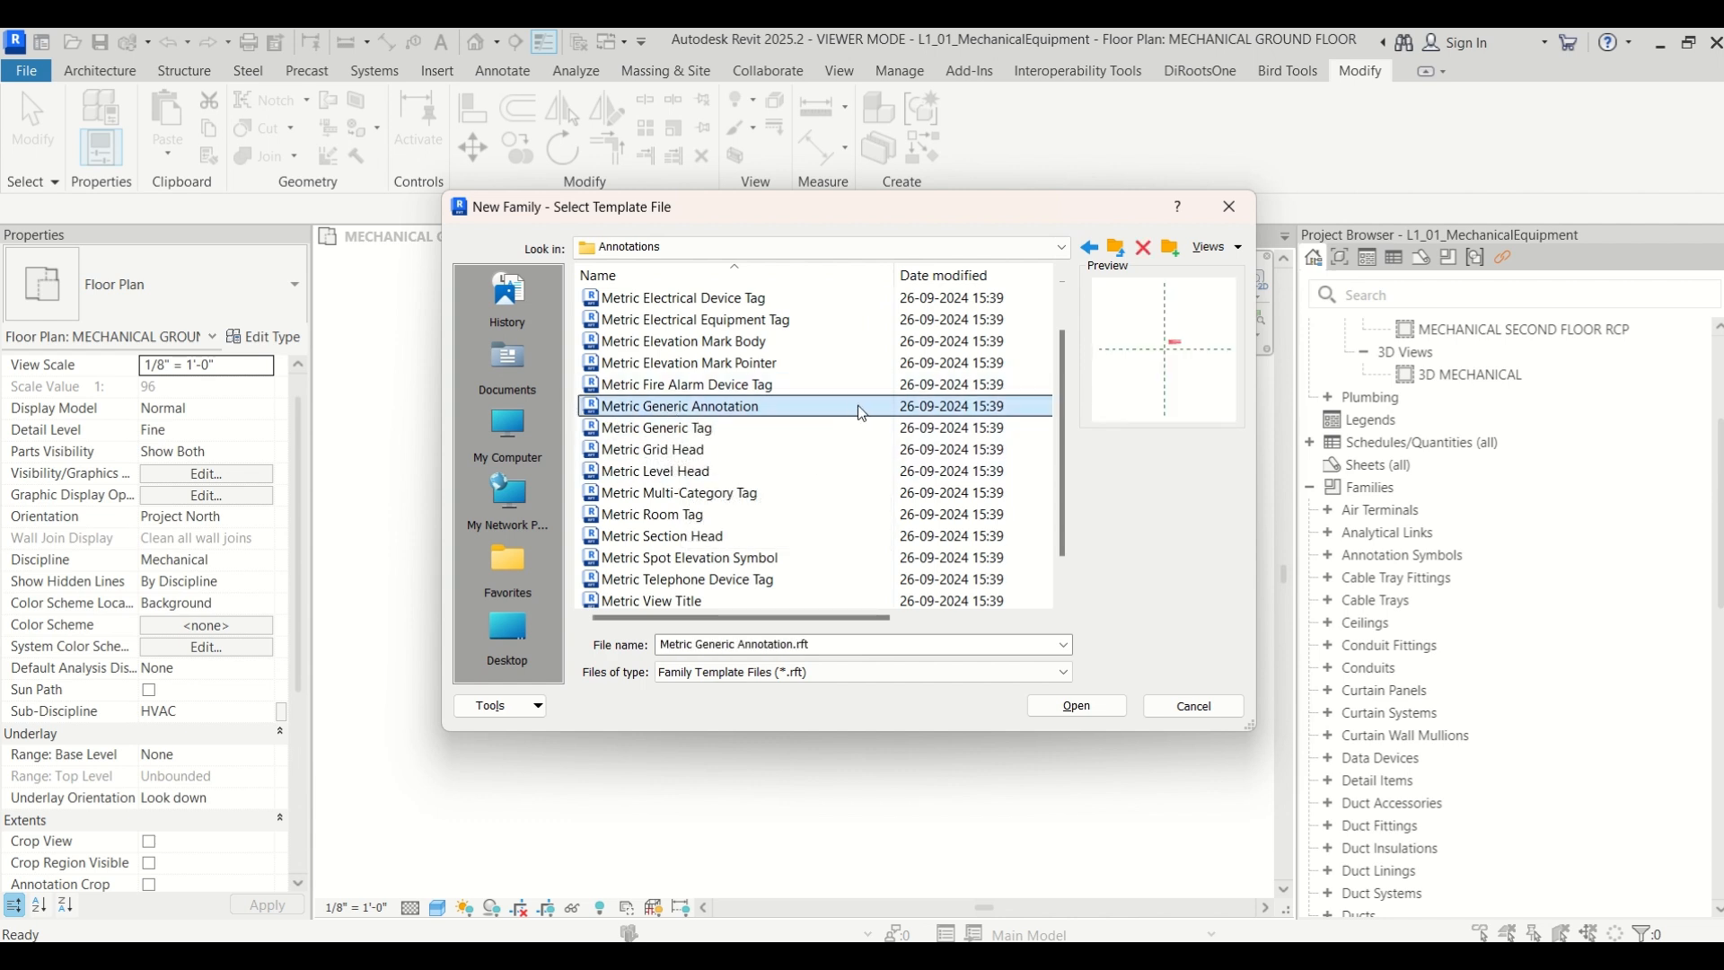
click(1085, 711)
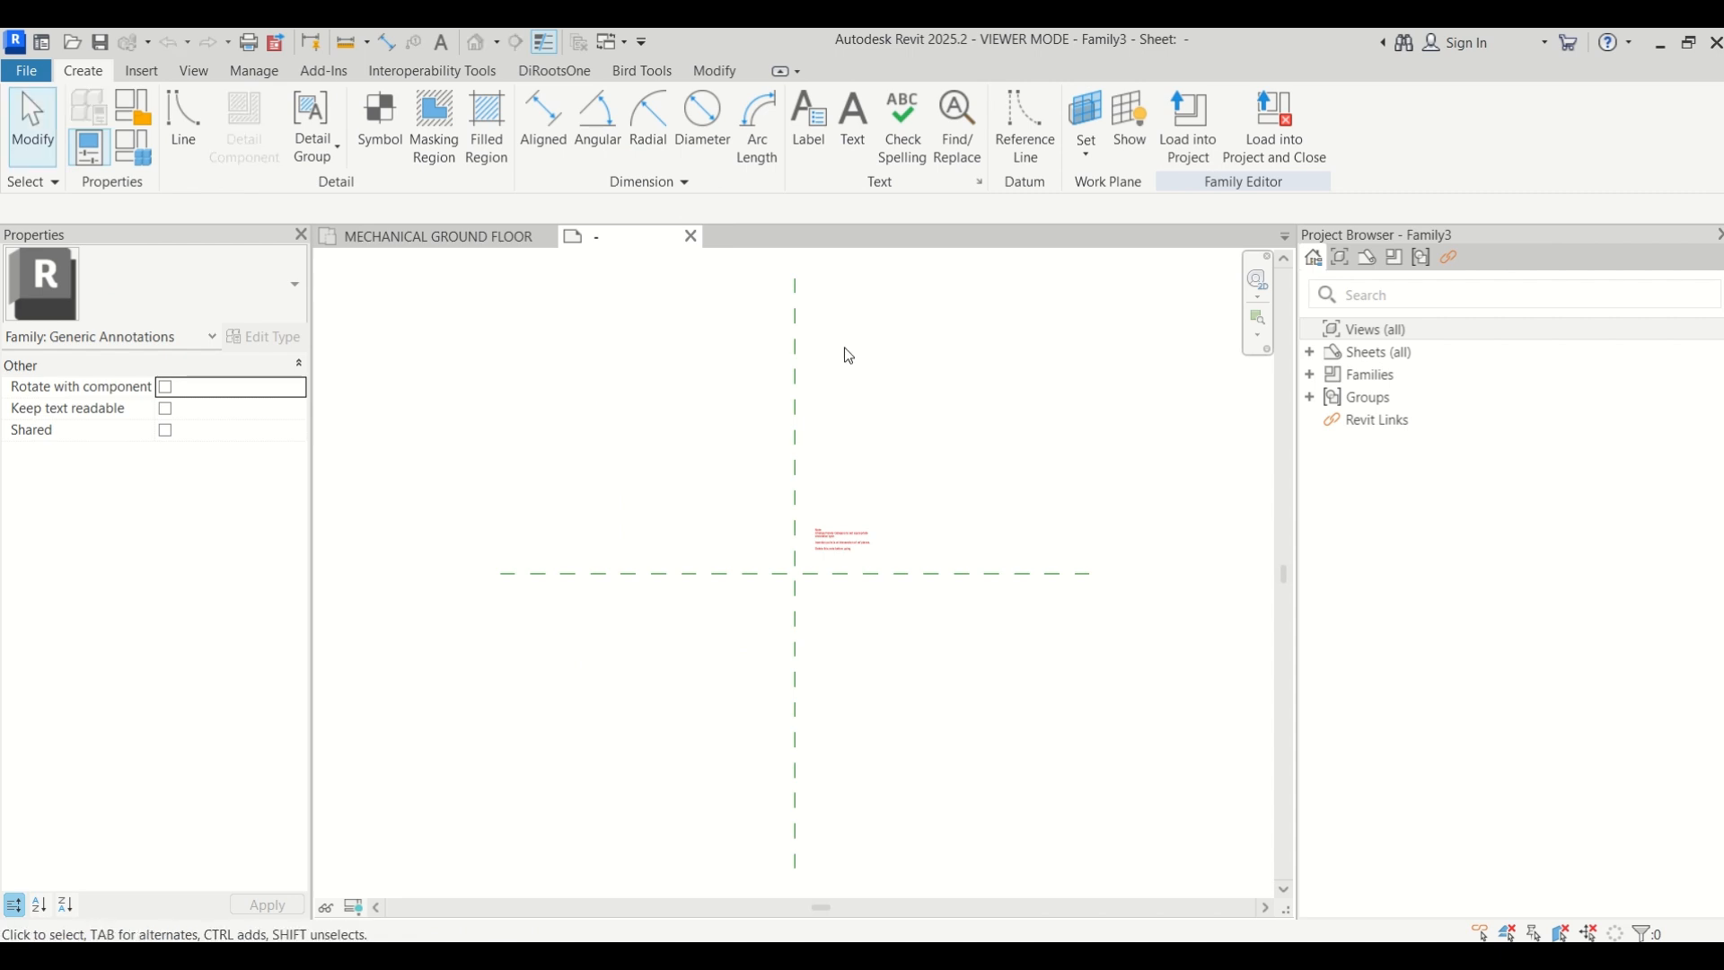
click(841, 544)
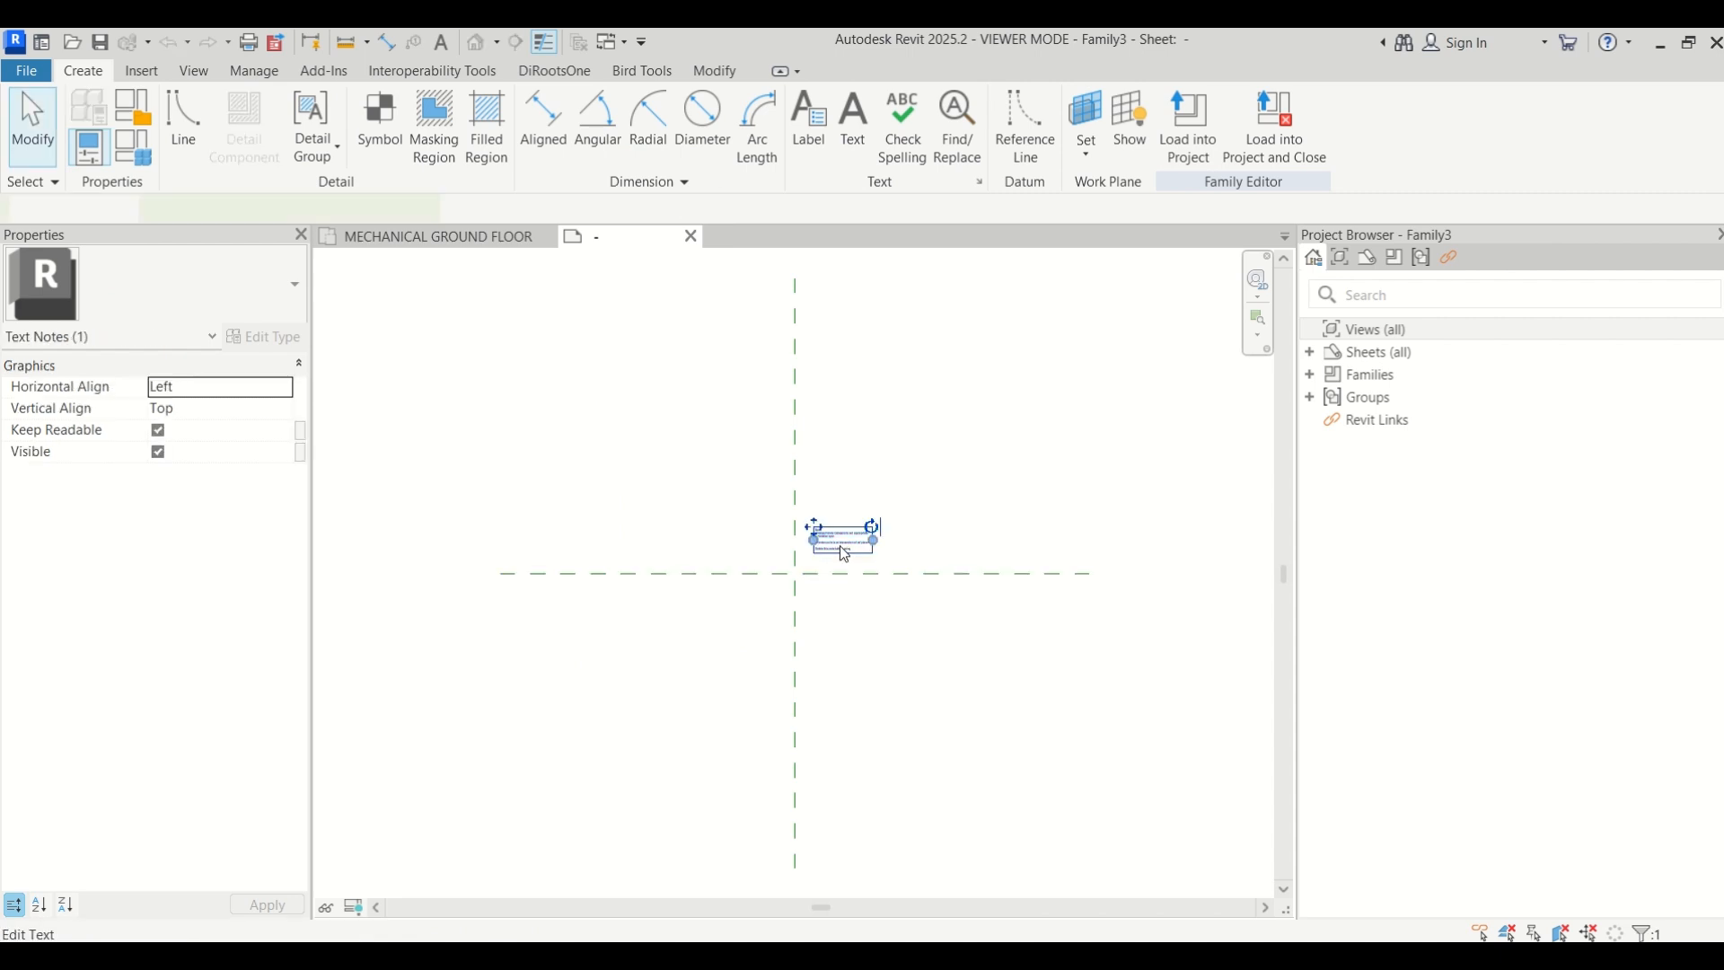
key(Delete)
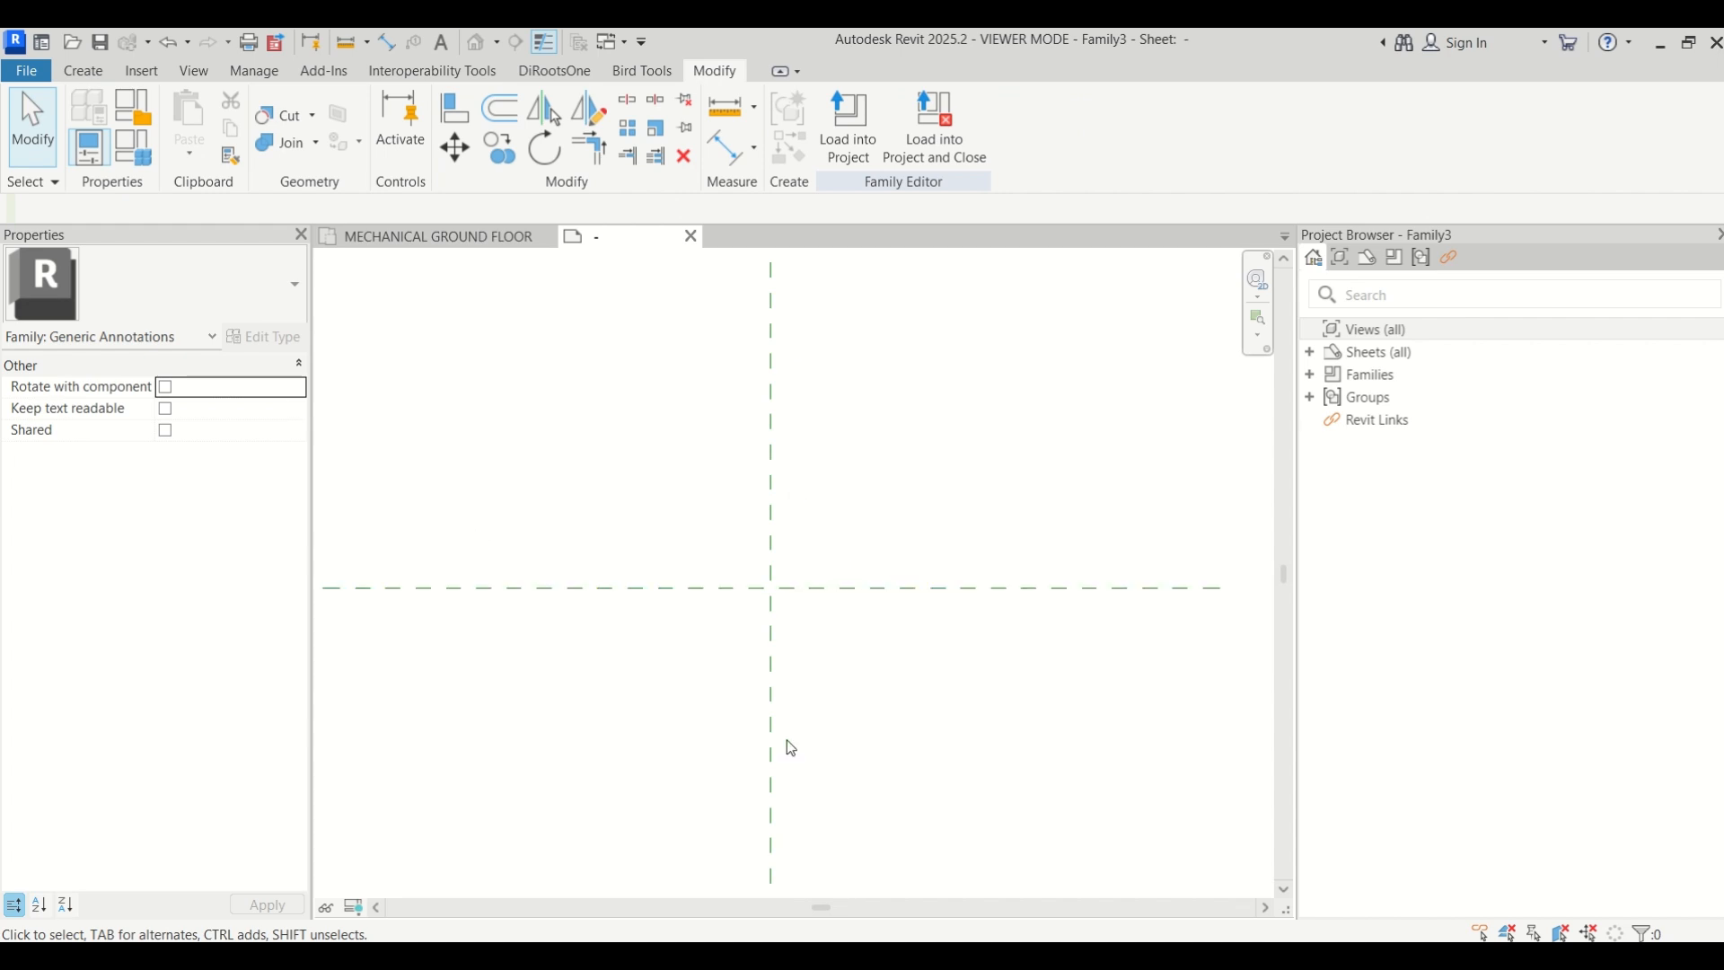
Start a new label at the intersection of the two reference planes
click(93, 73)
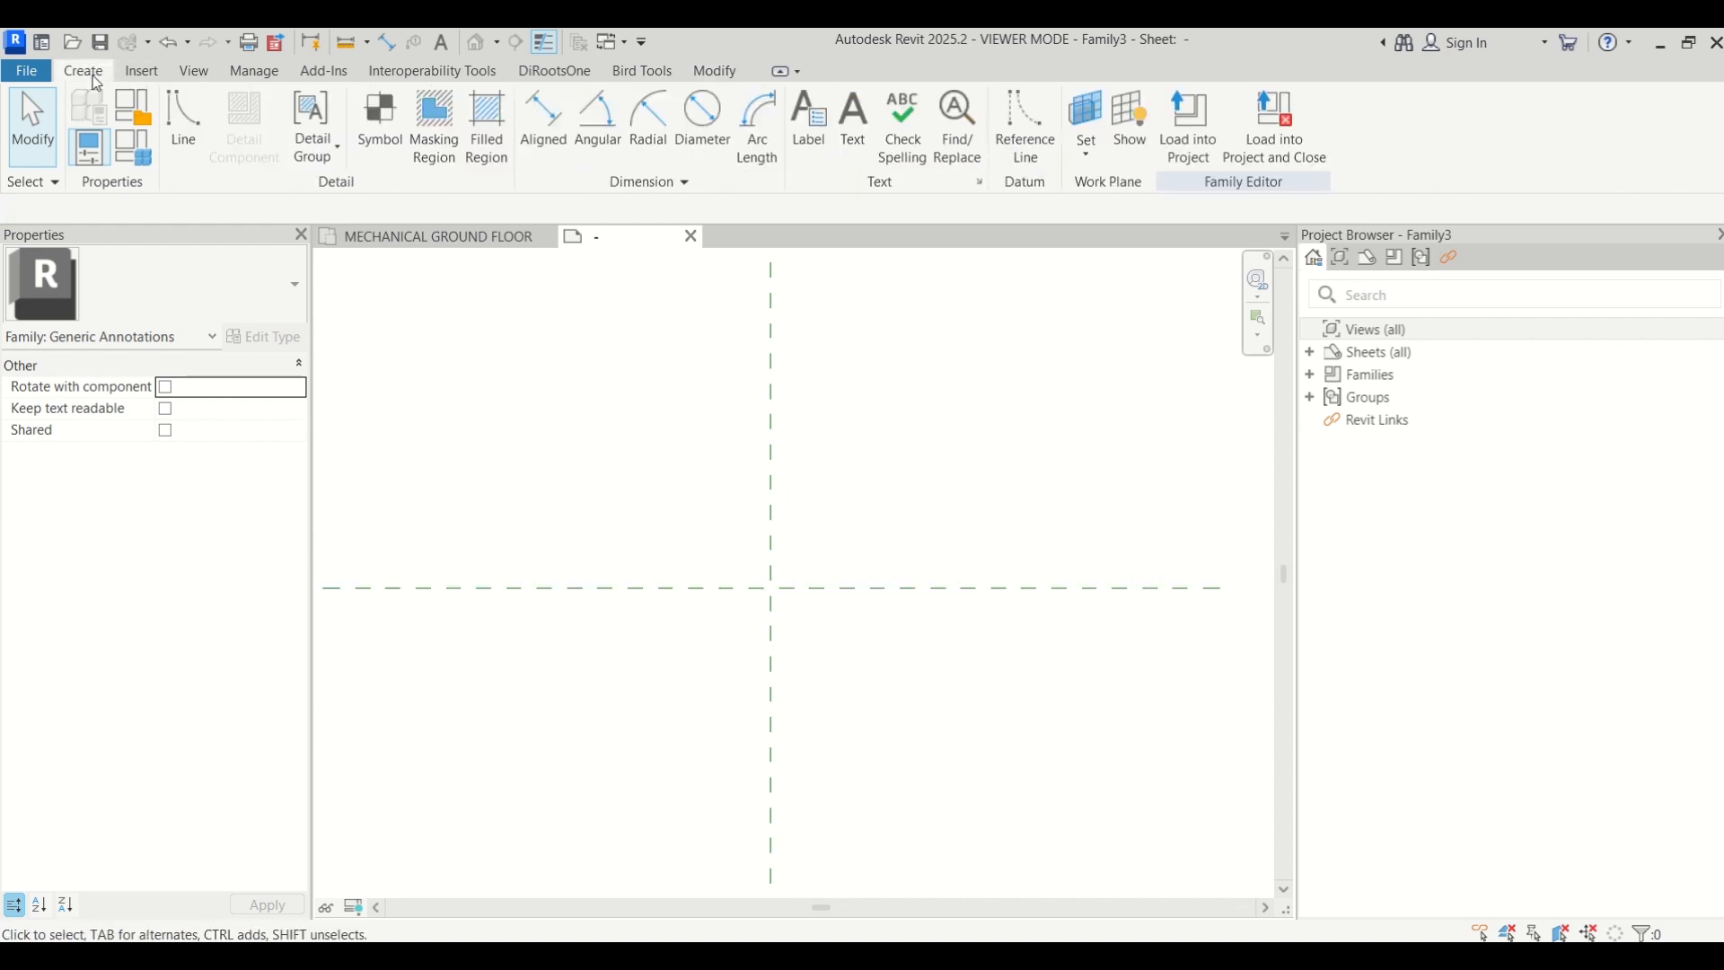
click(808, 131)
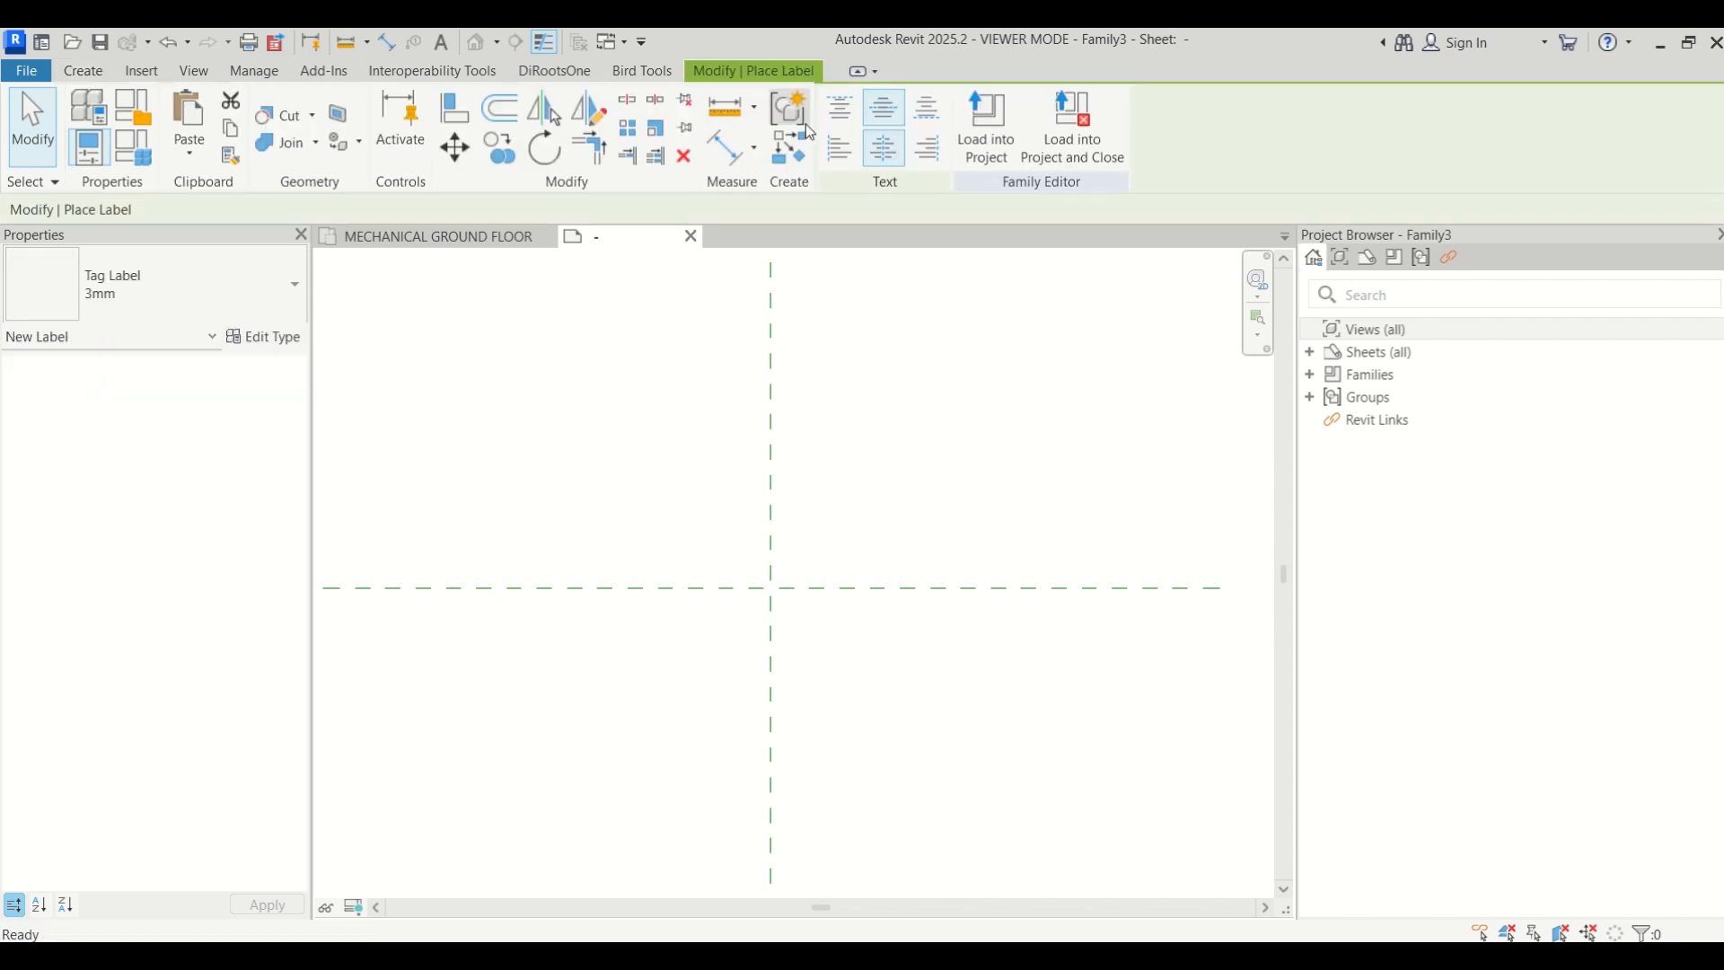
click(772, 591)
drag(581, 235, 626, 258)
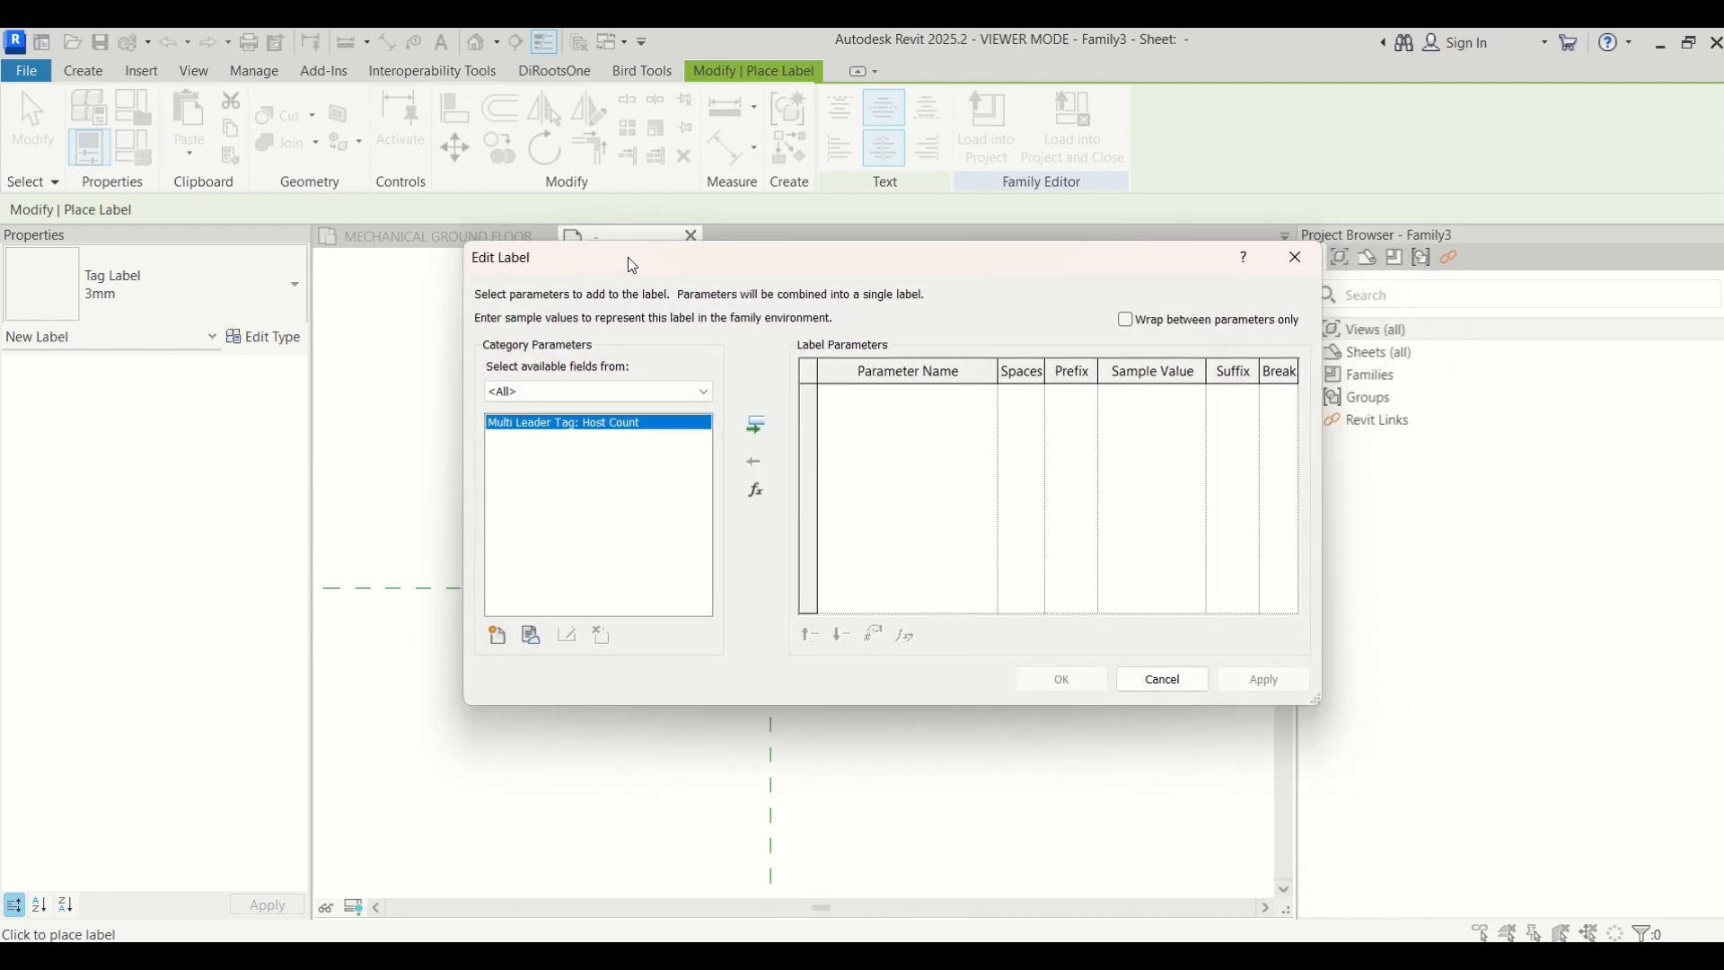
Examine the available label fields for Generic Annotations and Multi Leader Tag, then return the field filter to <All>
click(557, 390)
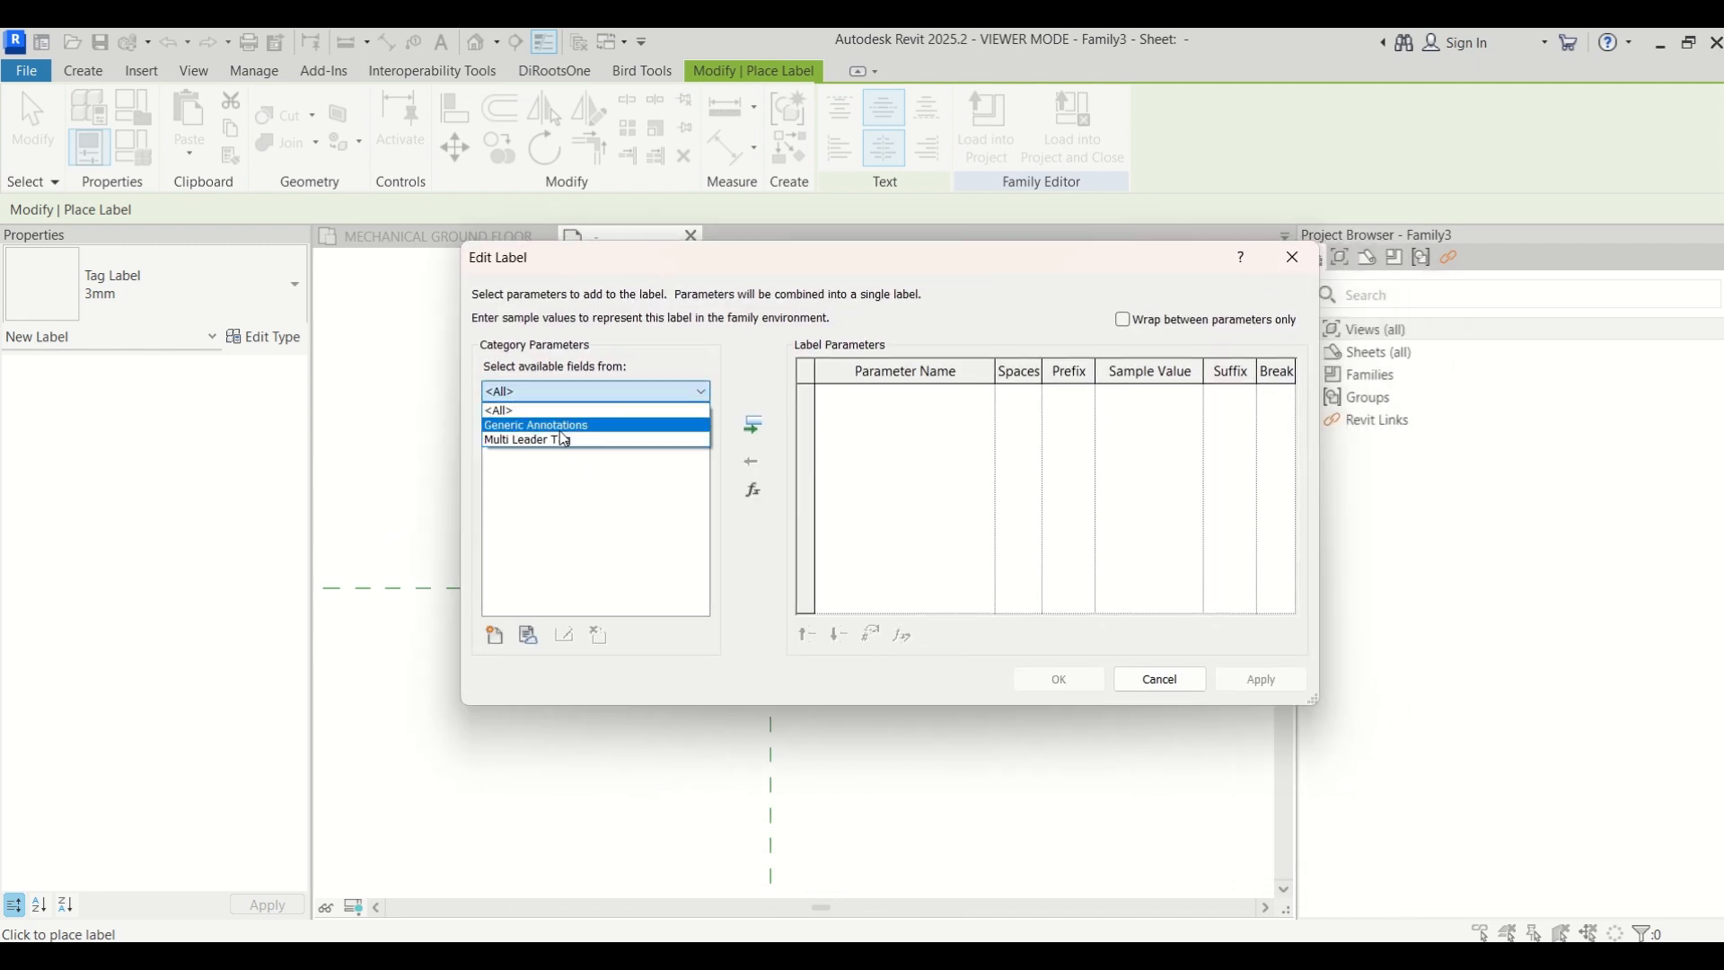
click(559, 425)
click(552, 391)
click(566, 440)
click(578, 393)
click(570, 424)
click(569, 393)
click(570, 409)
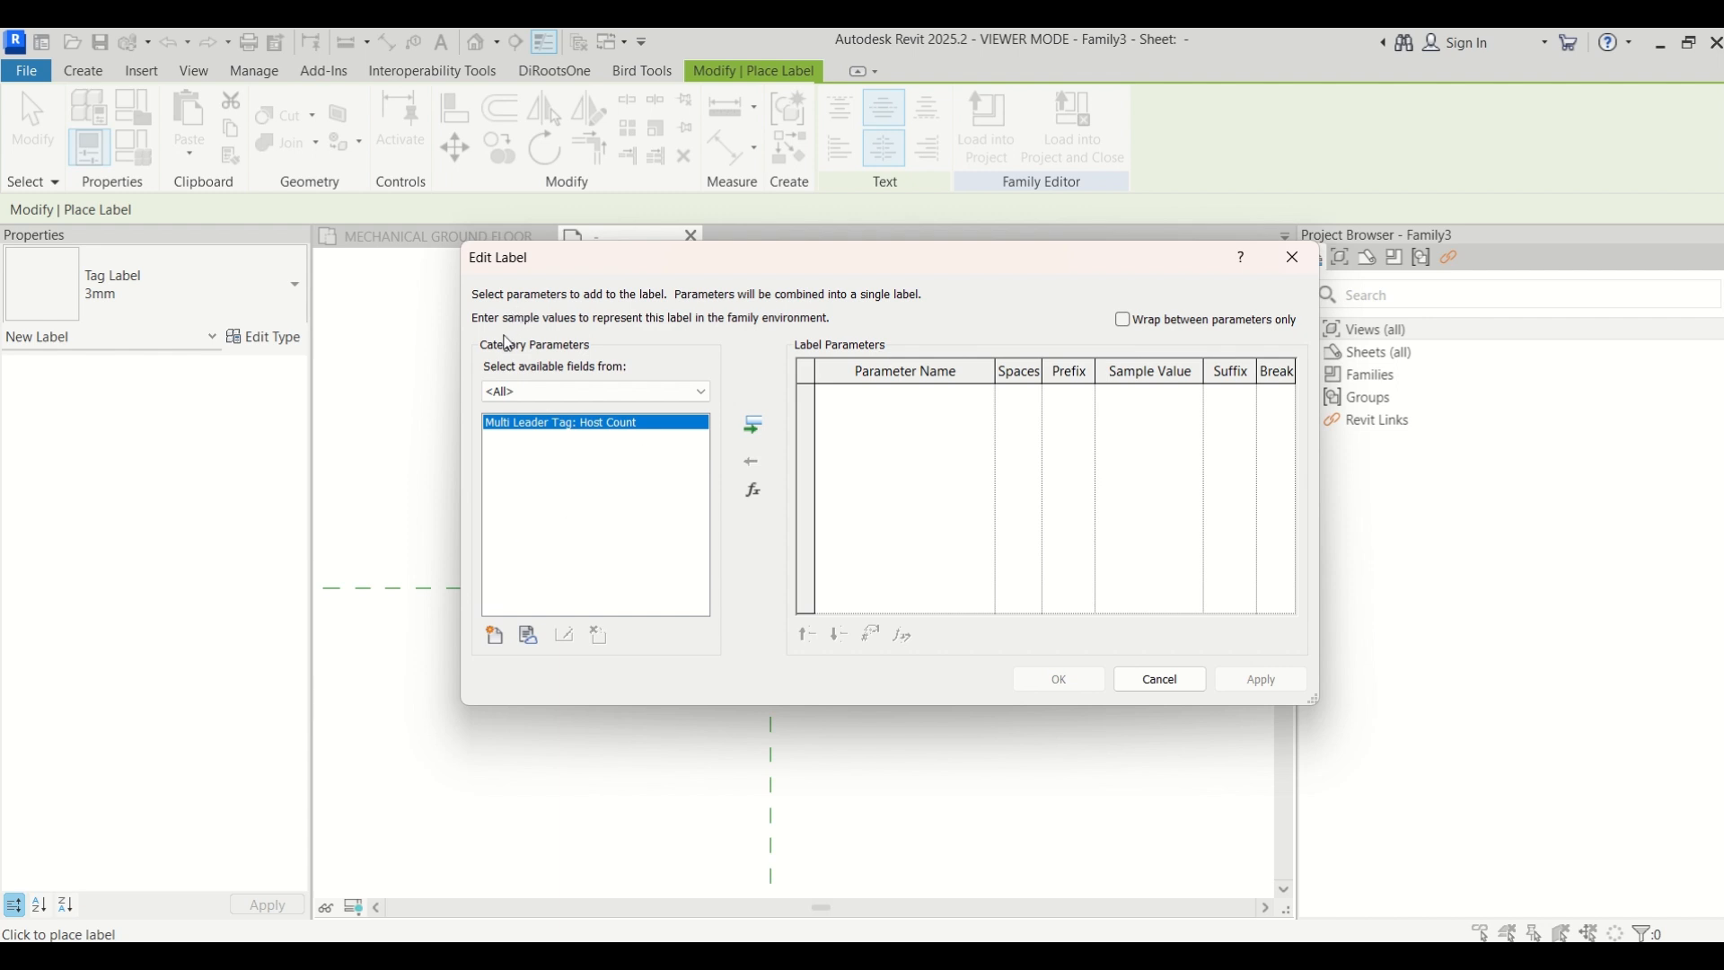
Begin a new shared parameter for the label and create a parameter group named MECHANICAL EQUIPMENT TAGS in the shared parameter file
click(495, 637)
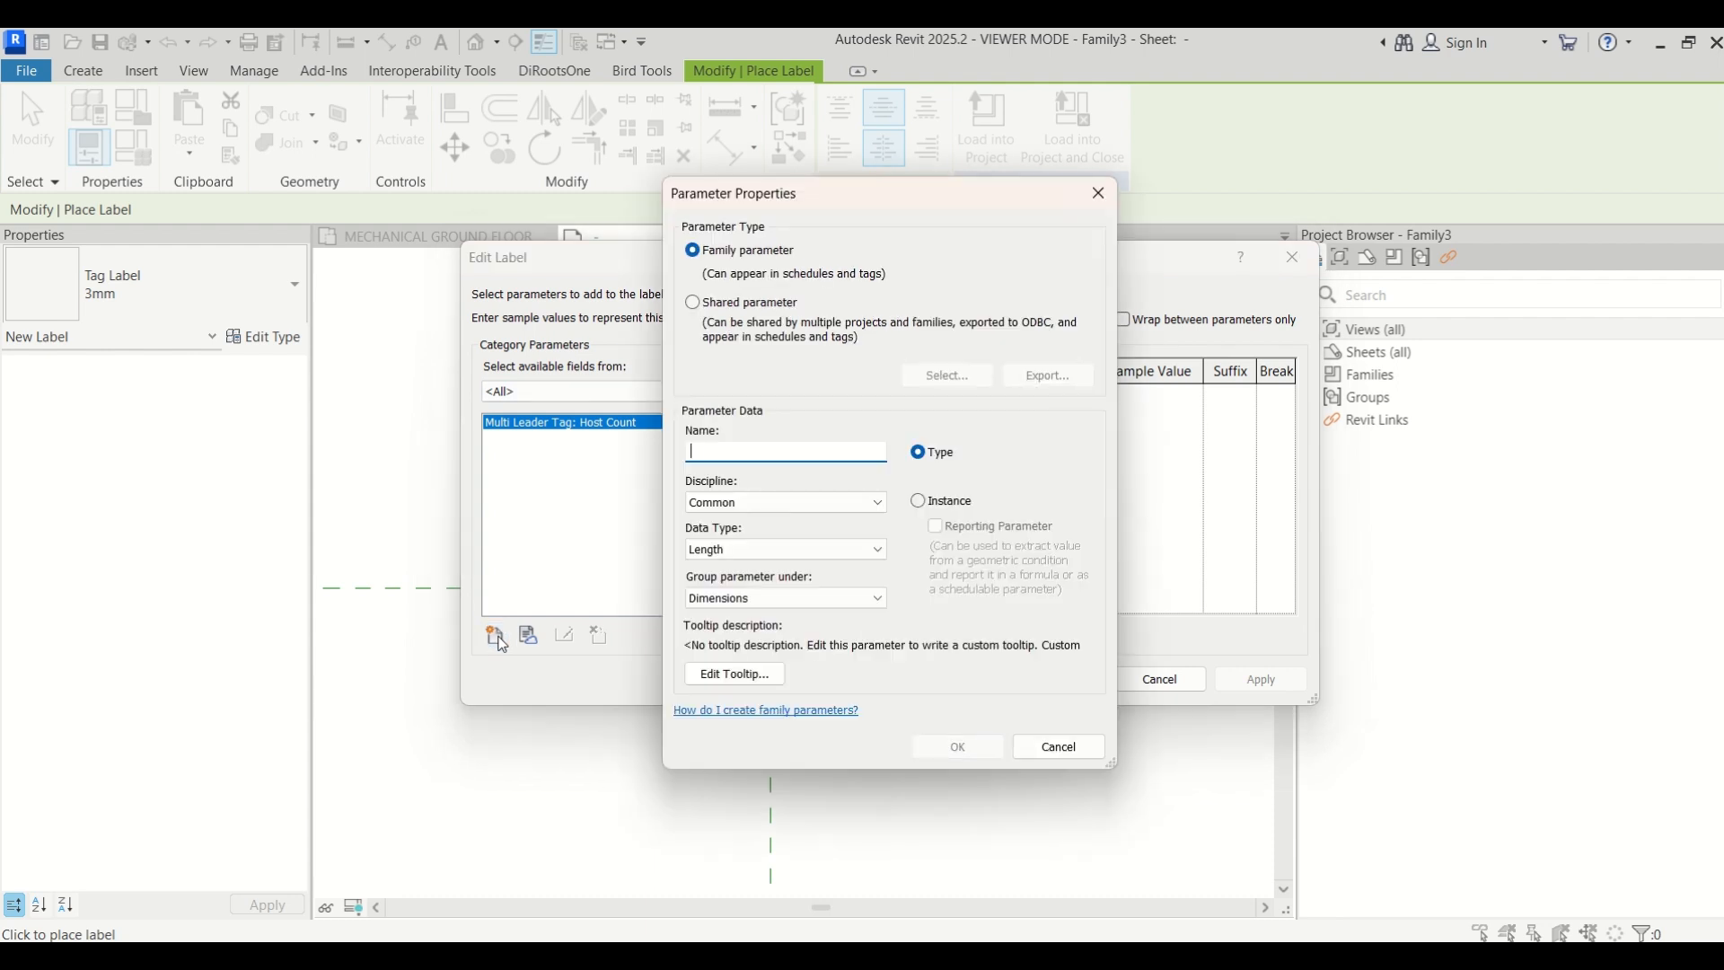
click(758, 311)
click(950, 376)
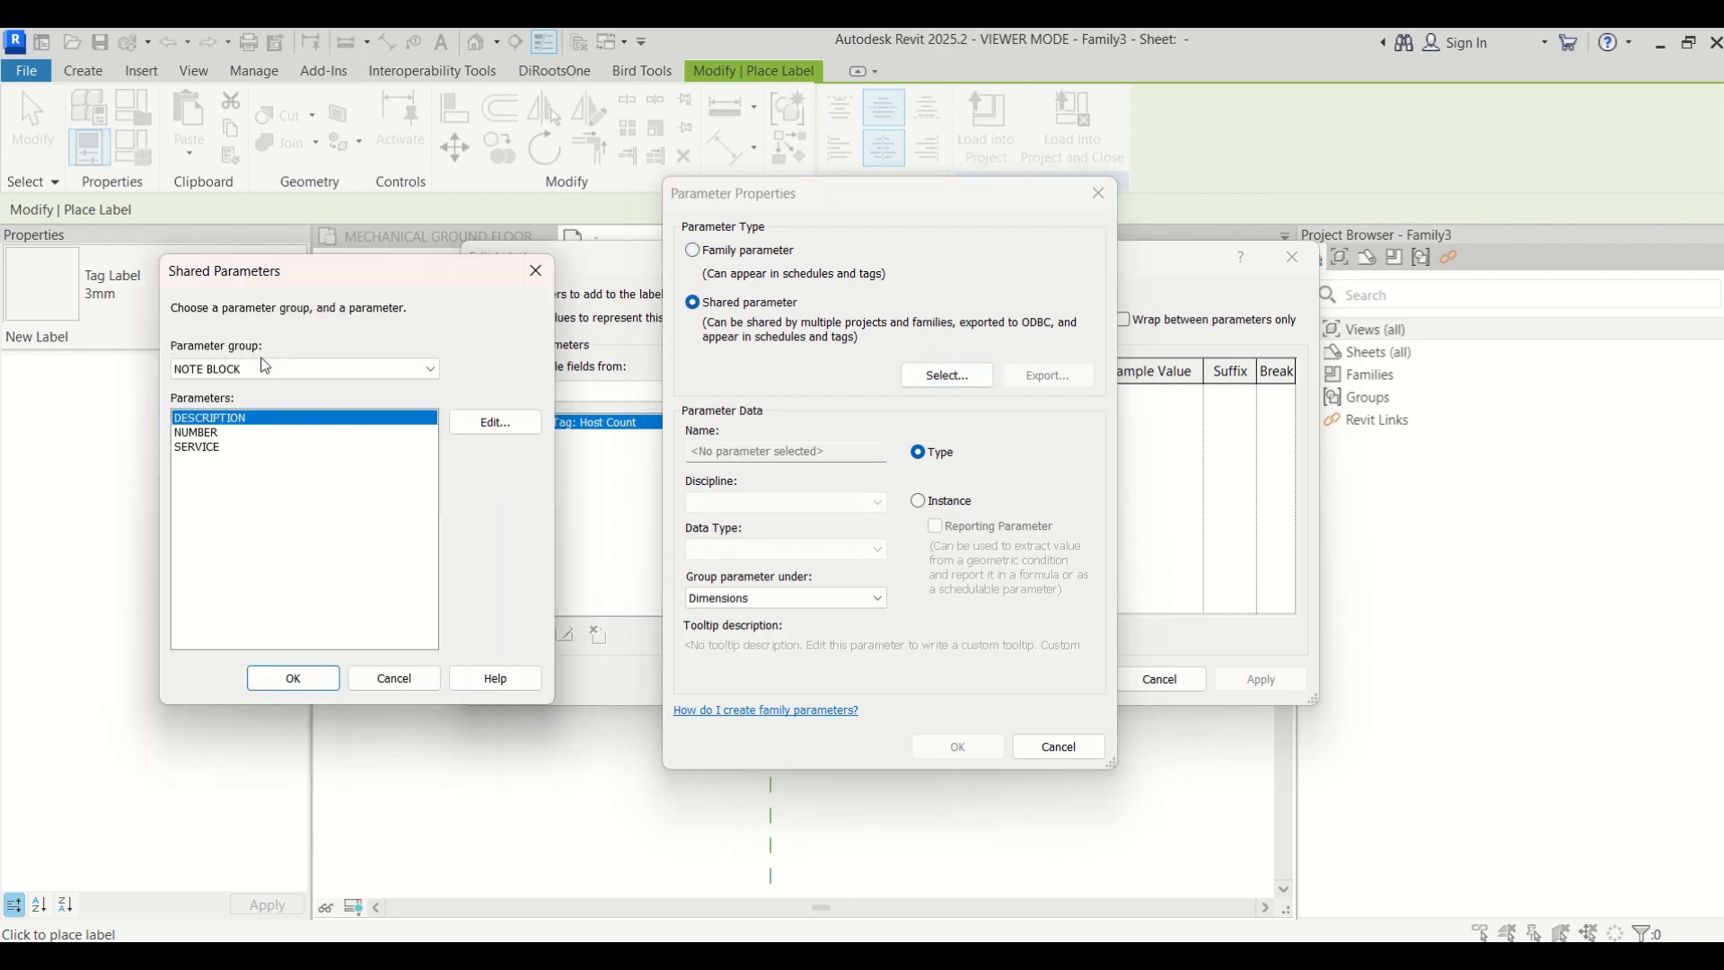
drag(406, 279, 449, 343)
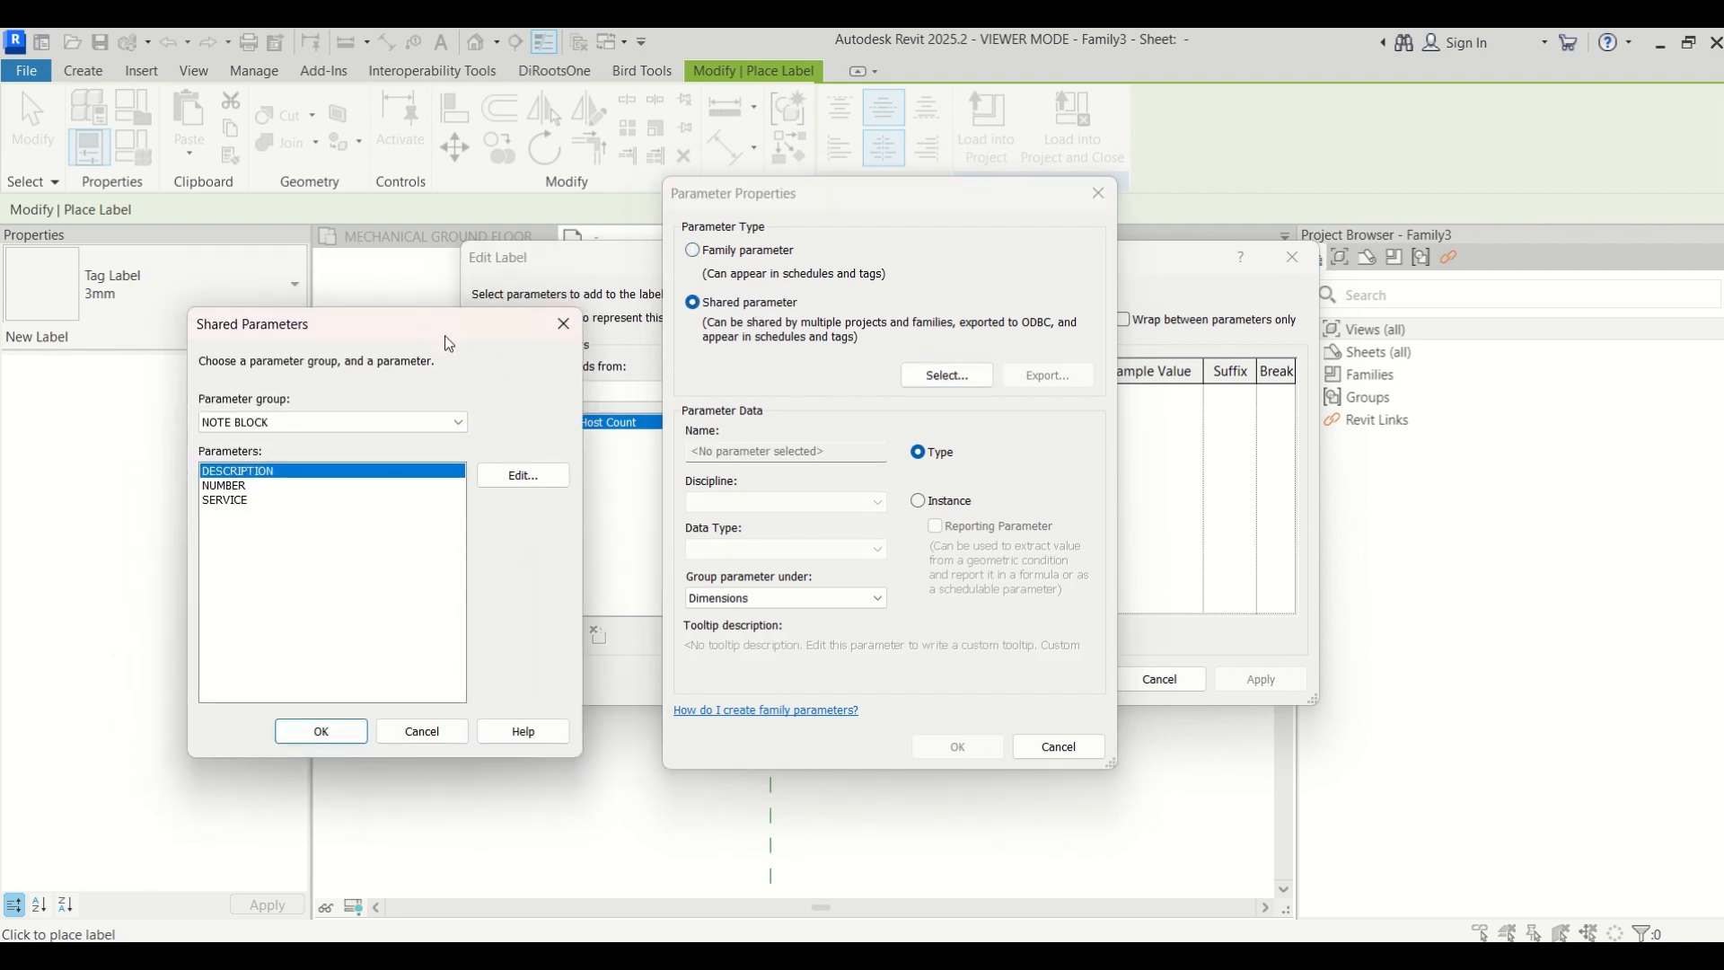
click(523, 476)
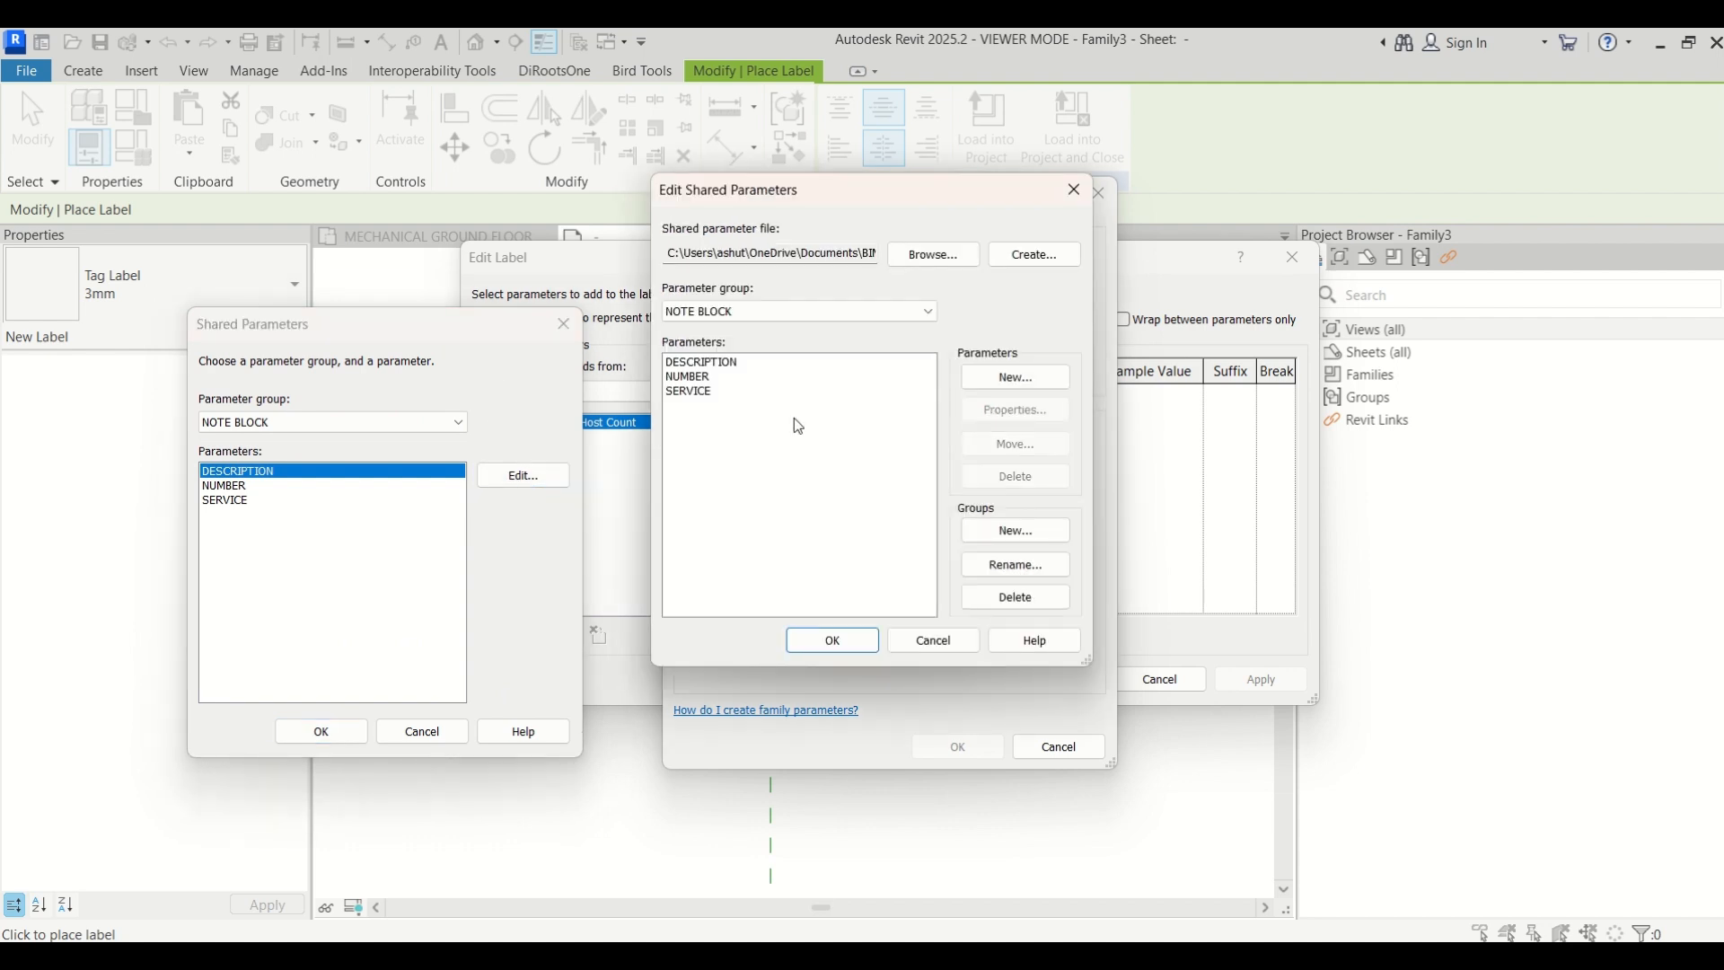
click(1044, 532)
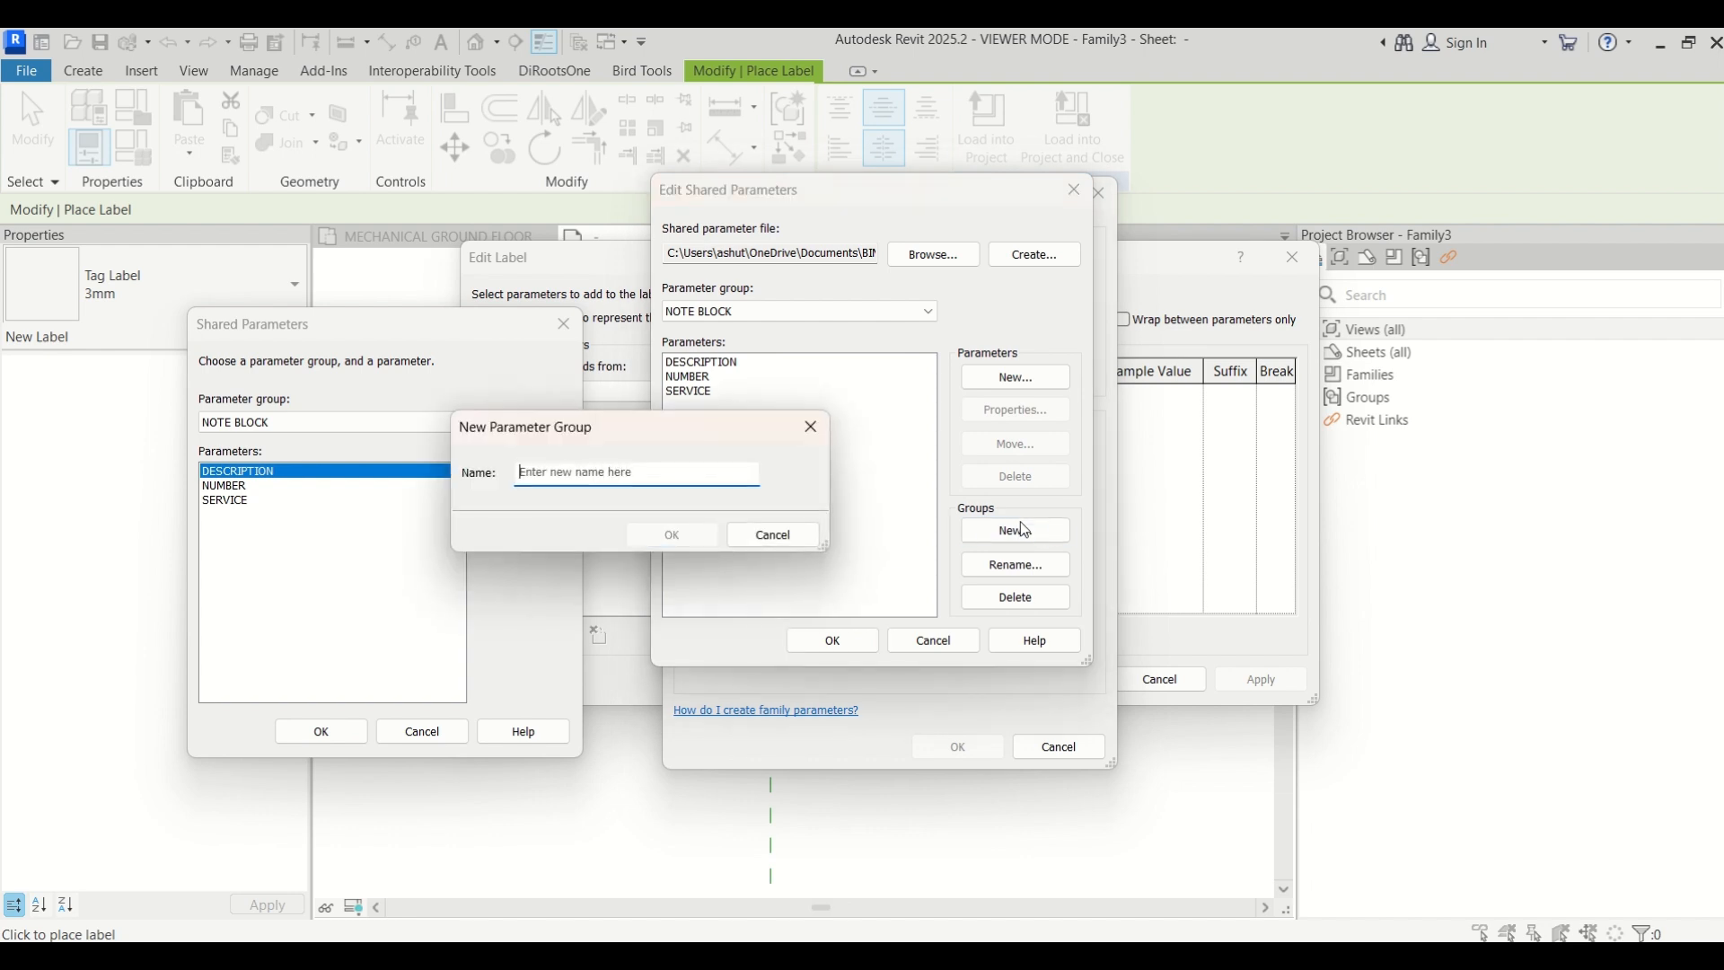
text(MEVHS)
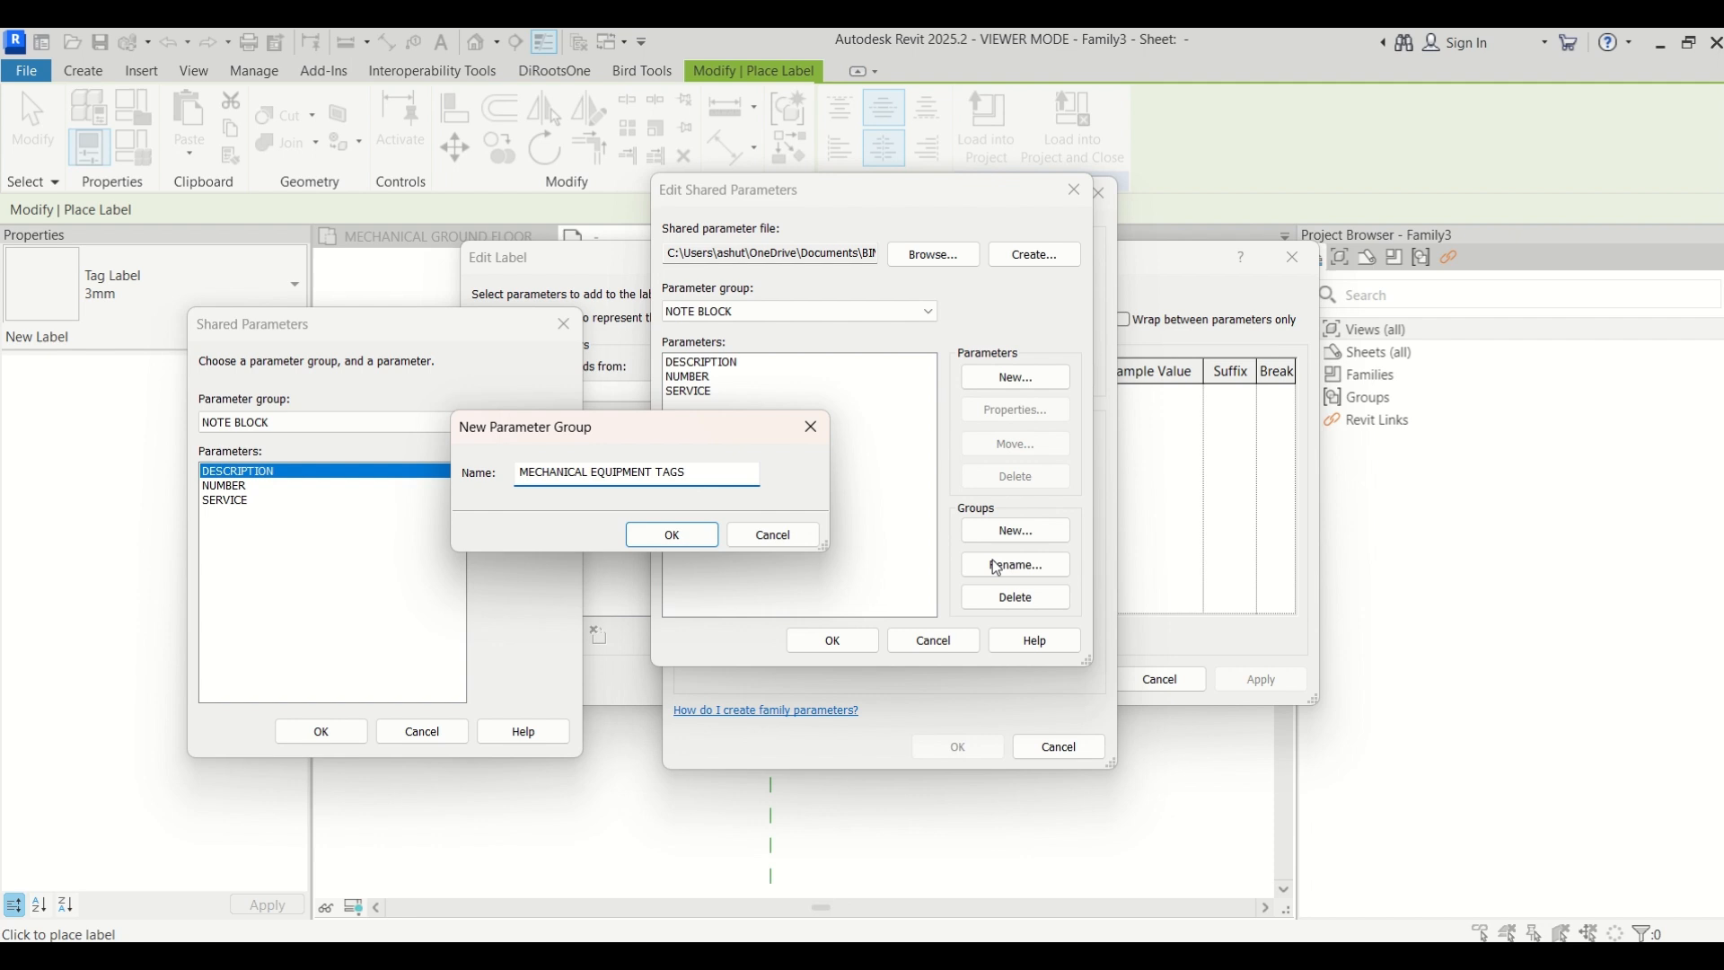
drag(711, 472, 325, 482)
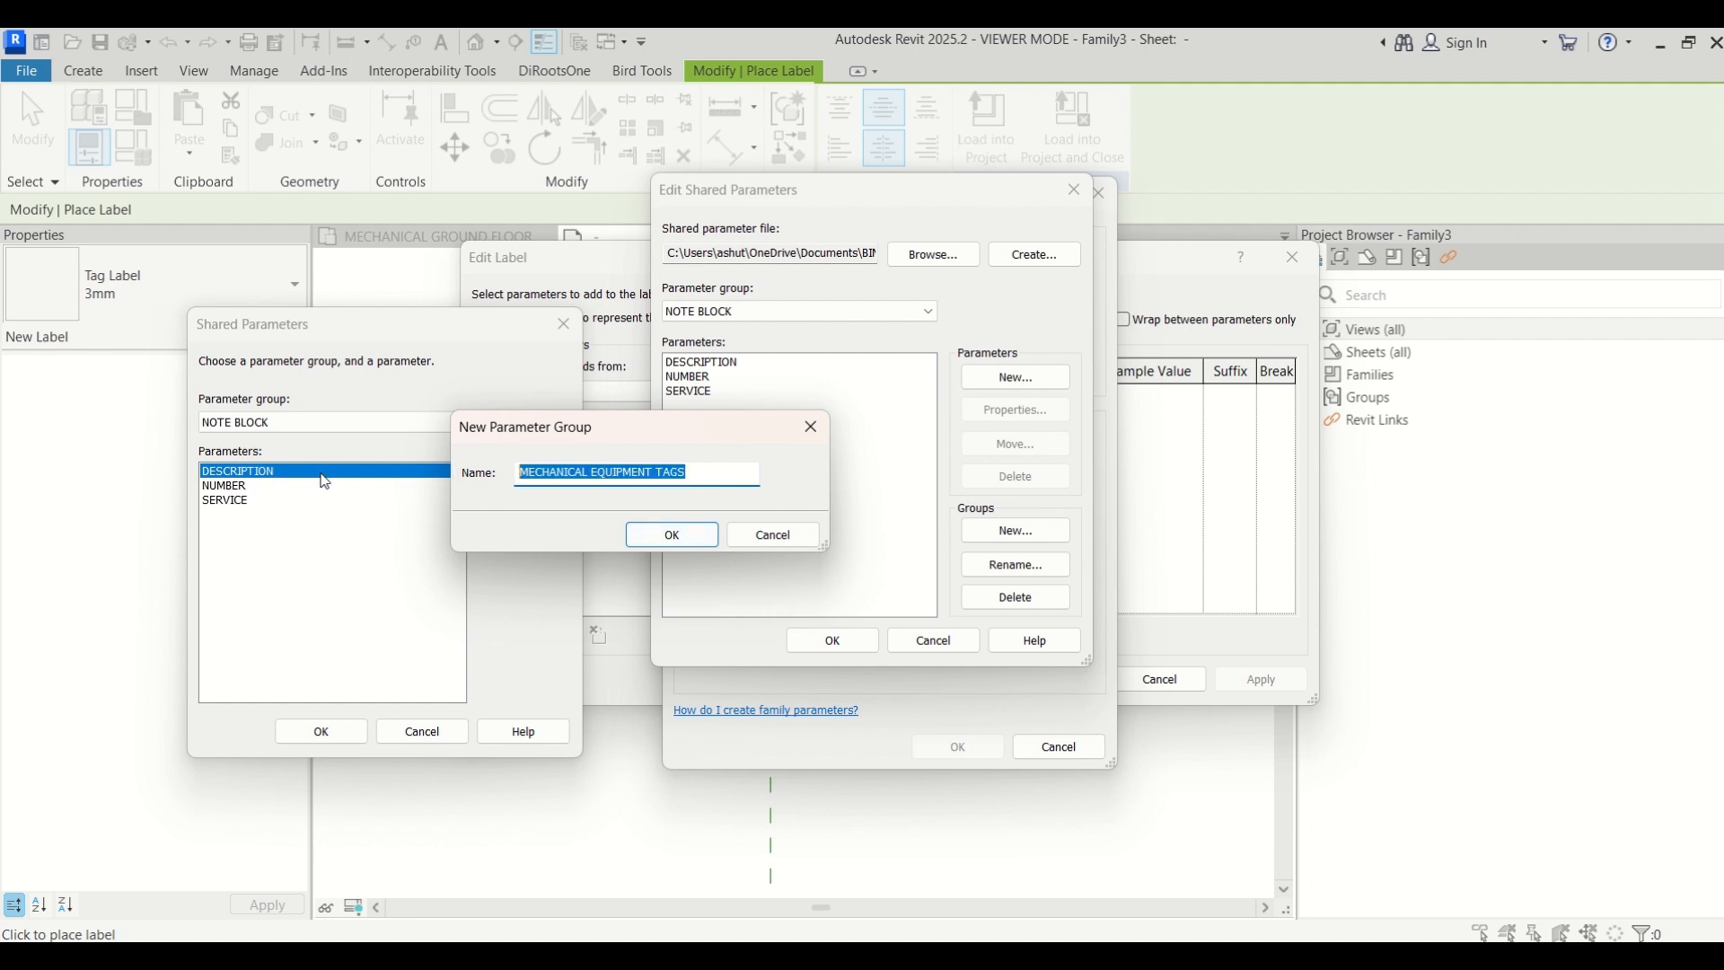
click(638, 537)
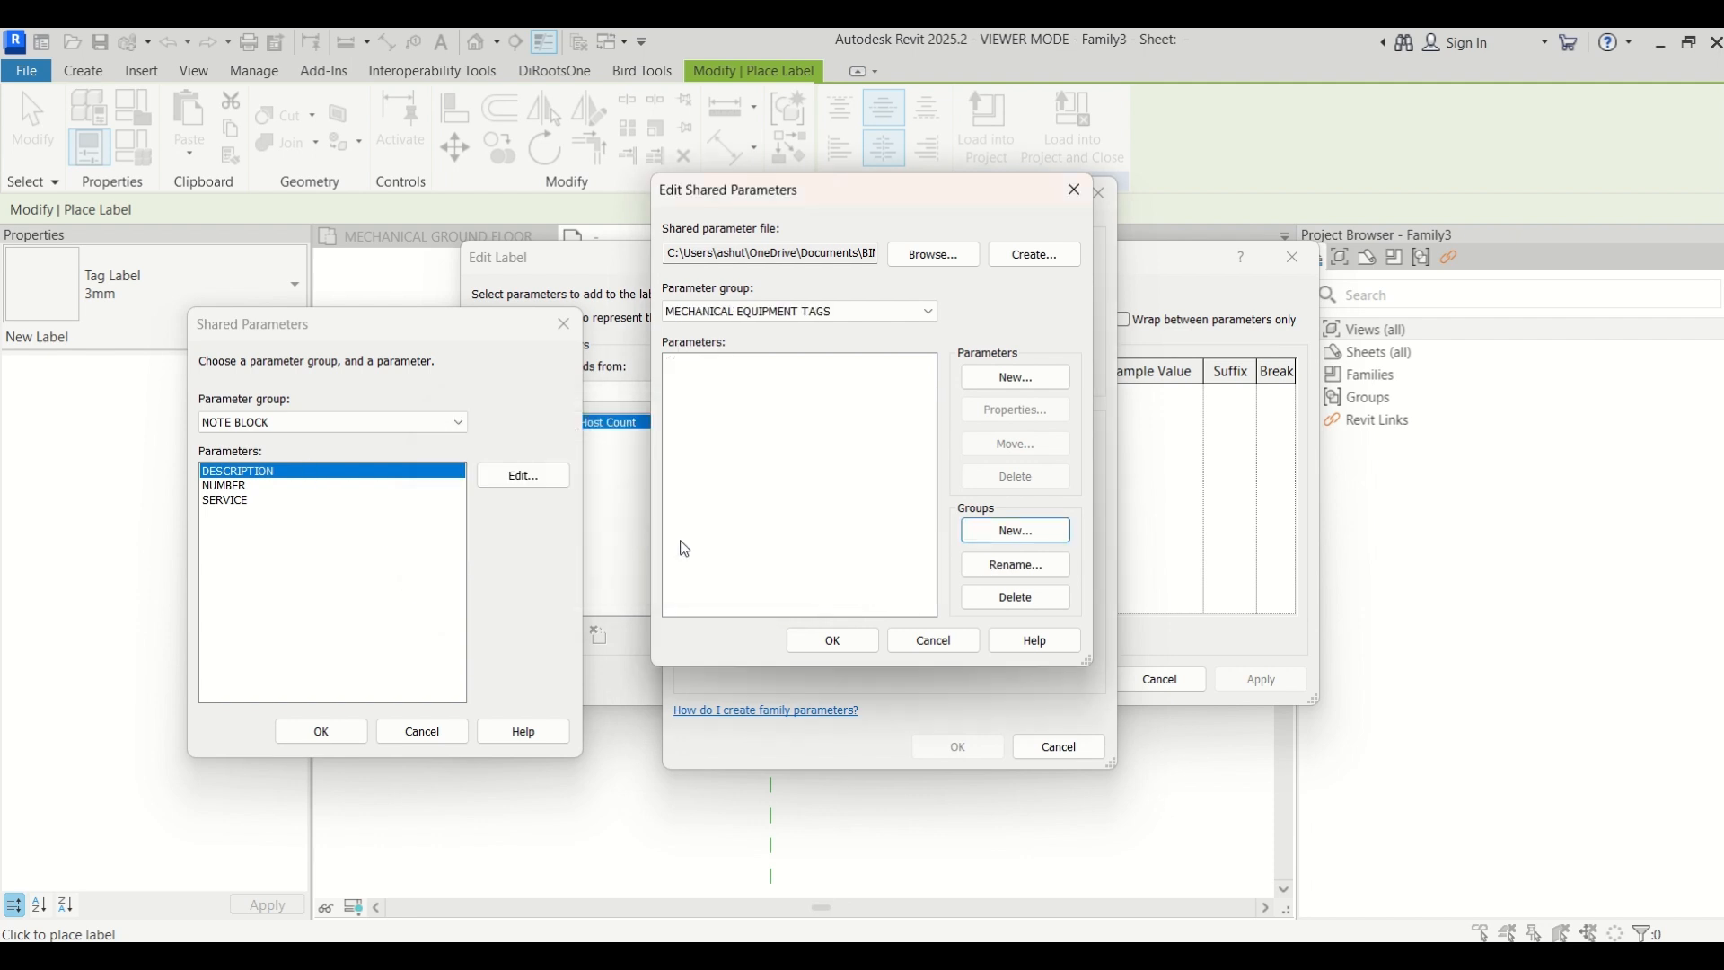
Create a Text parameter named ME TAG in the MECHANICAL EQUIPMENT TAGS group and choose it as the shared parameter
click(1011, 379)
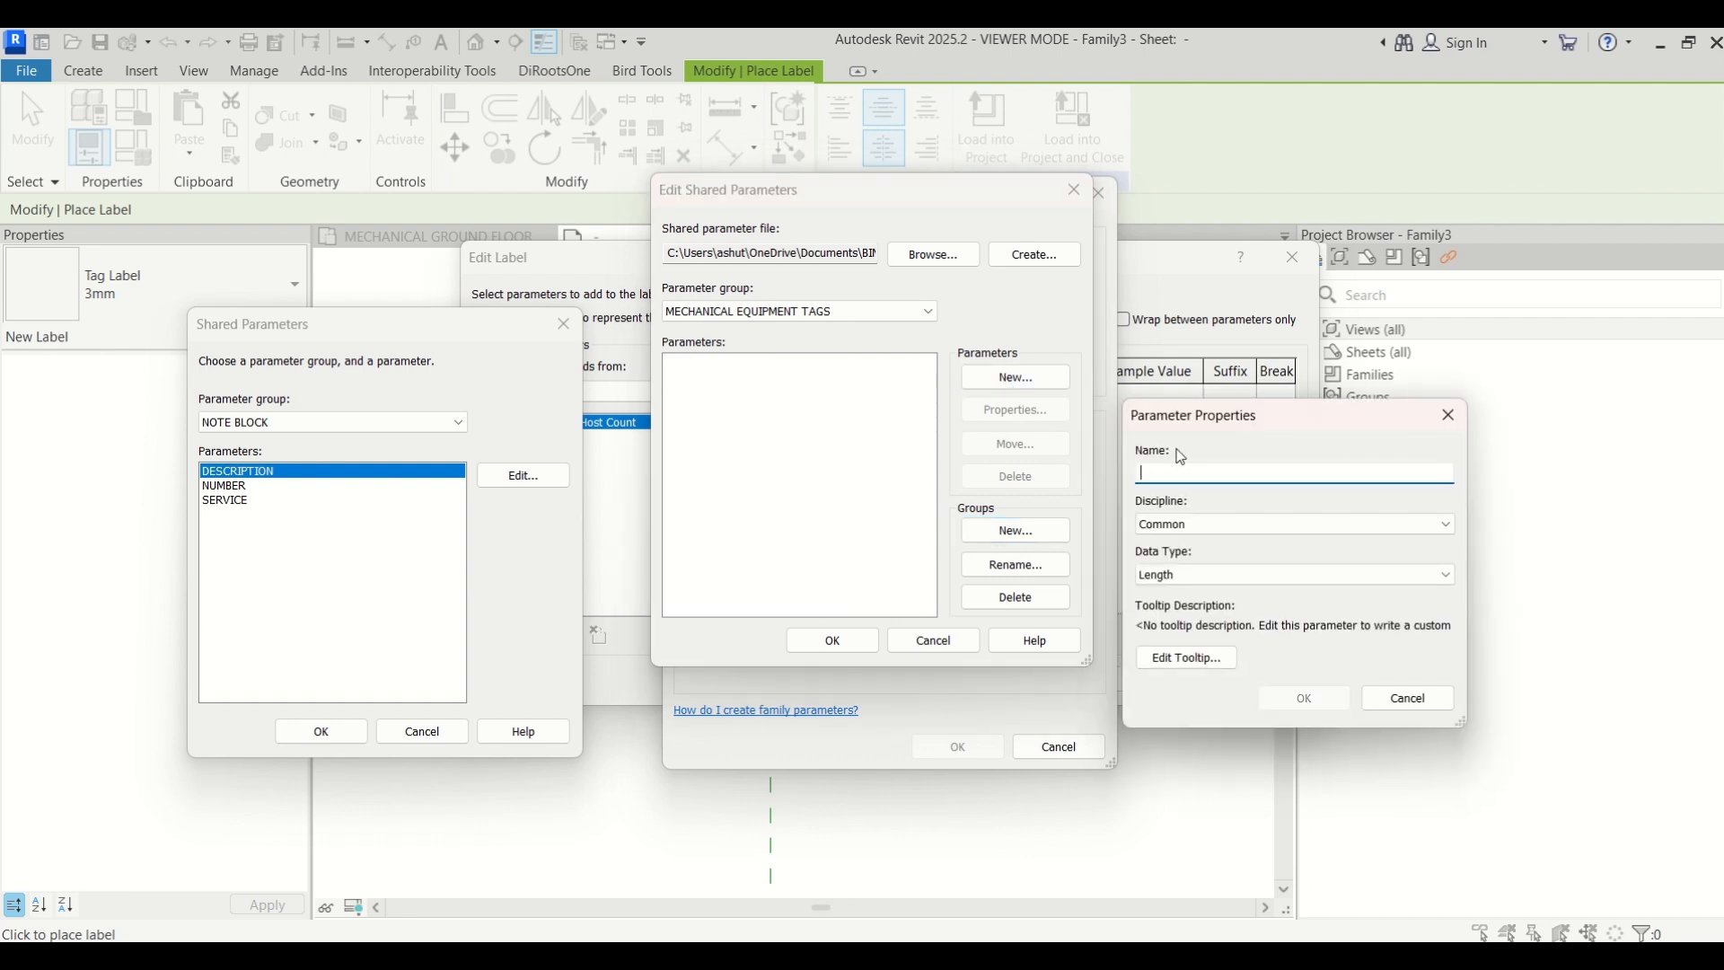
text(ME TAG)
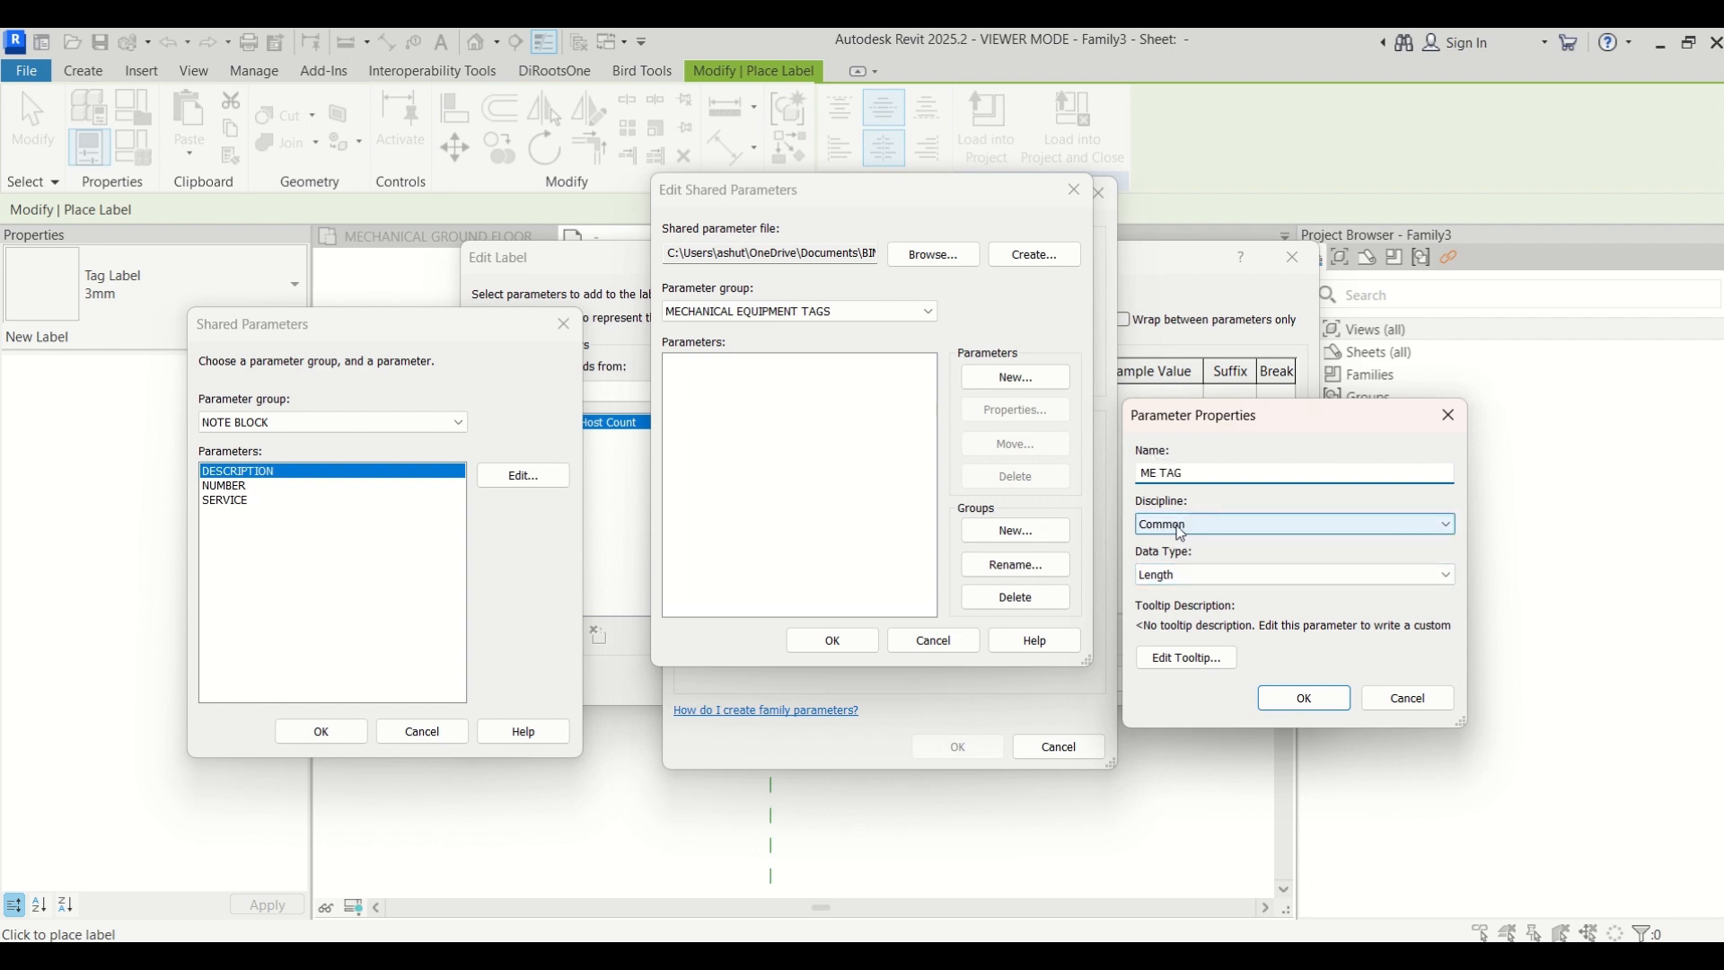
click(1185, 575)
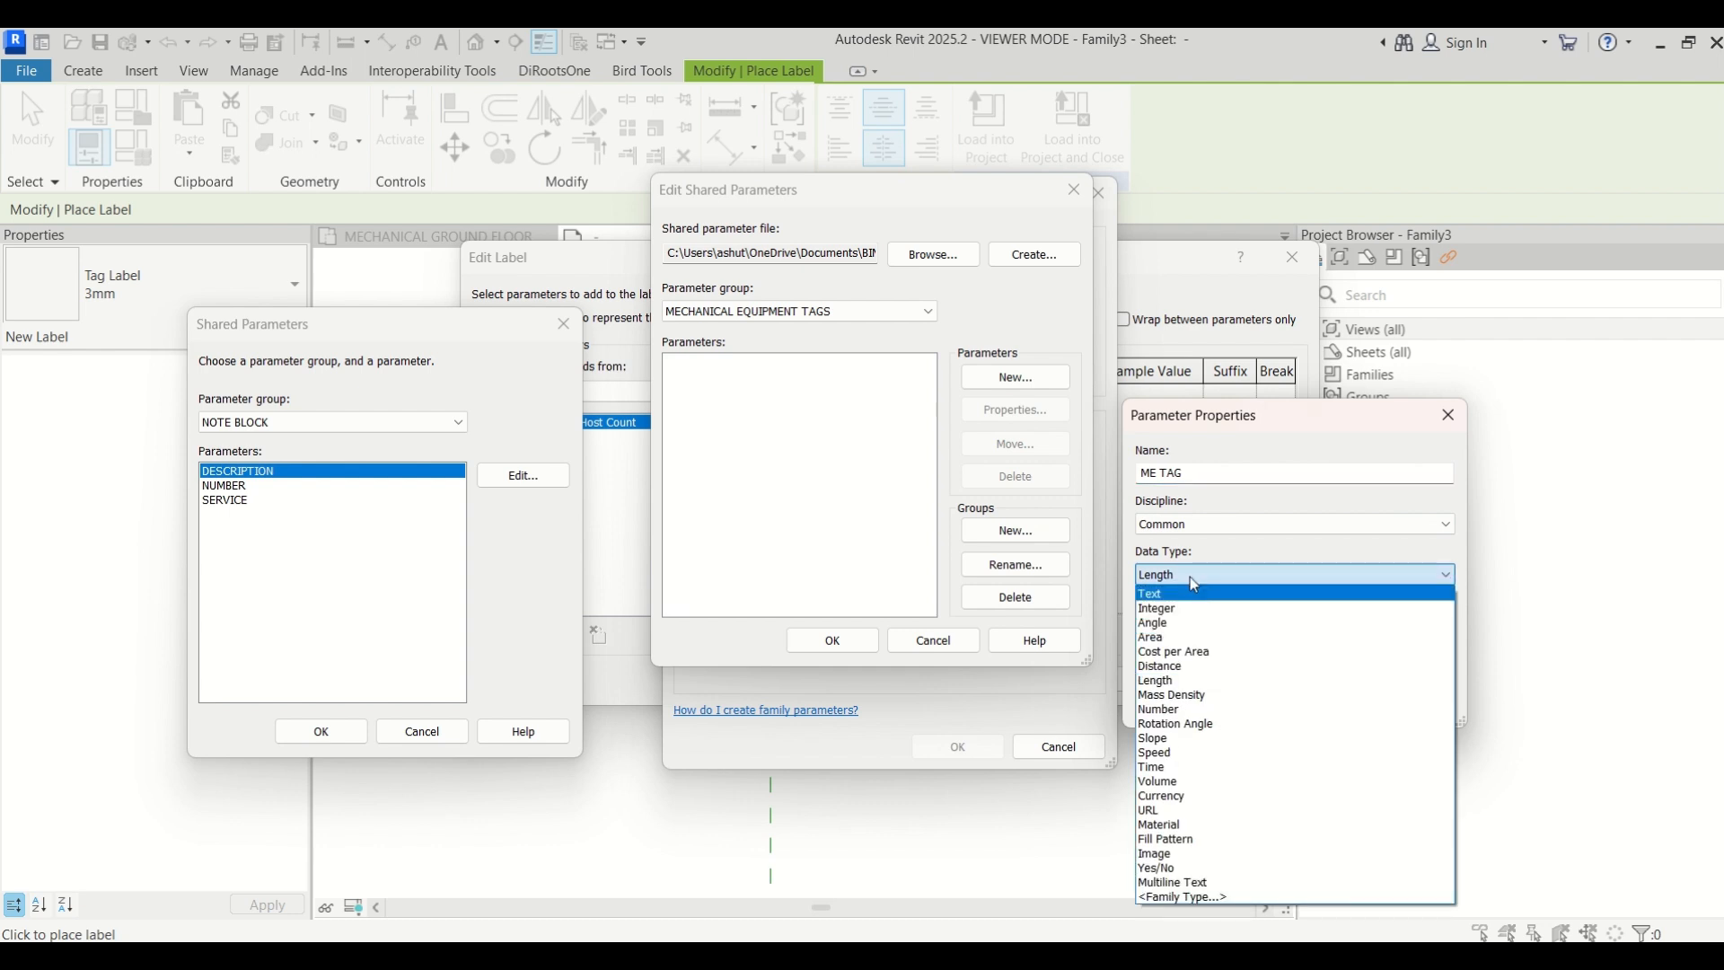
click(1193, 596)
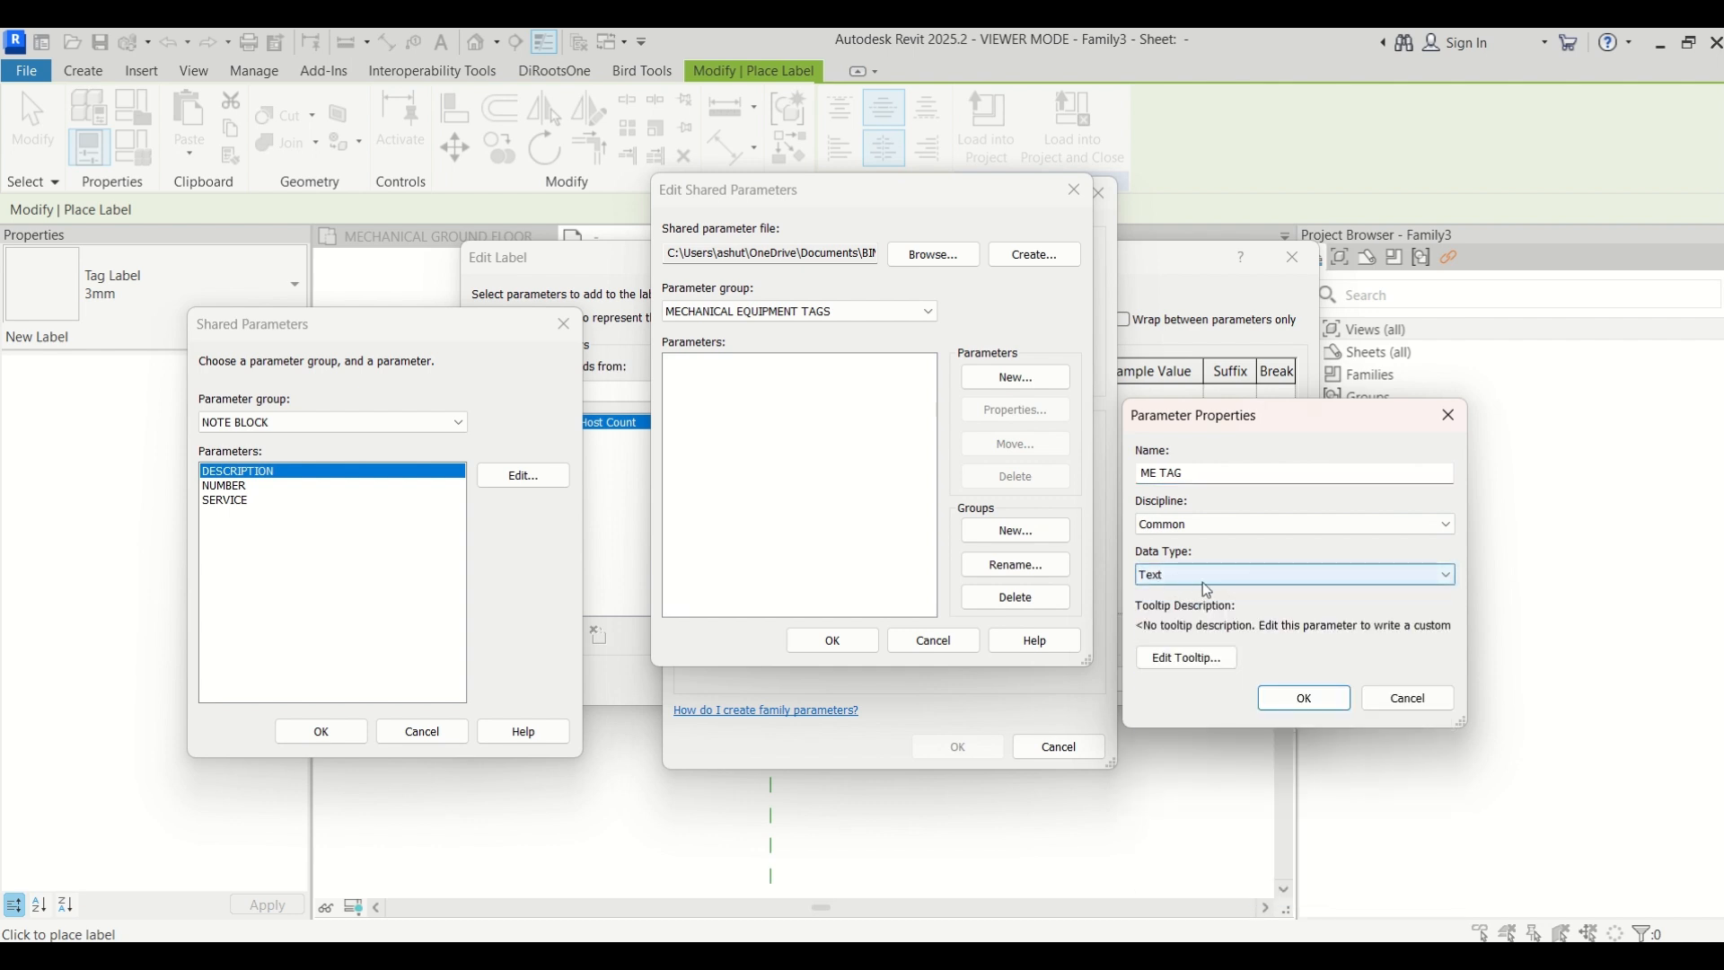
click(1285, 702)
click(853, 643)
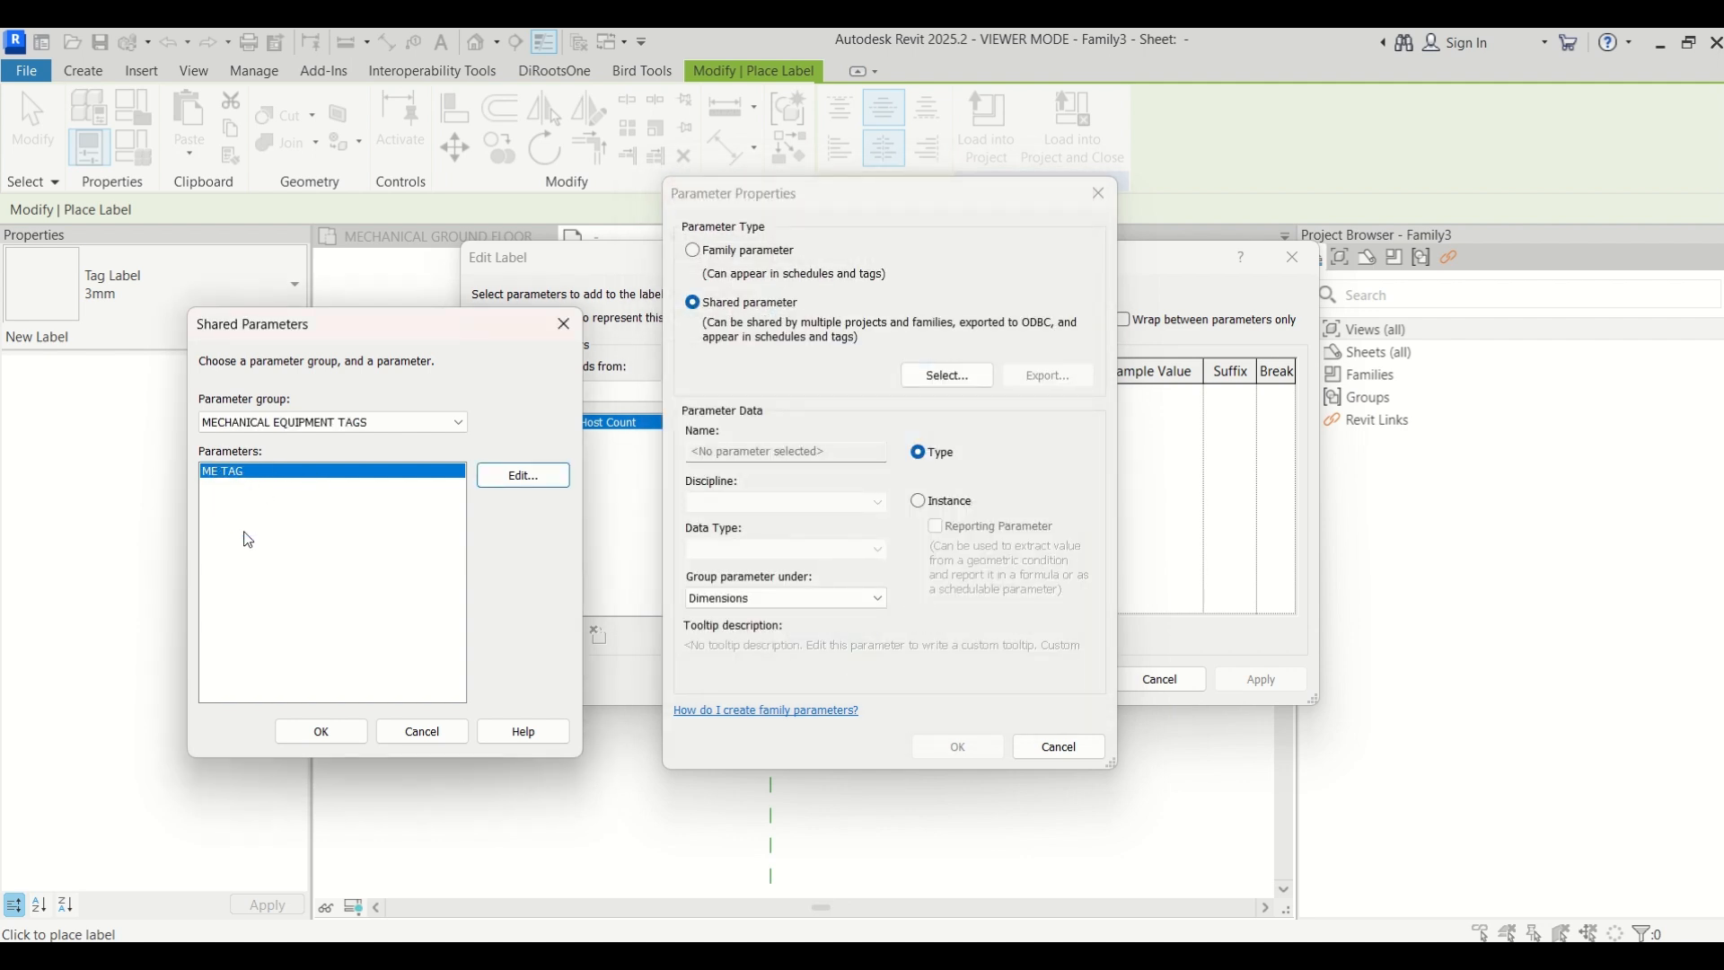
click(325, 733)
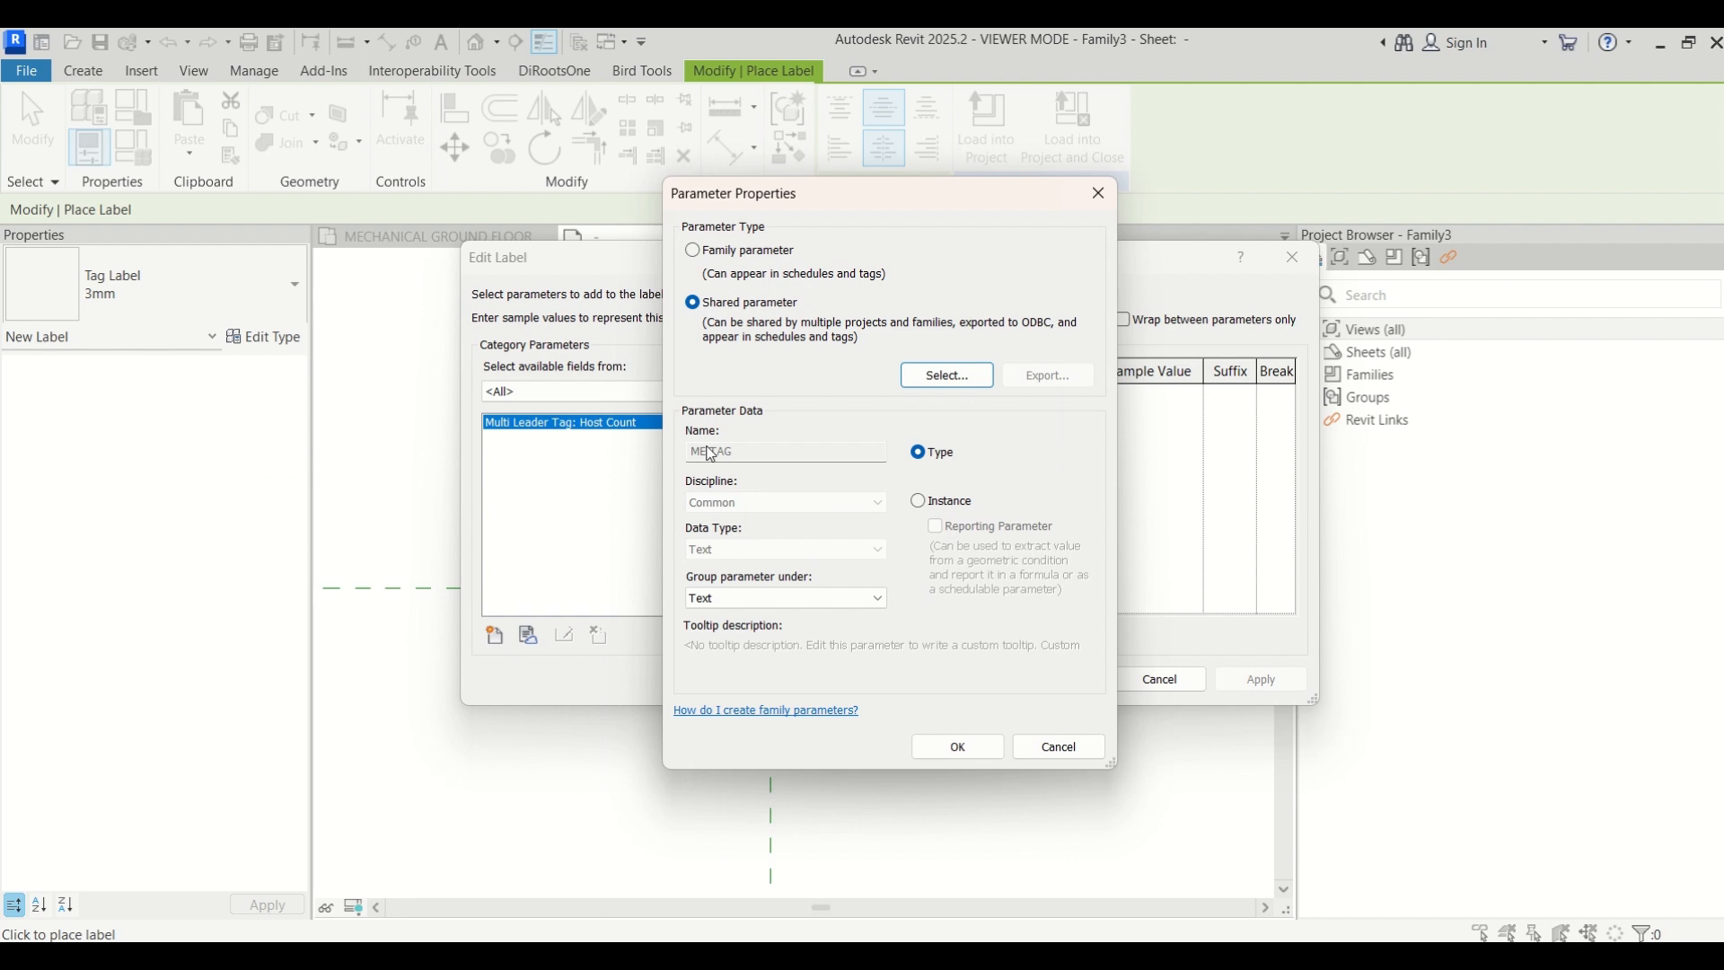
Make ME TAG an instance parameter, keep it grouped under Text, and accept its properties
click(740, 601)
click(740, 601)
click(740, 601)
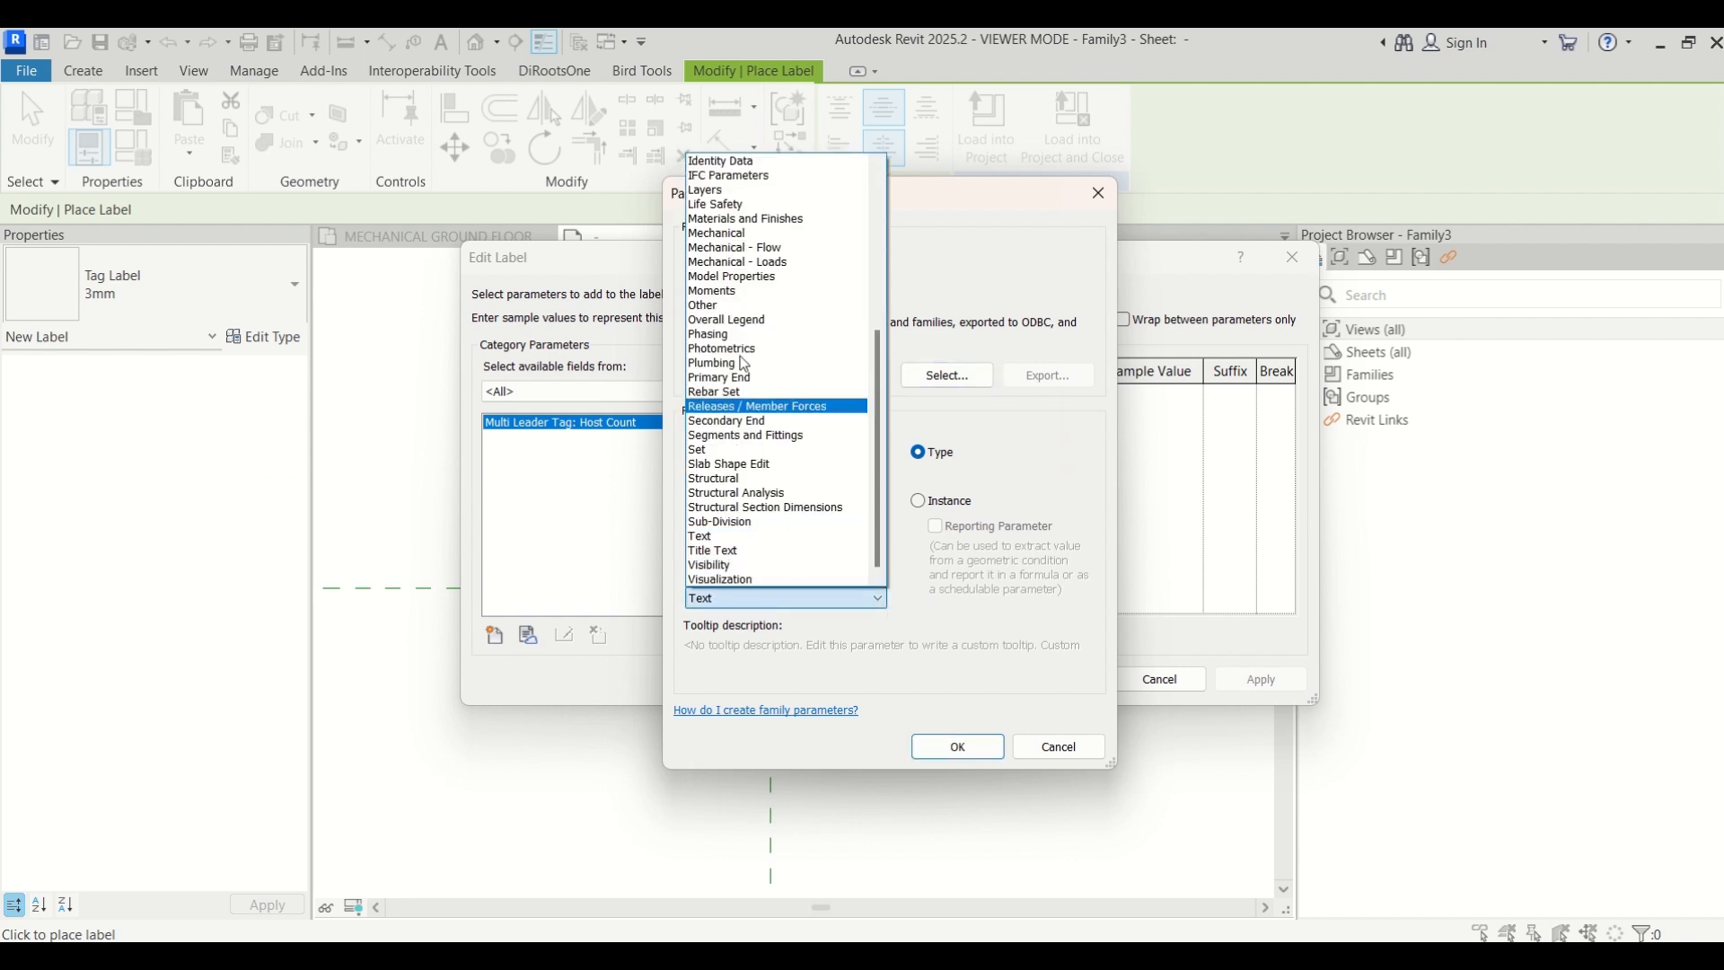
click(753, 607)
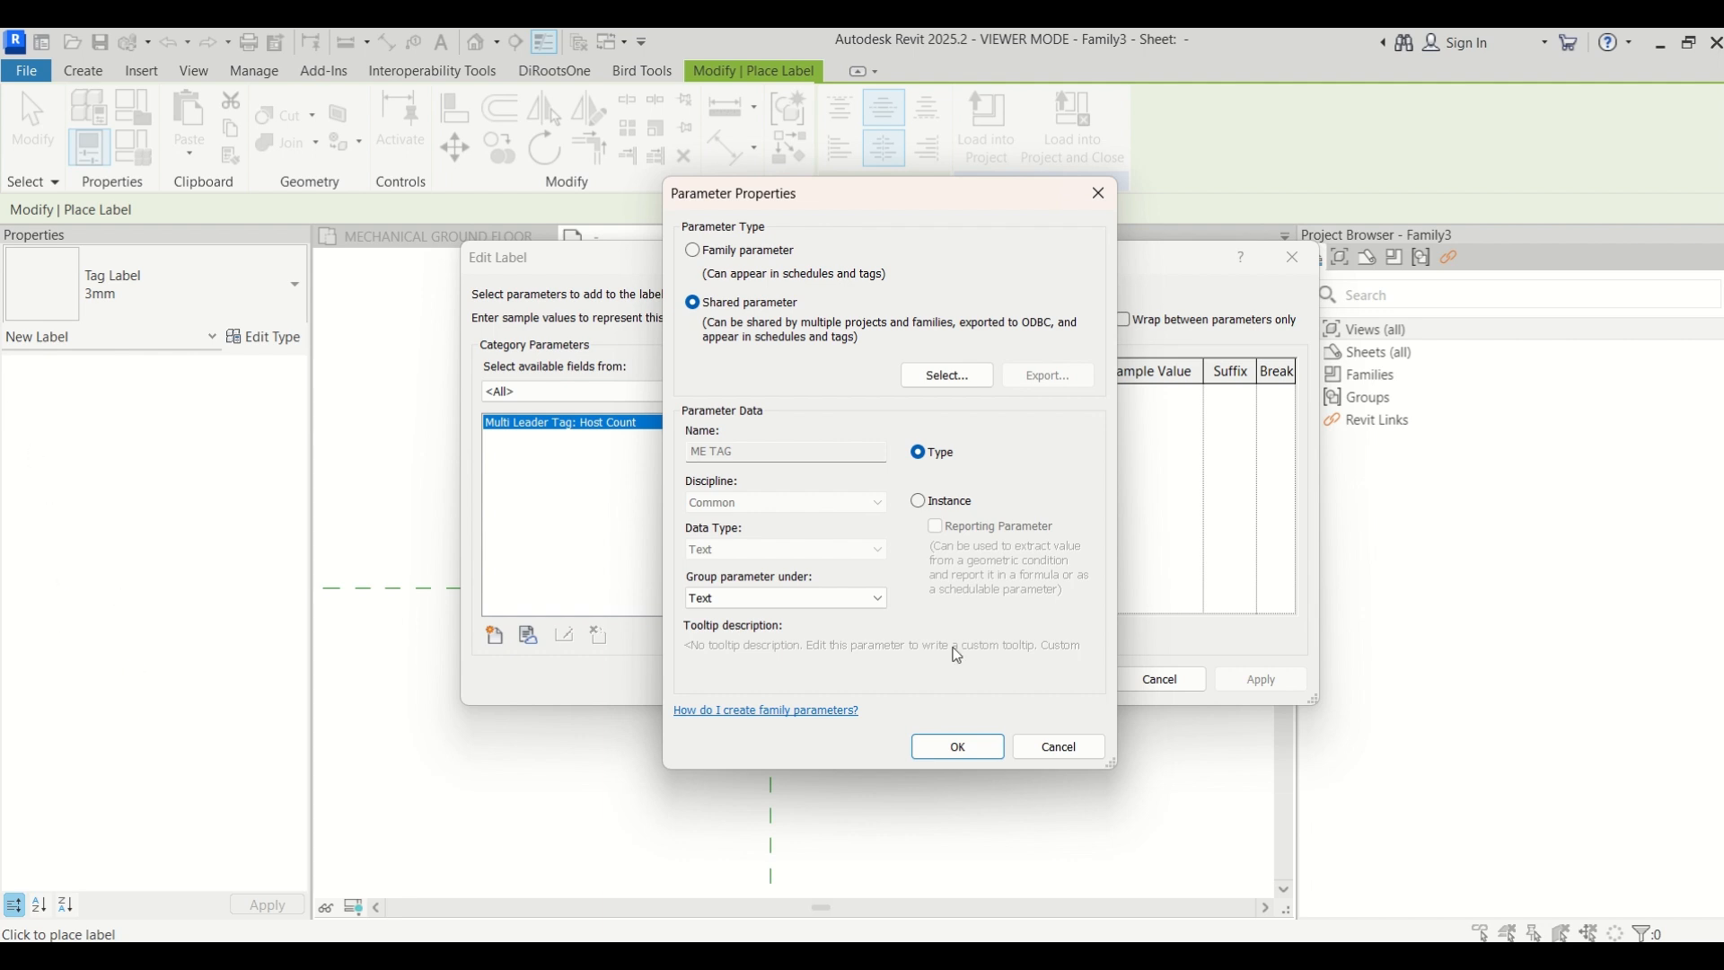
click(771, 597)
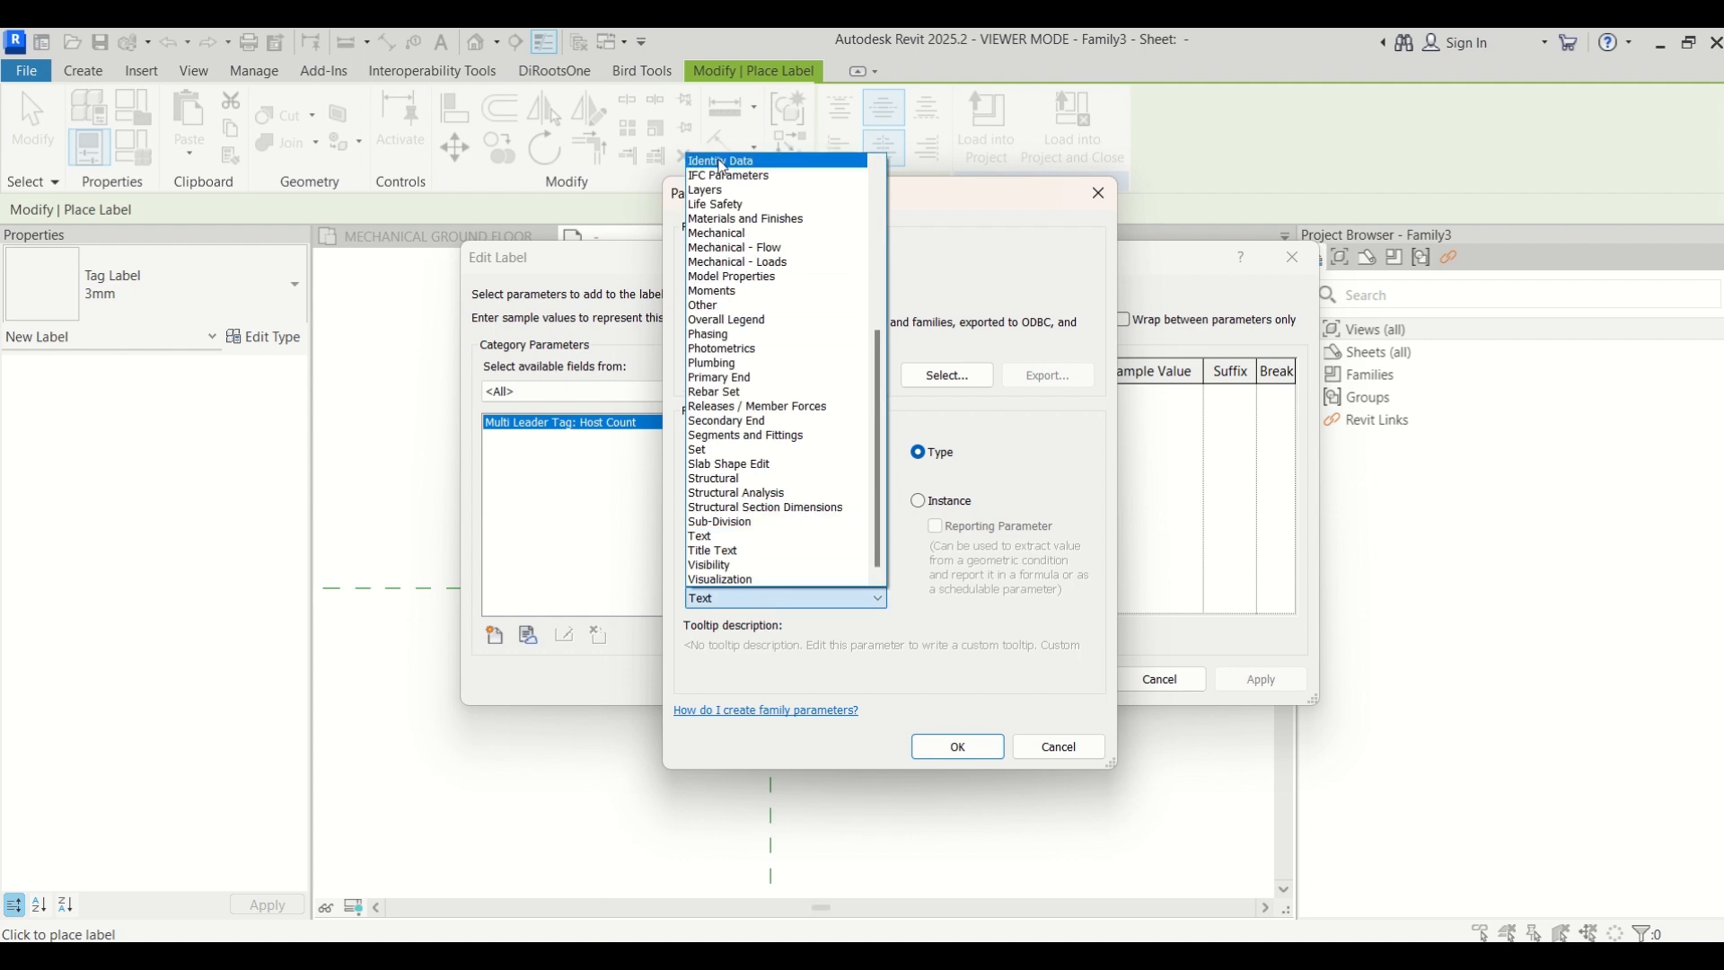
click(810, 597)
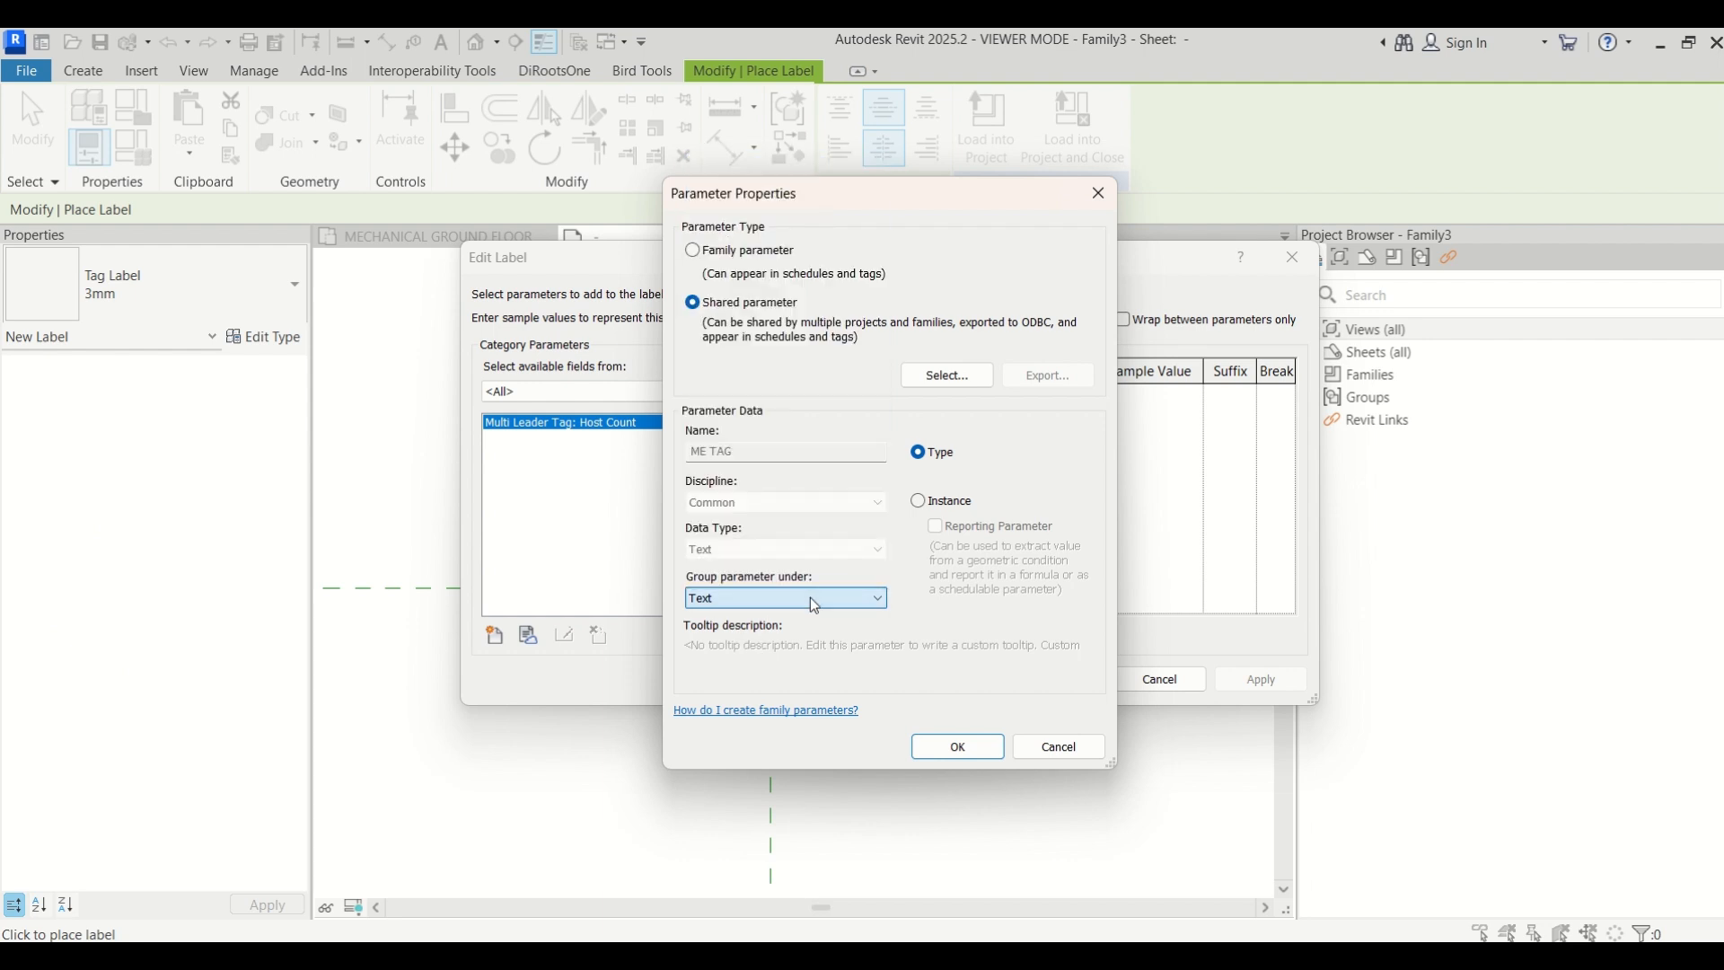
click(945, 507)
click(955, 749)
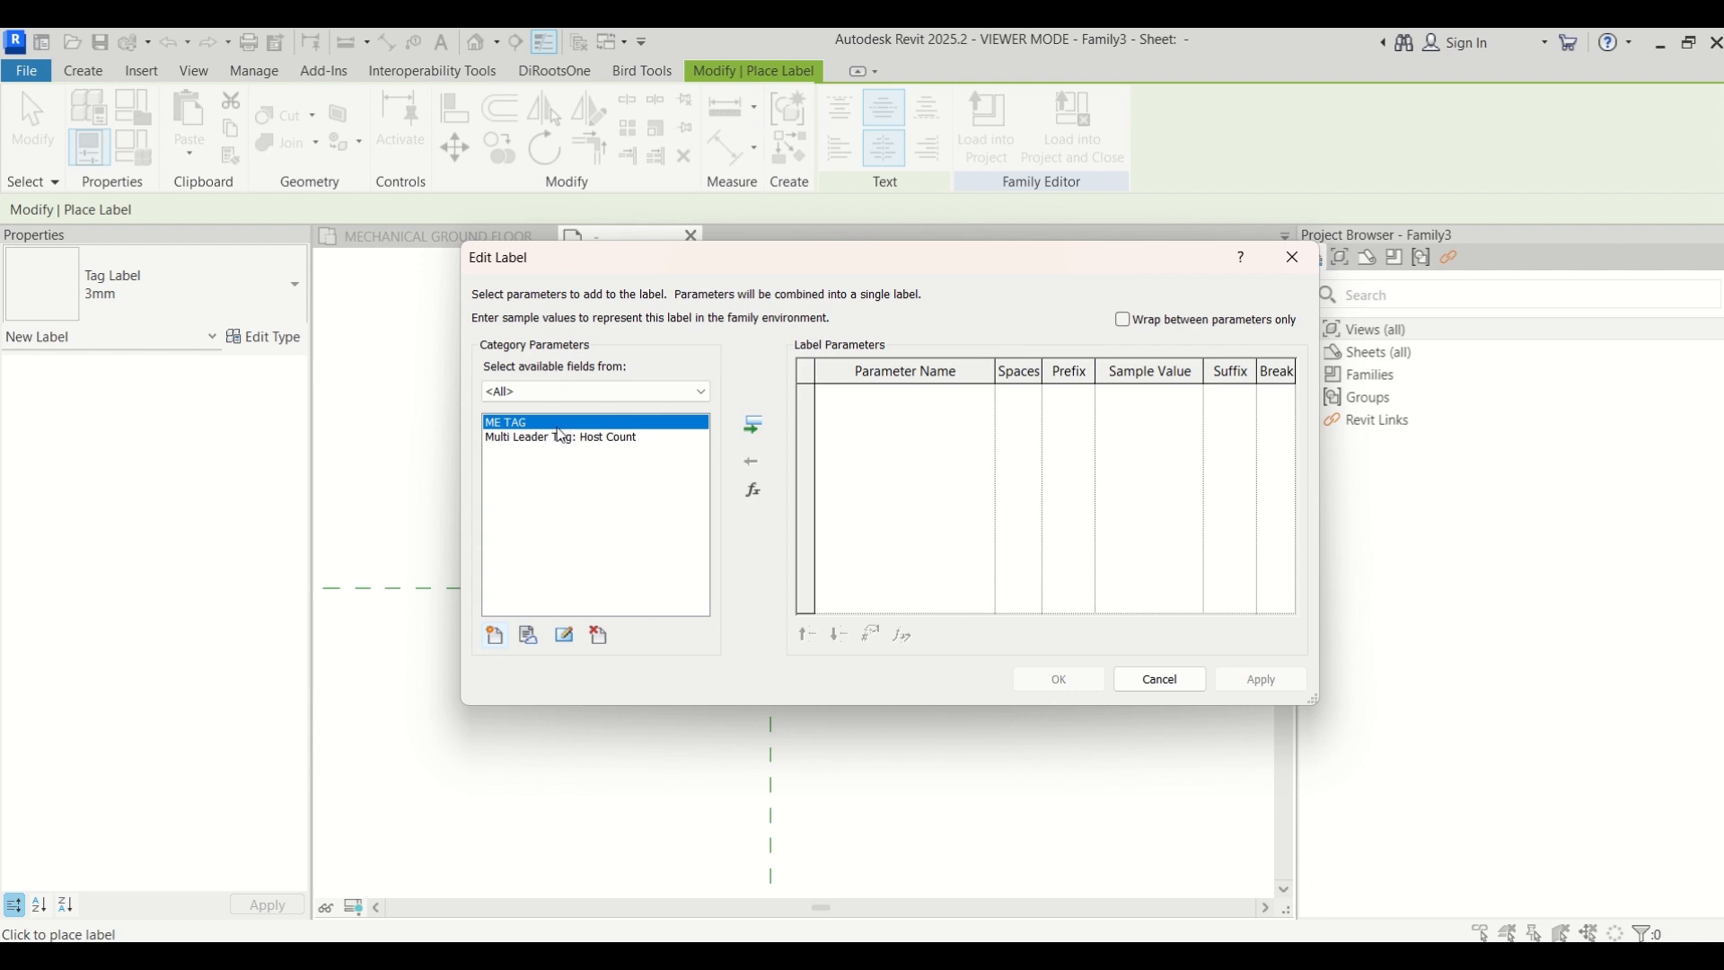
Add the ME TAG parameter to the label and finish placing the label
click(757, 426)
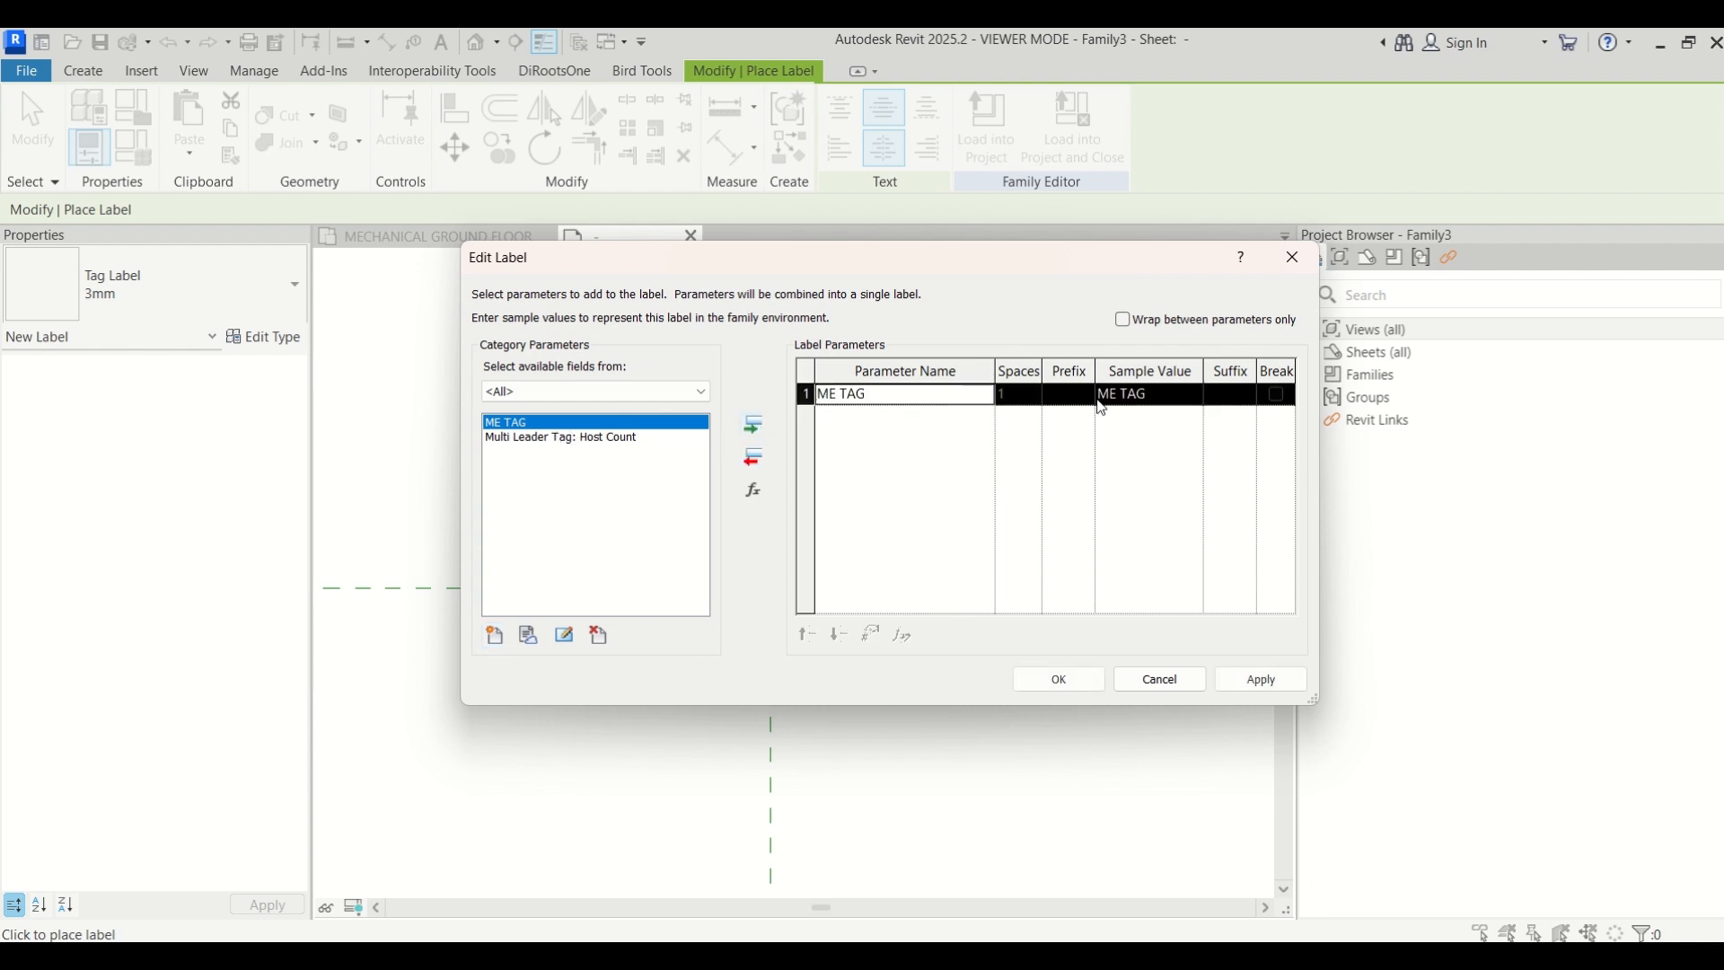
click(1059, 679)
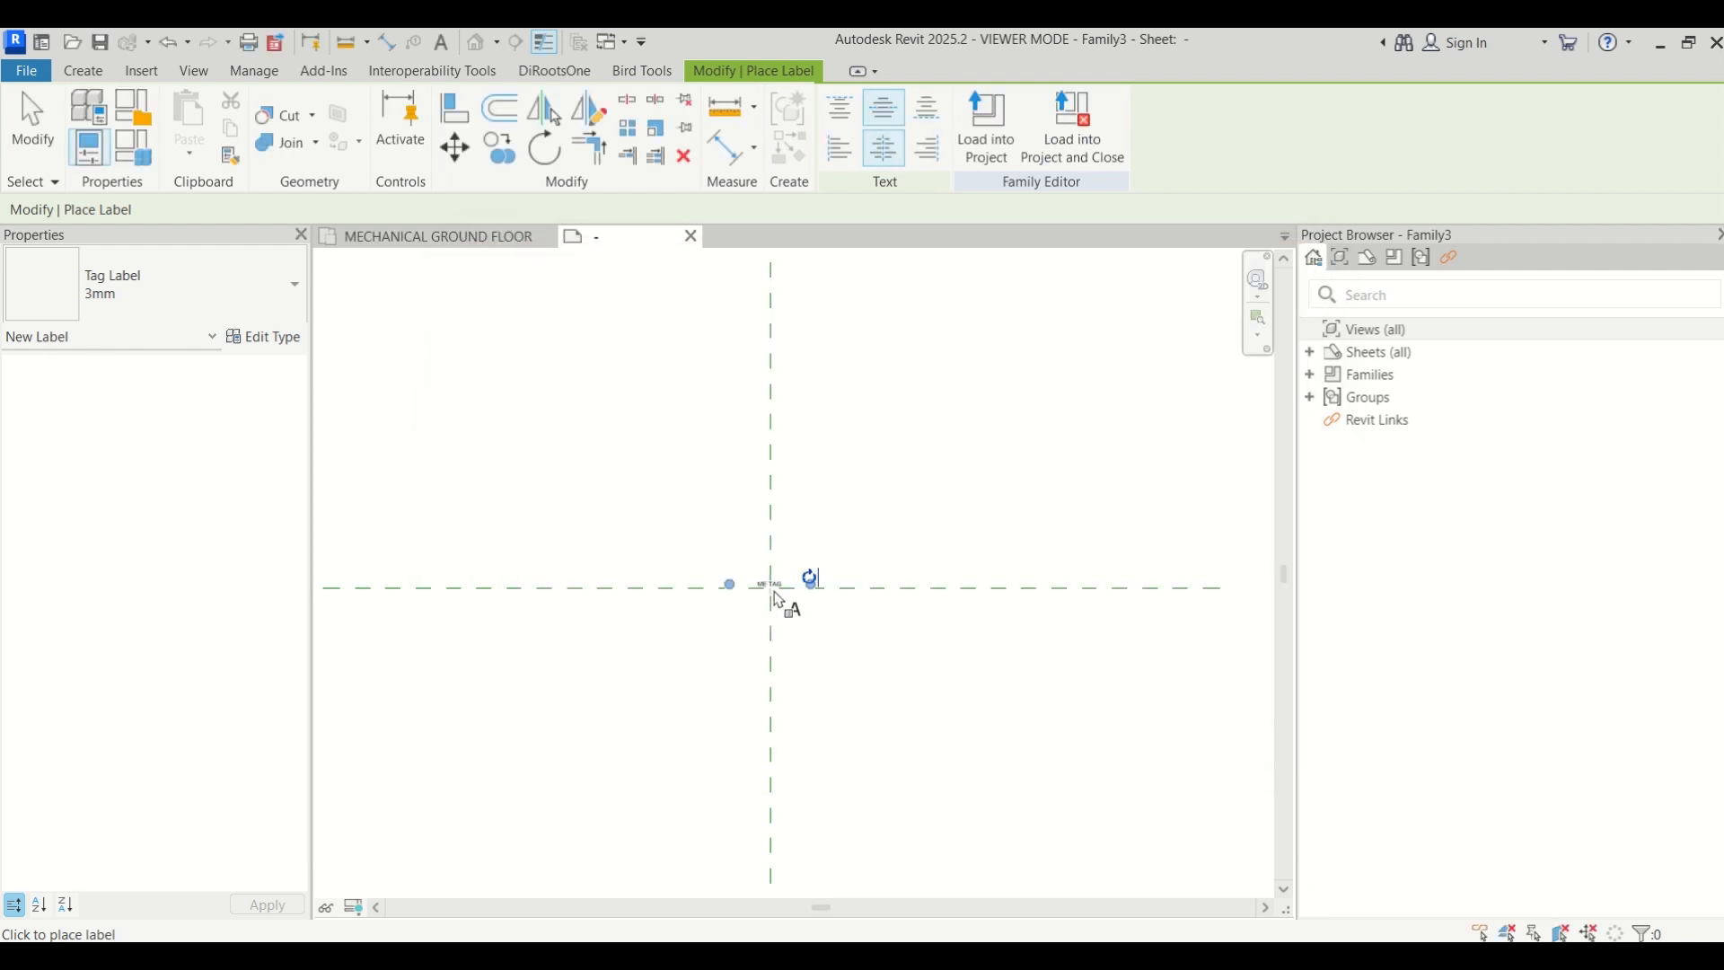
scroll(774, 601, up, 5)
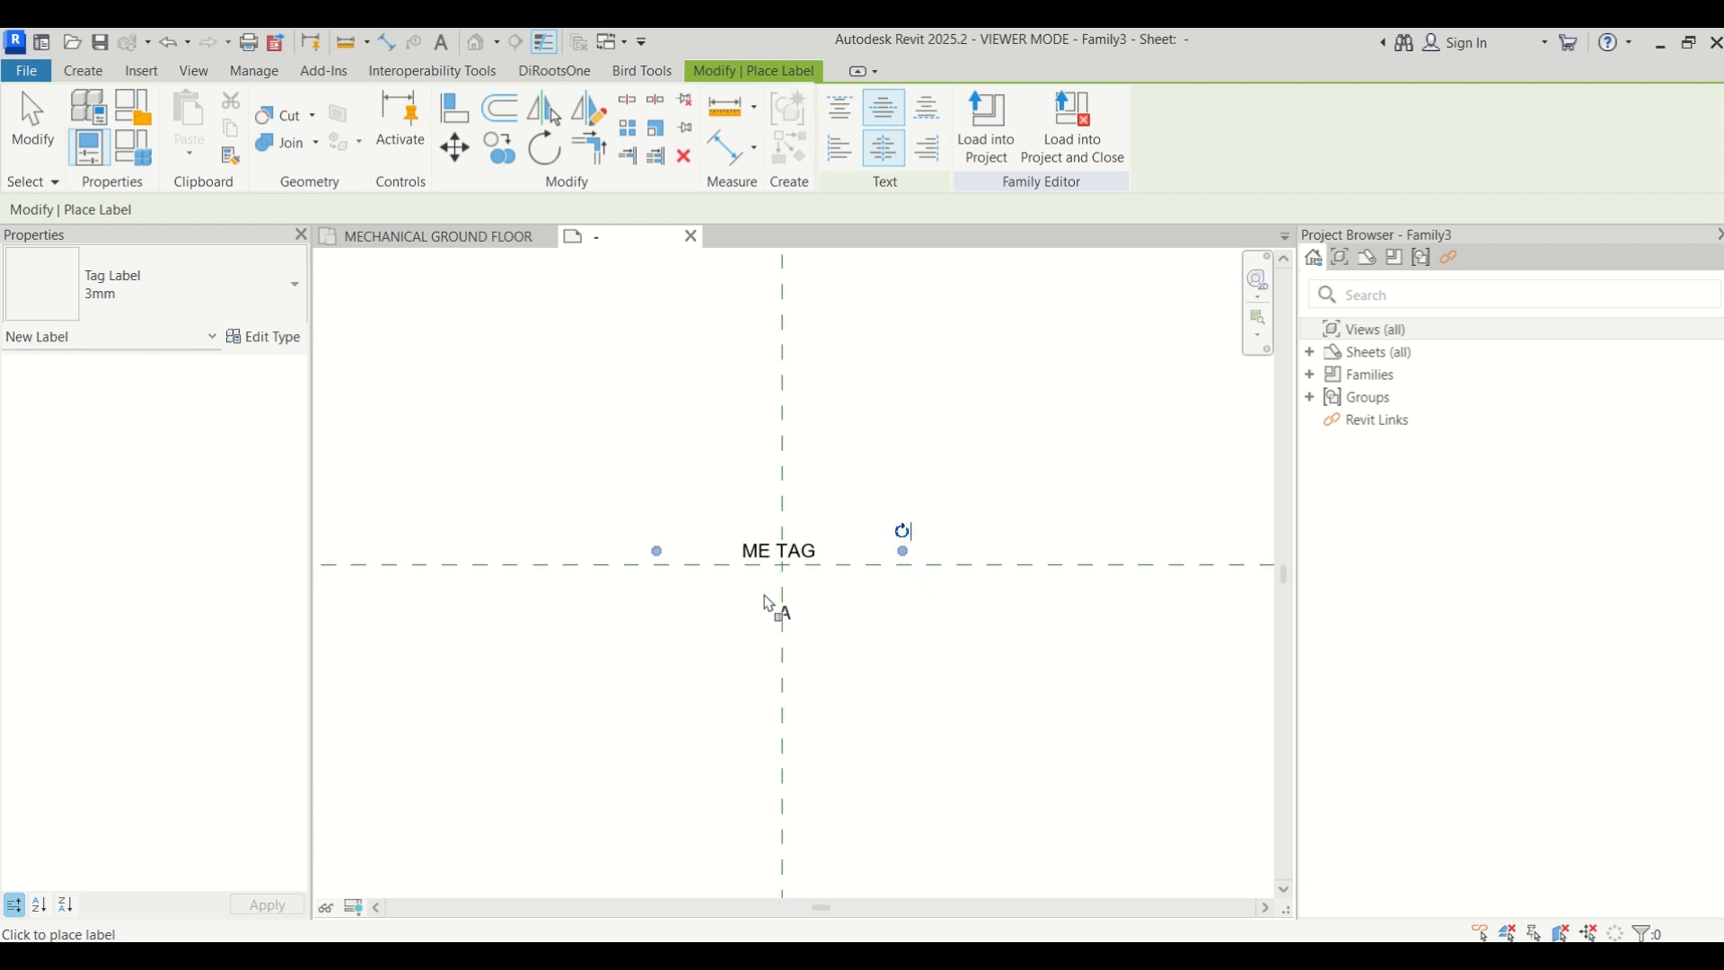
key(Escape)
Duplicate the ME TAG label's type as 5MM and set its text size to 5 mm
click(780, 558)
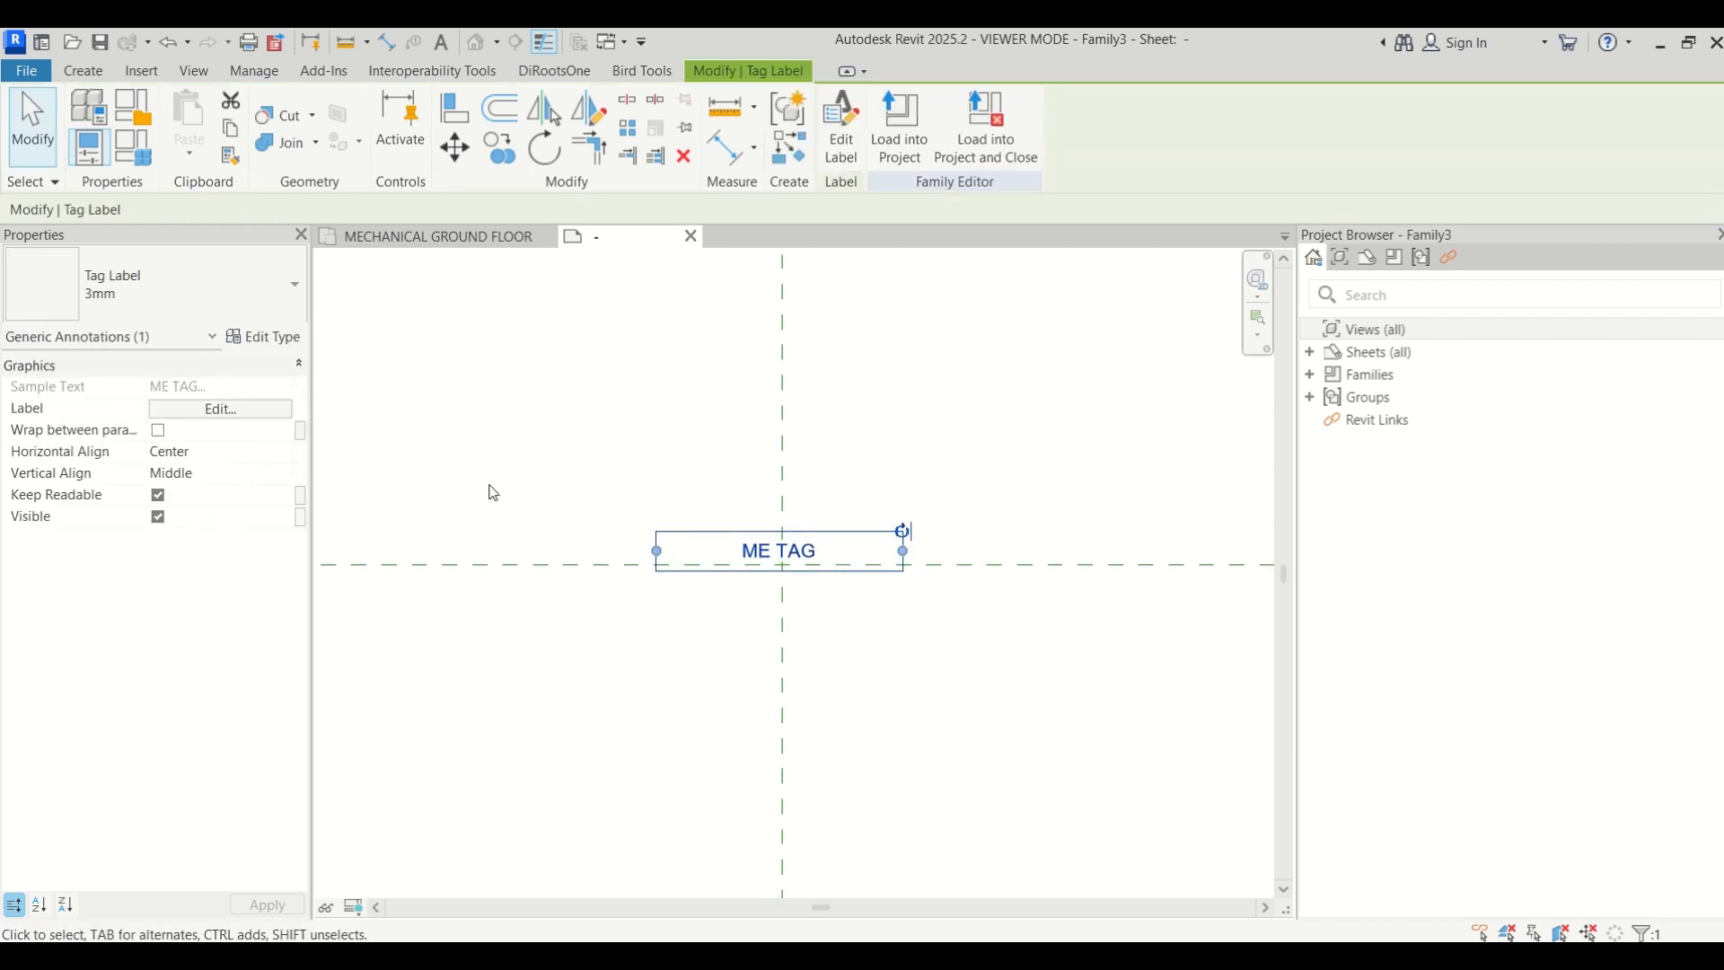
click(264, 337)
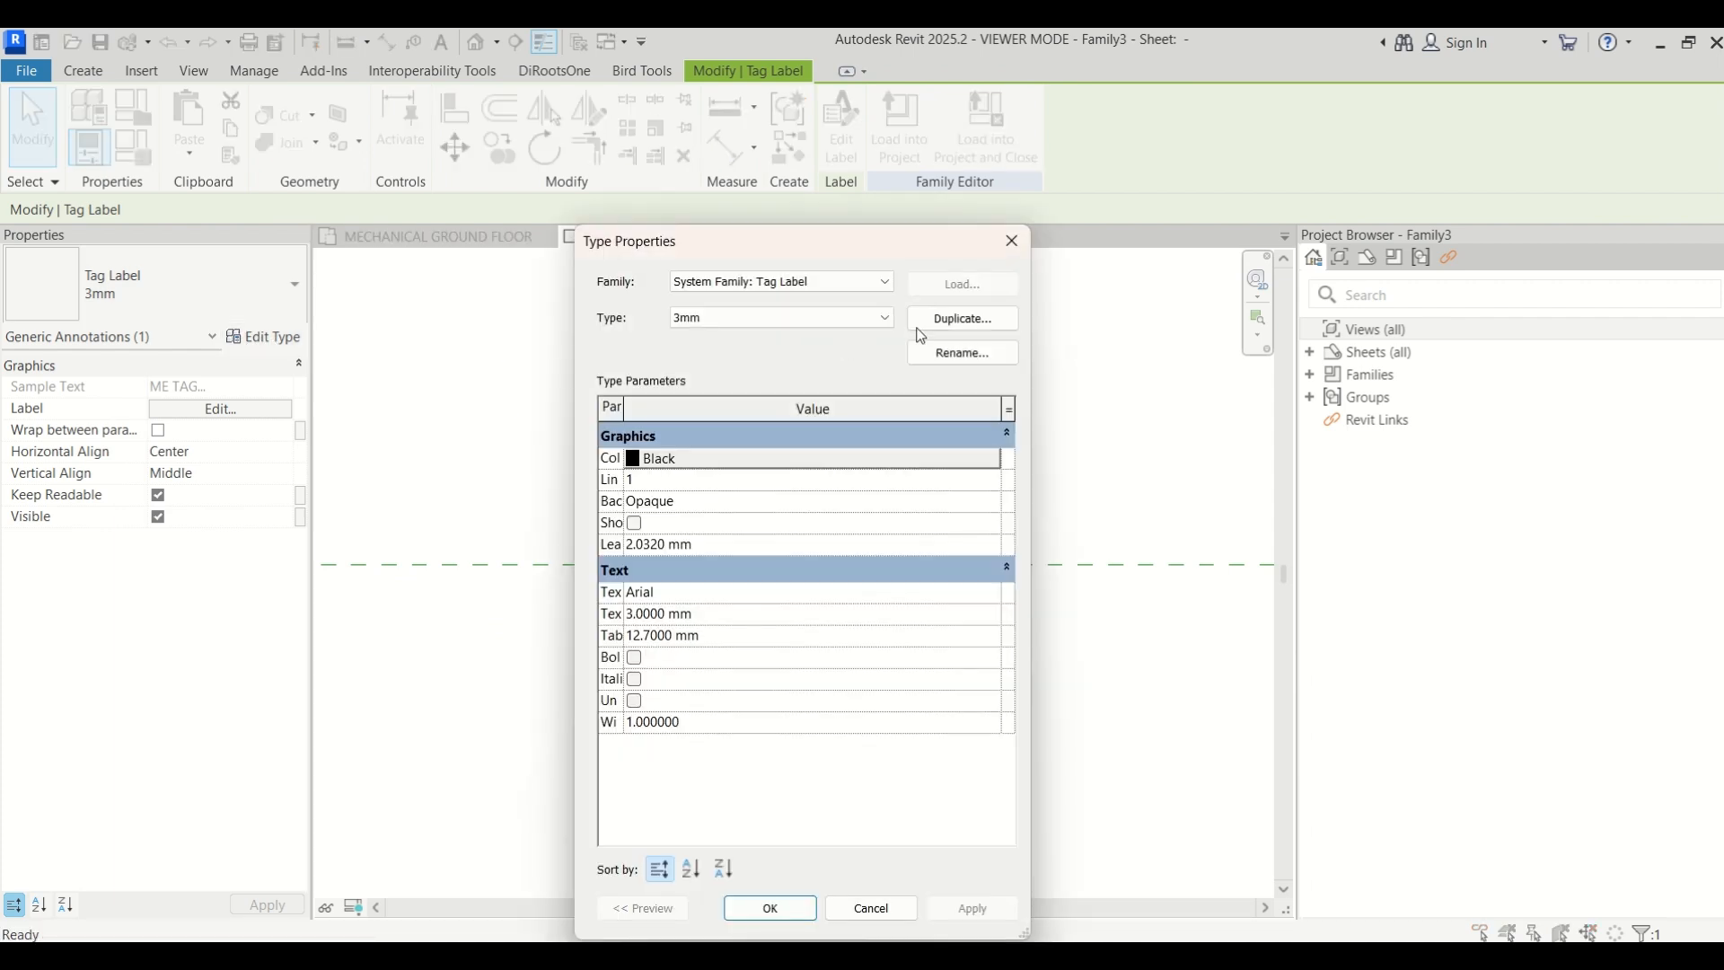
click(961, 319)
text(5MM)
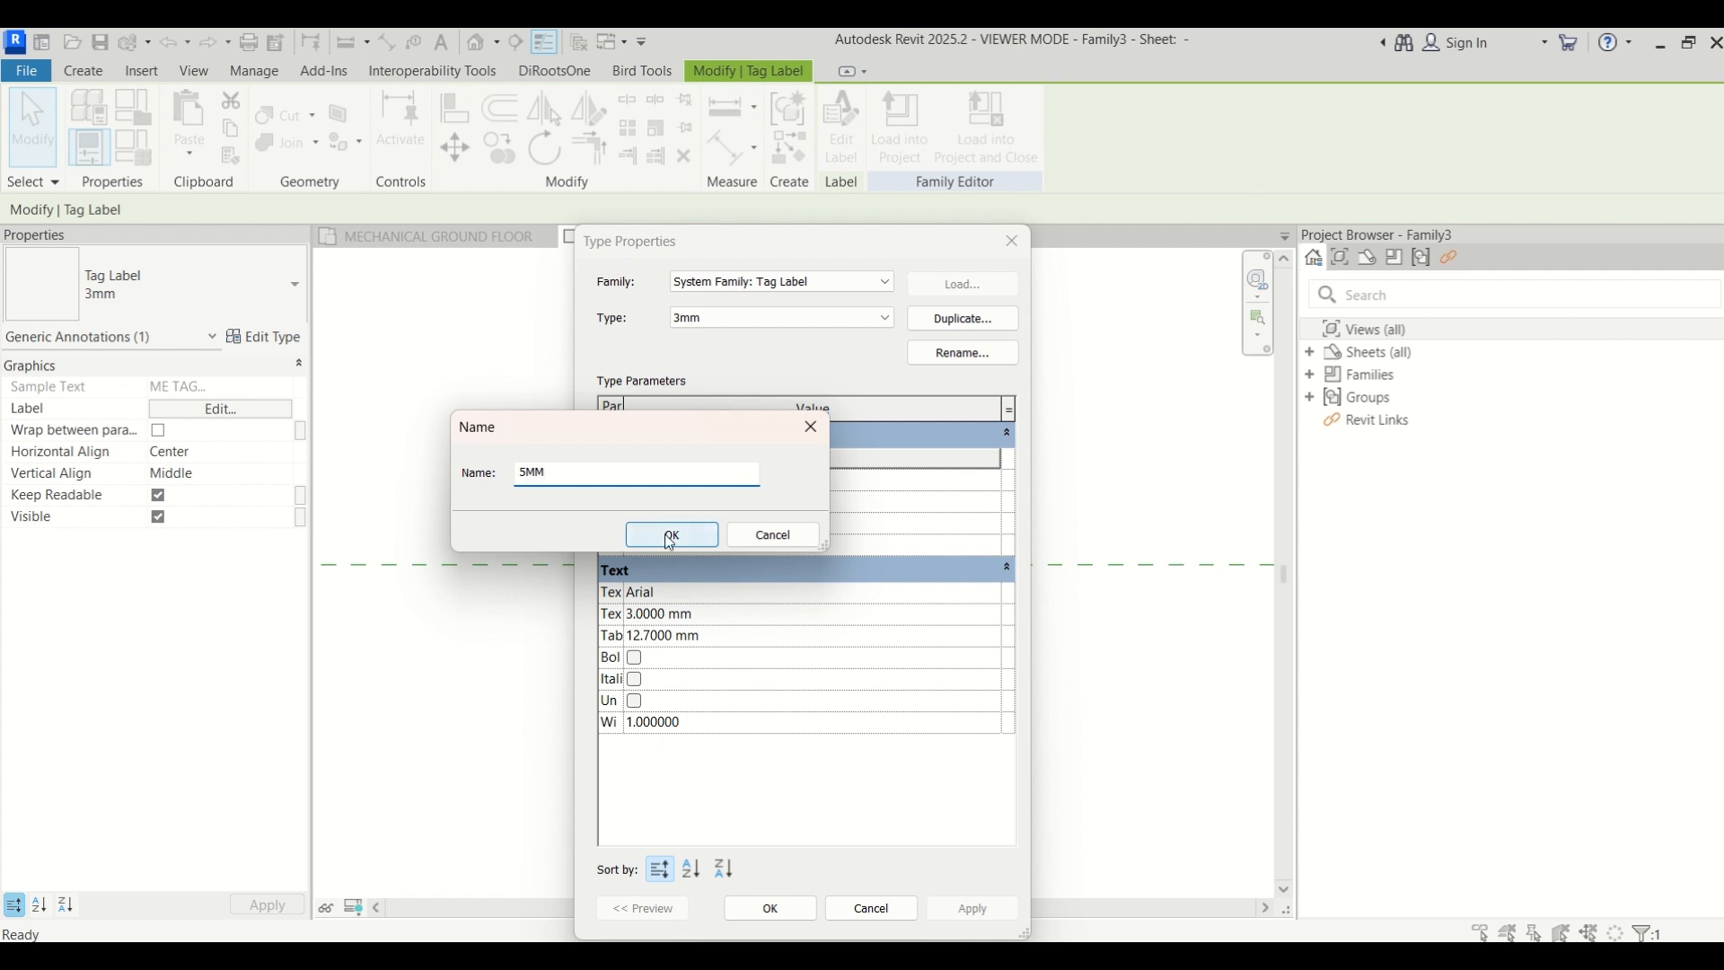
click(672, 535)
click(730, 613)
text(5)
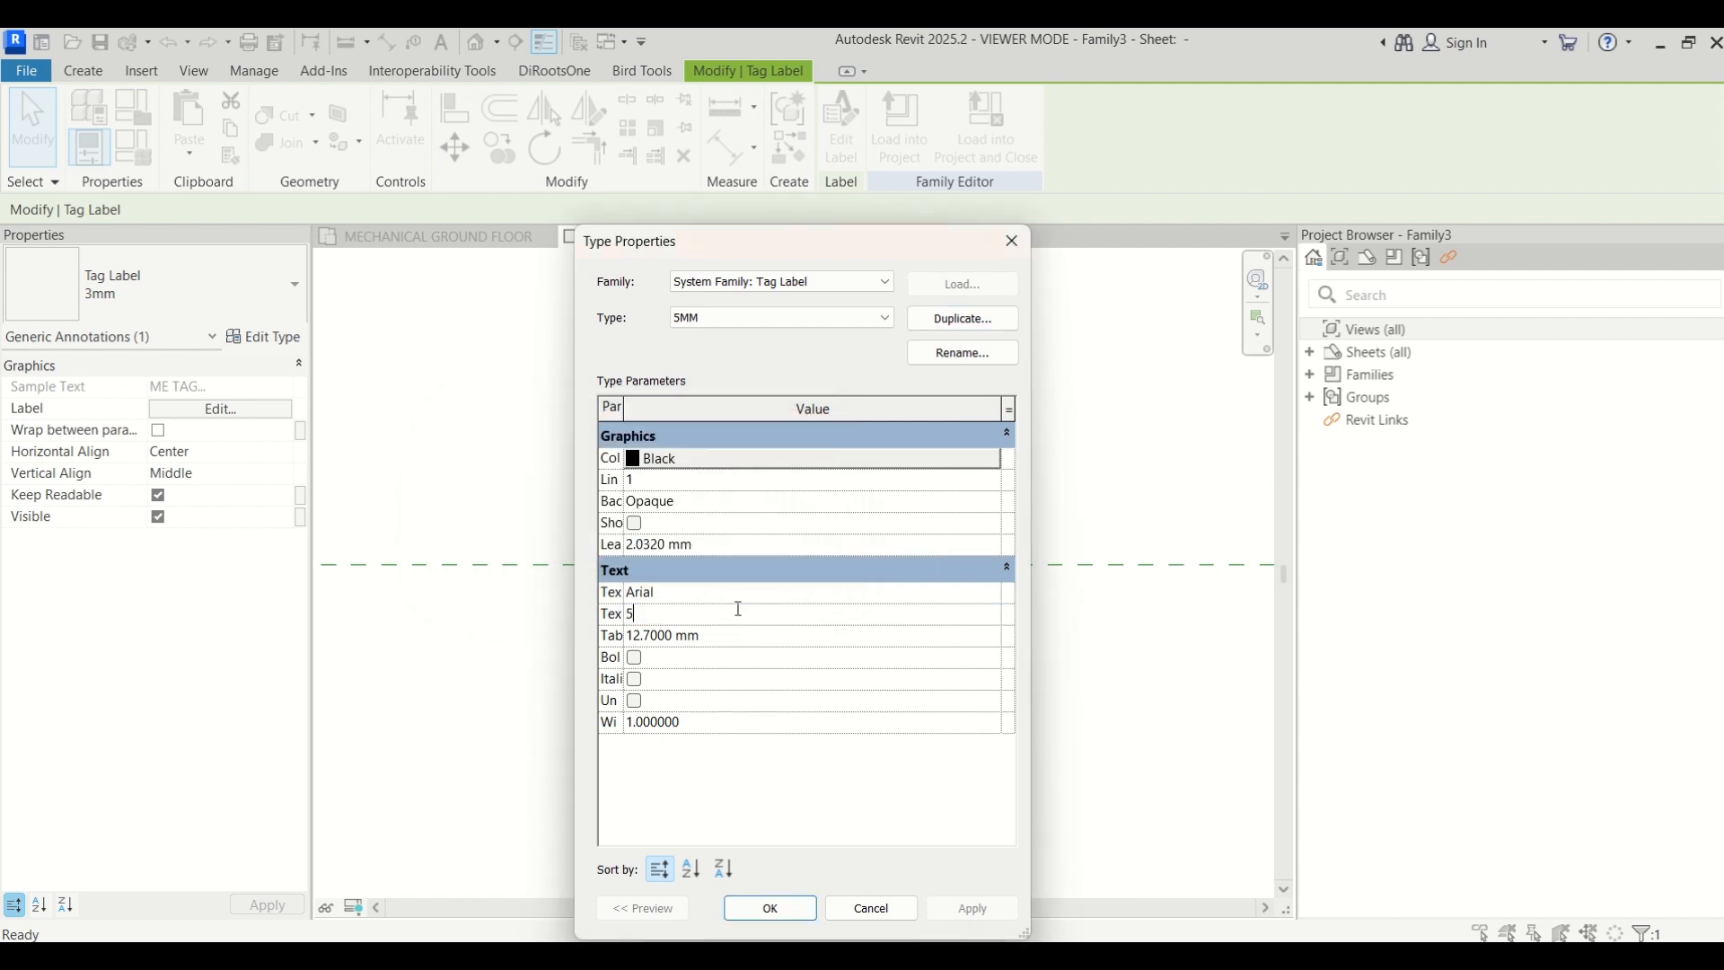
click(754, 908)
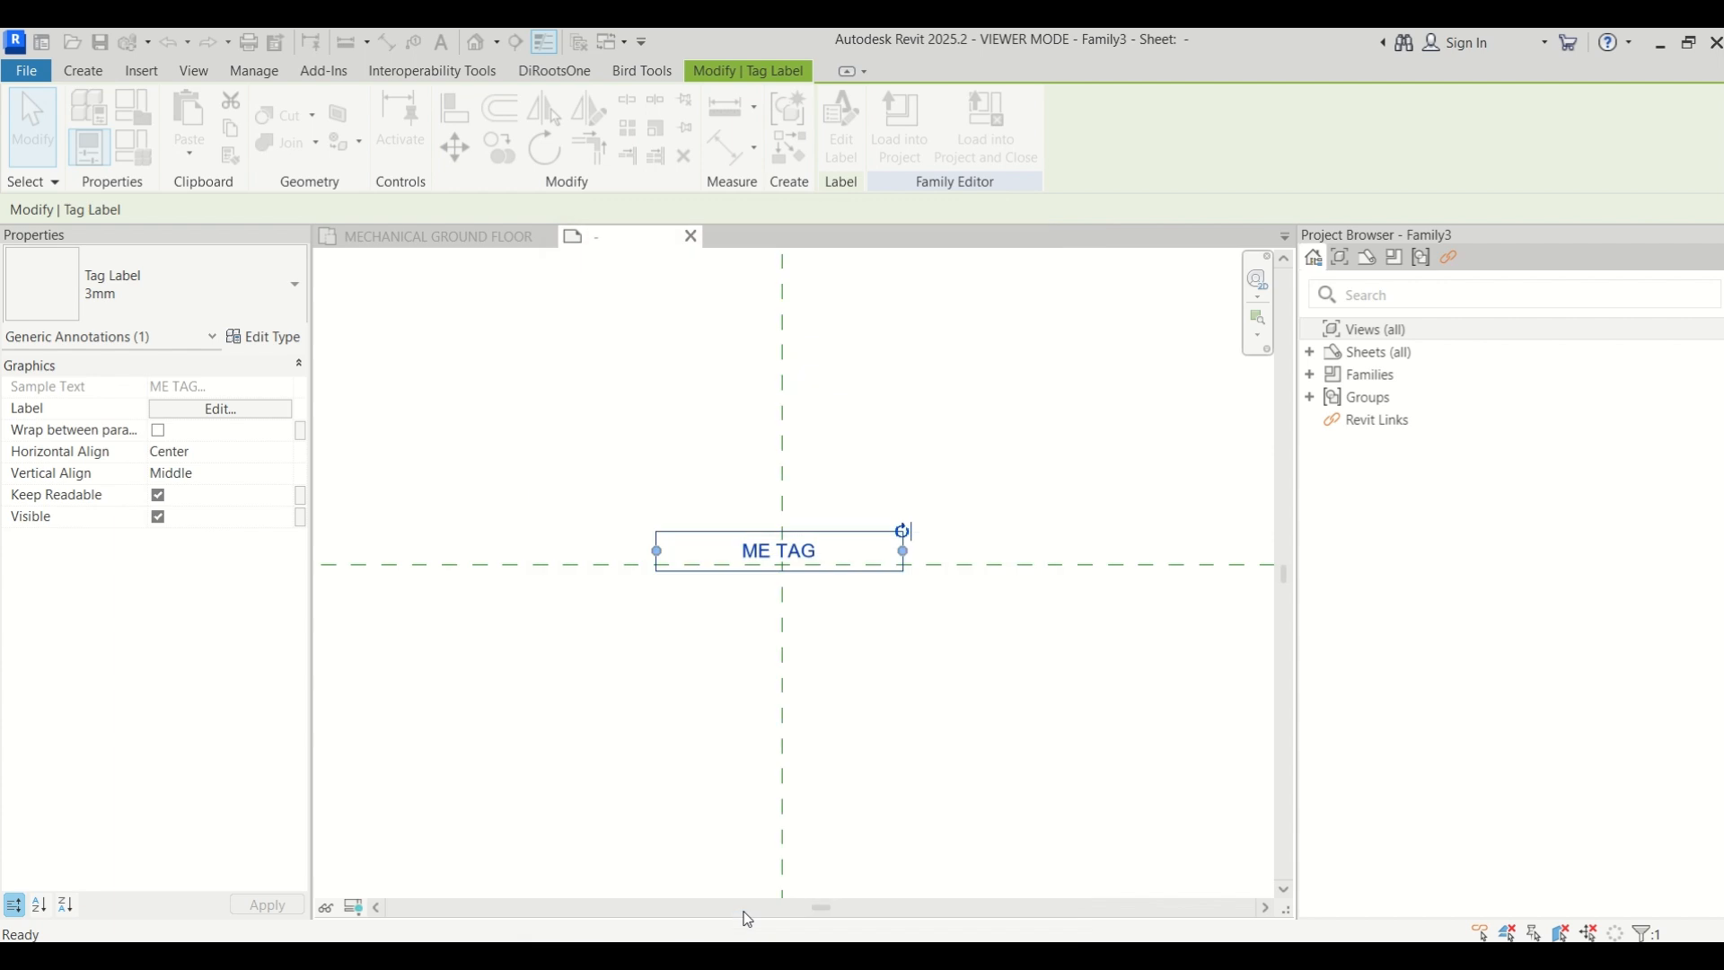
click(718, 710)
click(755, 568)
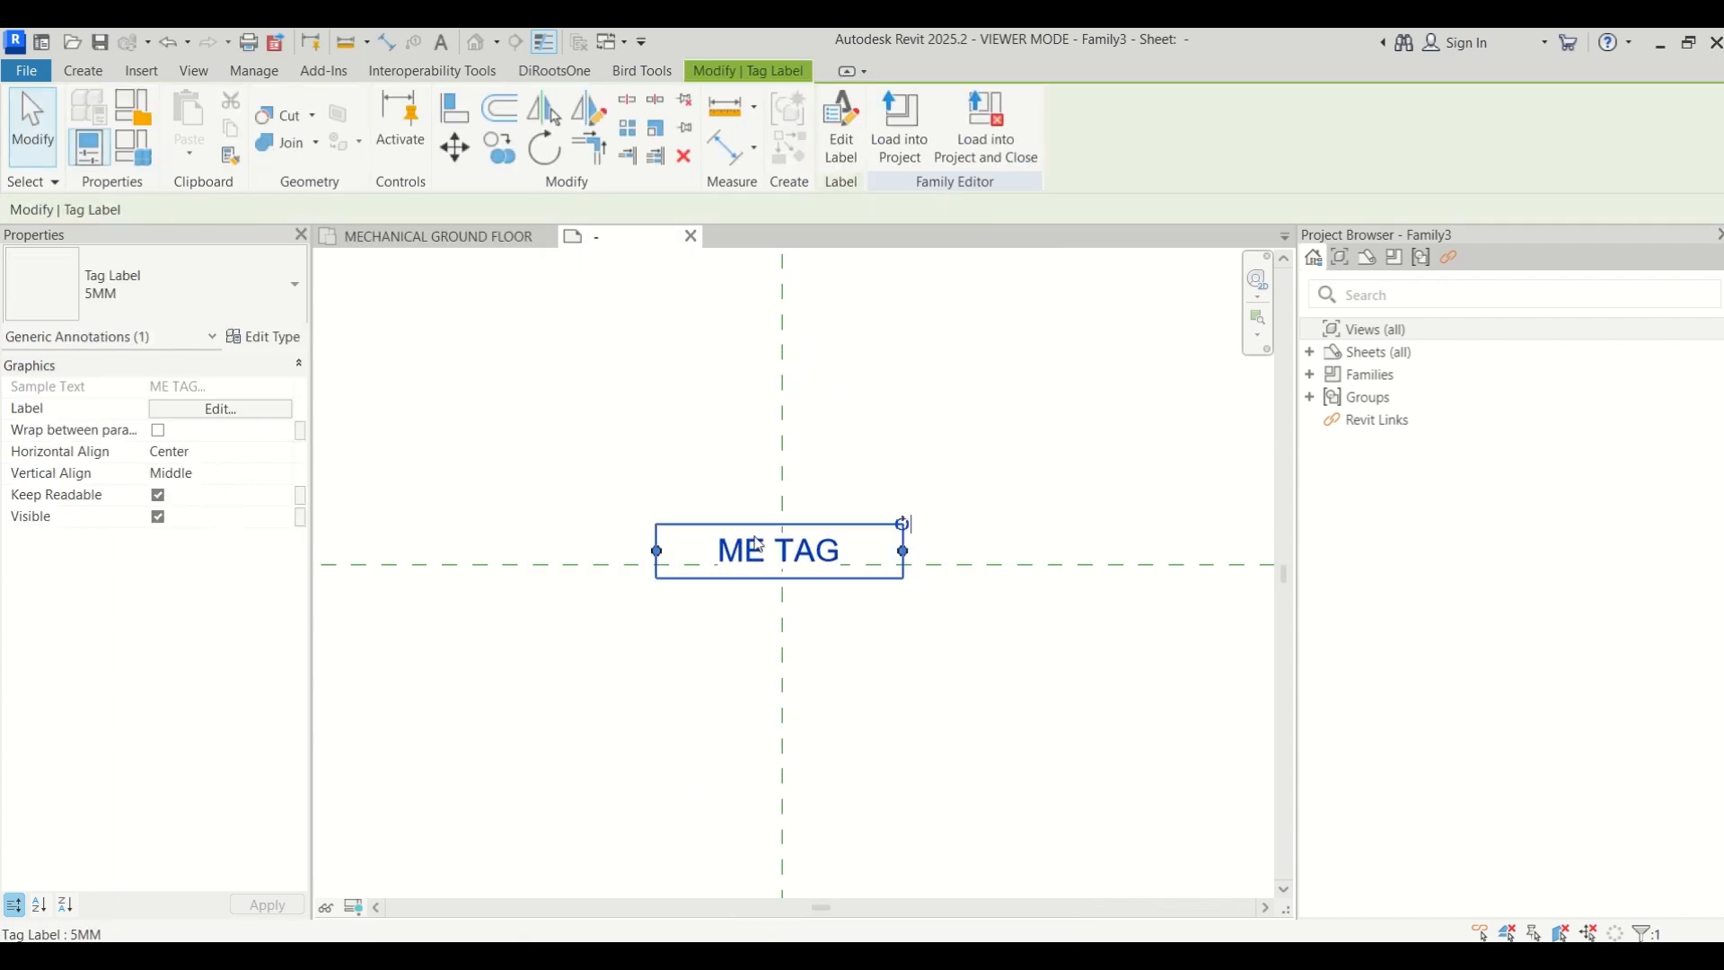
Clear the label selection and load the annotation family into the mechanical equipment project
click(935, 382)
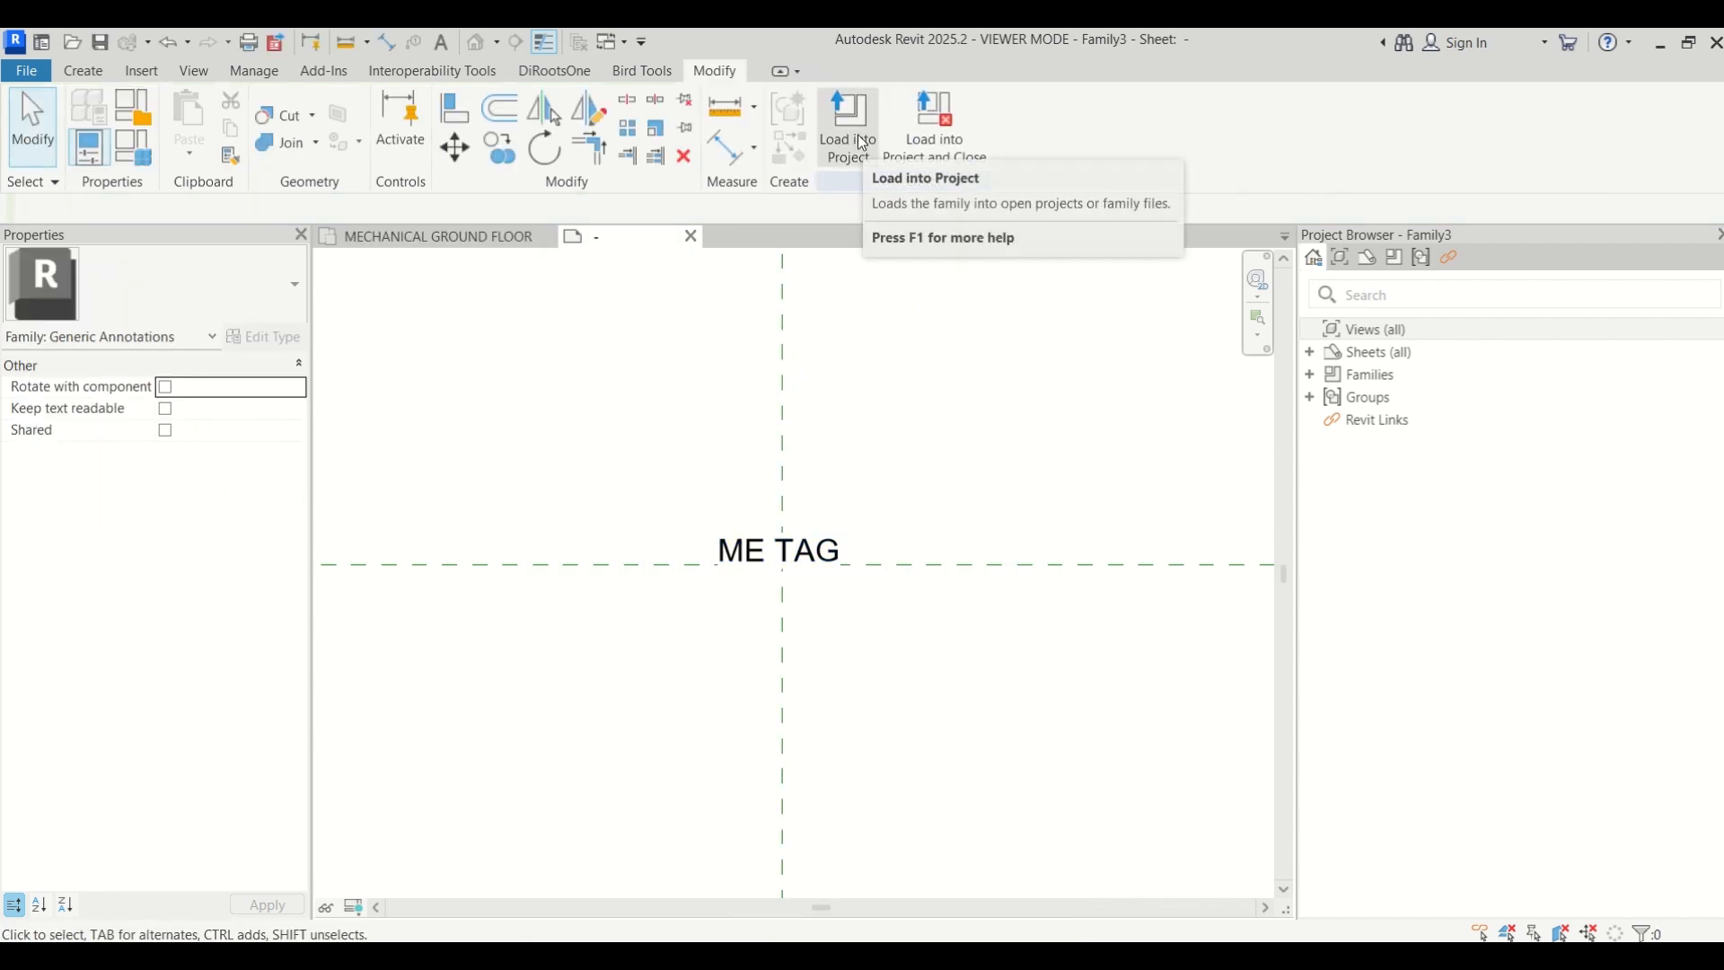
click(862, 144)
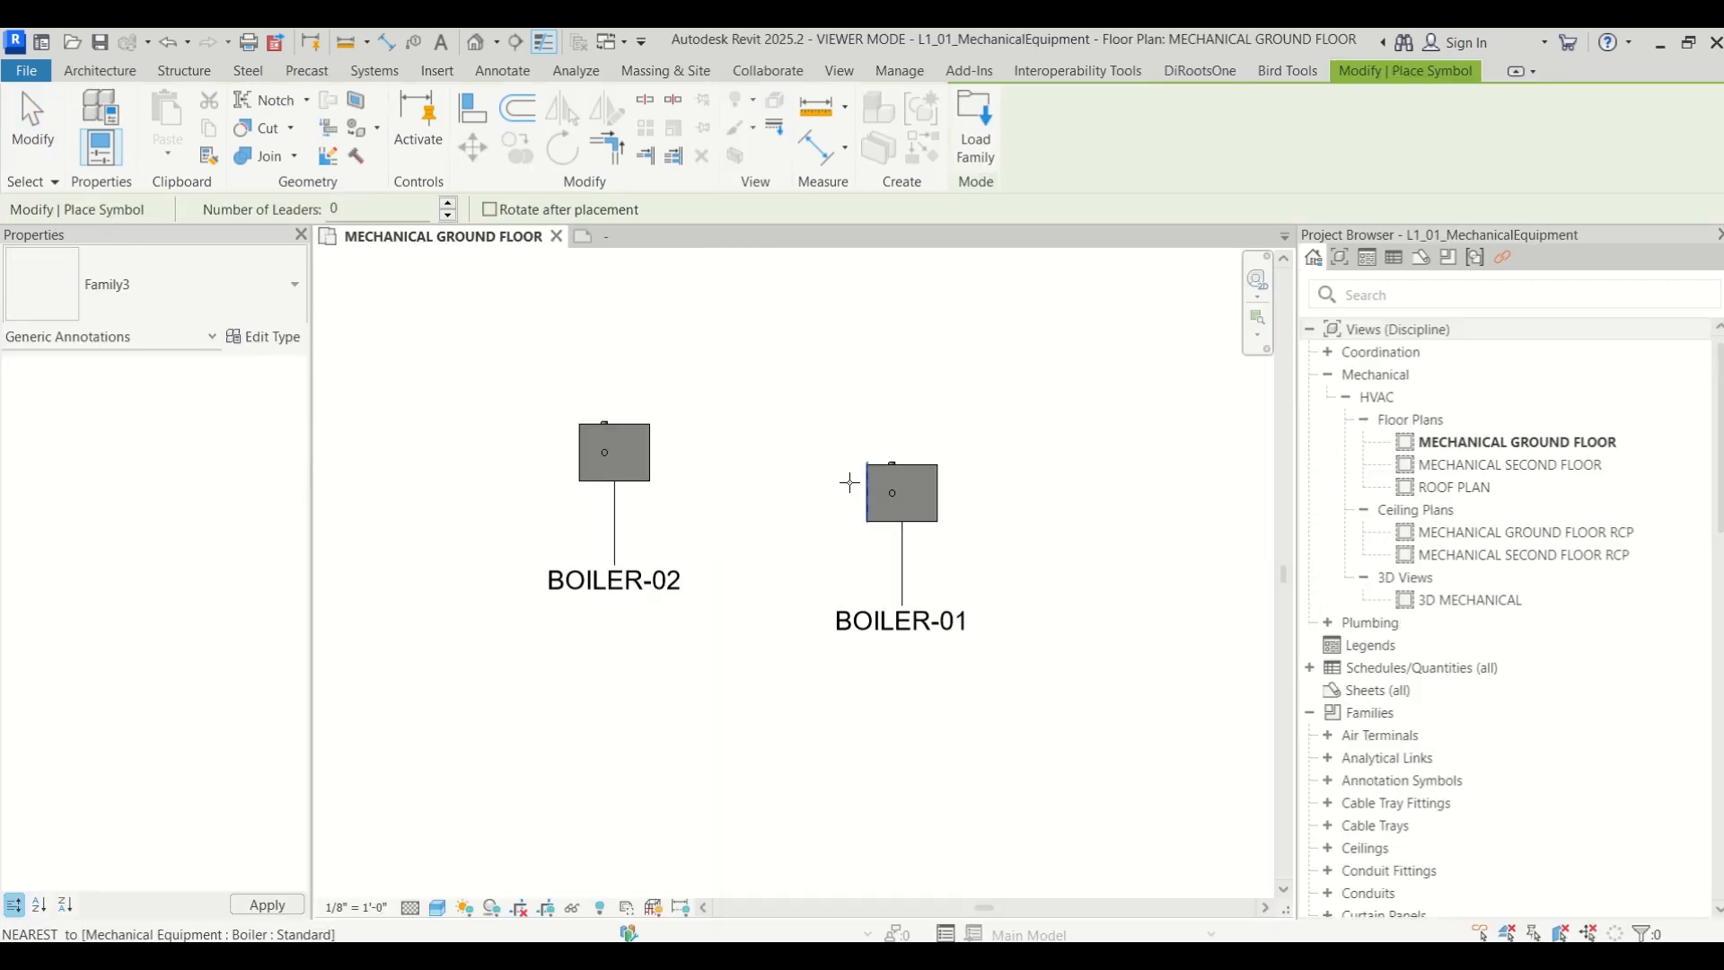
key(Escape)
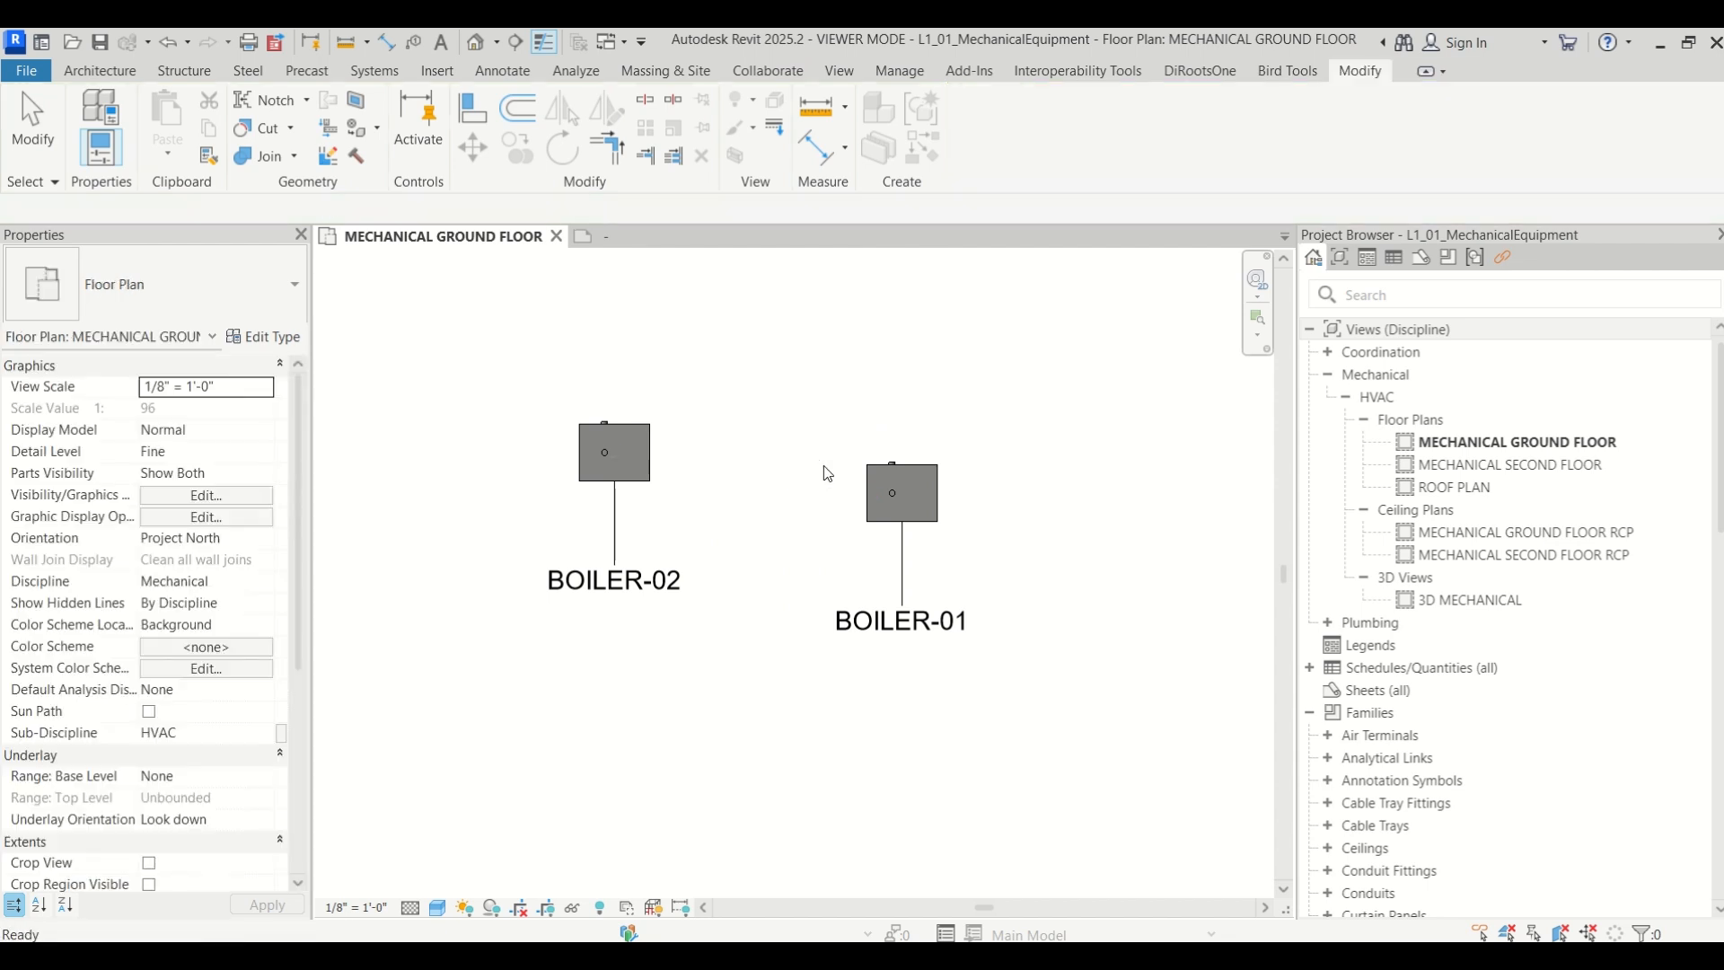
scroll(1478, 691, down, 3)
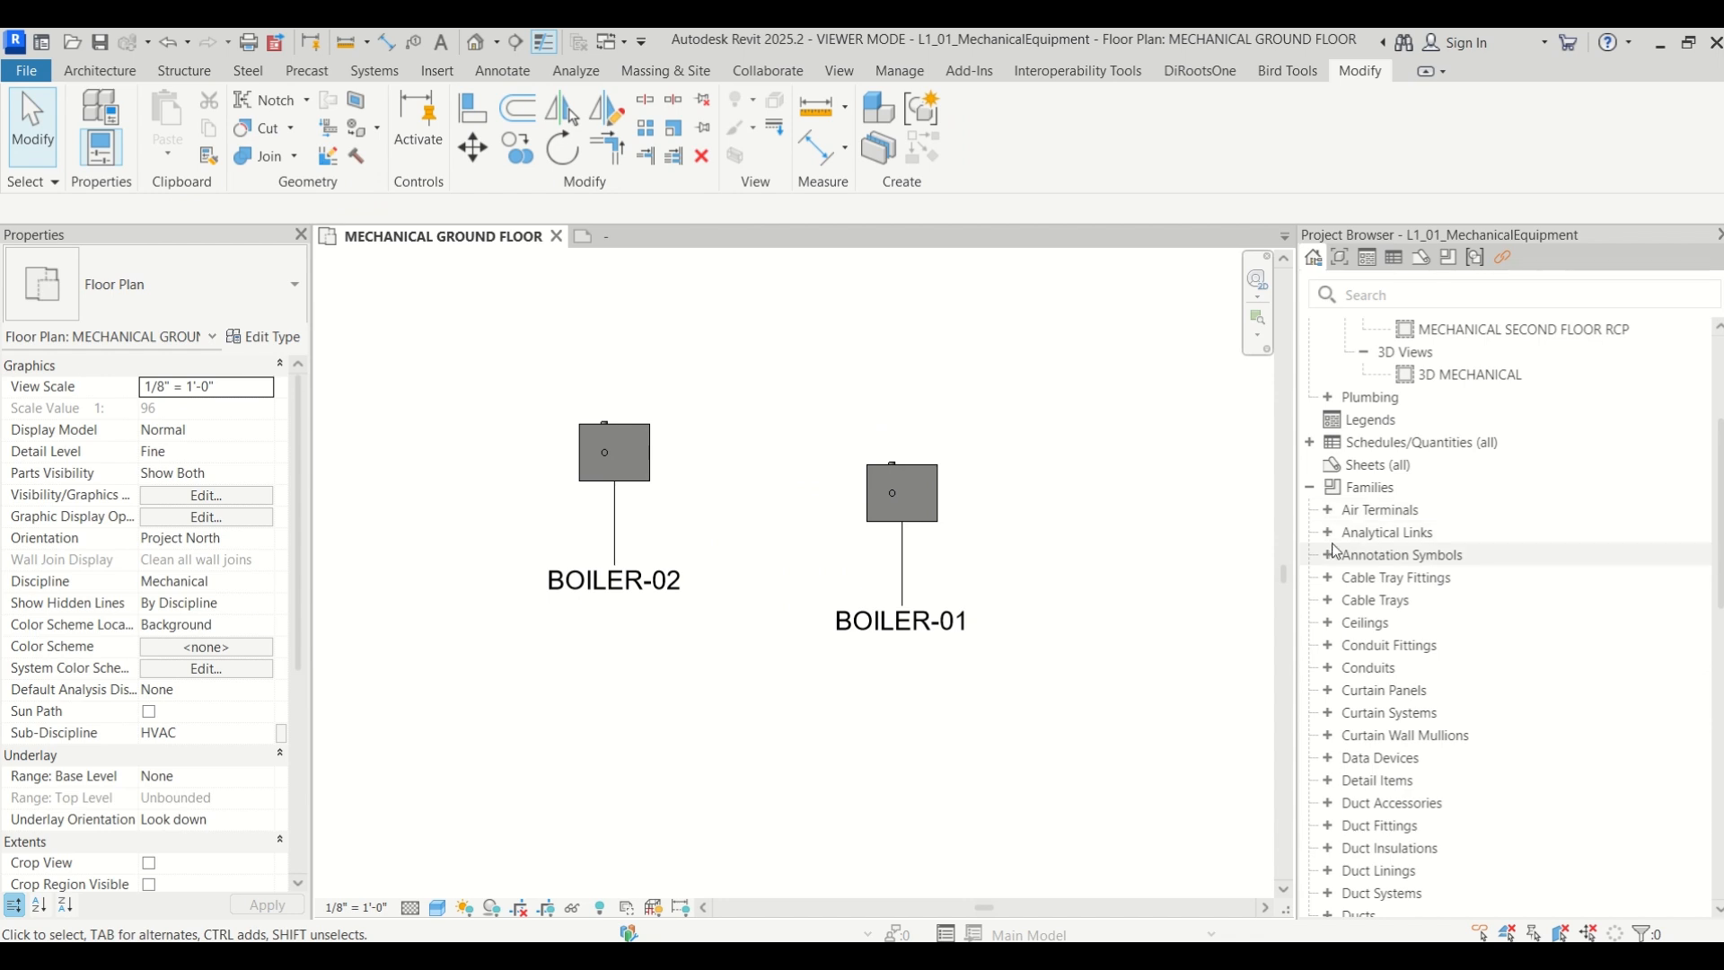
right_click(1535, 554)
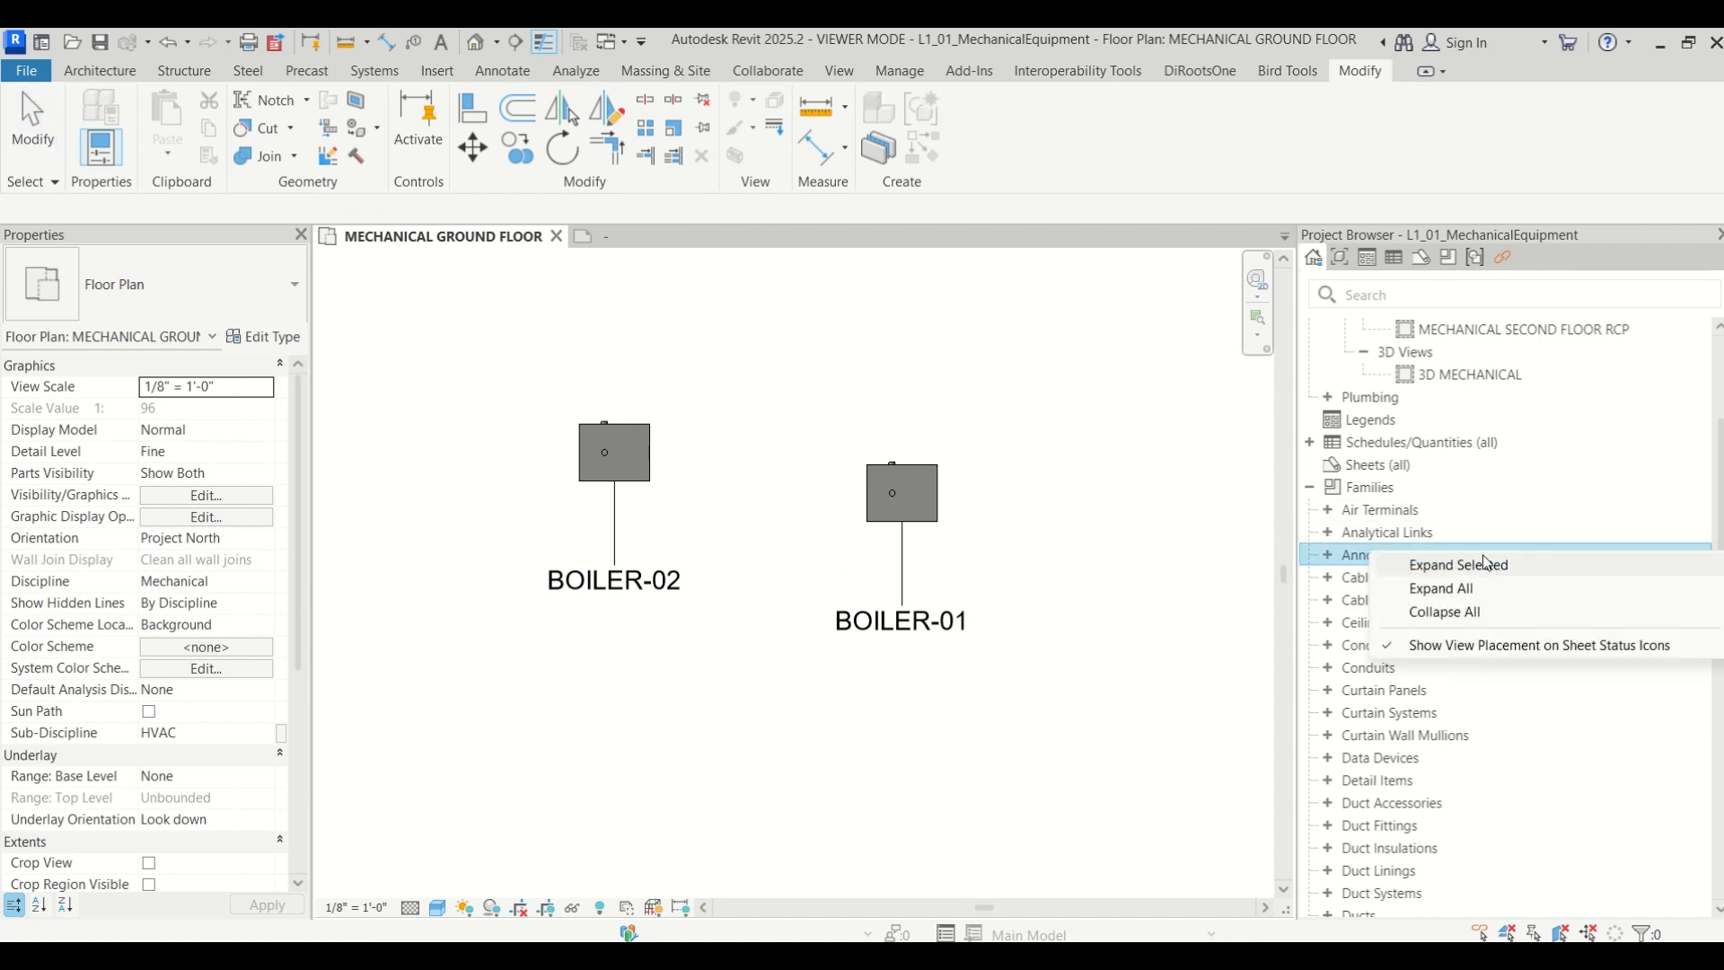
click(1218, 676)
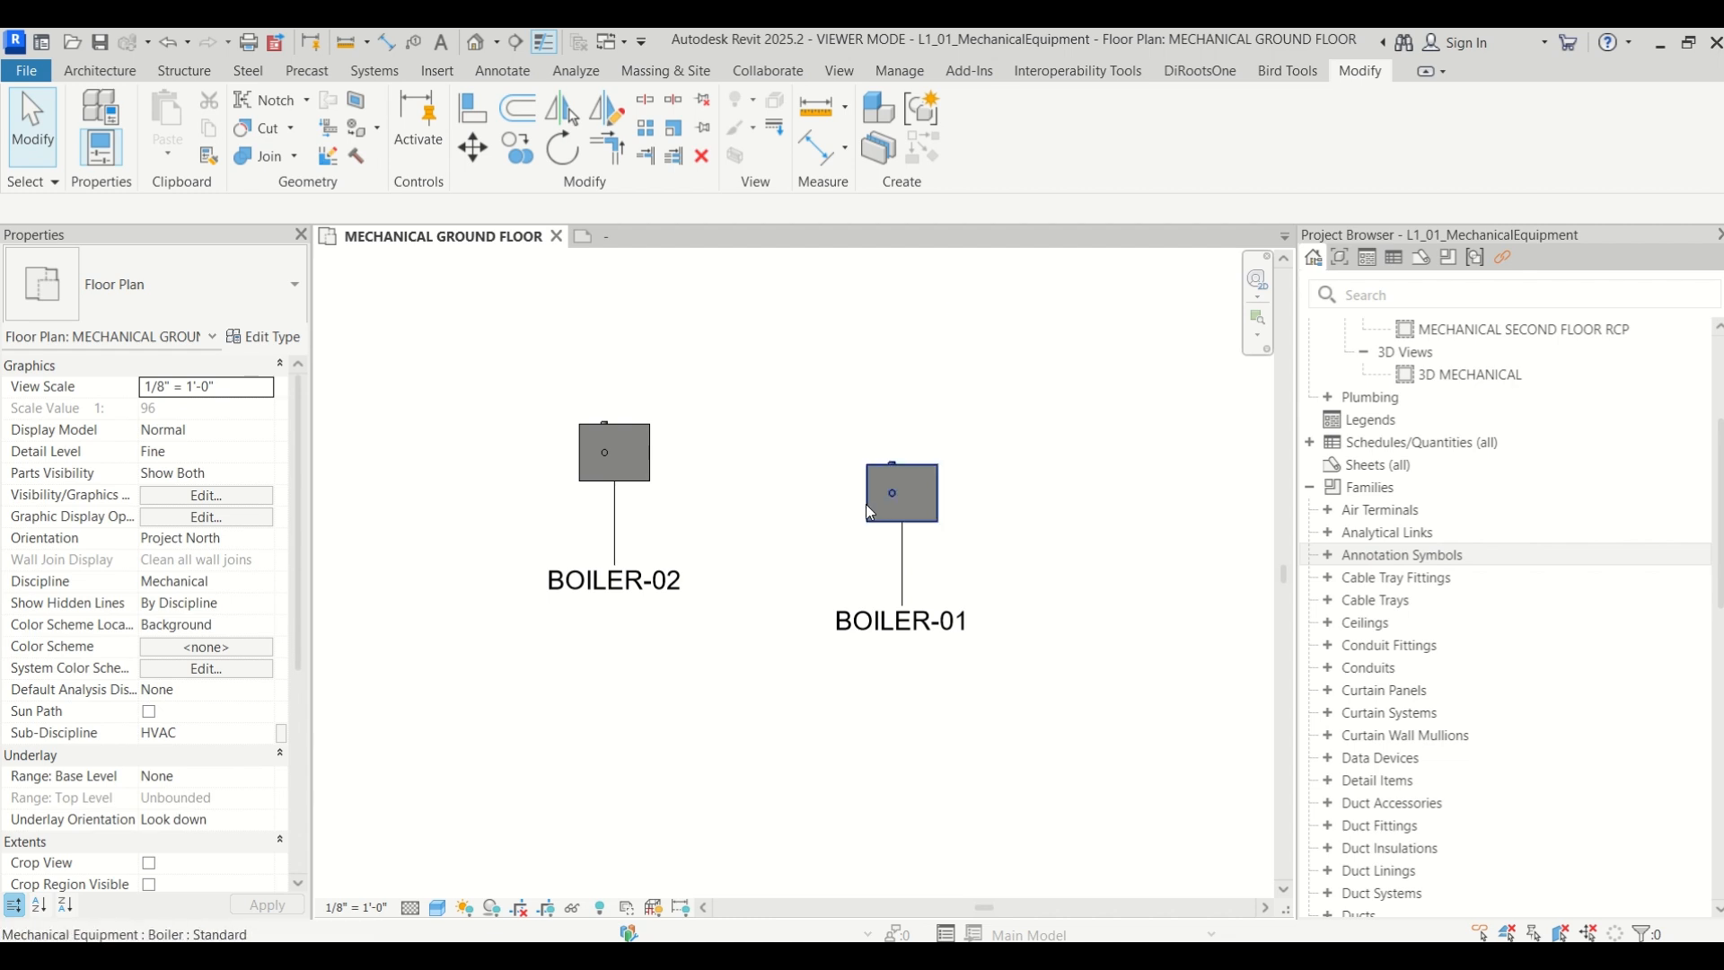
click(869, 503)
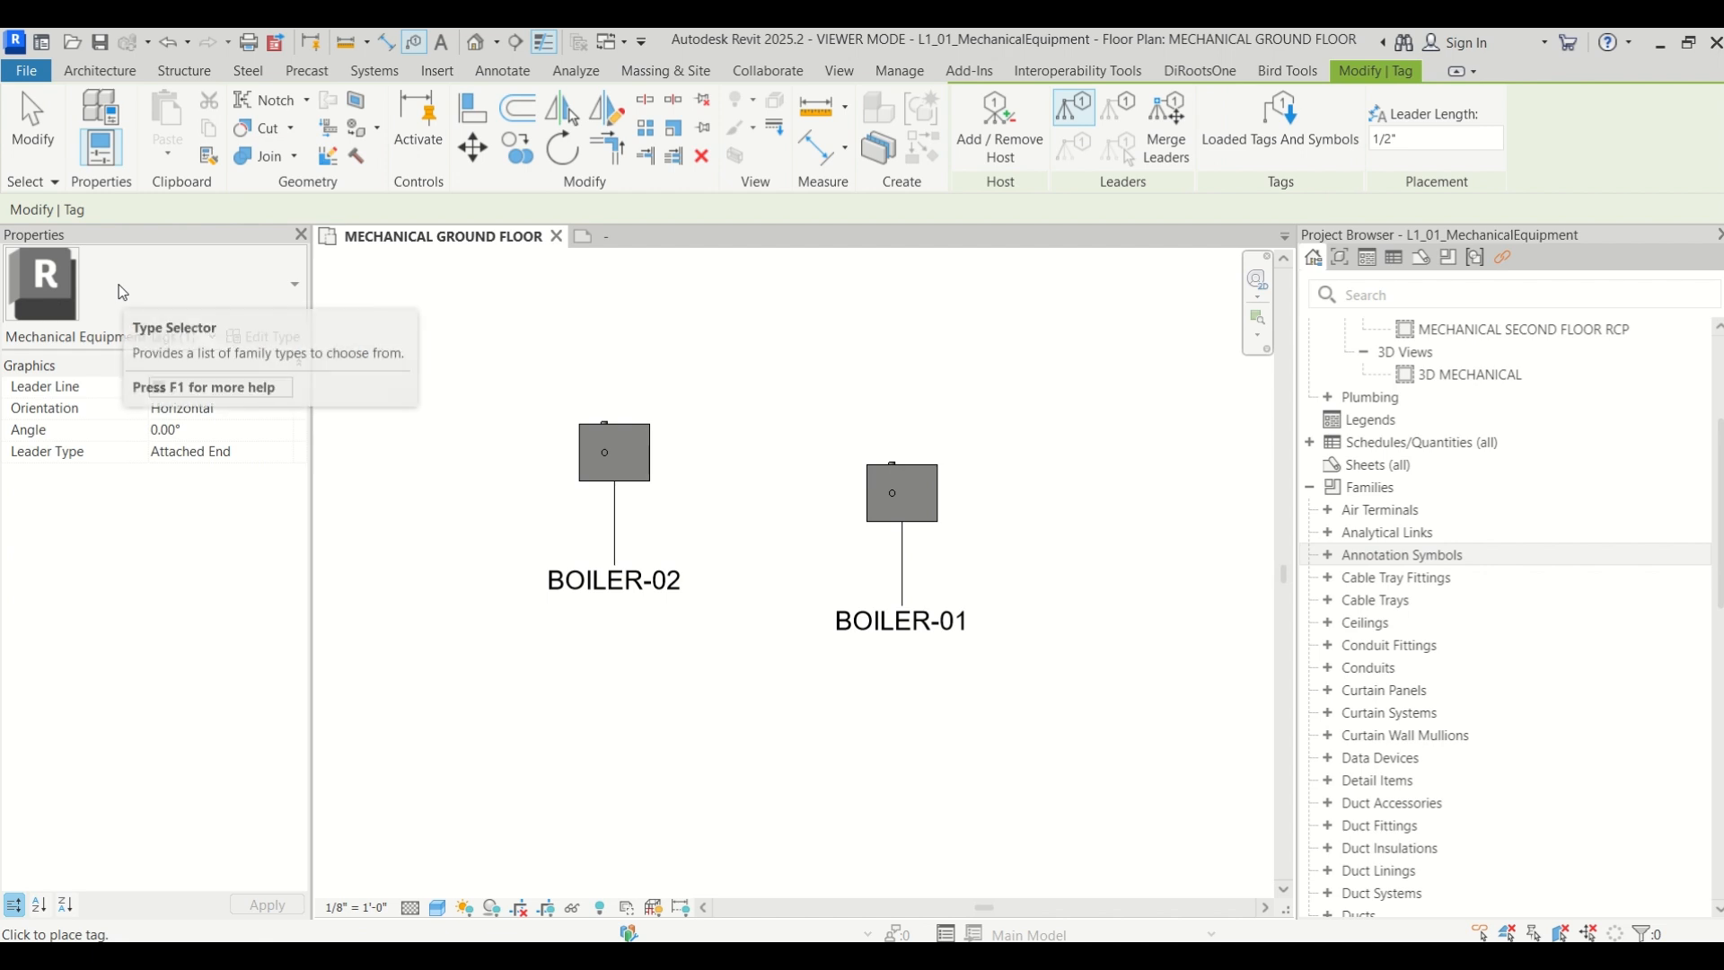
key(Escape)
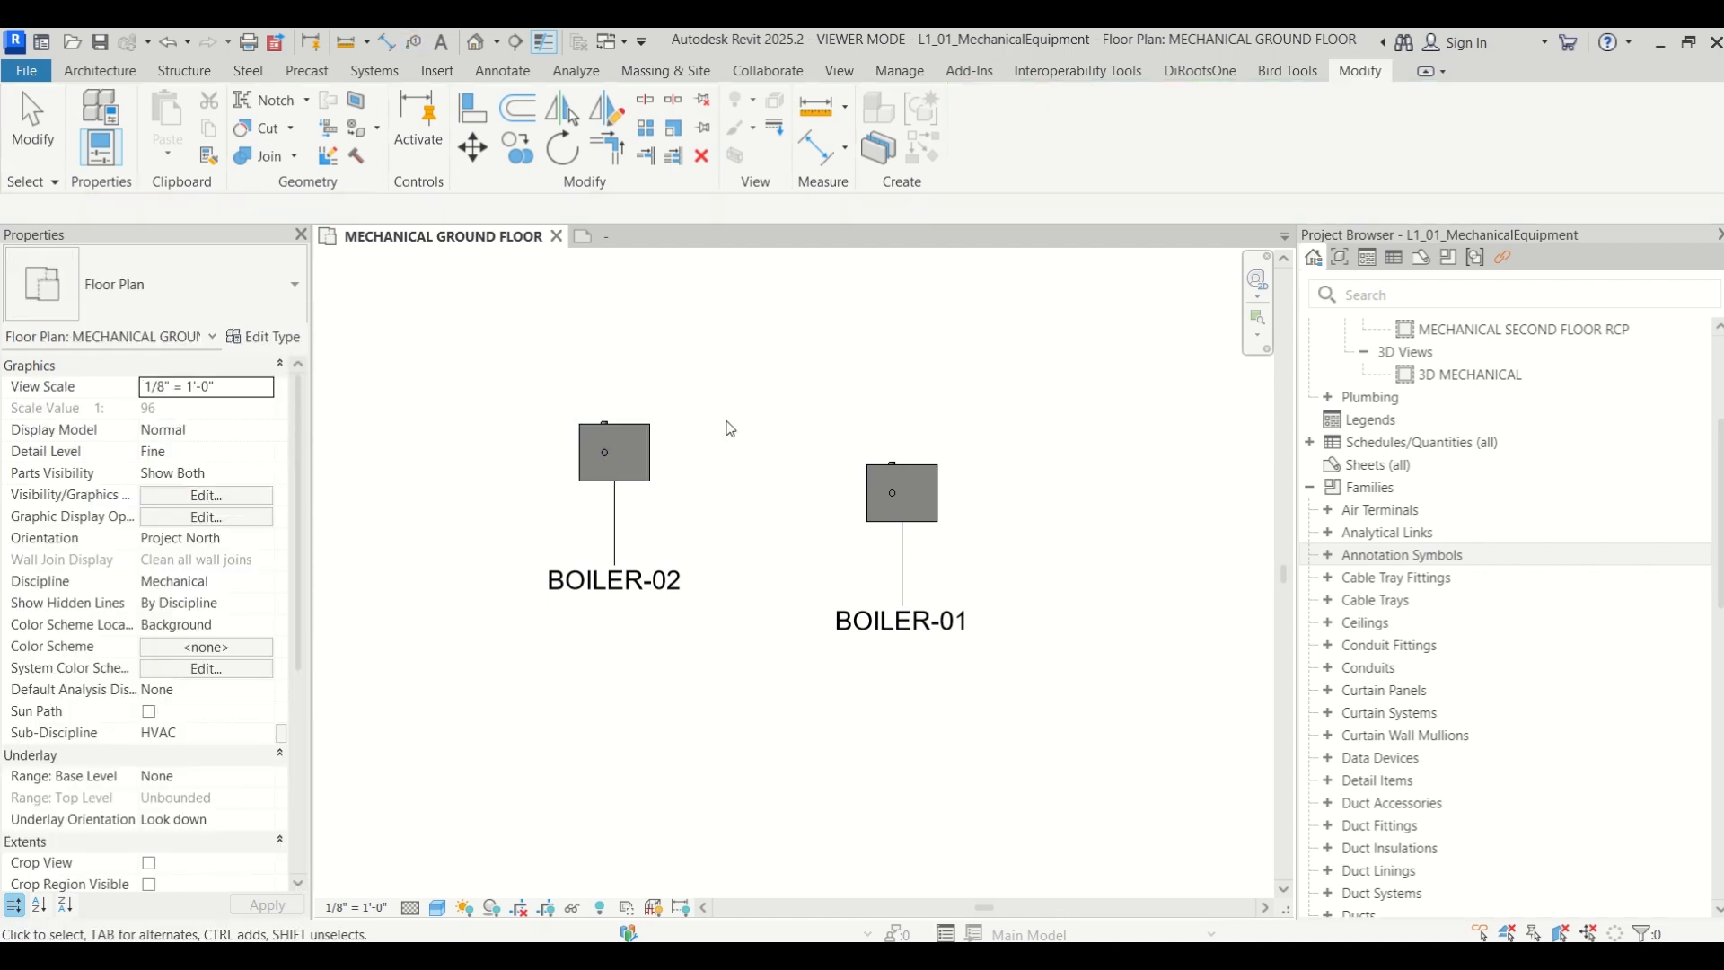
Return to the ME TAG annotation family and change its family category to Mechanical Equipment Tags
click(610, 239)
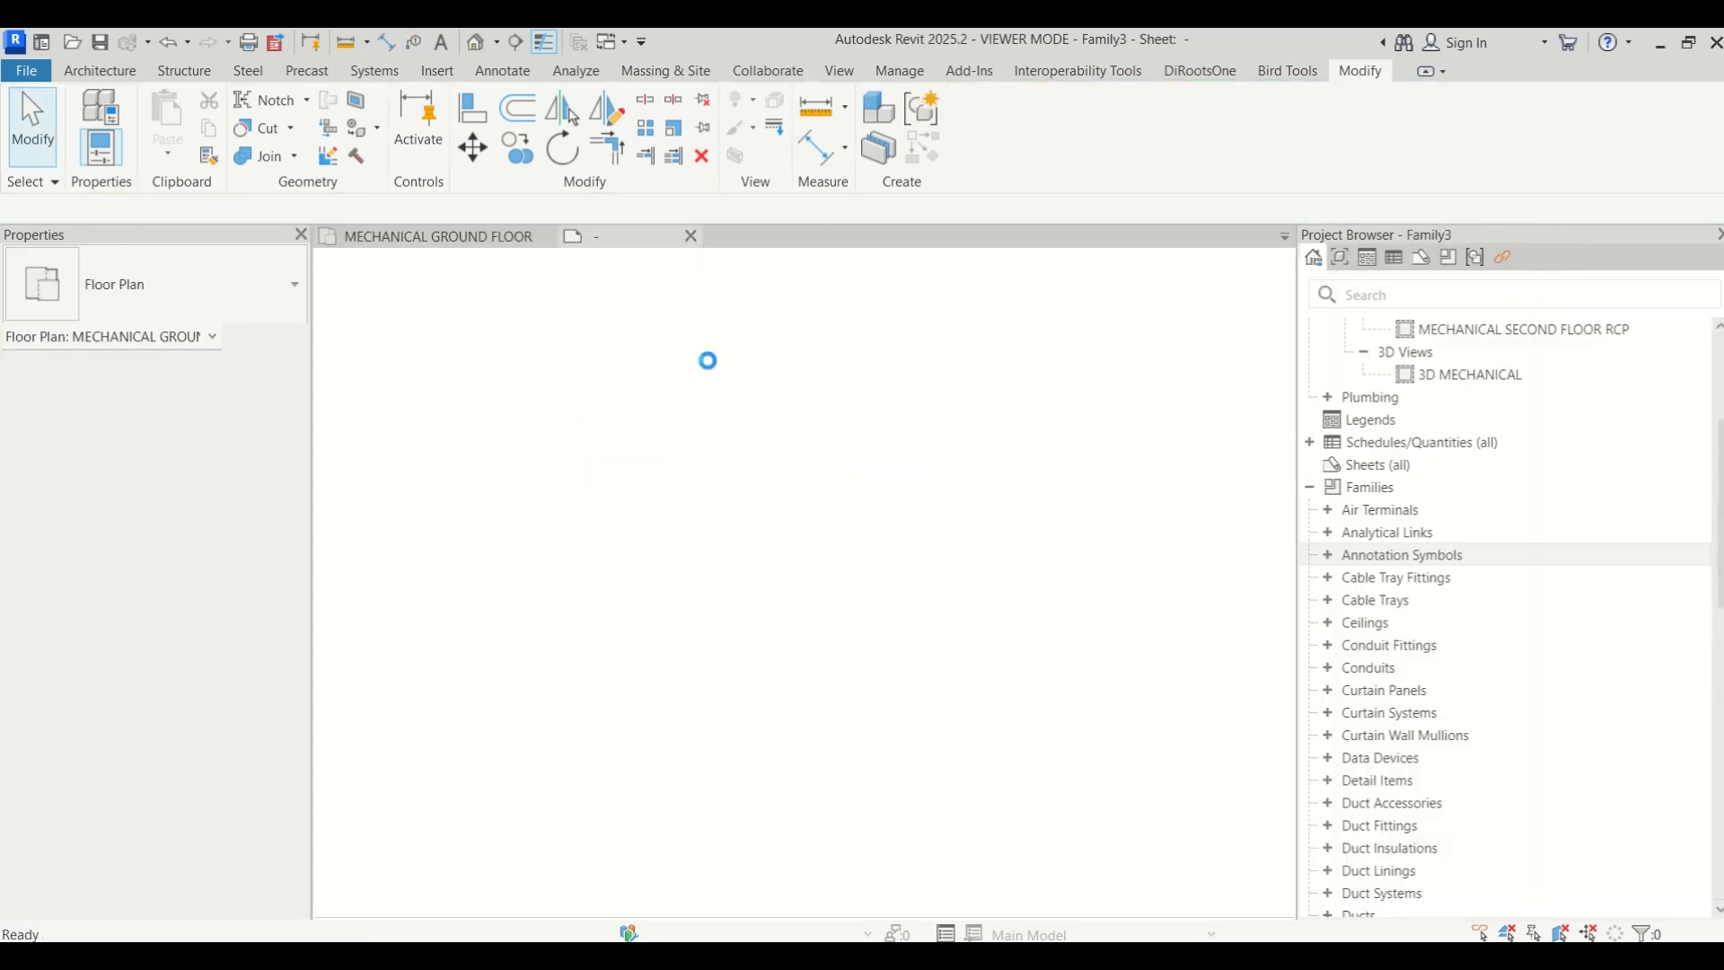
click(773, 574)
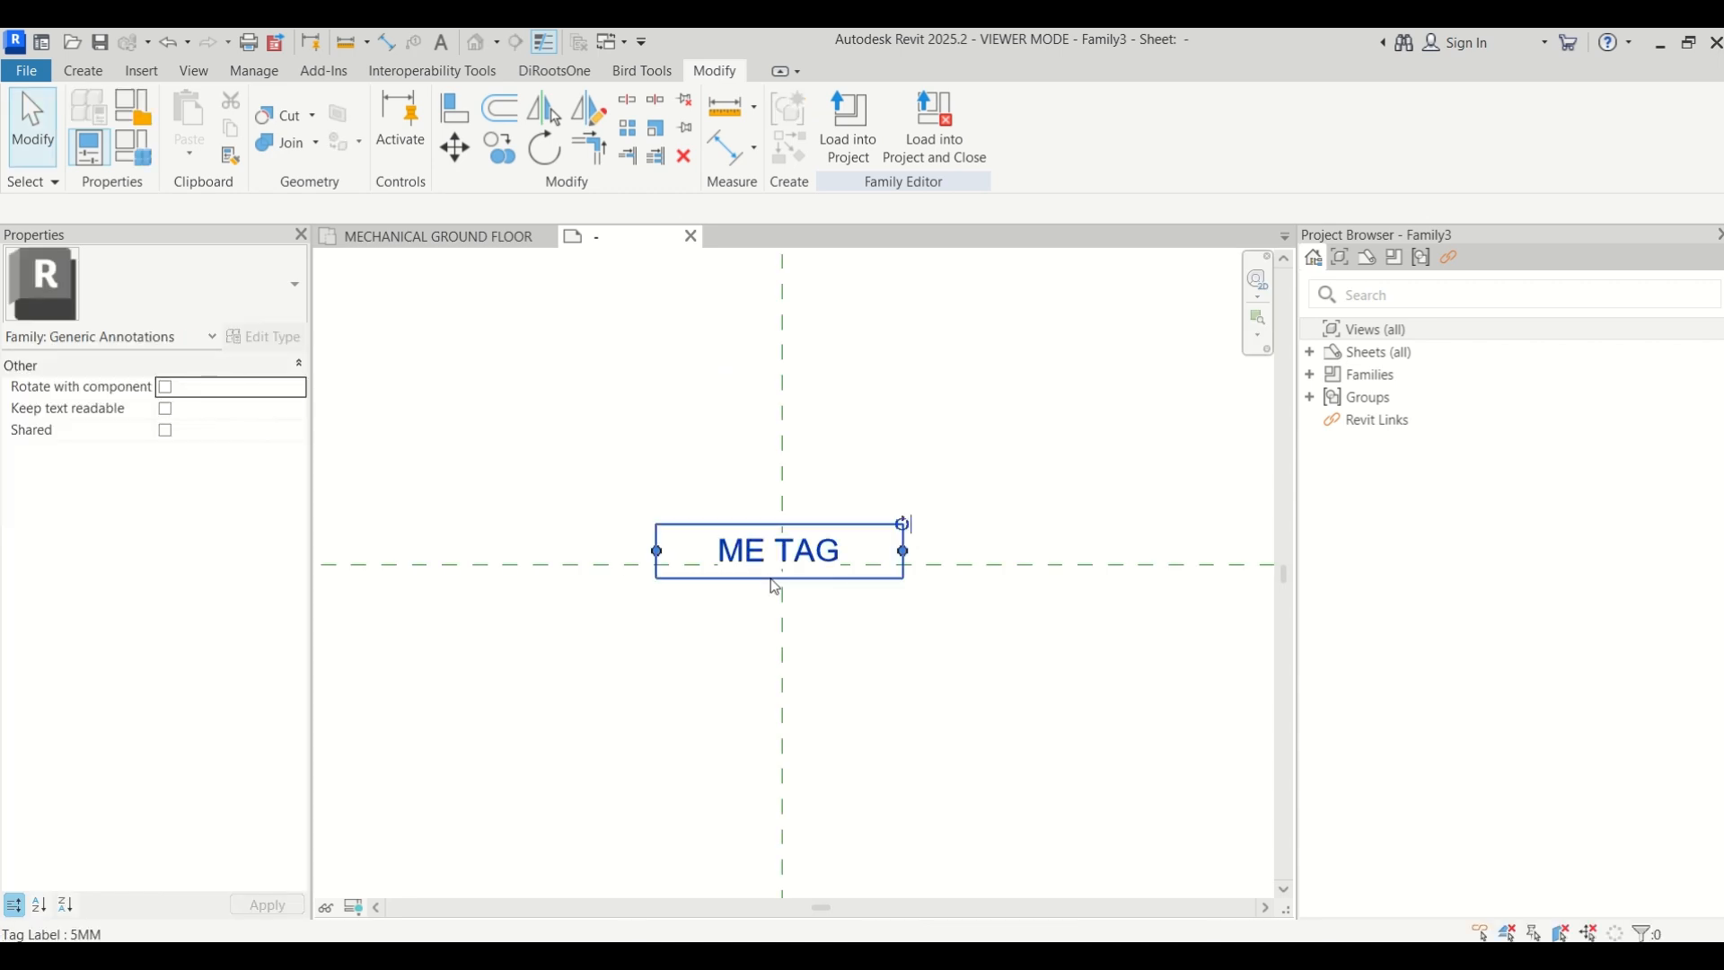
click(609, 408)
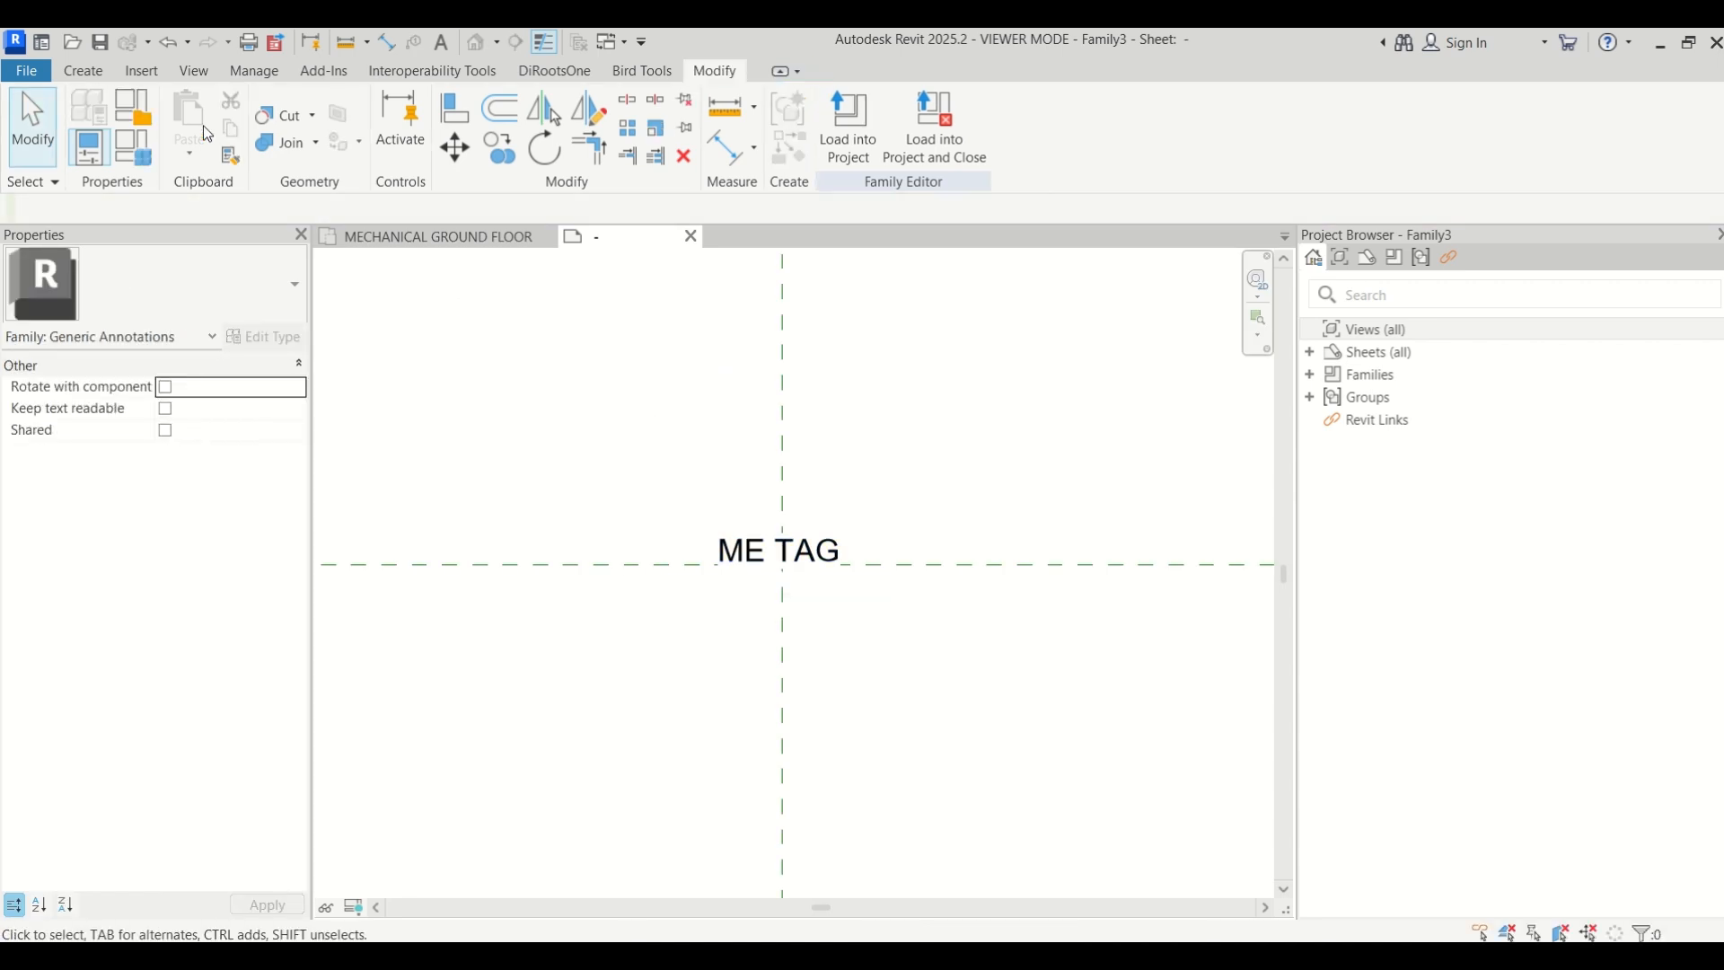
click(147, 116)
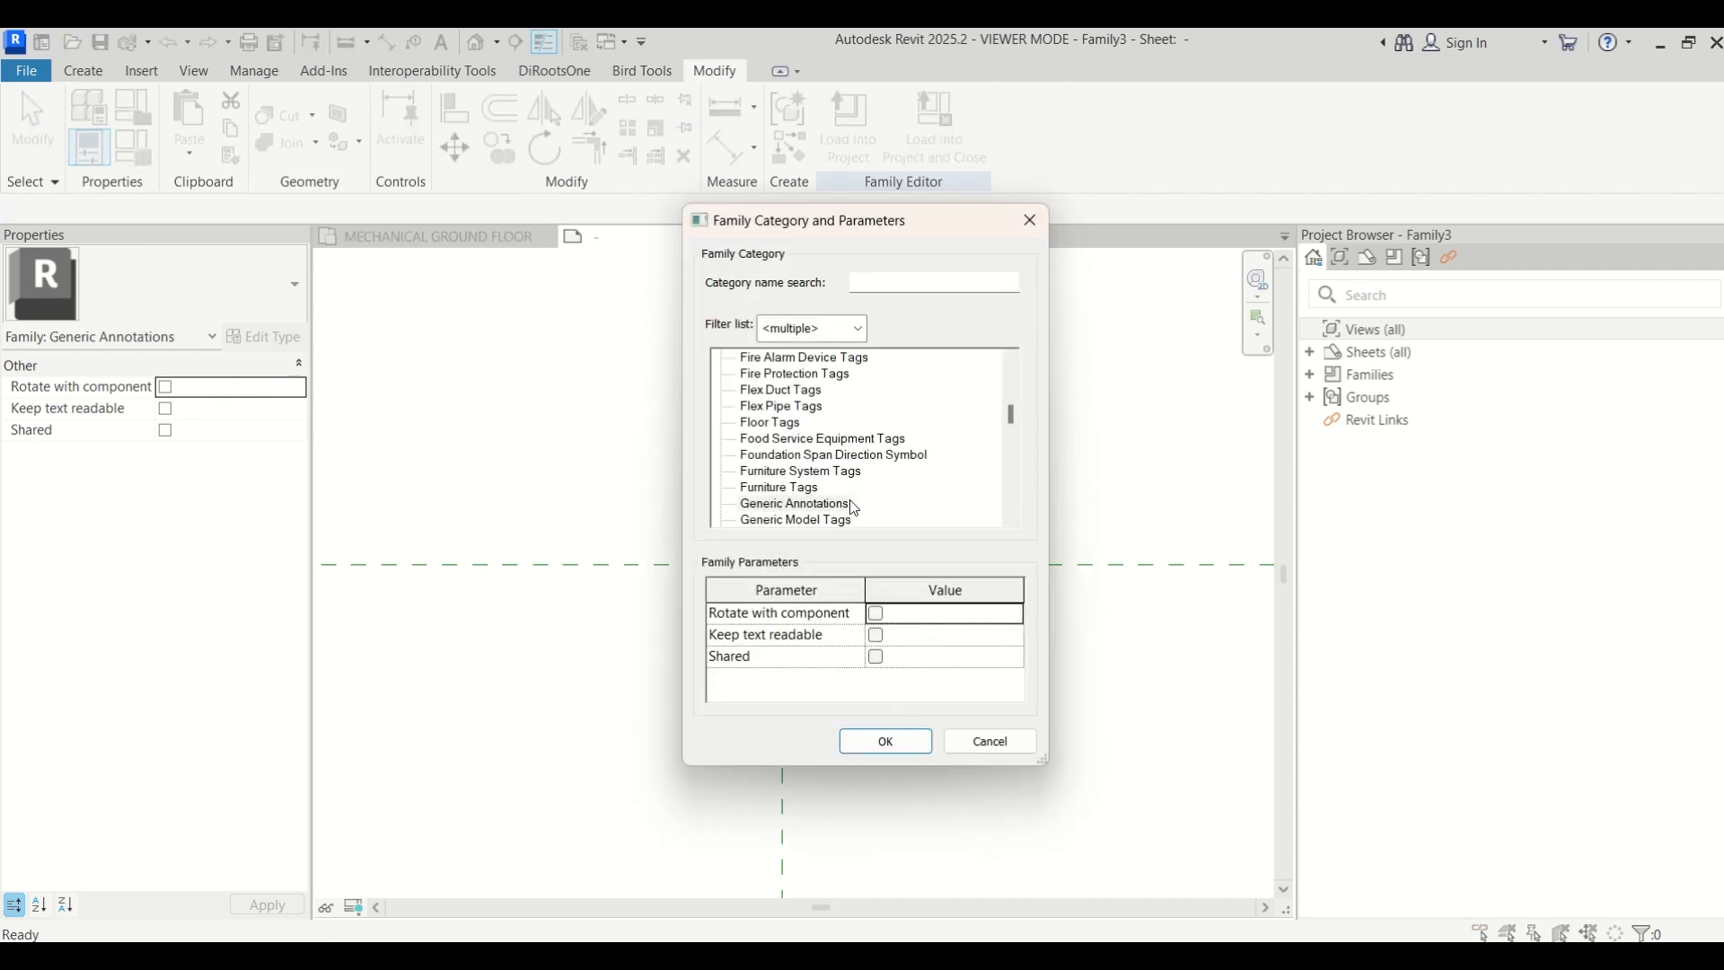
scroll(828, 488, up, 3)
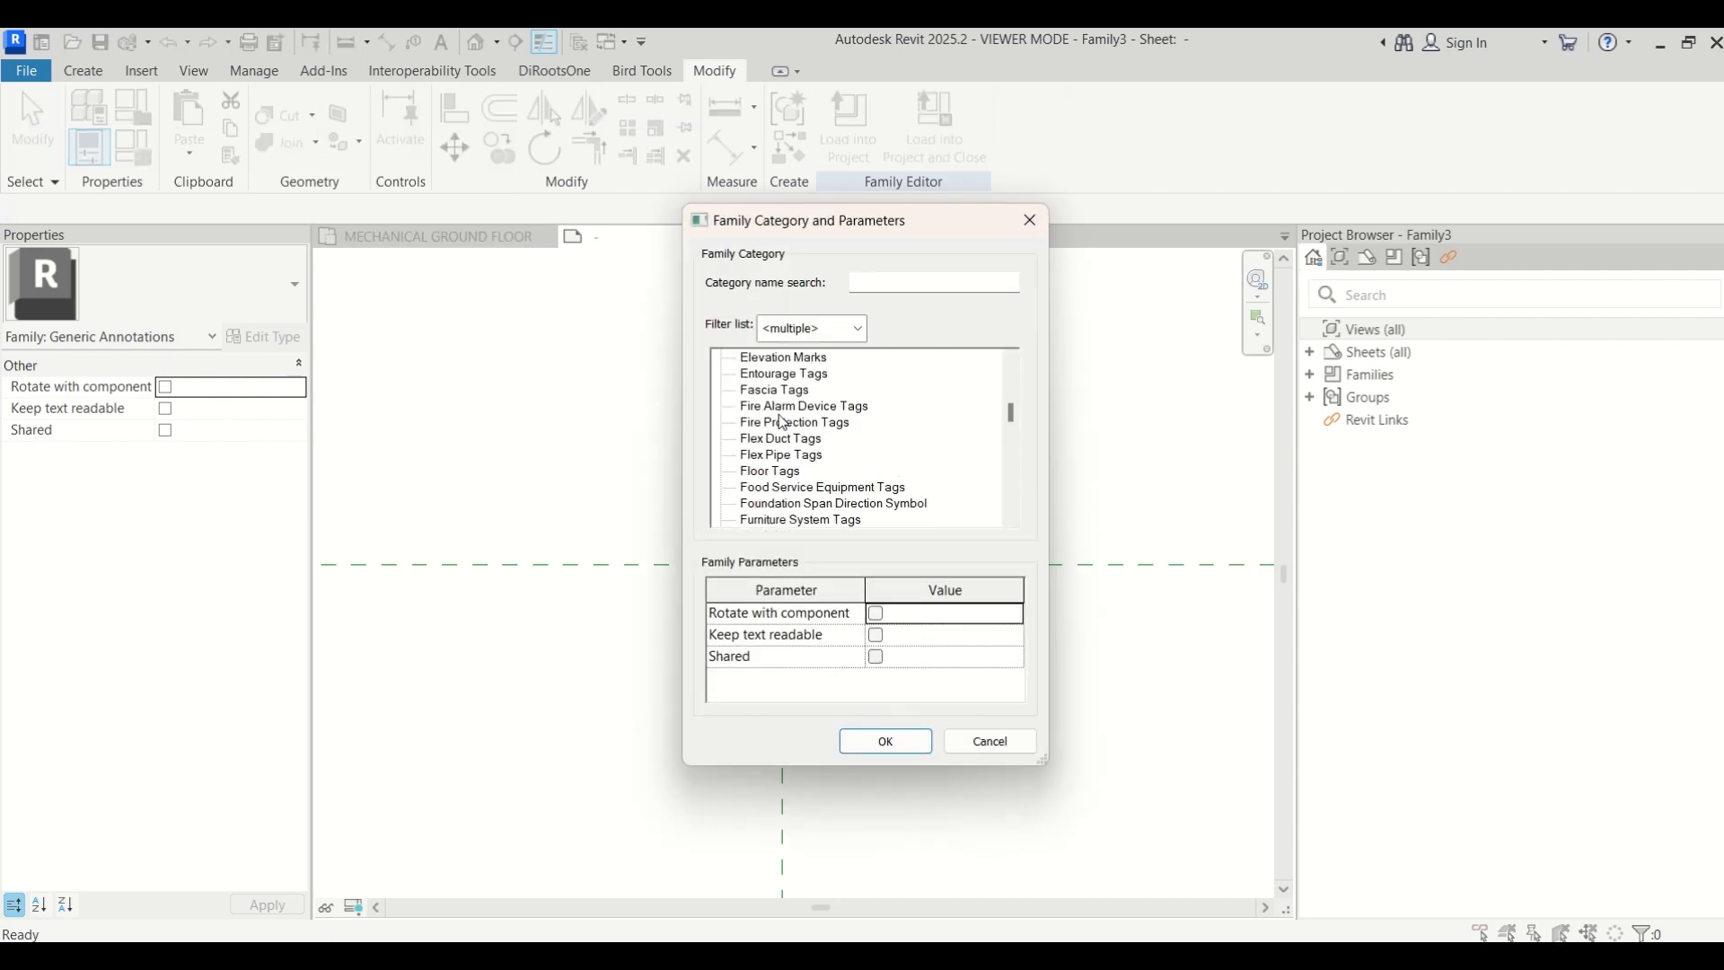
scroll(781, 418, up, 5)
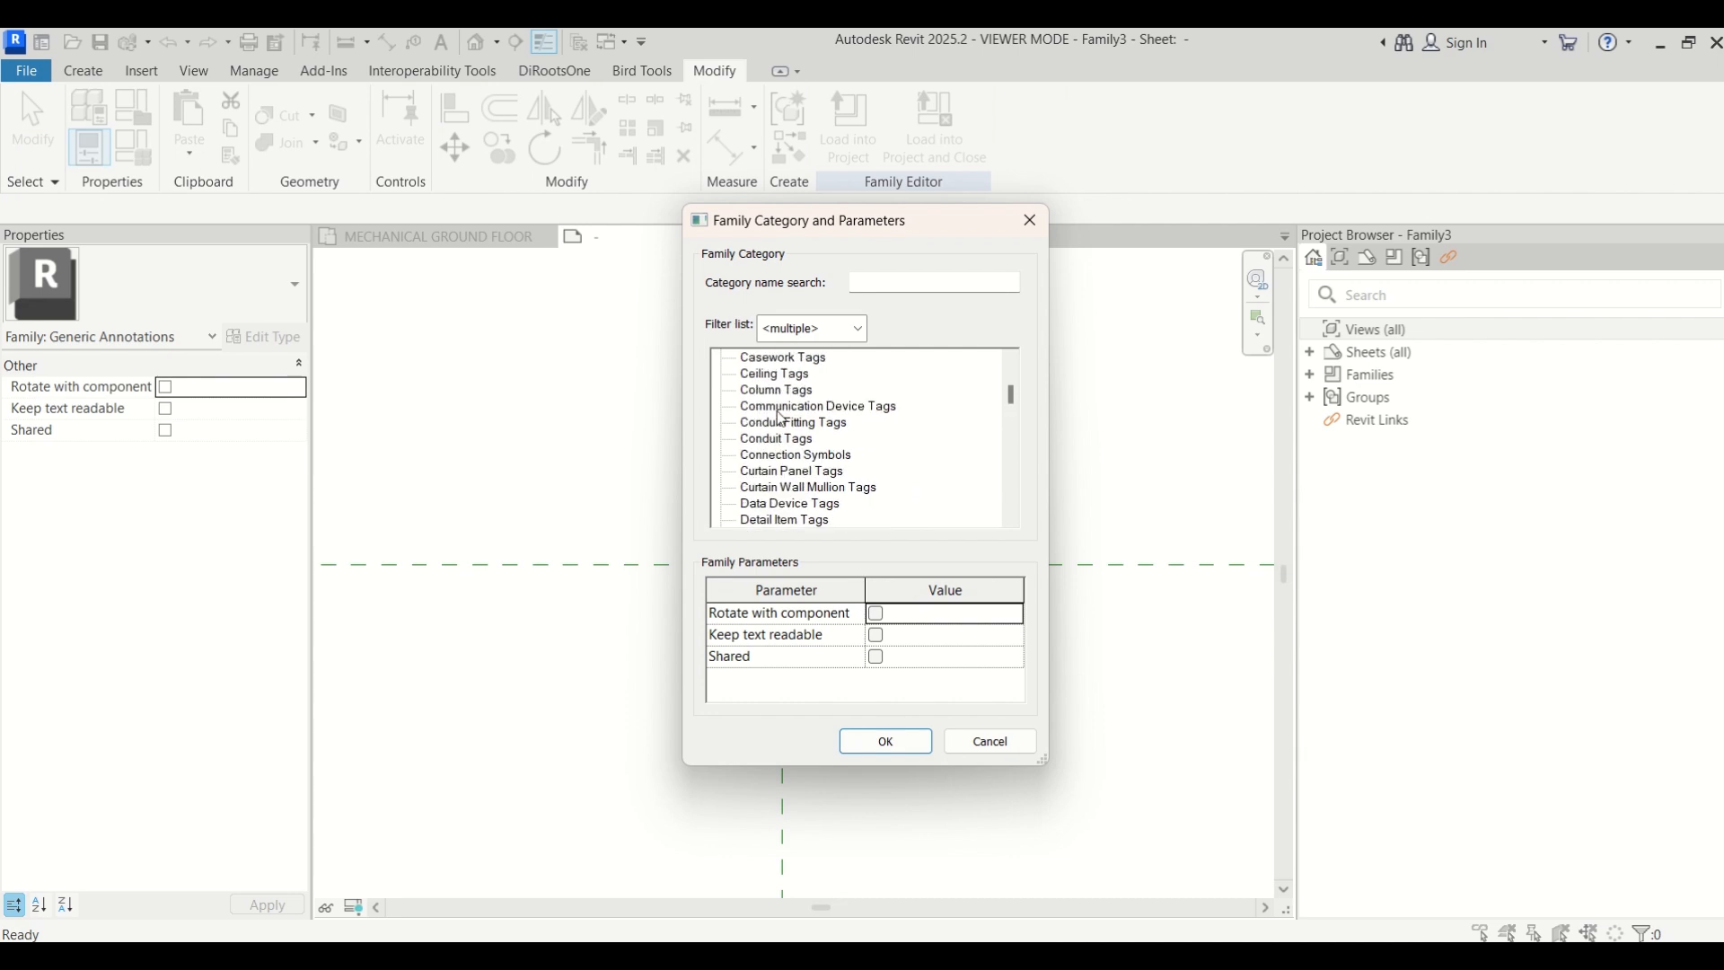
click(781, 409)
key(m)
scroll(781, 489, down, 3)
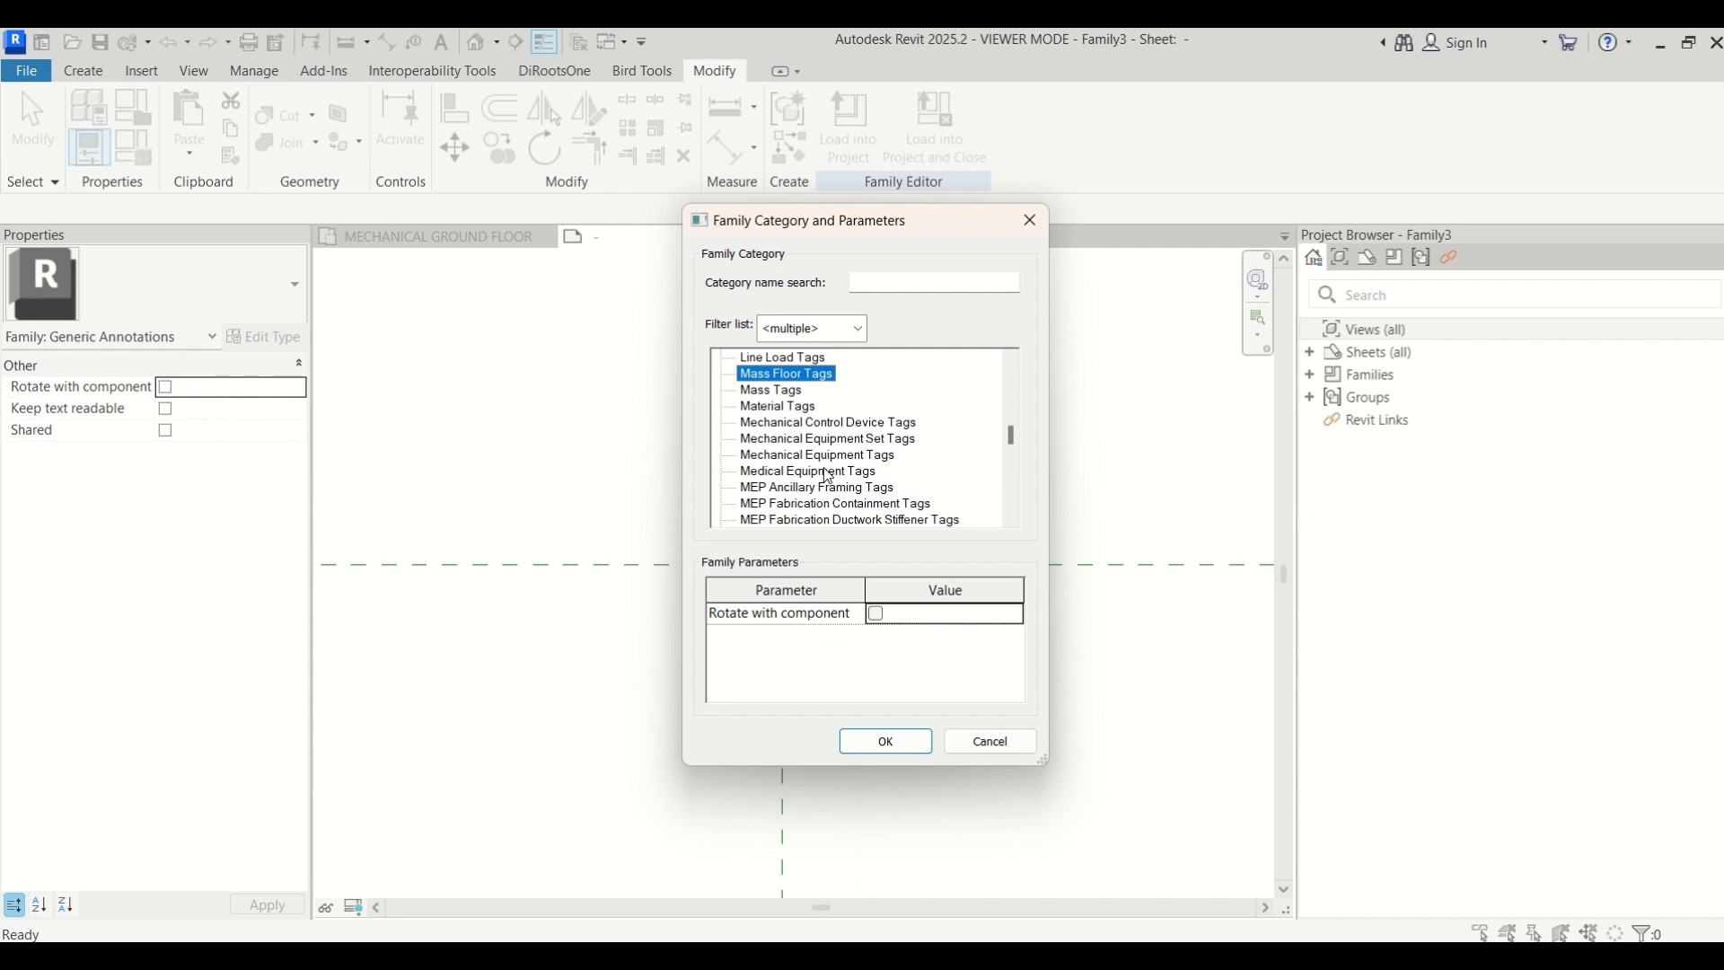
scroll(828, 475, down, 1)
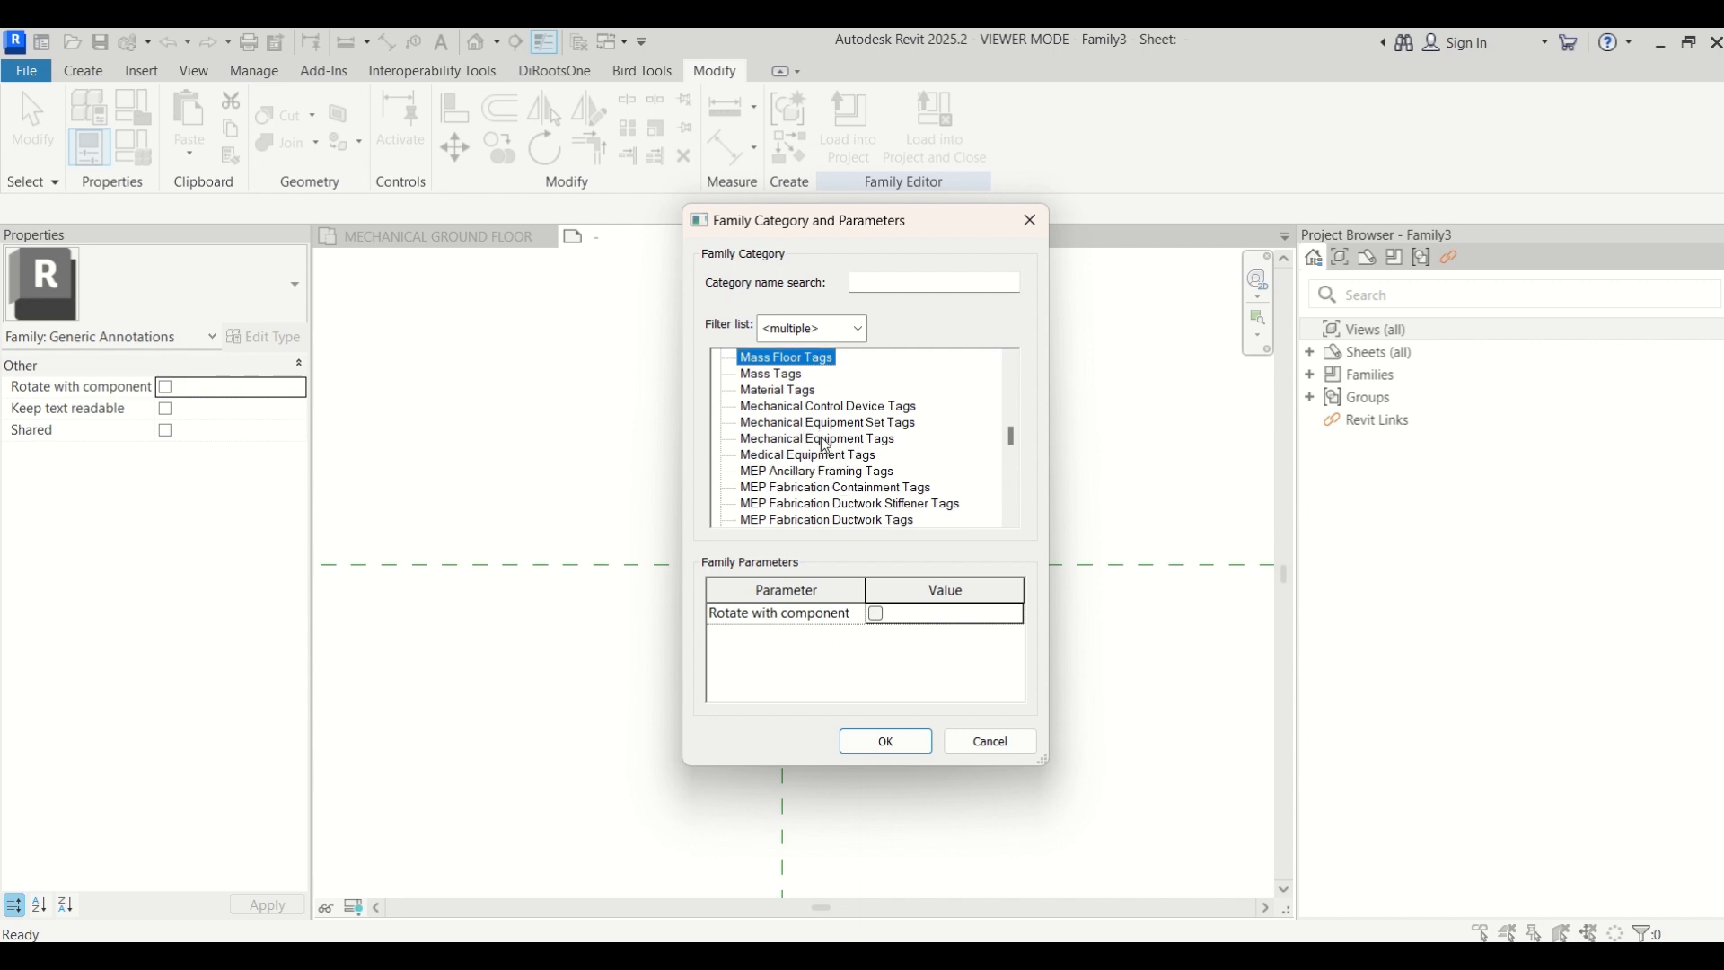
click(817, 440)
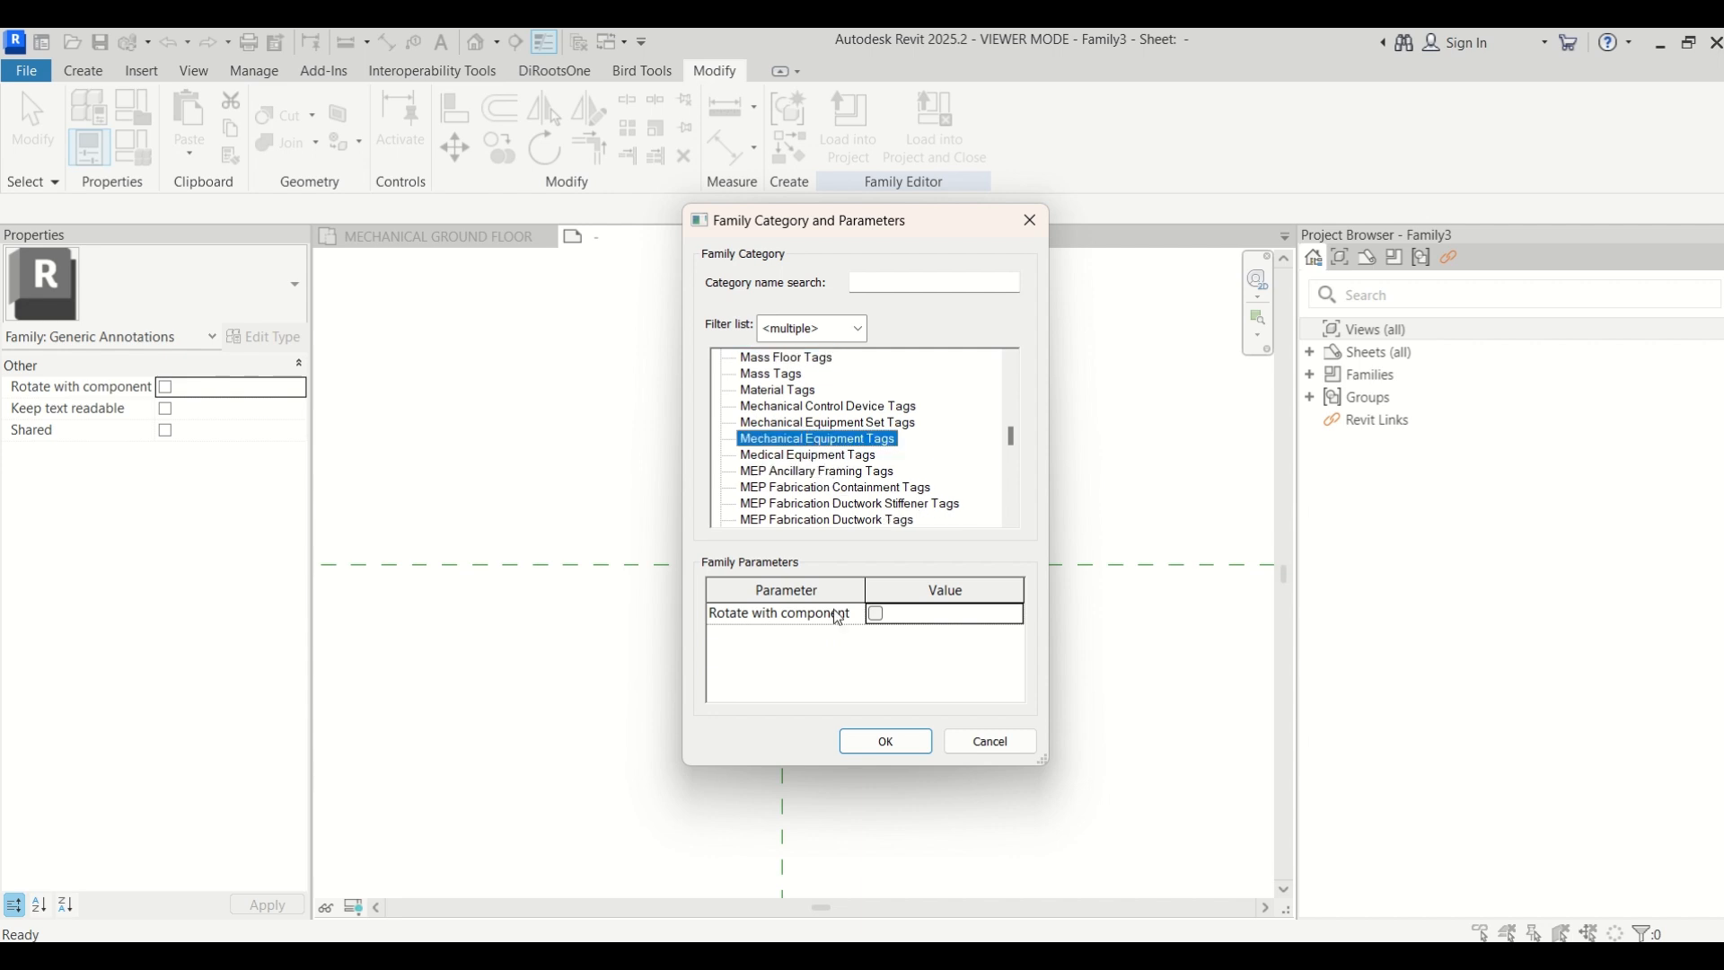
click(925, 742)
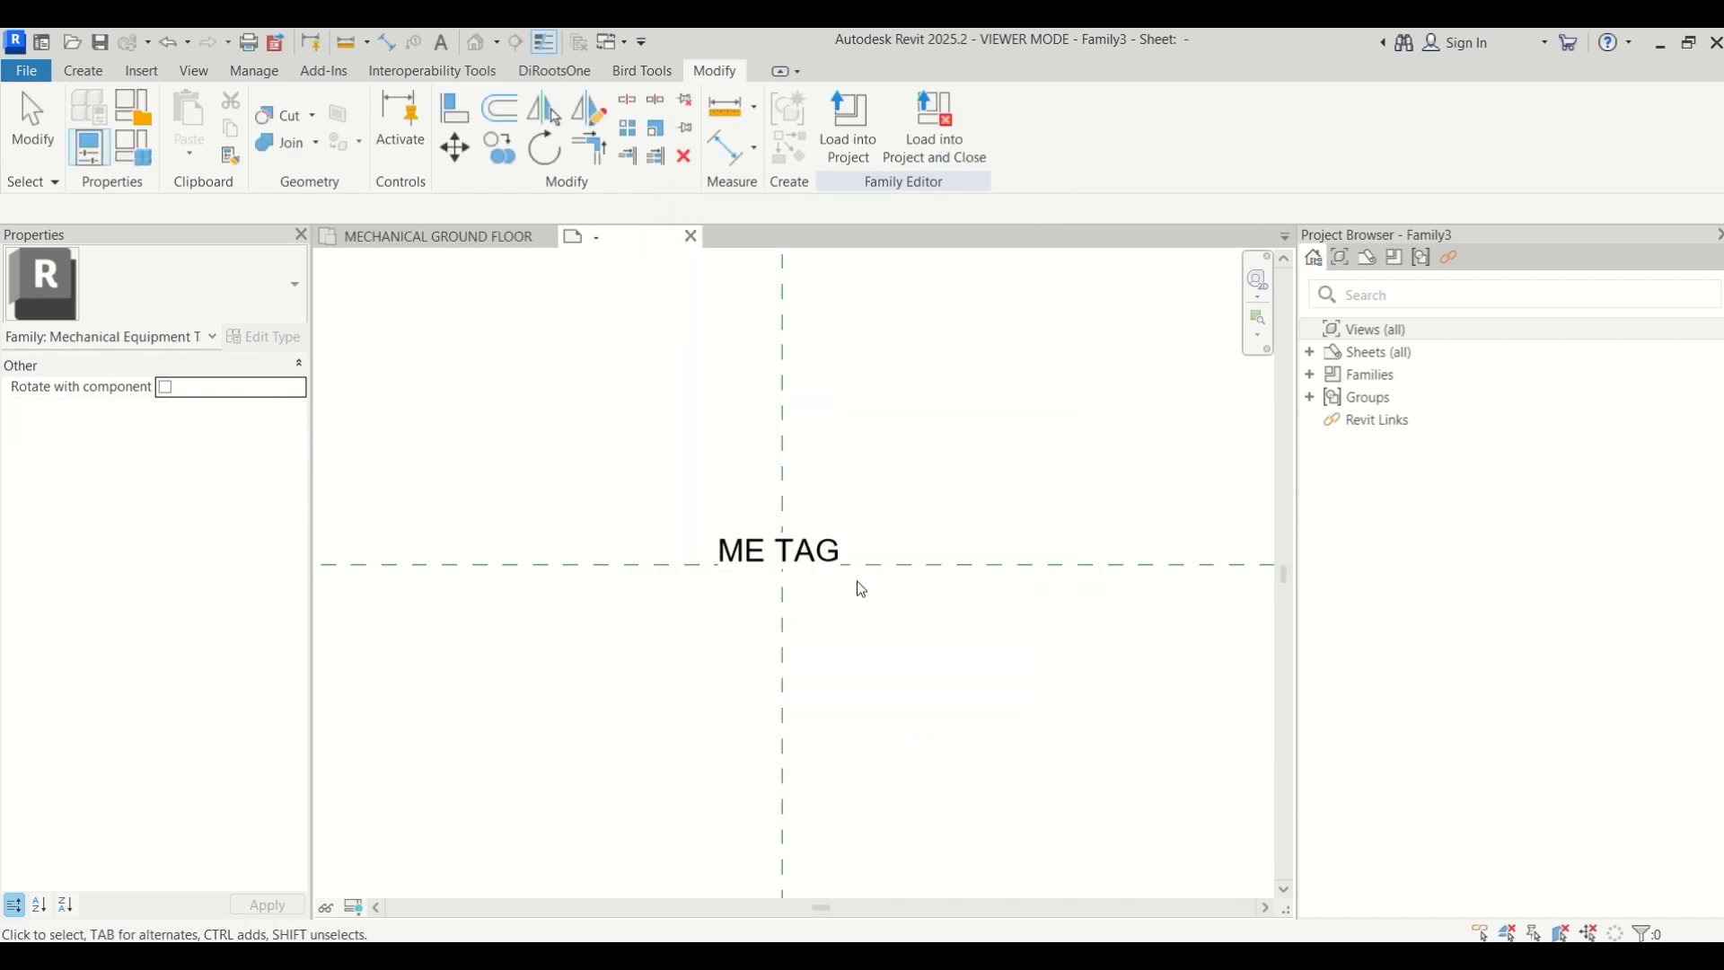
Try to load the recategorized ME TAG family into the mechanical equipment project
click(853, 127)
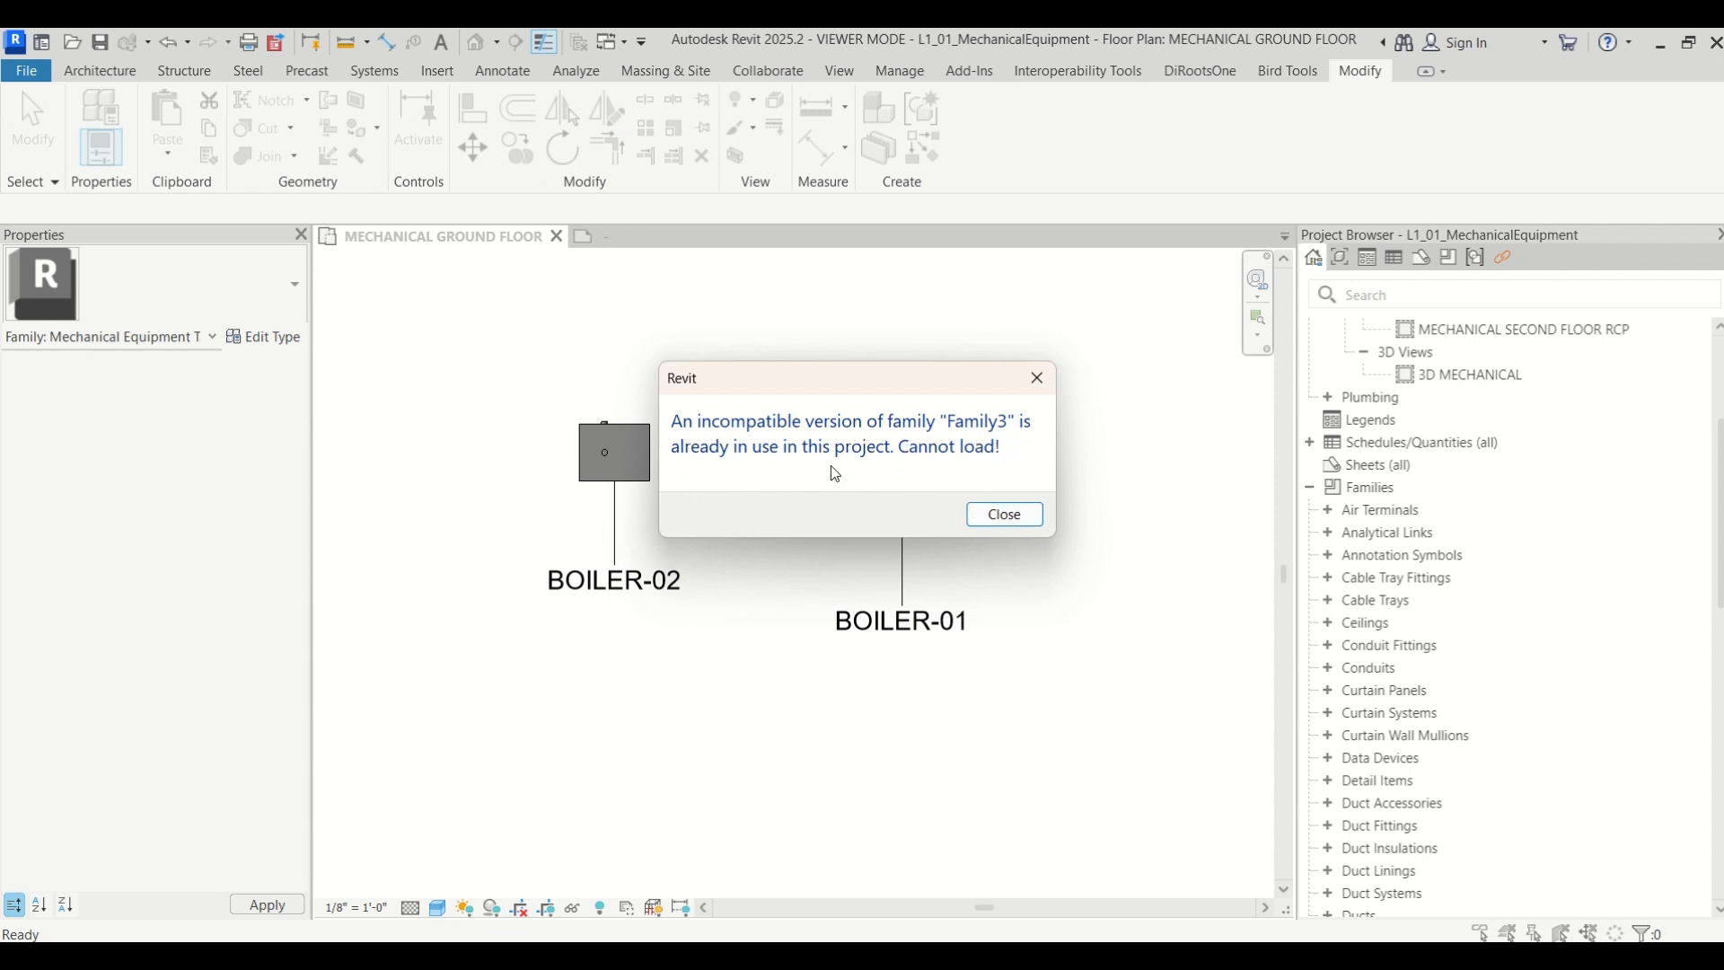
click(992, 513)
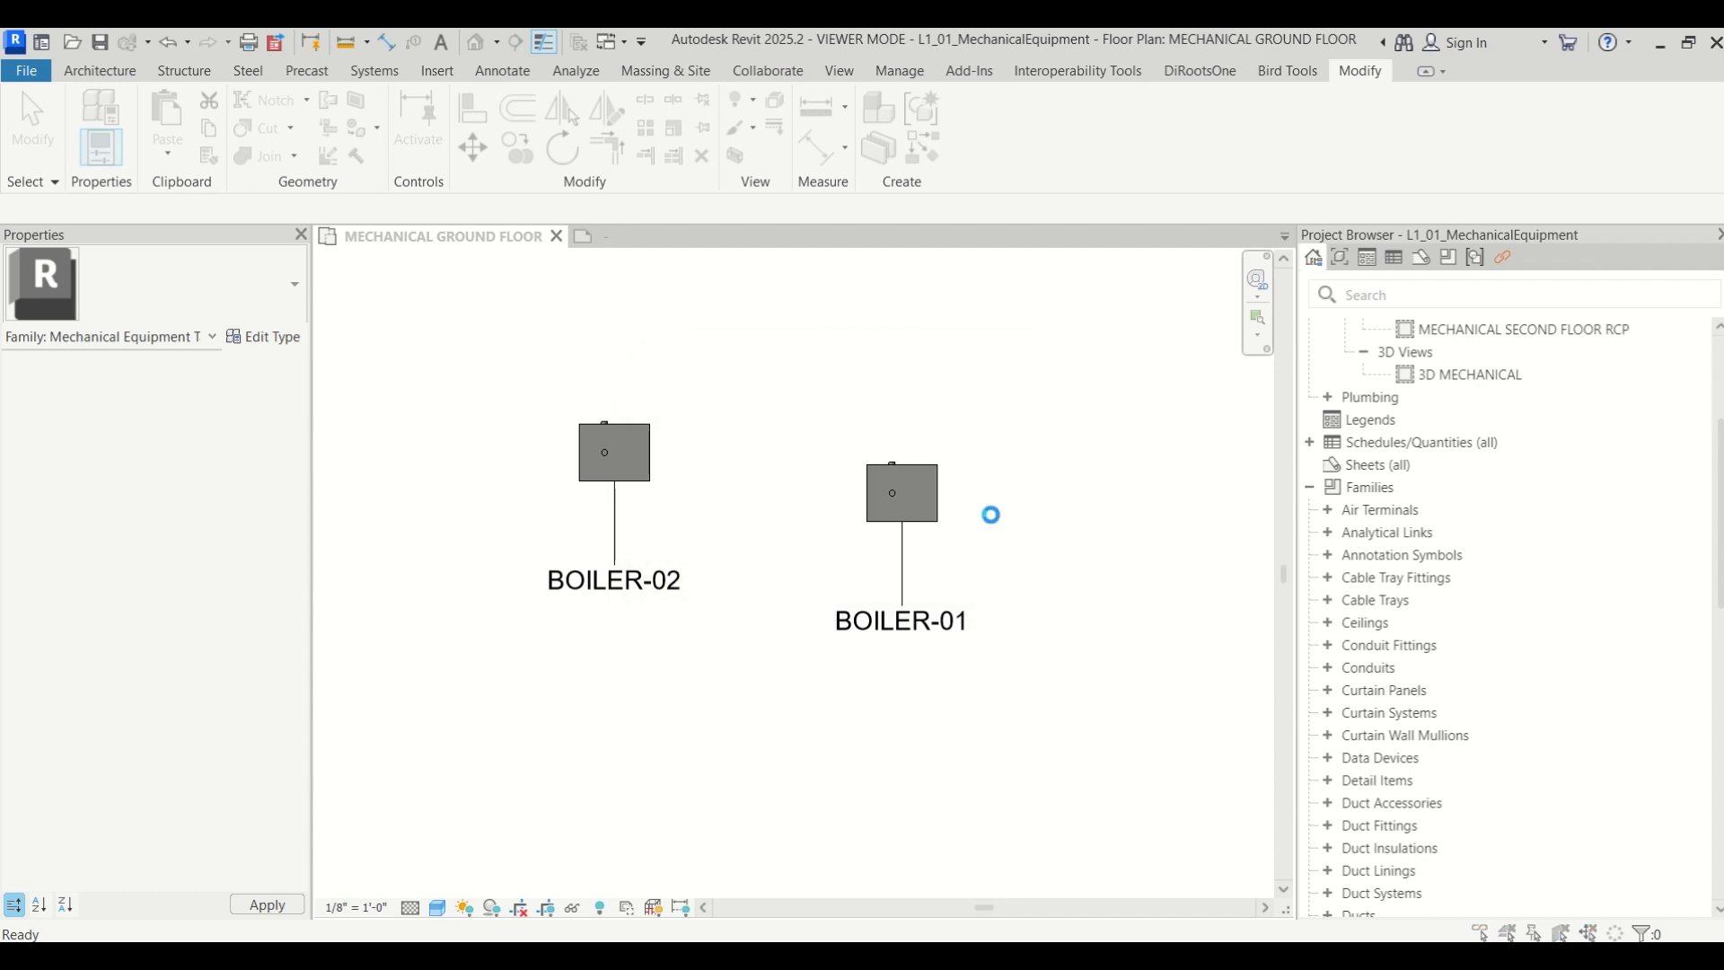
click(1006, 530)
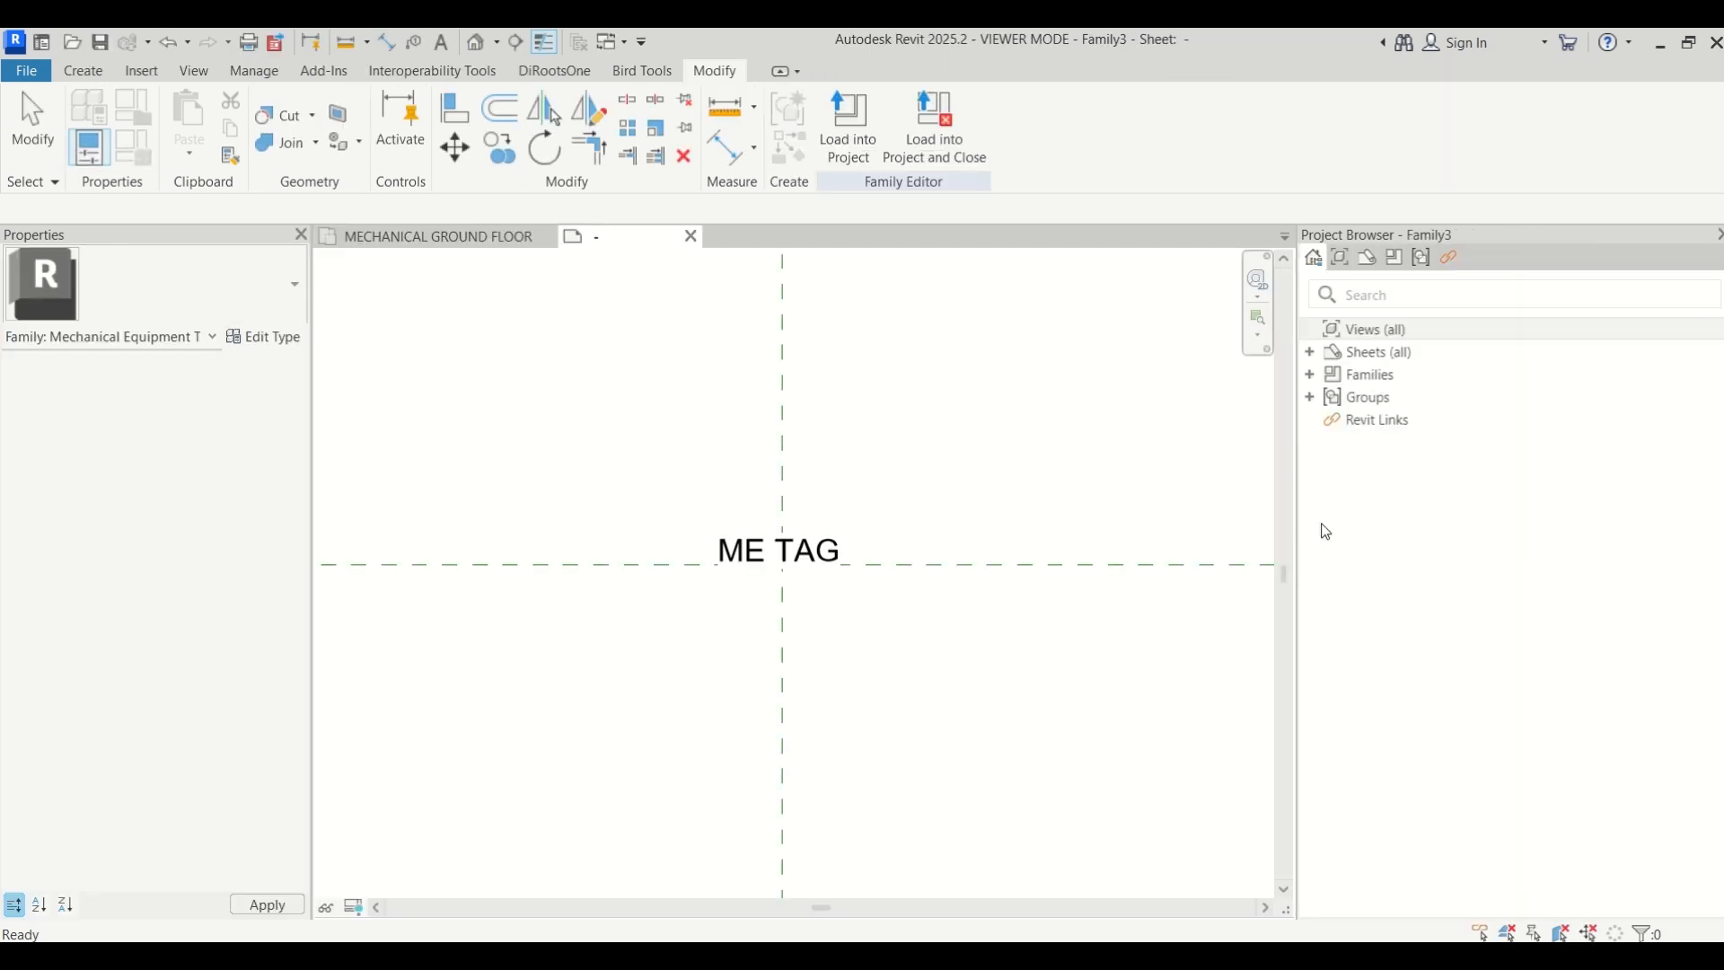
Find the Family3 annotation symbol in the mechanical equipment project by searching for Family, and delete it
click(381, 239)
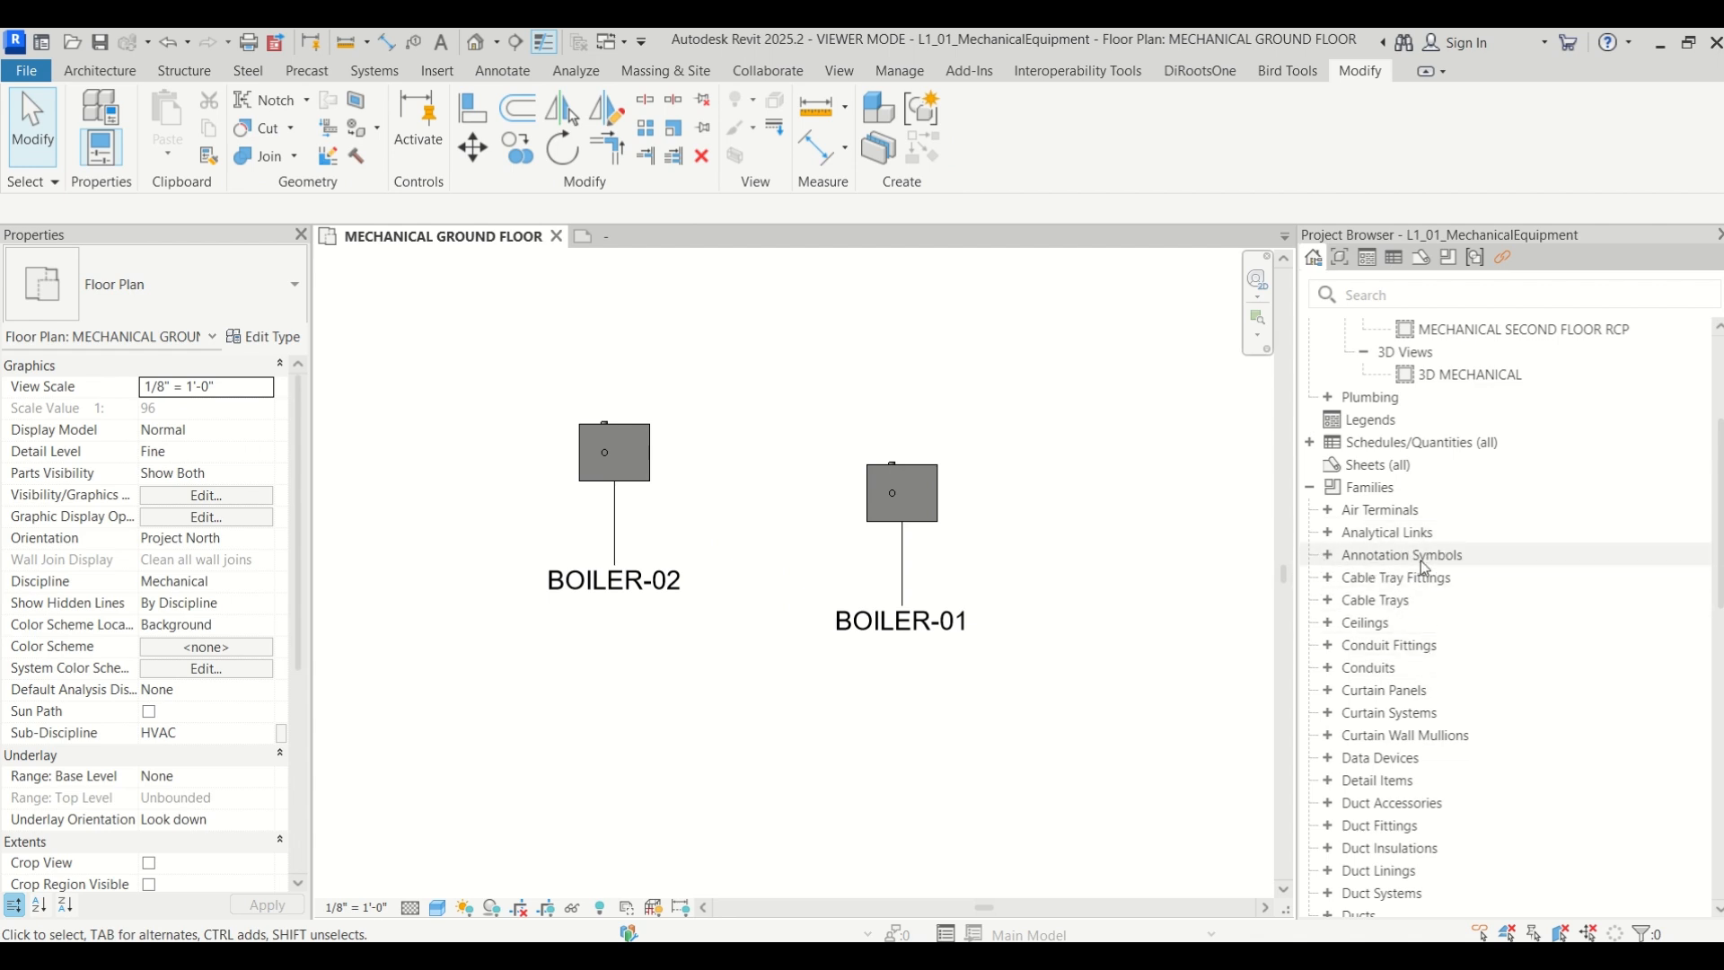
click(607, 238)
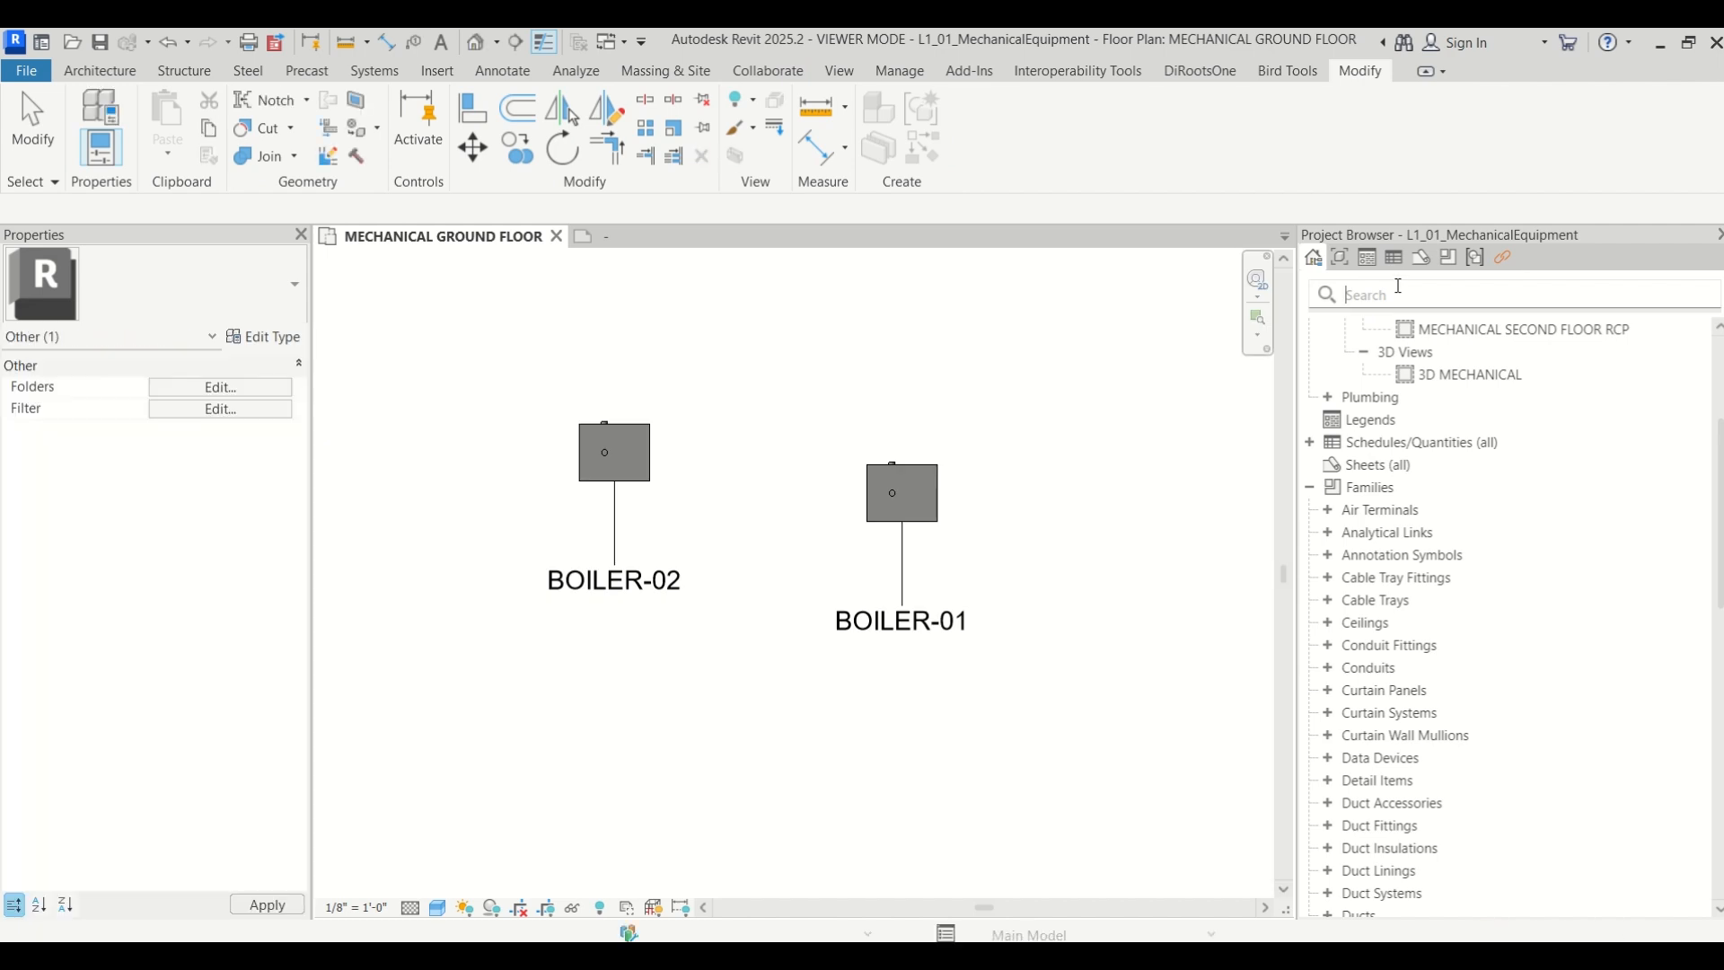
text(Family)
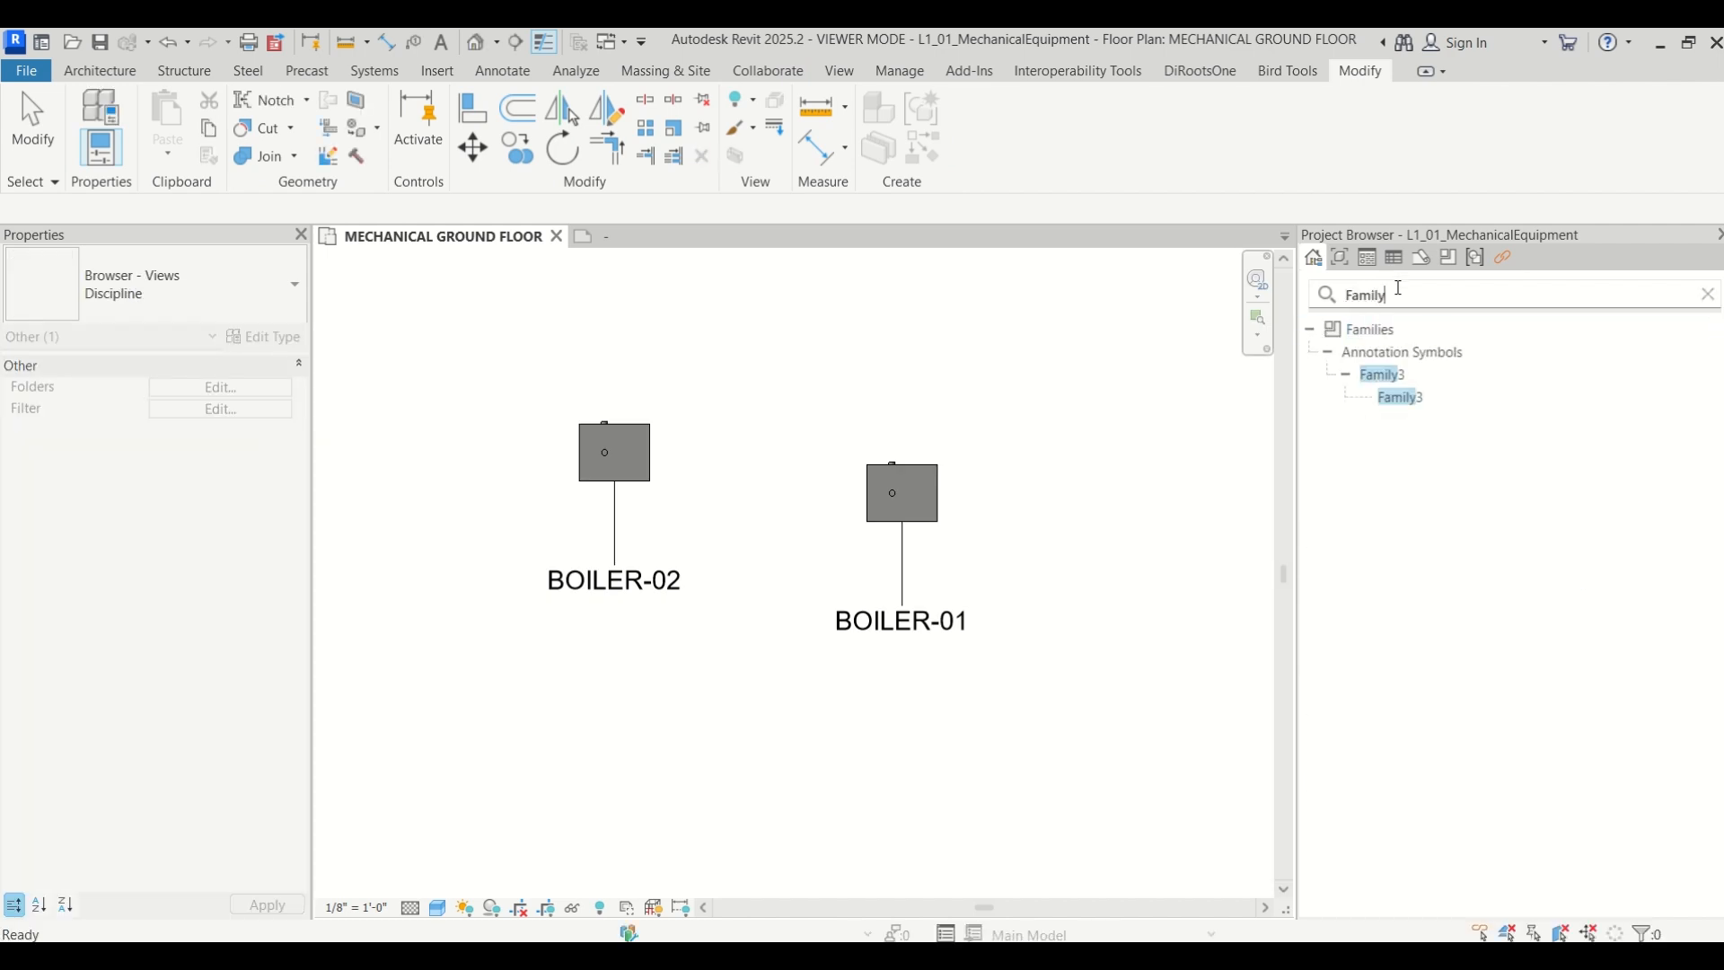
click(1379, 375)
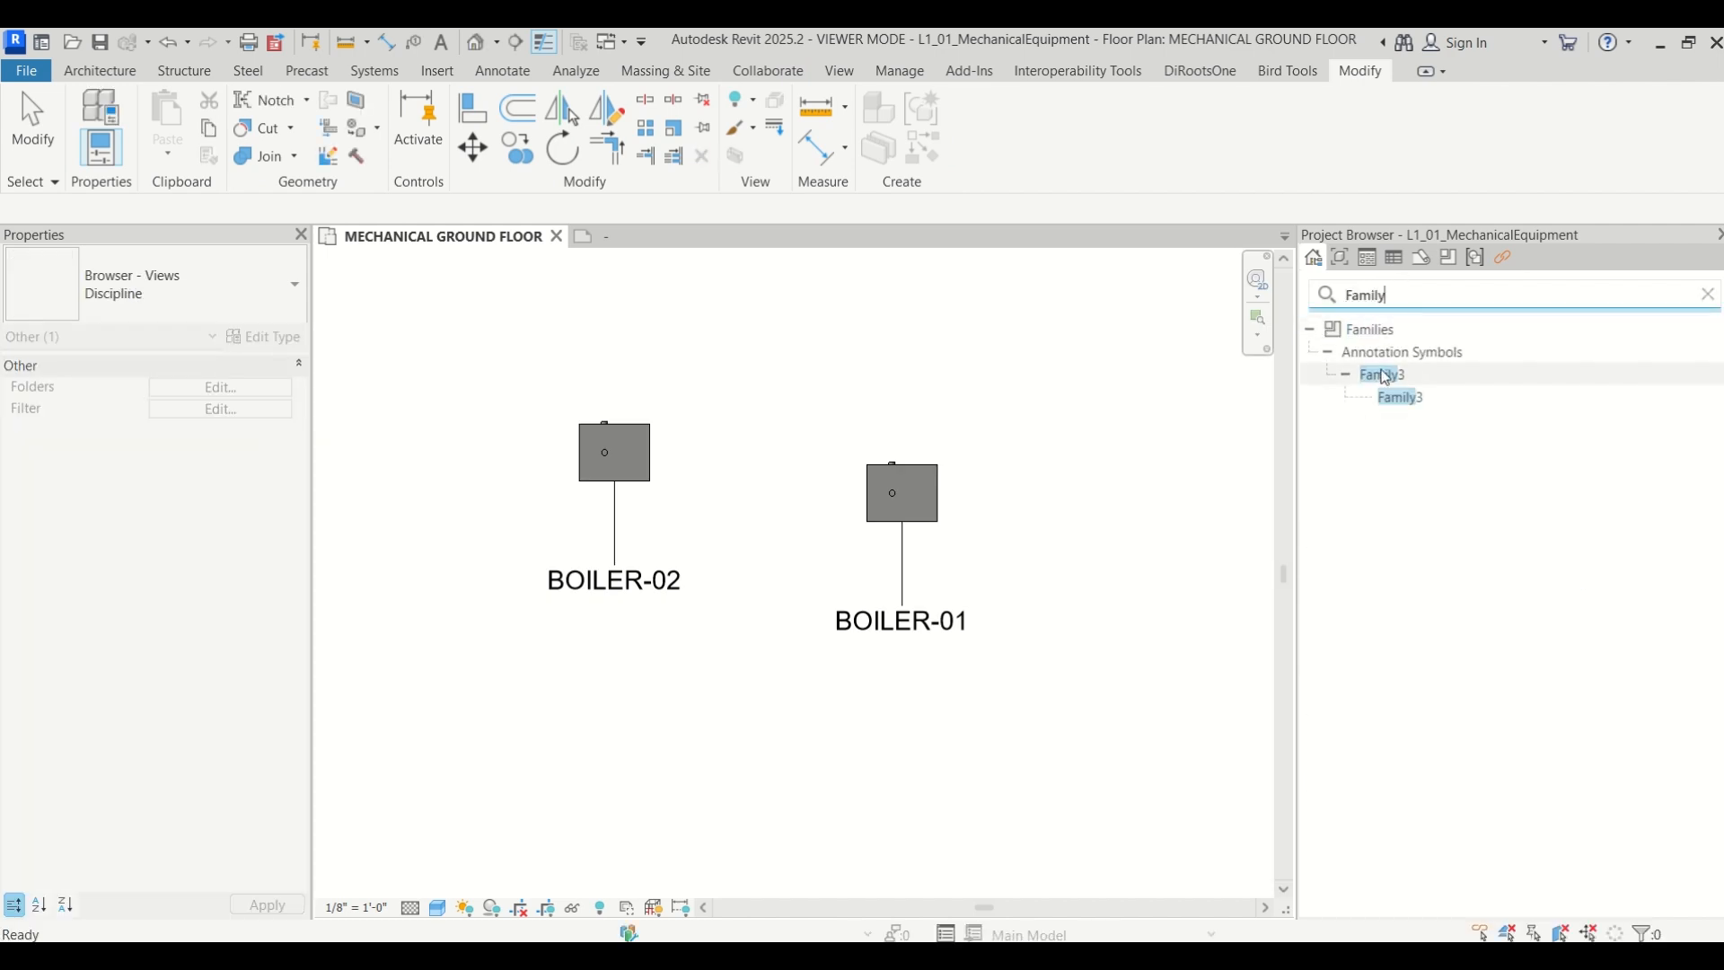
right_click(1373, 374)
click(1414, 415)
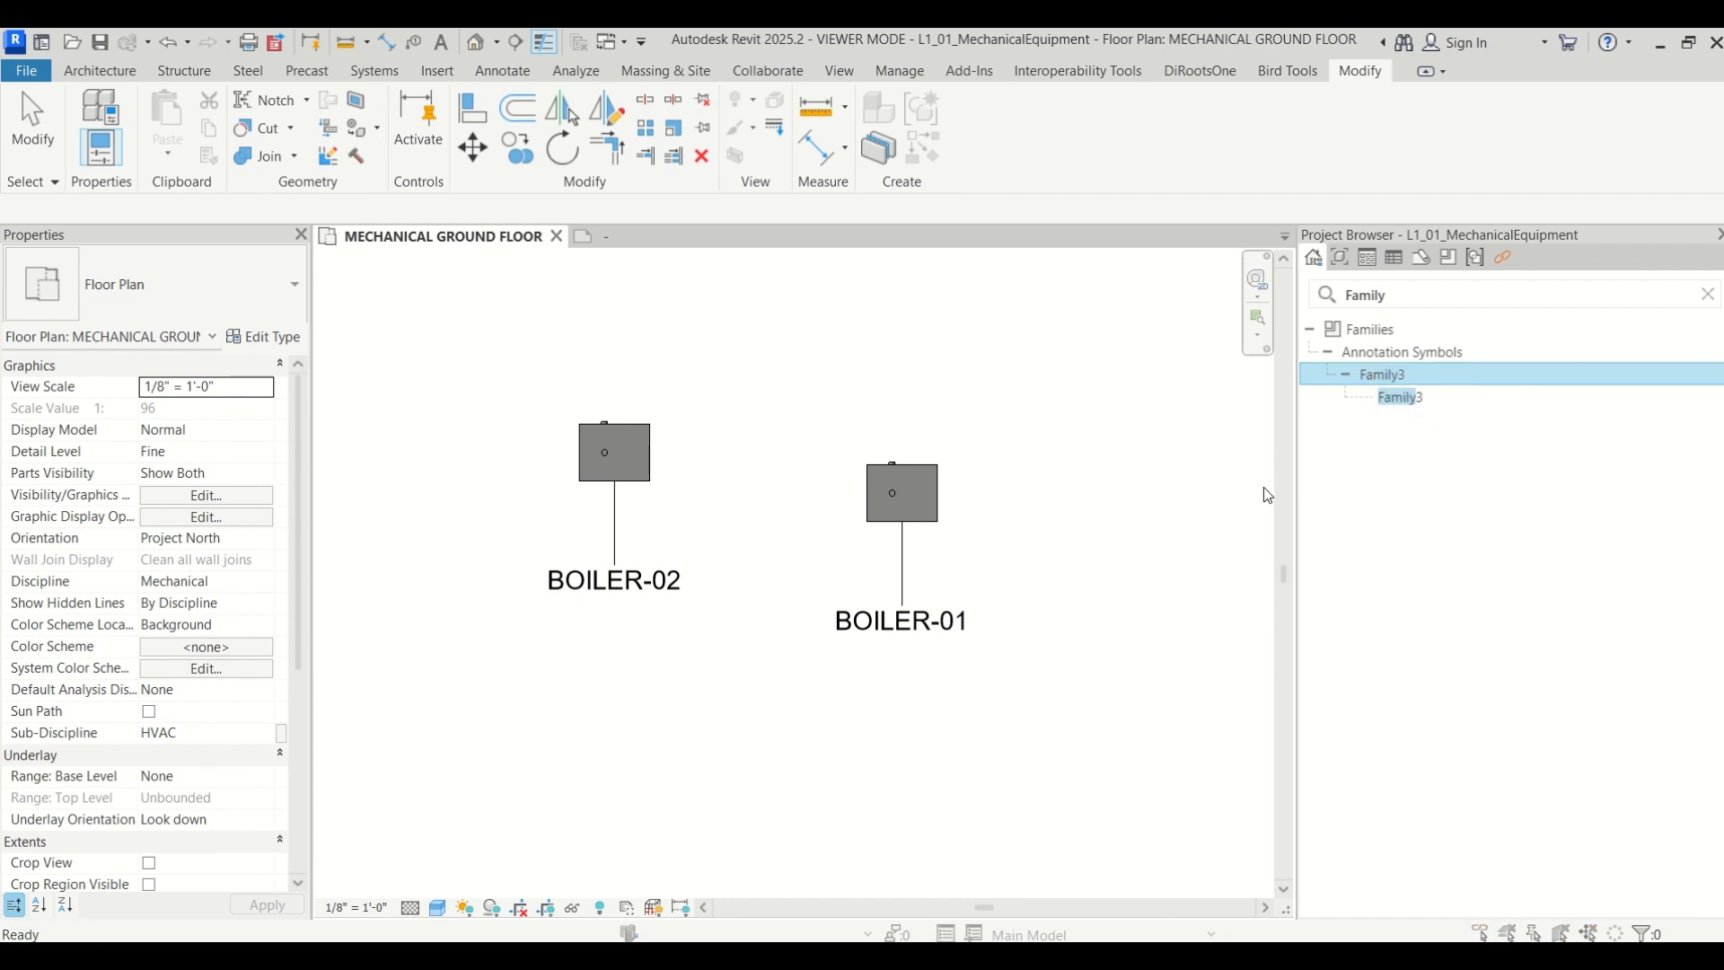
click(945, 573)
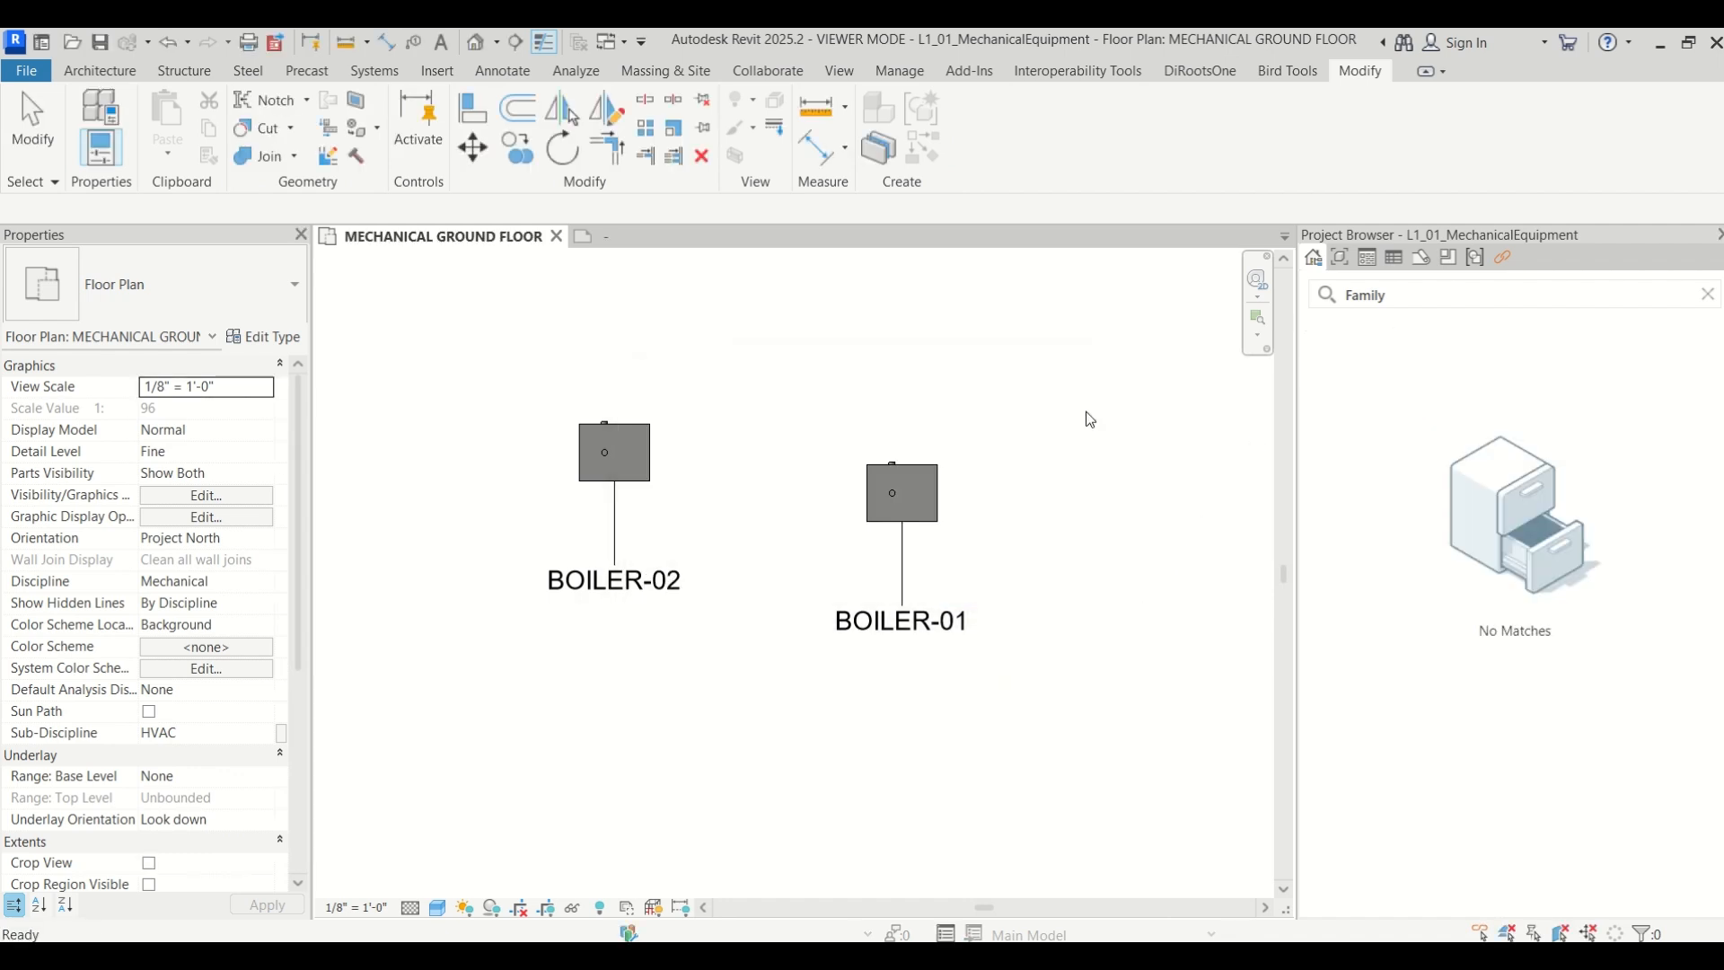
Load the ME TAG family into the project again and tag the BOILER-01 equipment with it, placing the tag beside the boiler with a leader
click(616, 235)
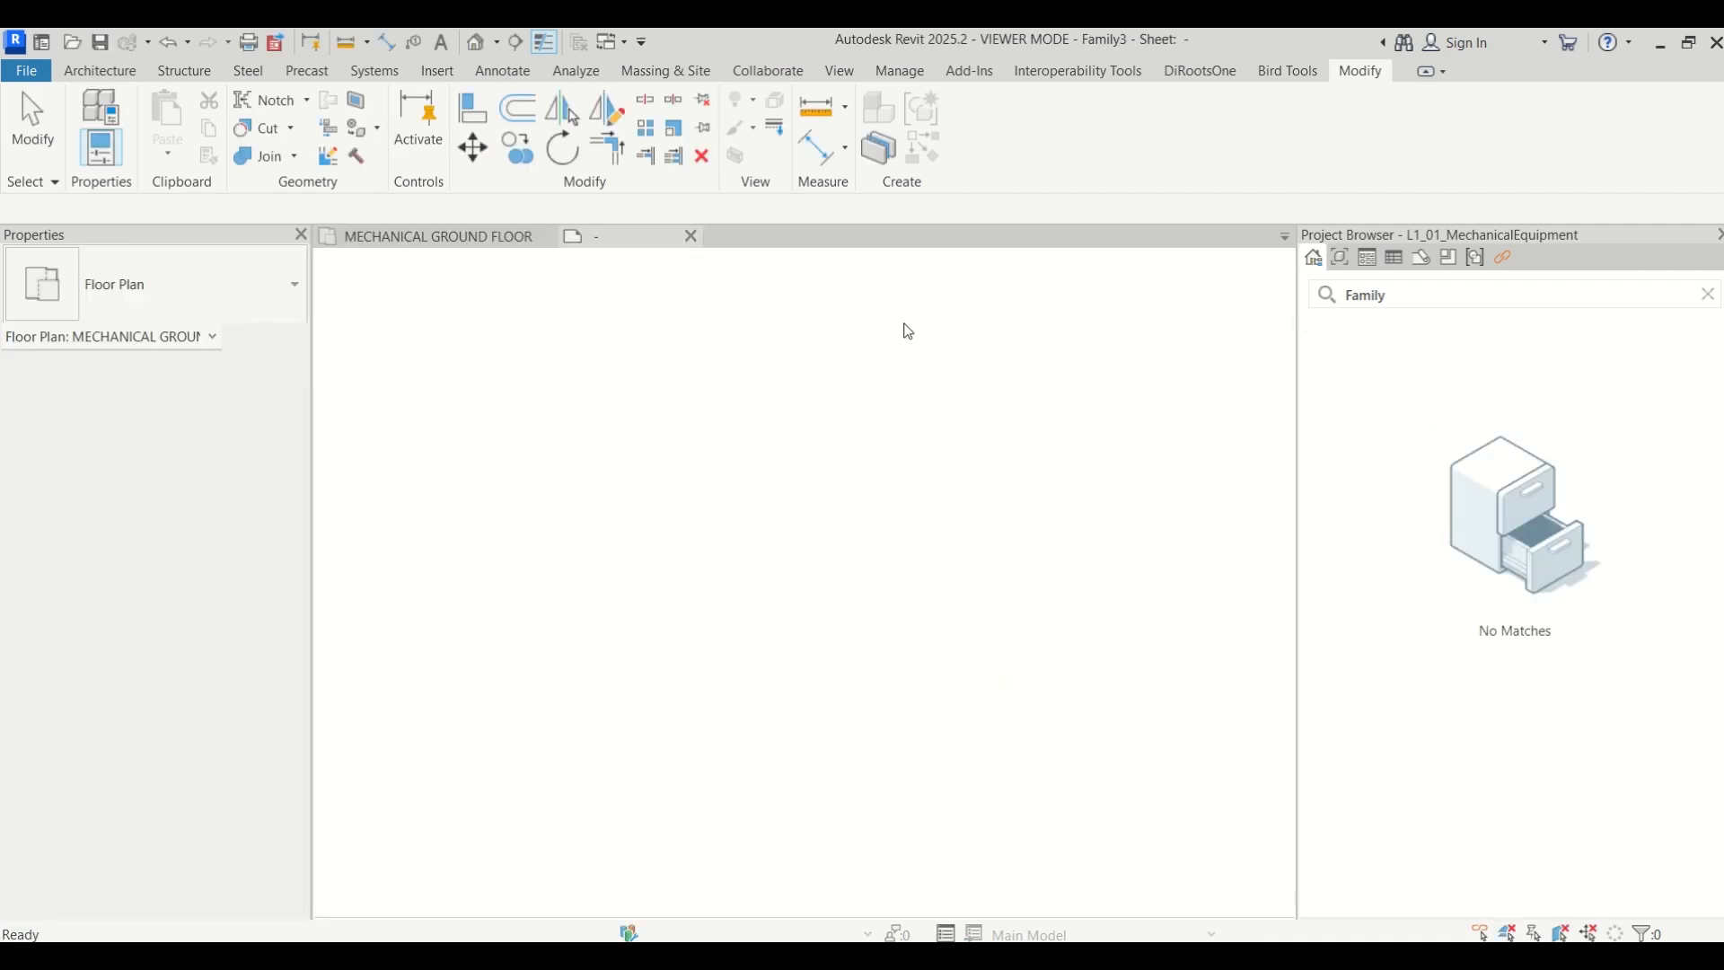
click(849, 128)
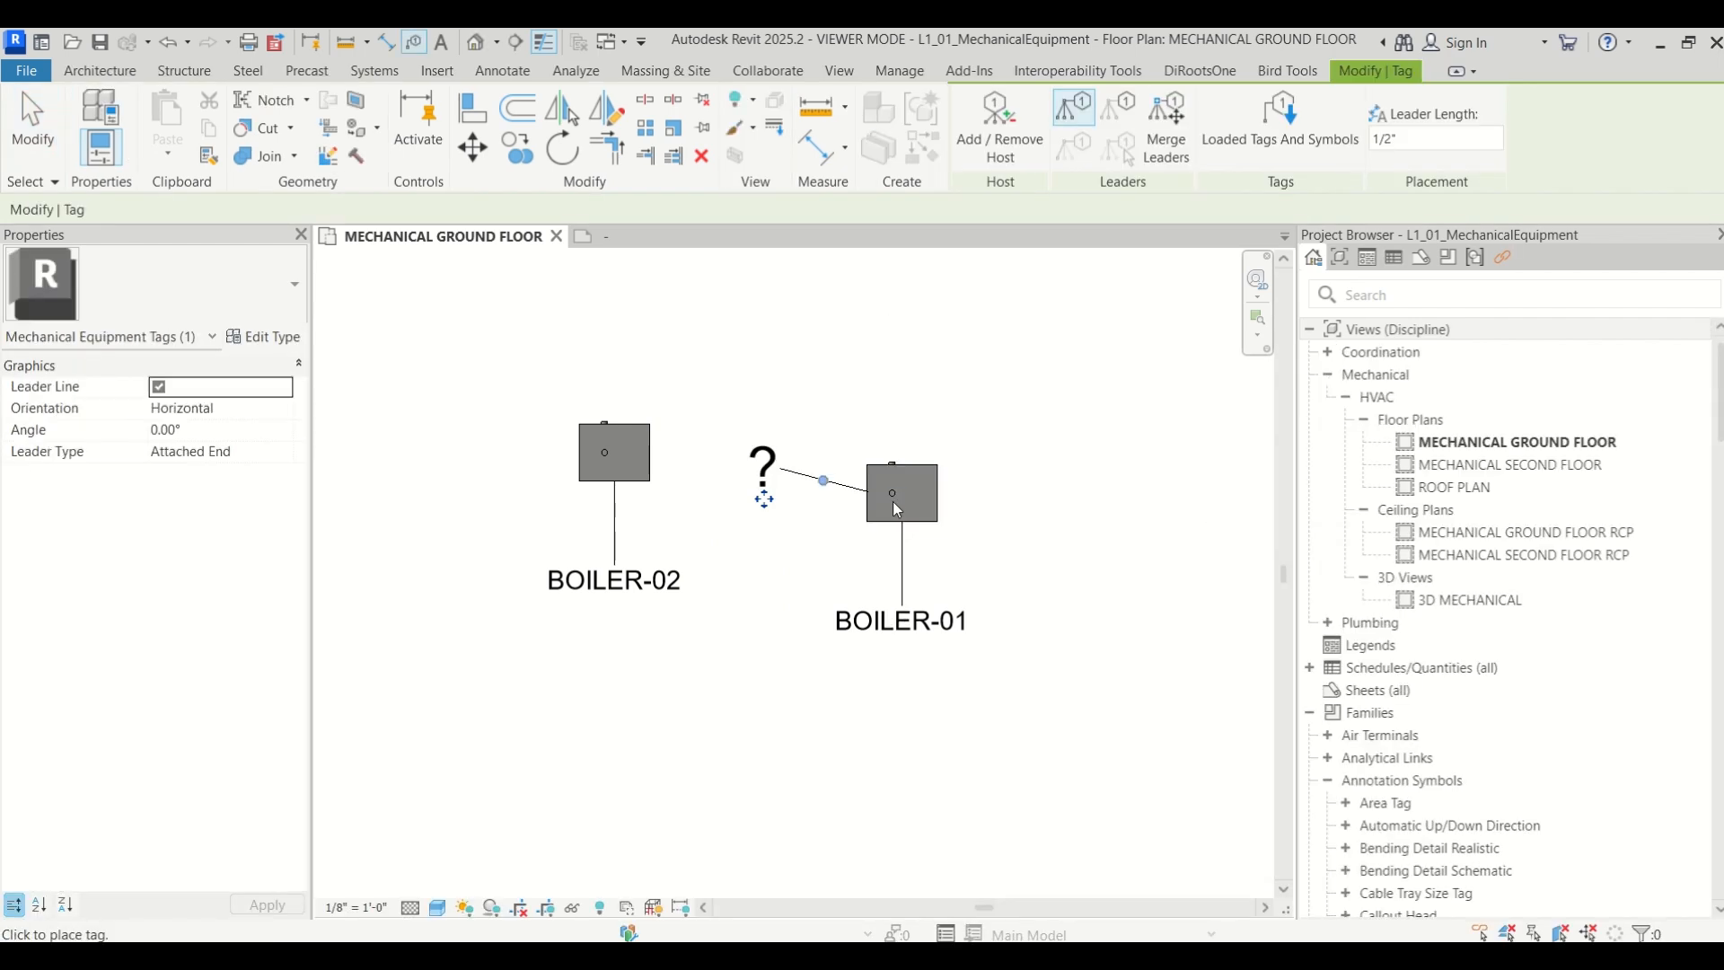
click(782, 476)
key(Escape)
click(762, 498)
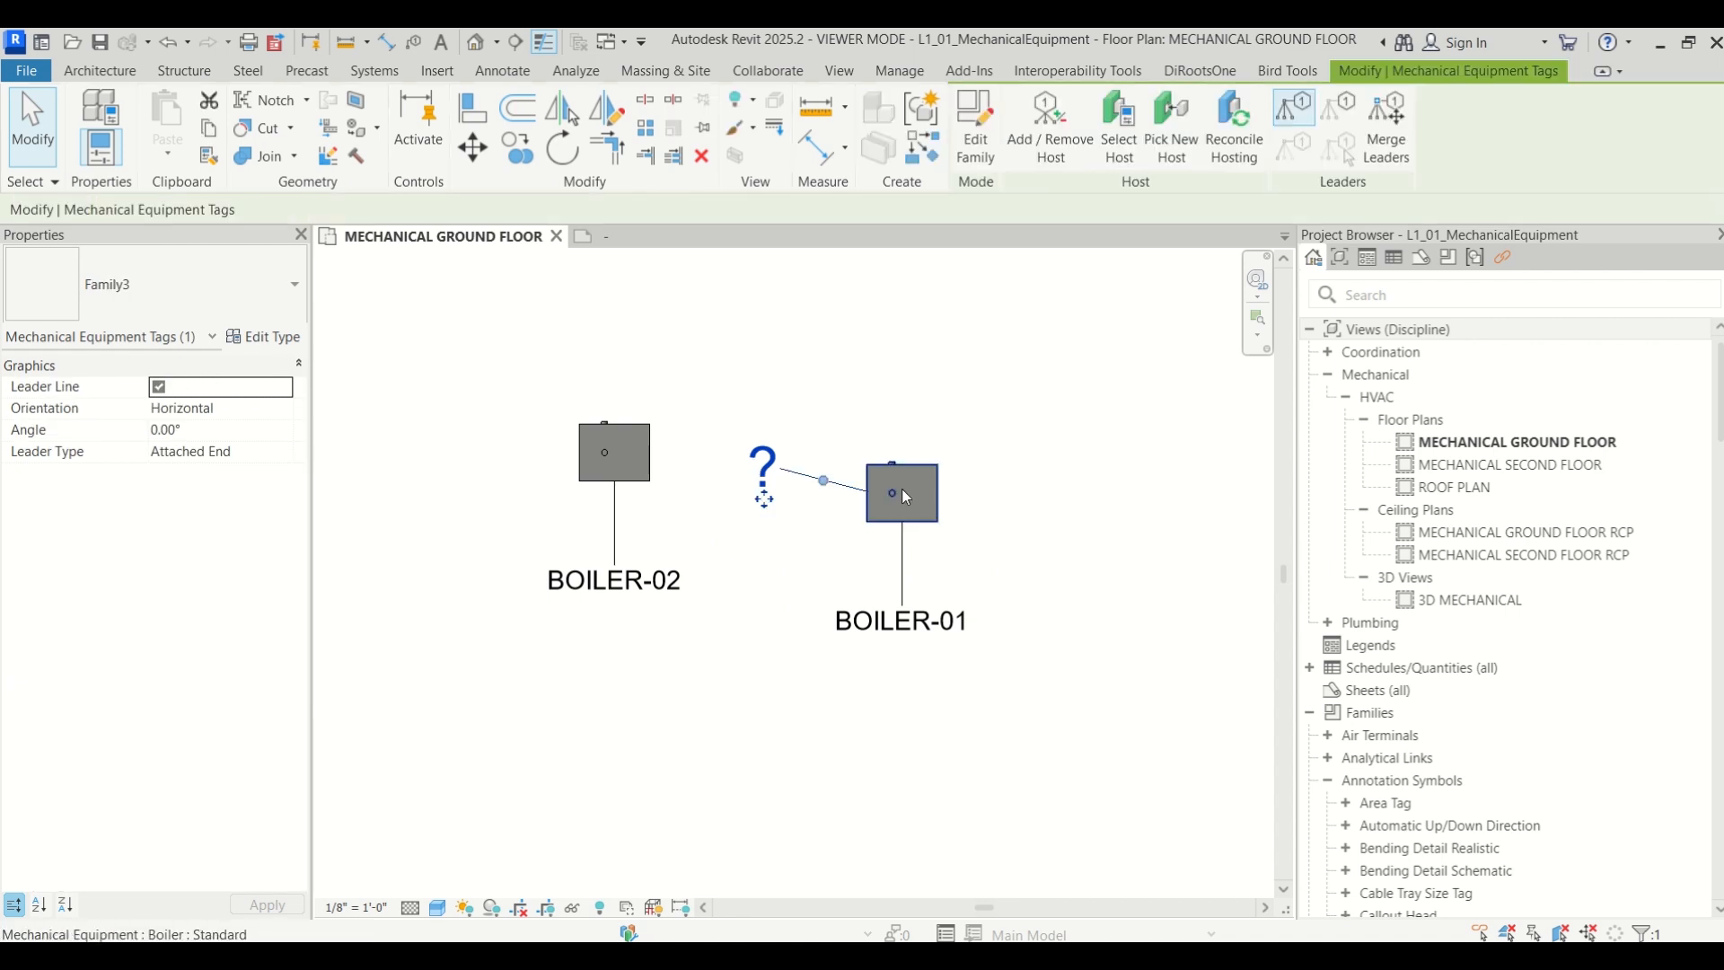
Check the BOILER-01 equipment's instance properties for the ME TAG parameter, and clear the selection
click(900, 510)
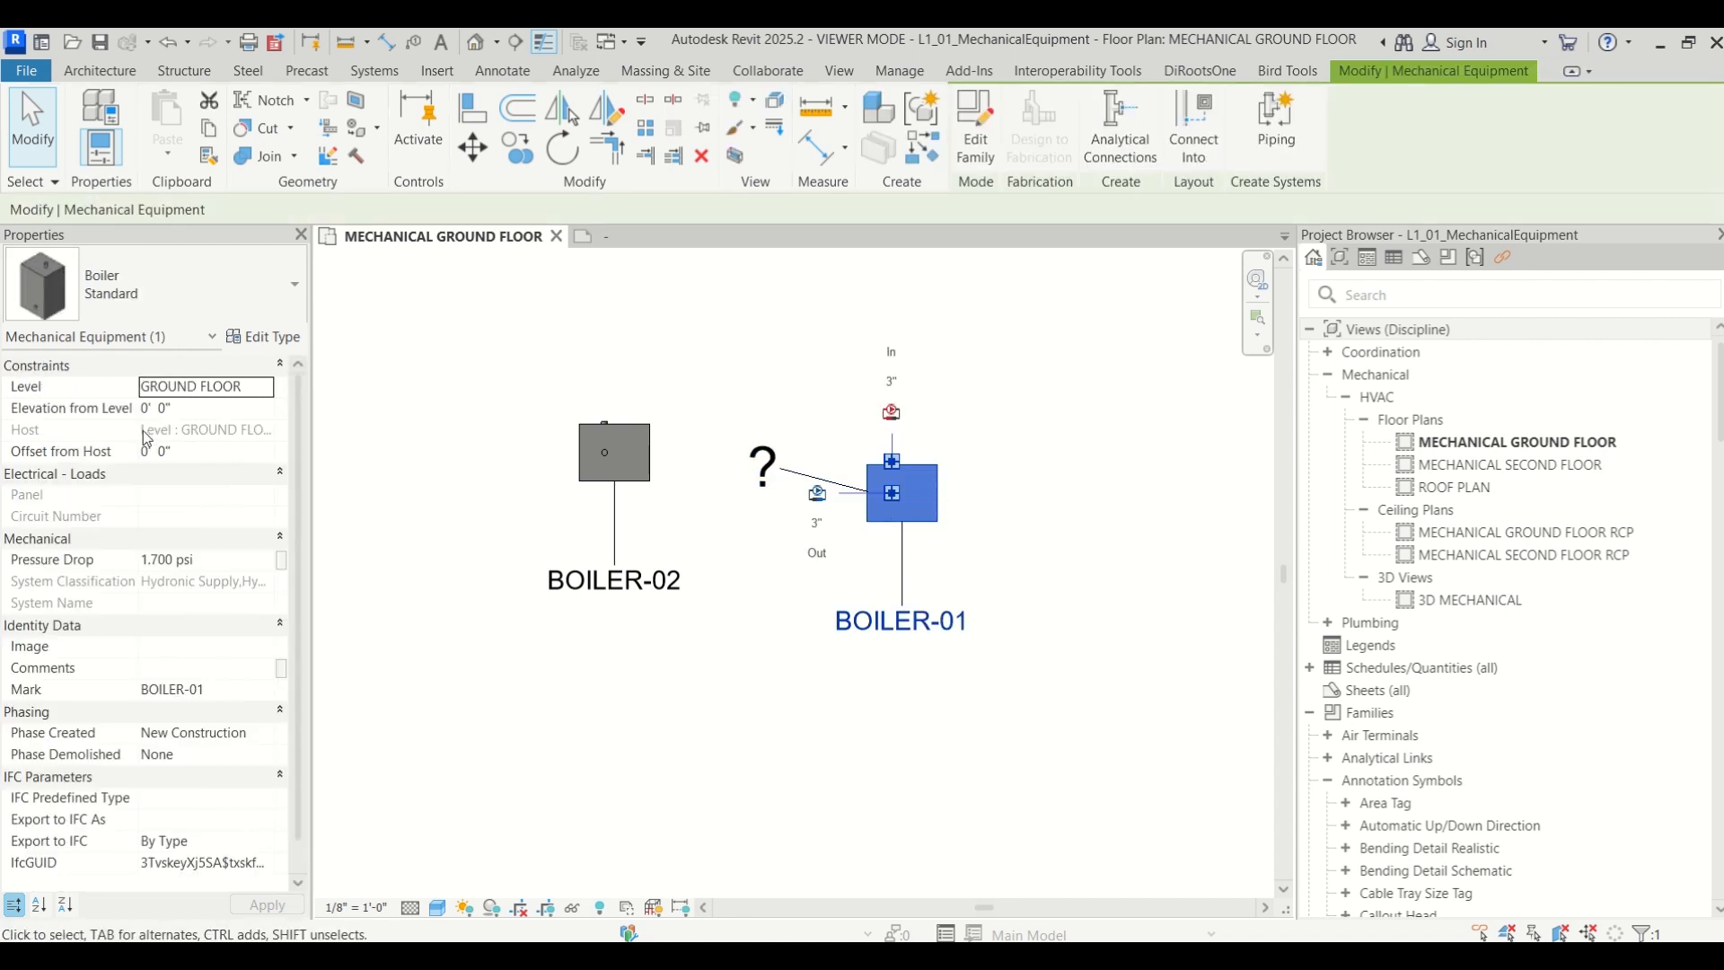
scroll(144, 505, down, 1)
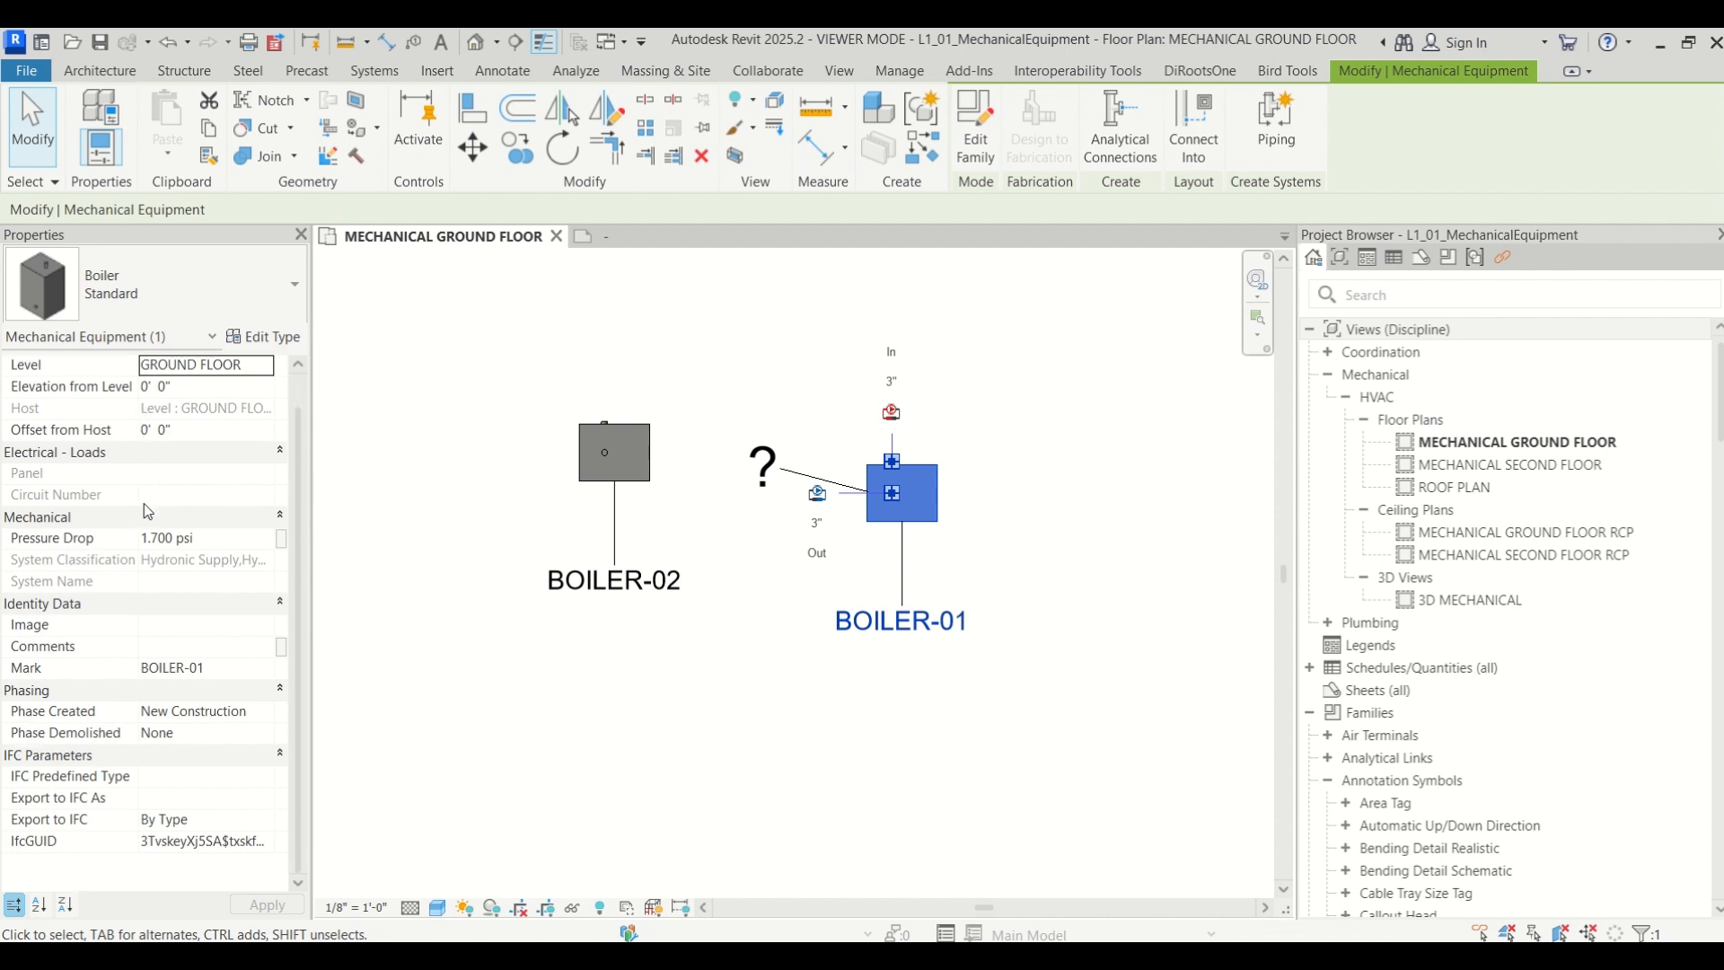
scroll(143, 748, up, 1)
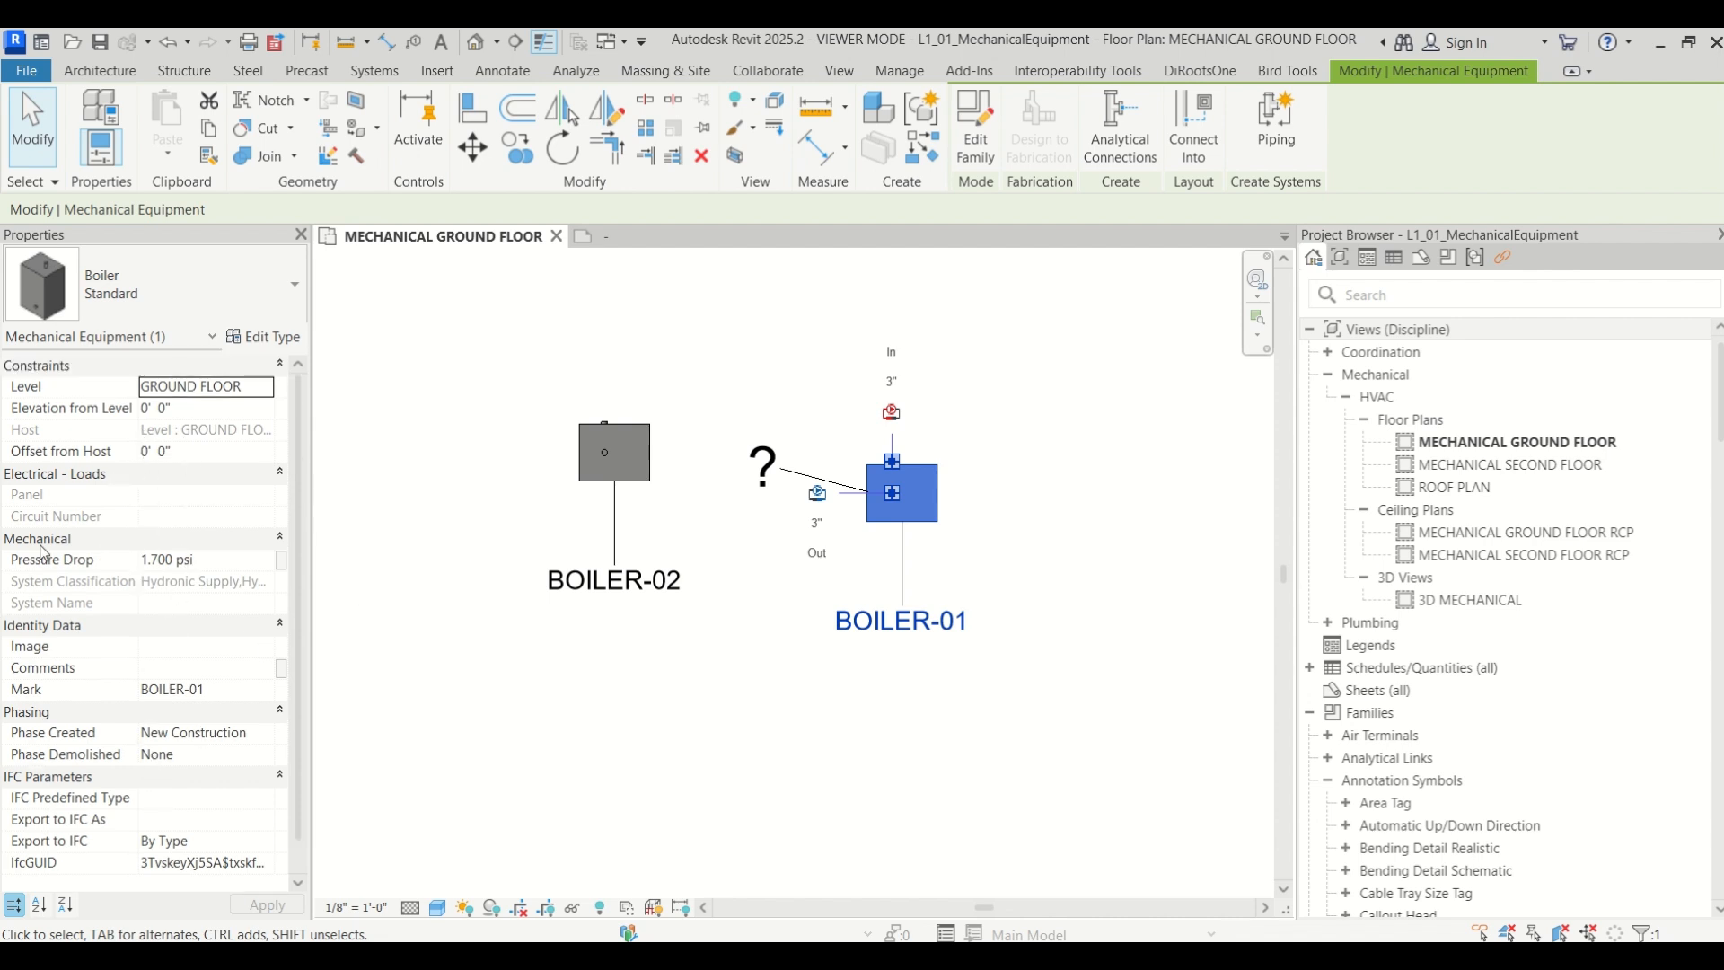
click(564, 686)
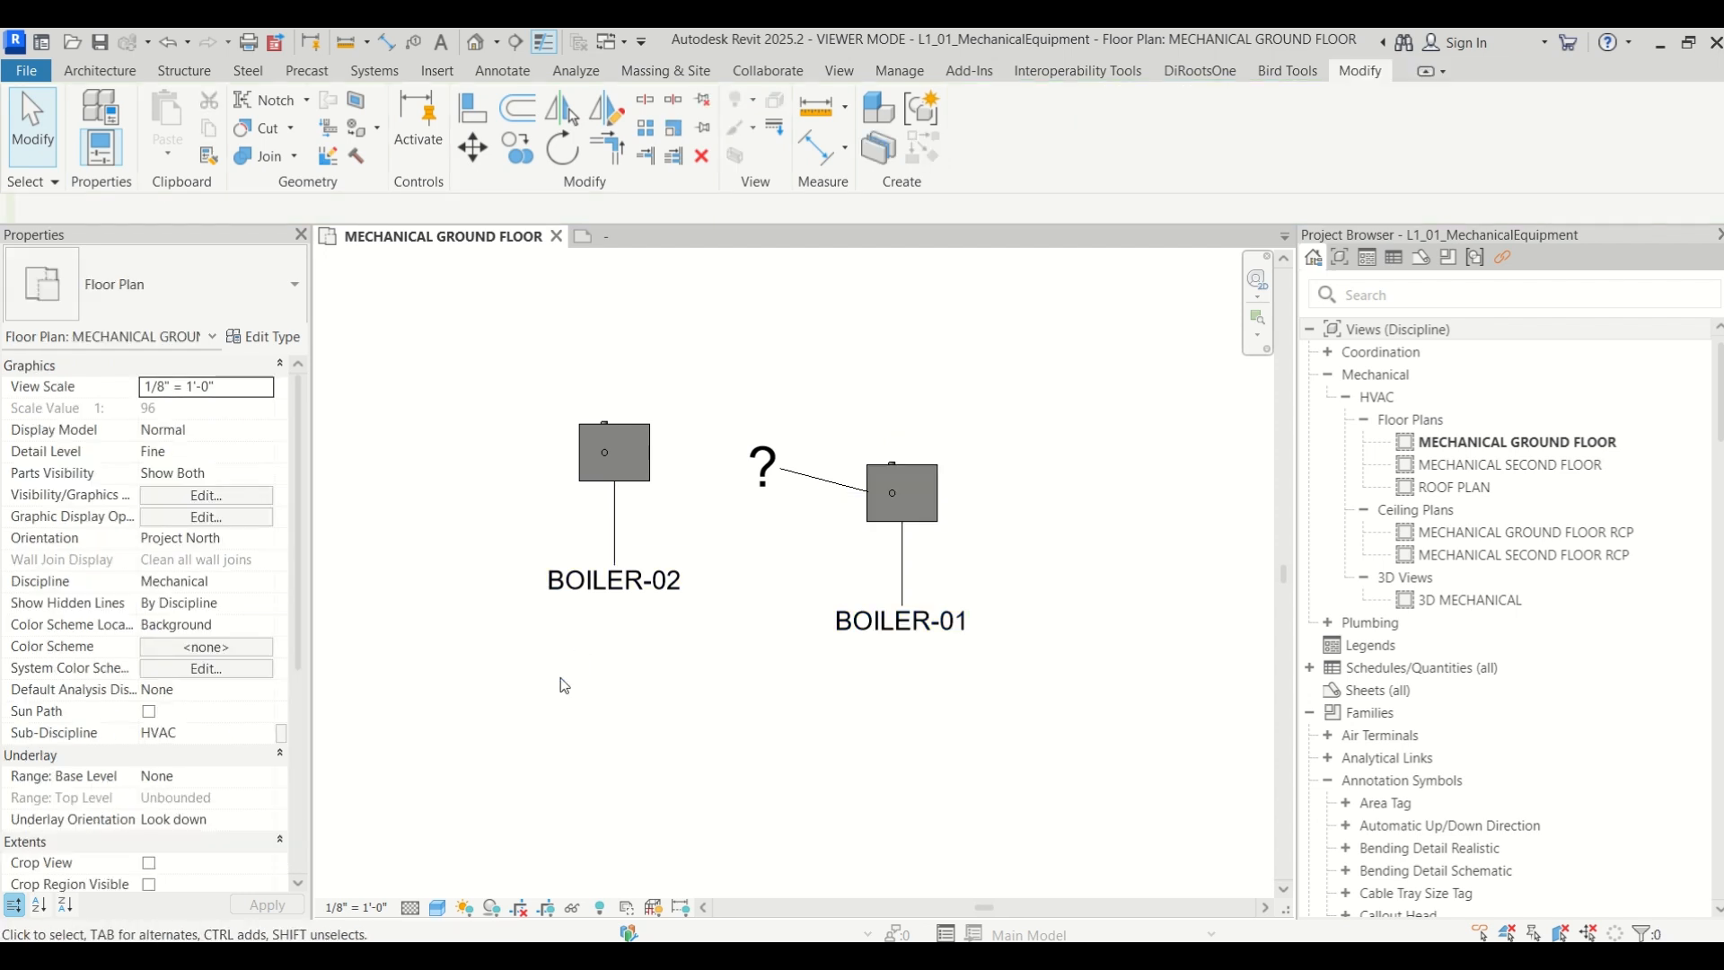
Check the shared parameter file for the ME TAG parameter in the MECHANICAL EQUIPMENT TAGS group
click(900, 75)
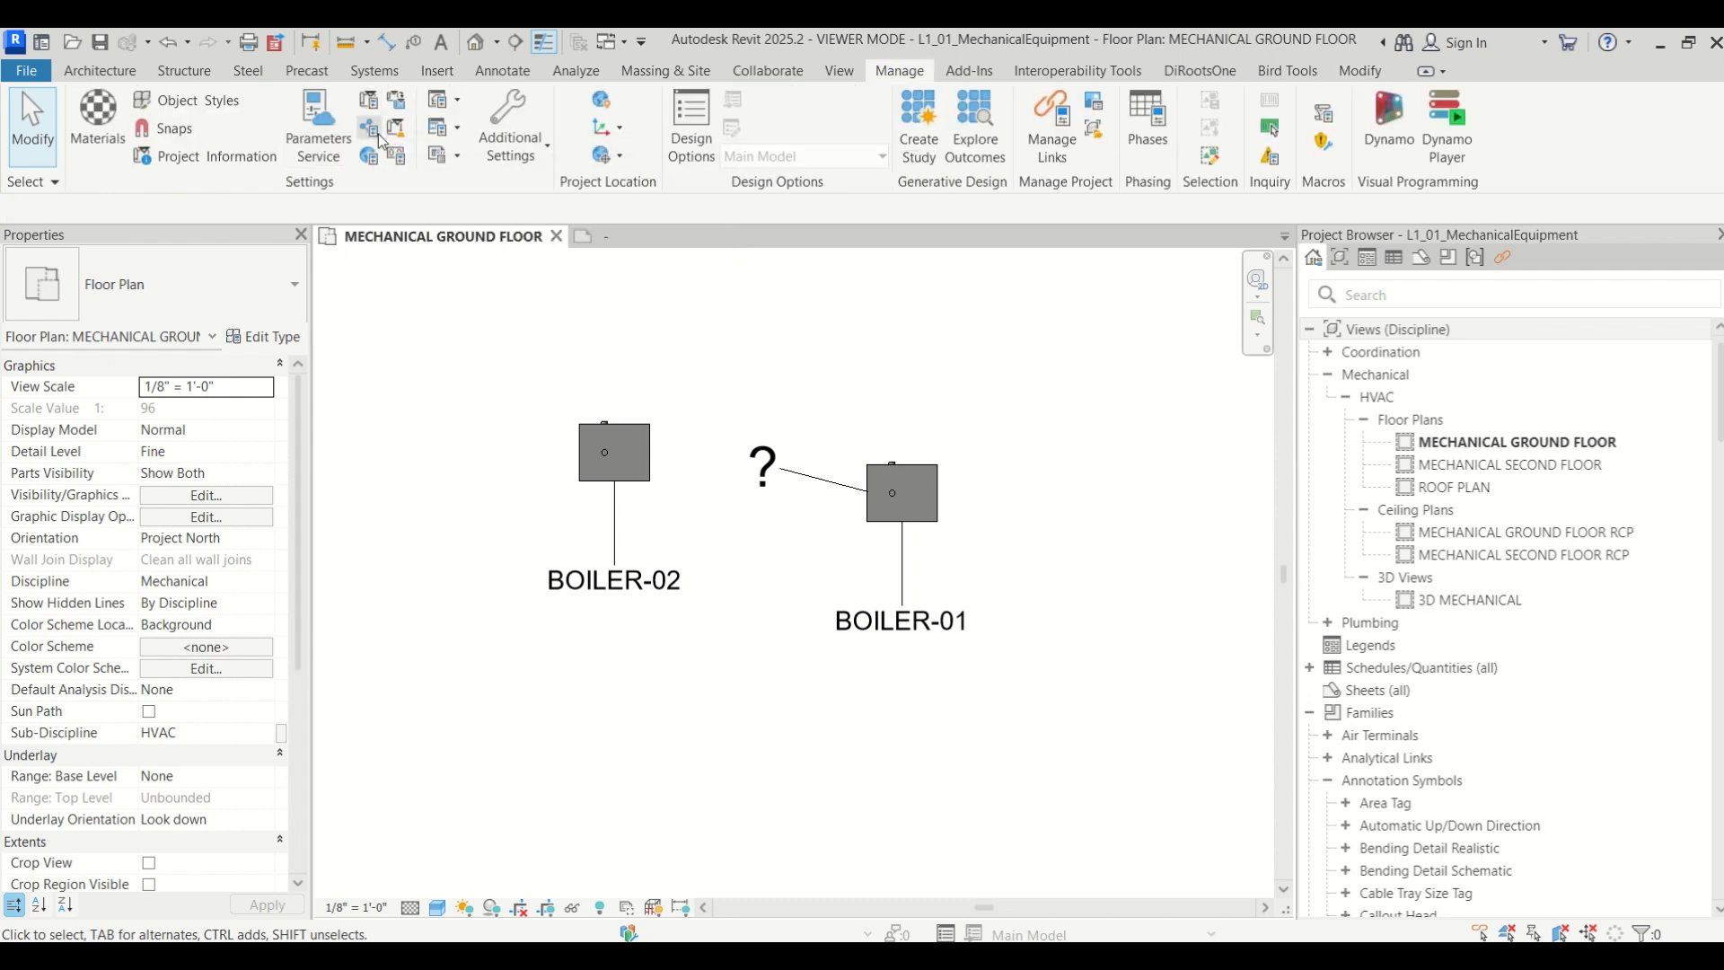
click(378, 141)
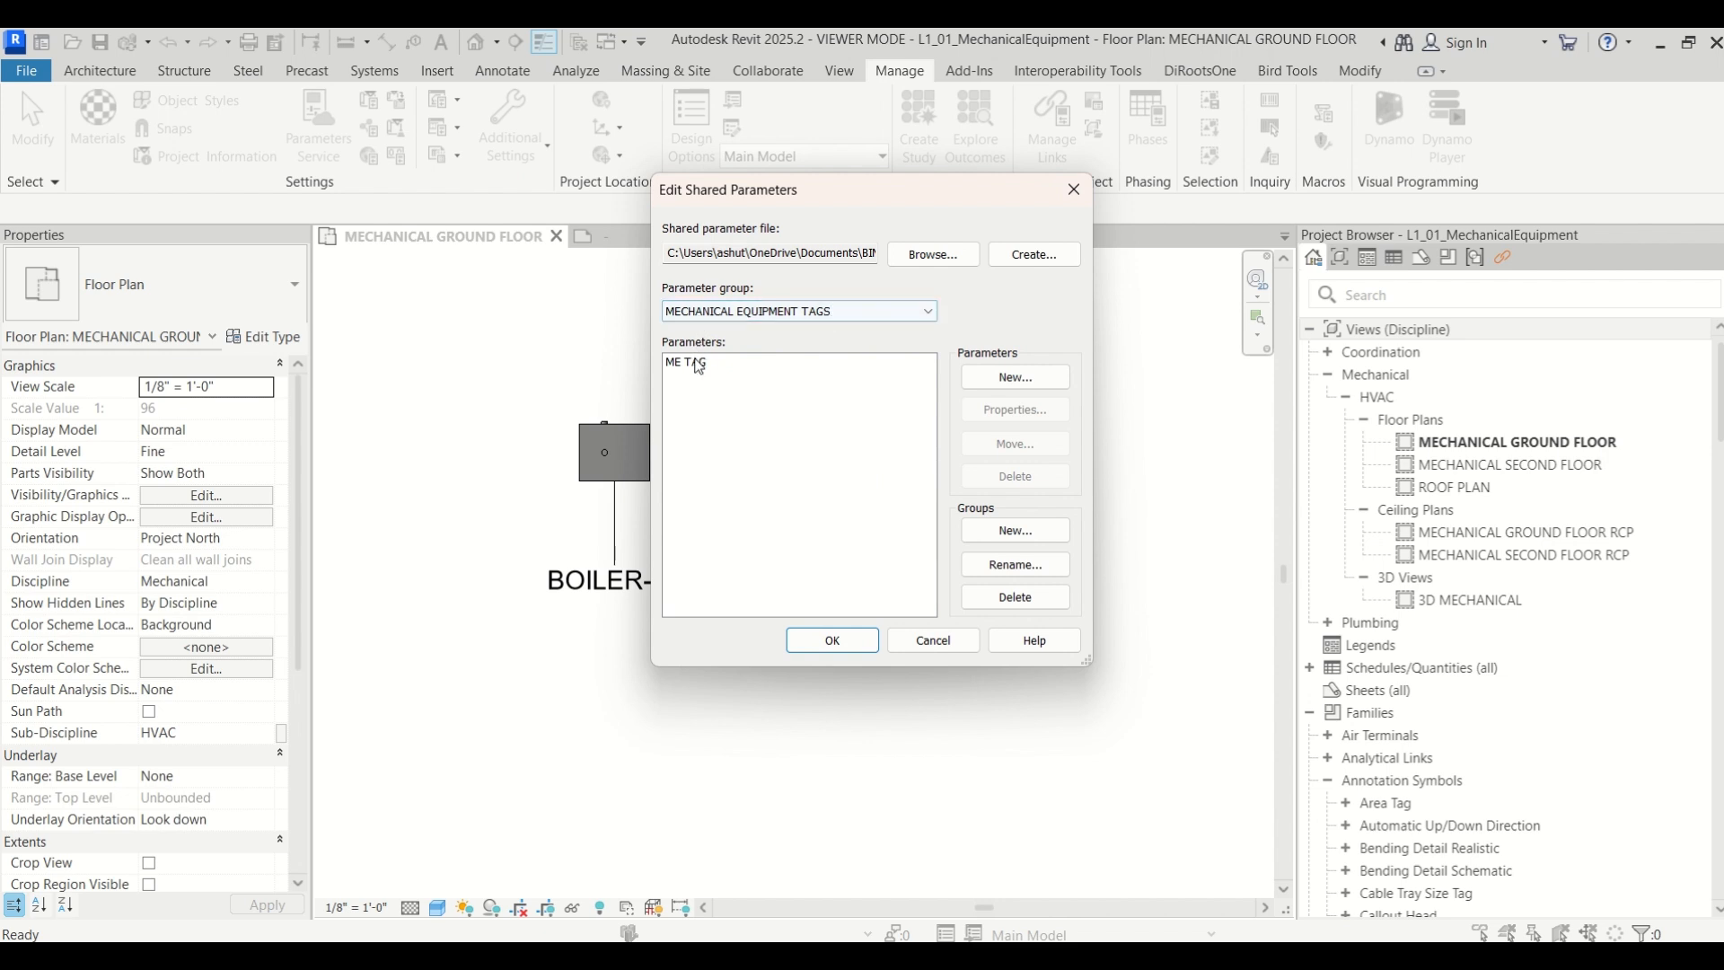
click(754, 364)
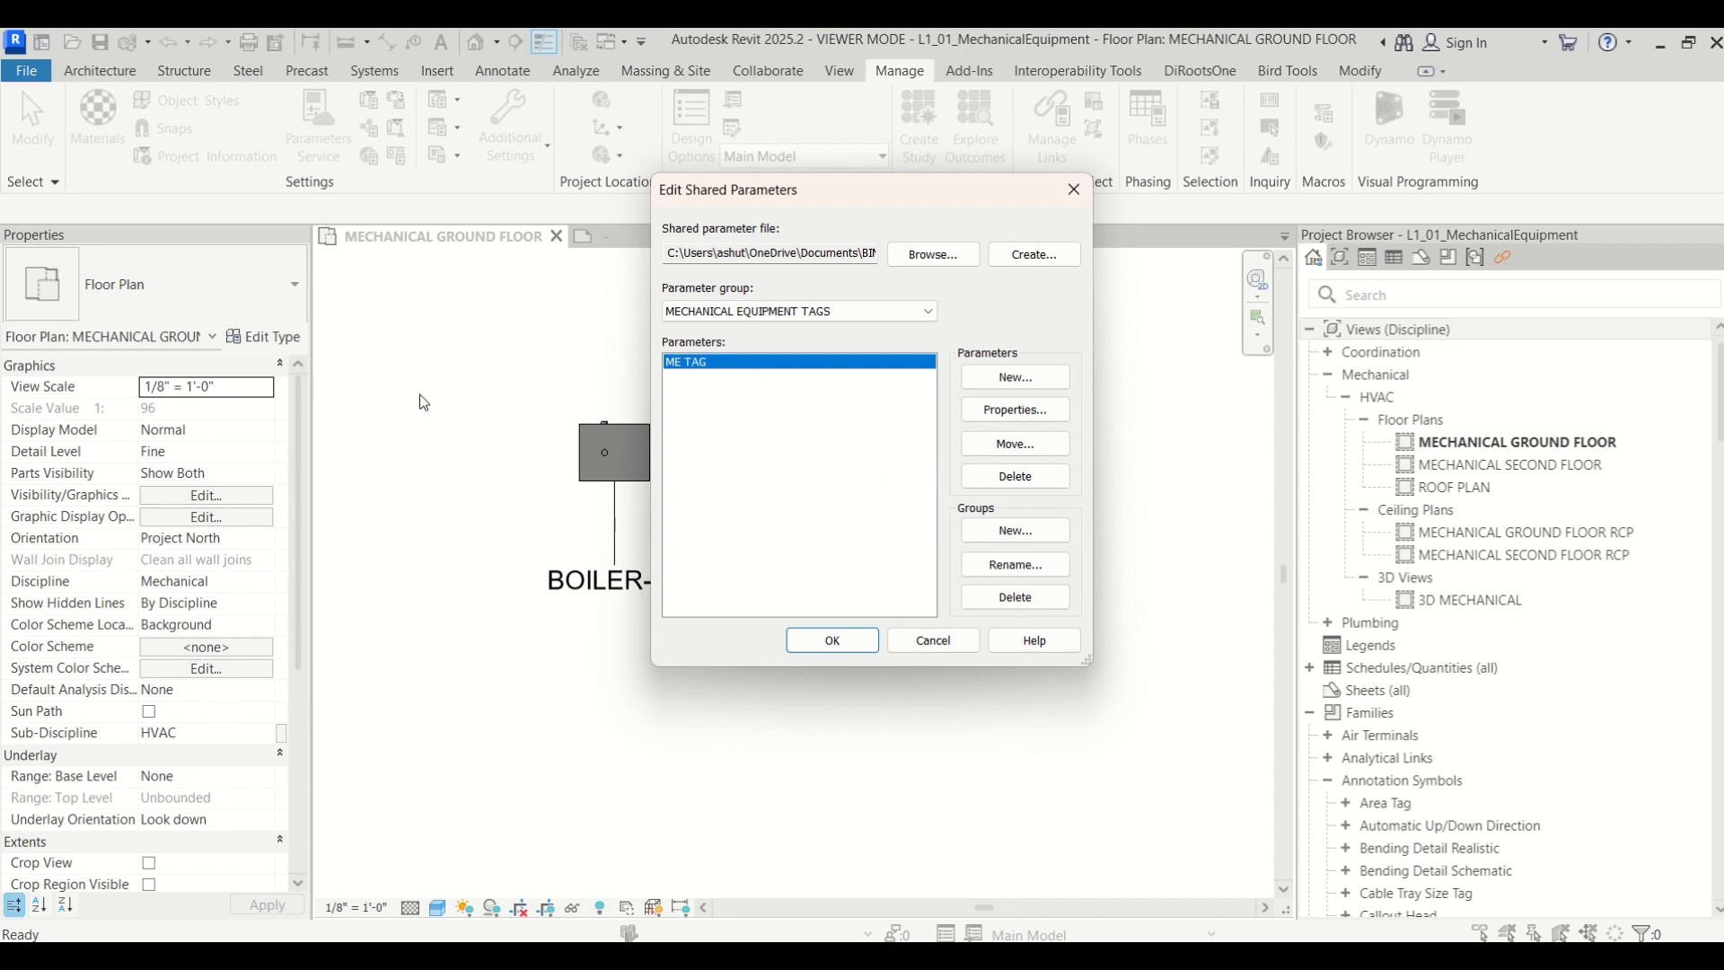
click(841, 650)
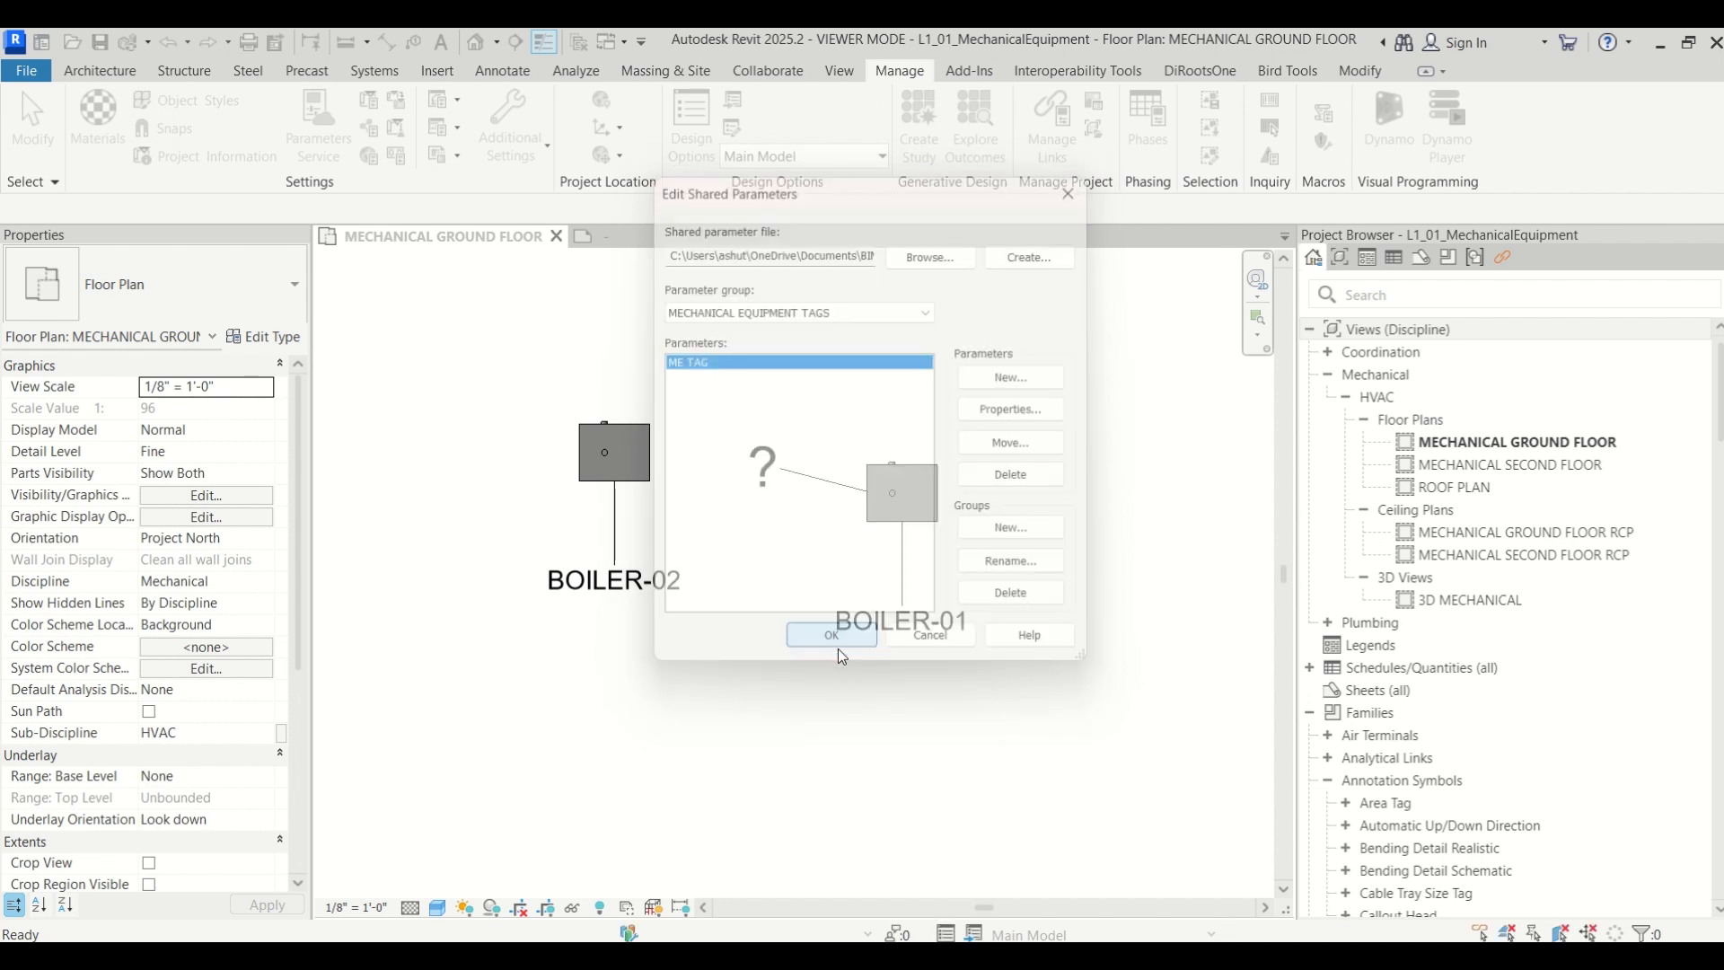
Start a new project parameter based on the shared parameter ME TAG from the MECHANICAL EQUIPMENT TAGS group
click(373, 102)
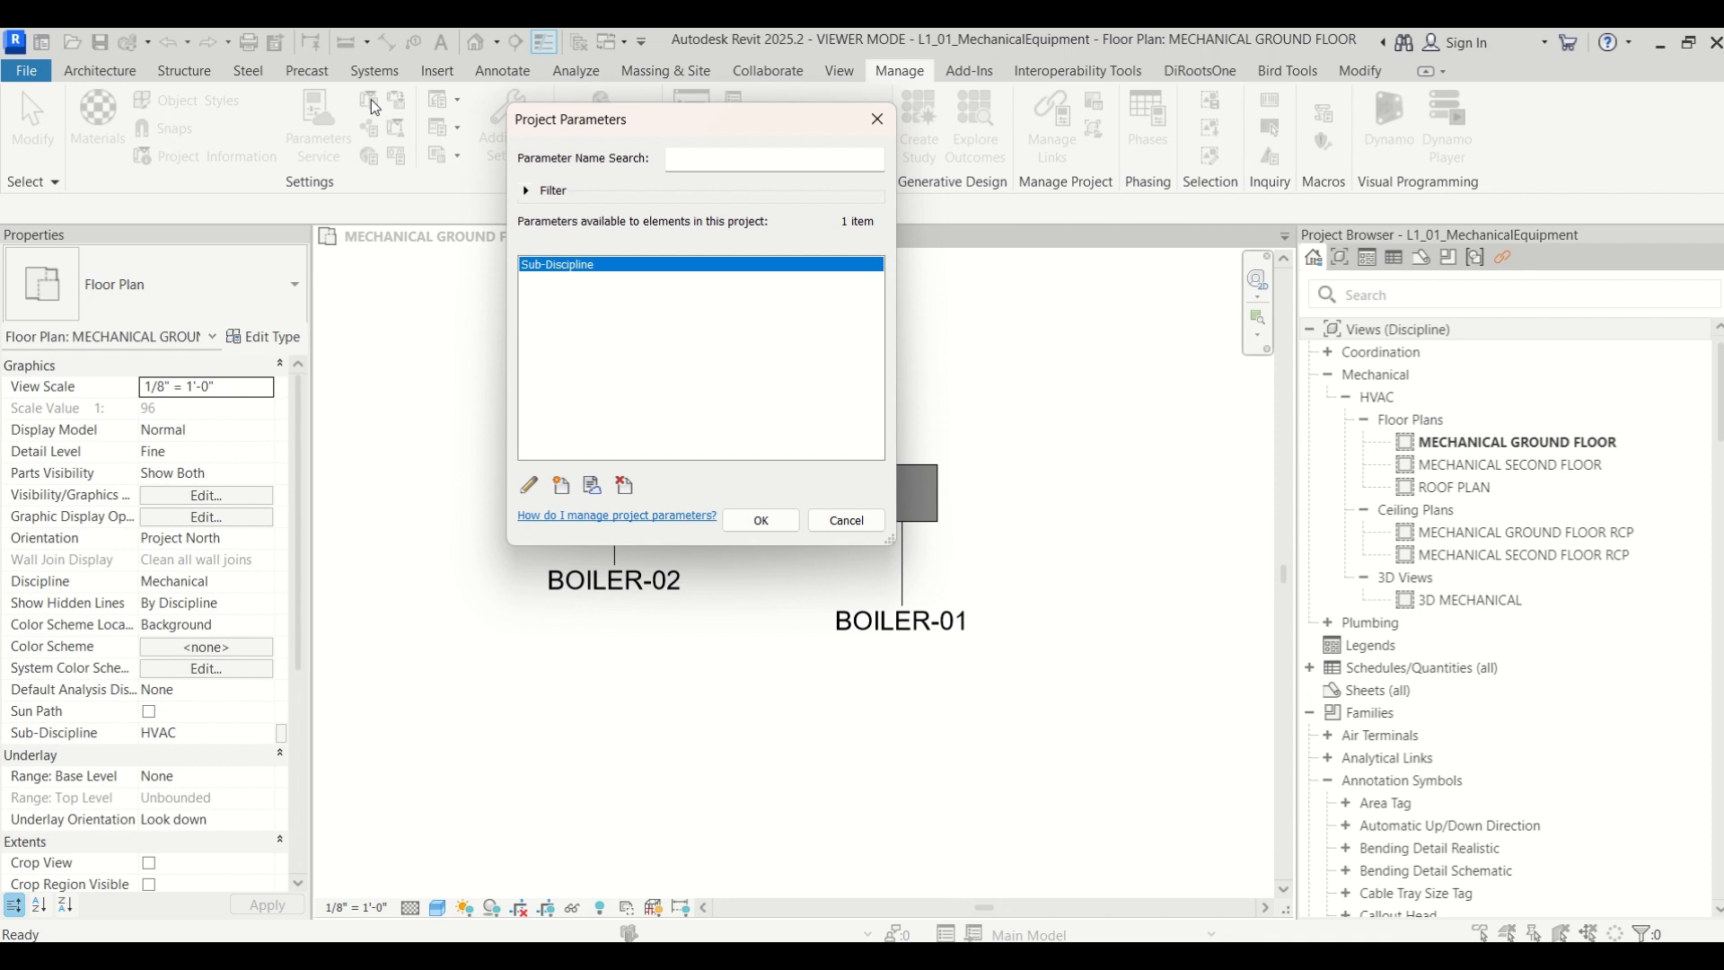
drag(646, 136, 1028, 212)
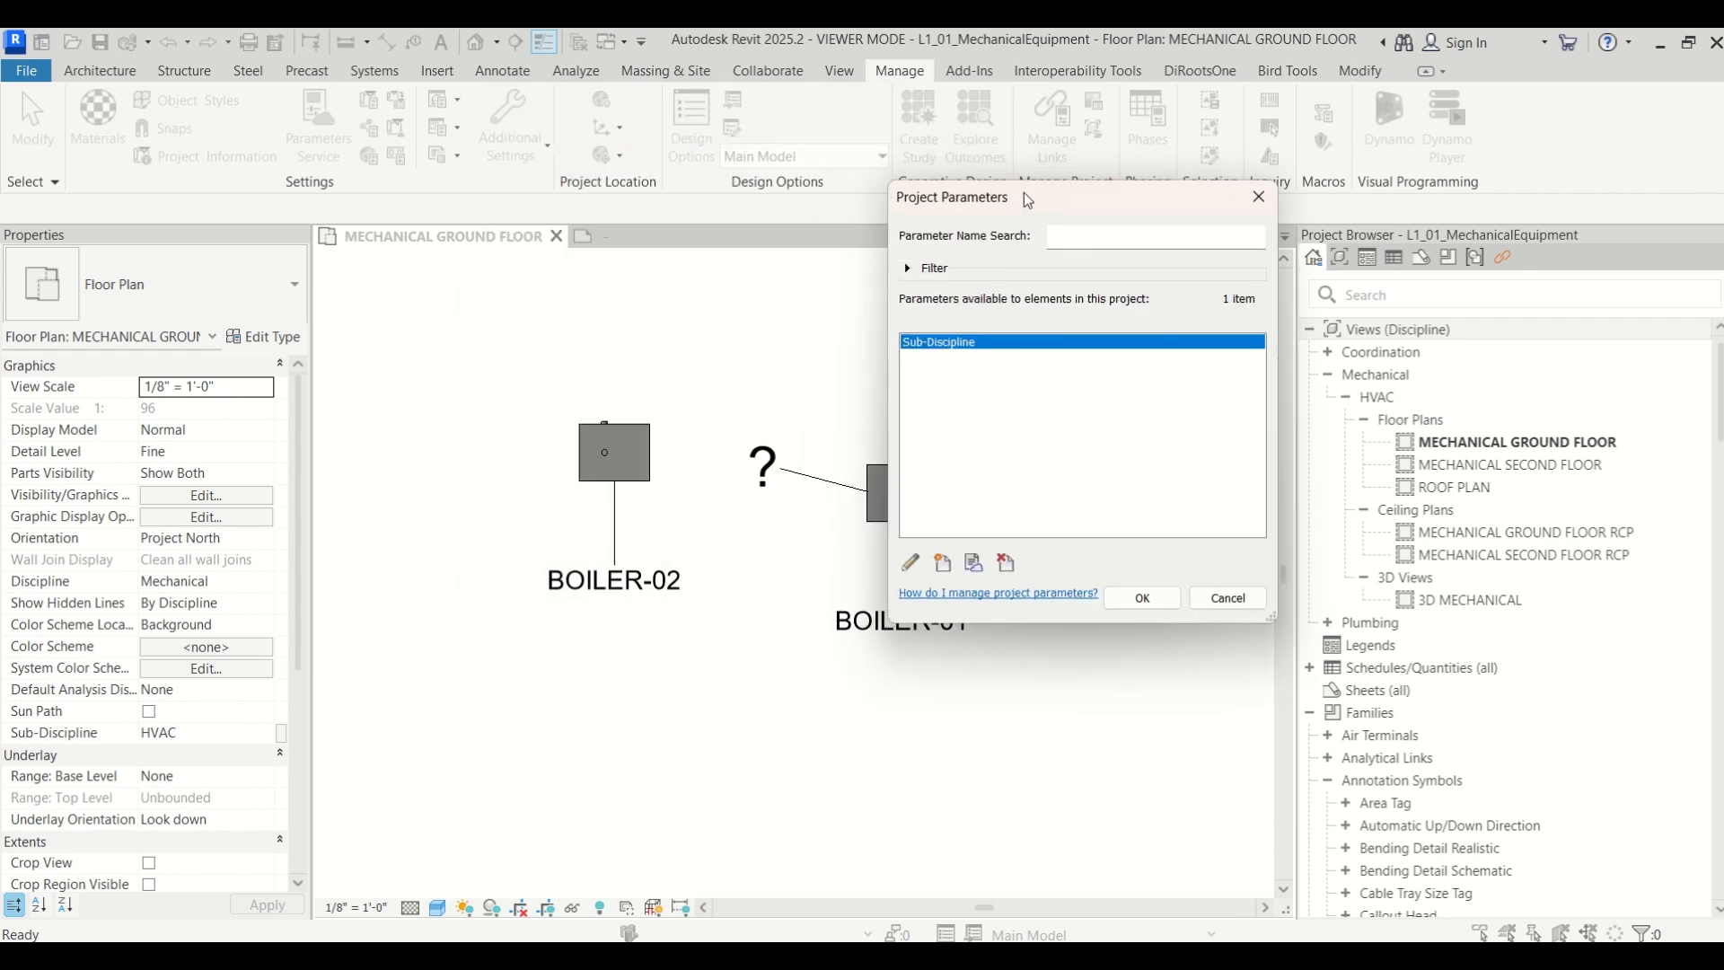
click(942, 566)
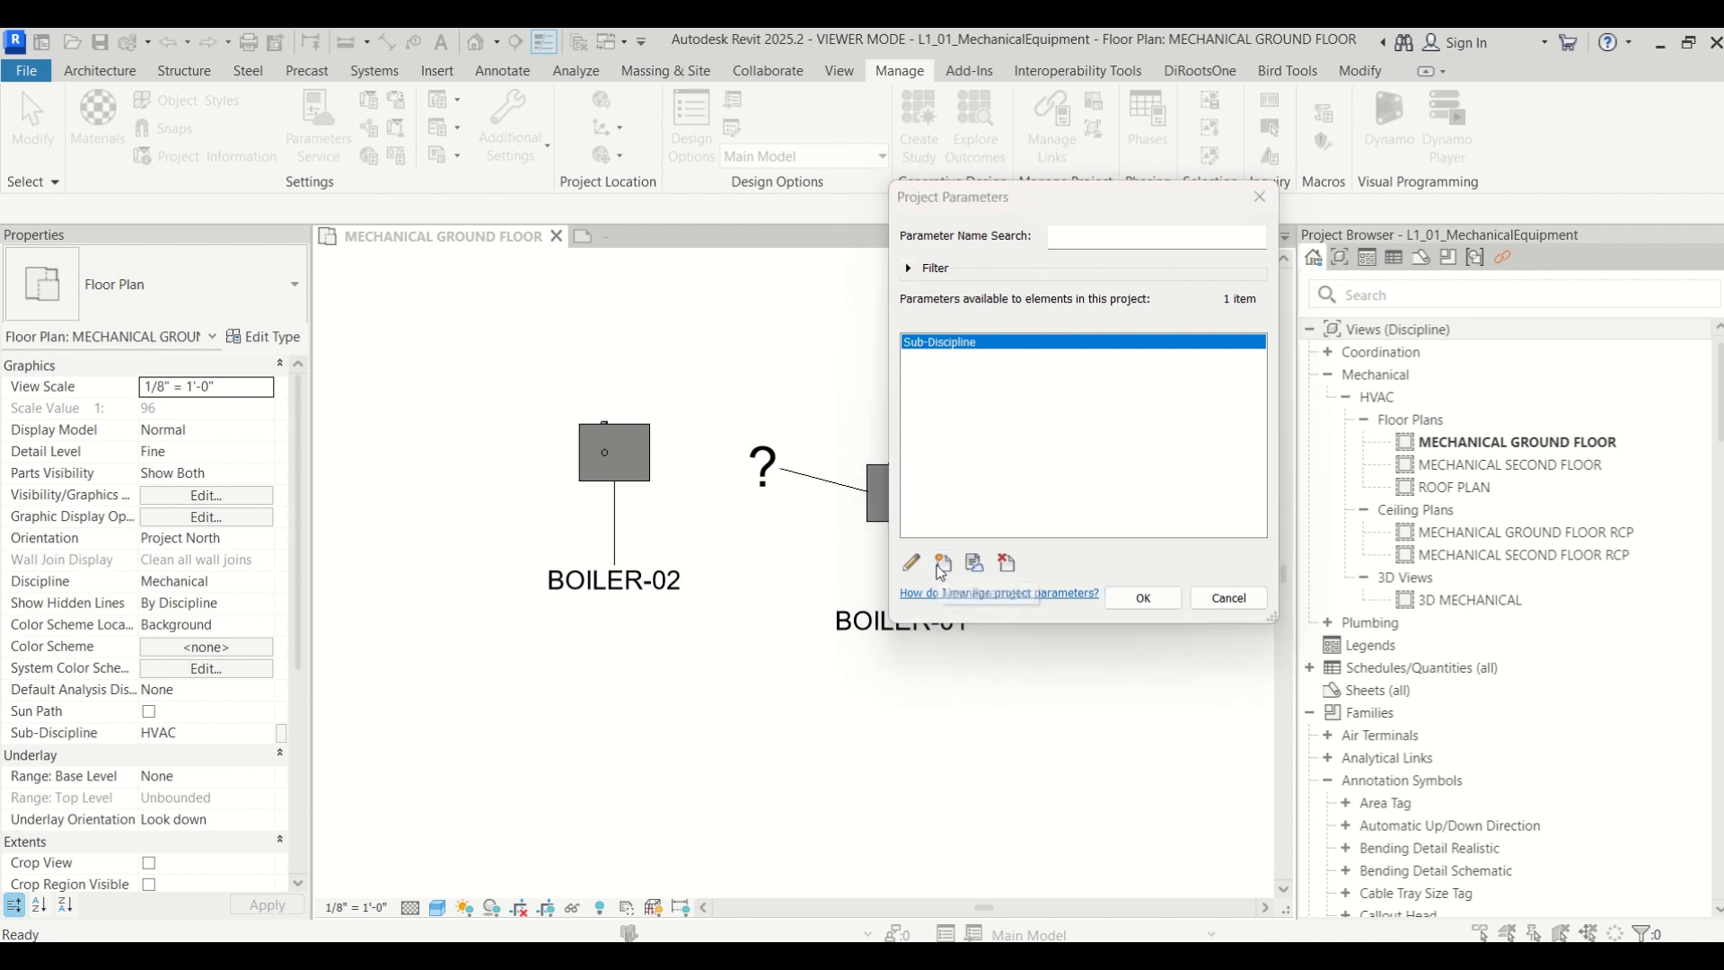
click(648, 404)
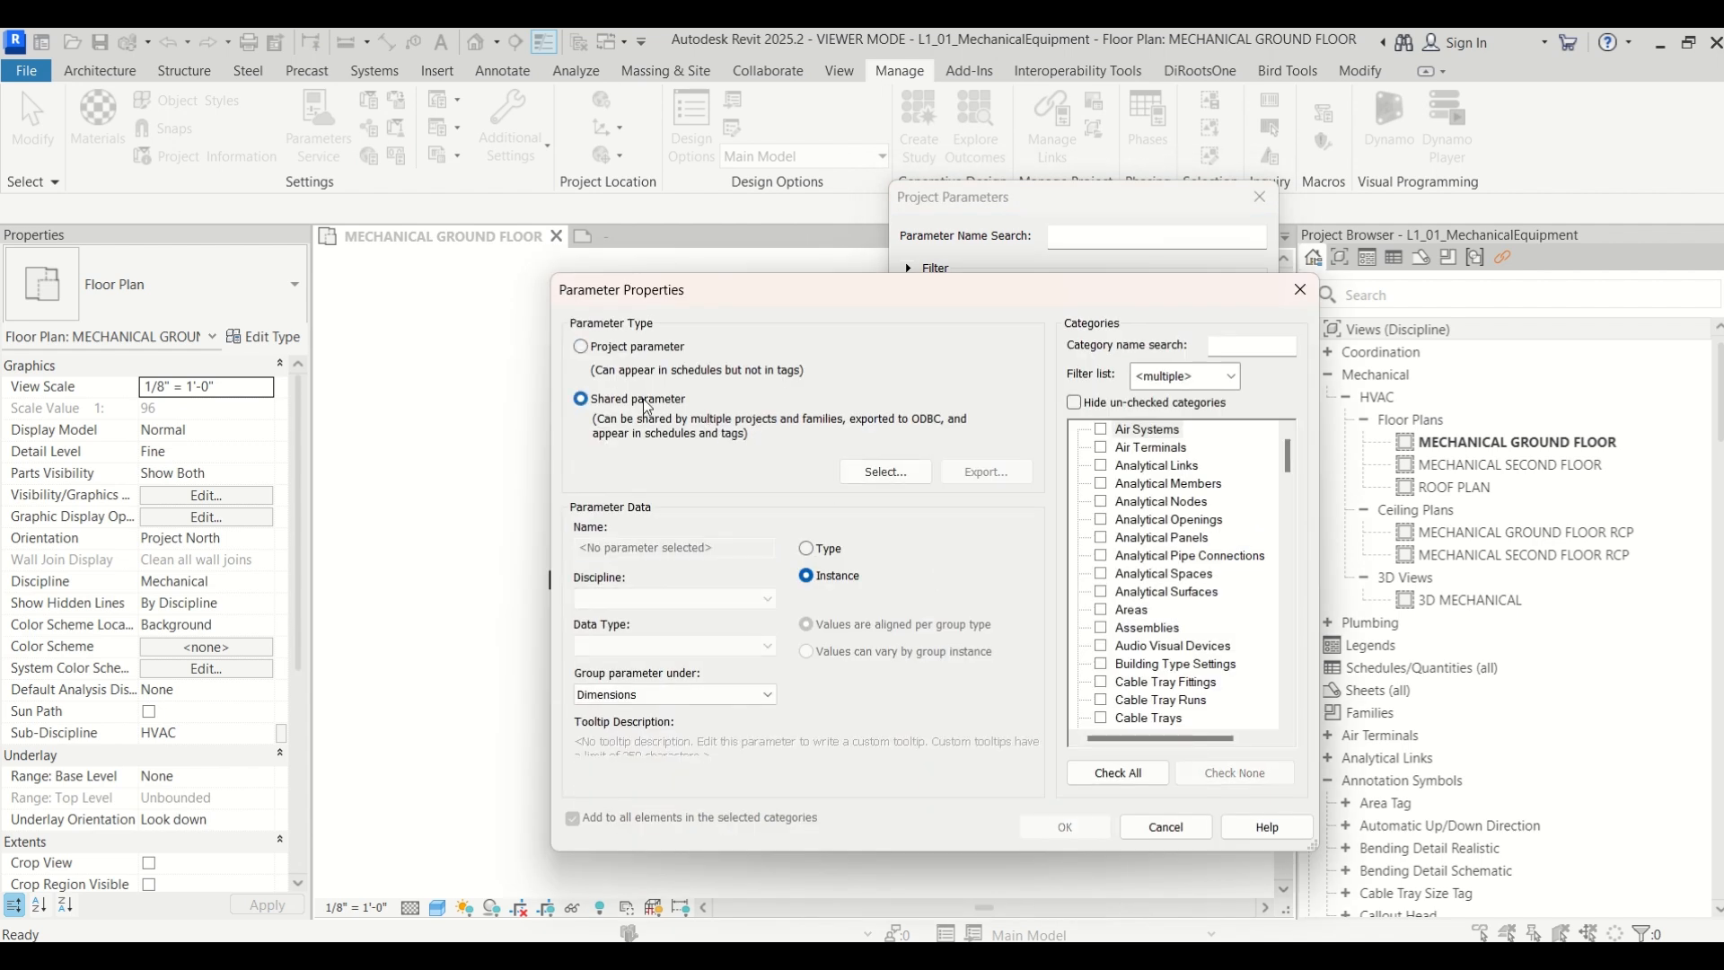
click(867, 472)
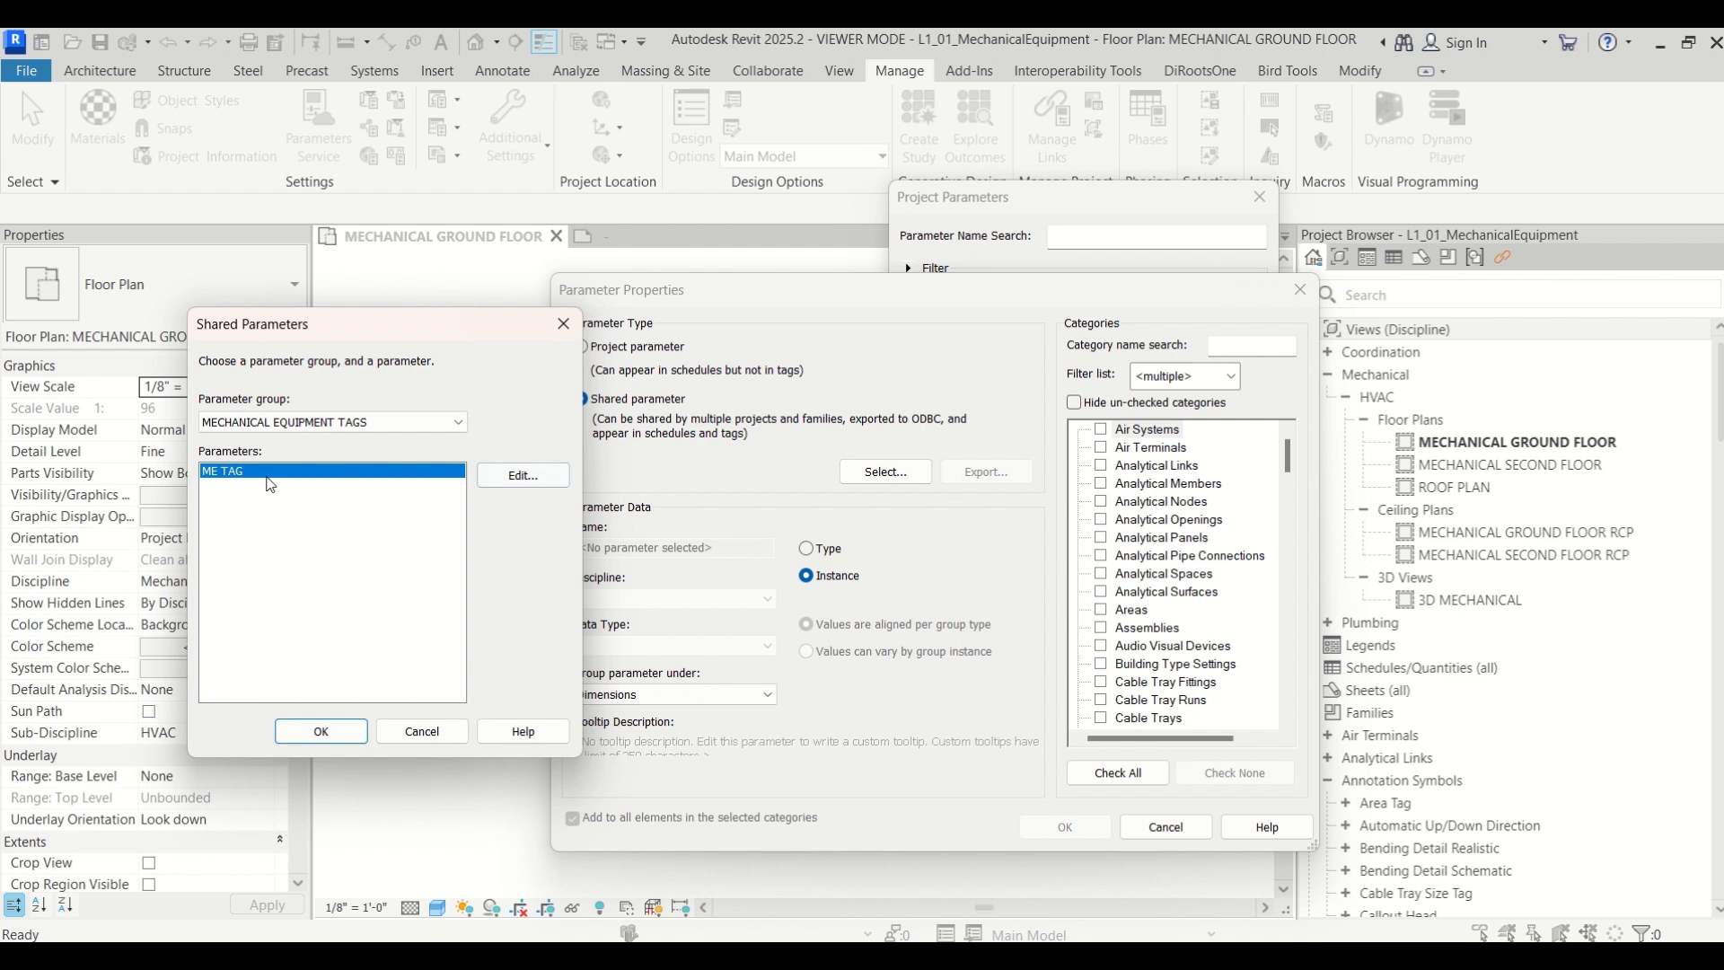
click(324, 731)
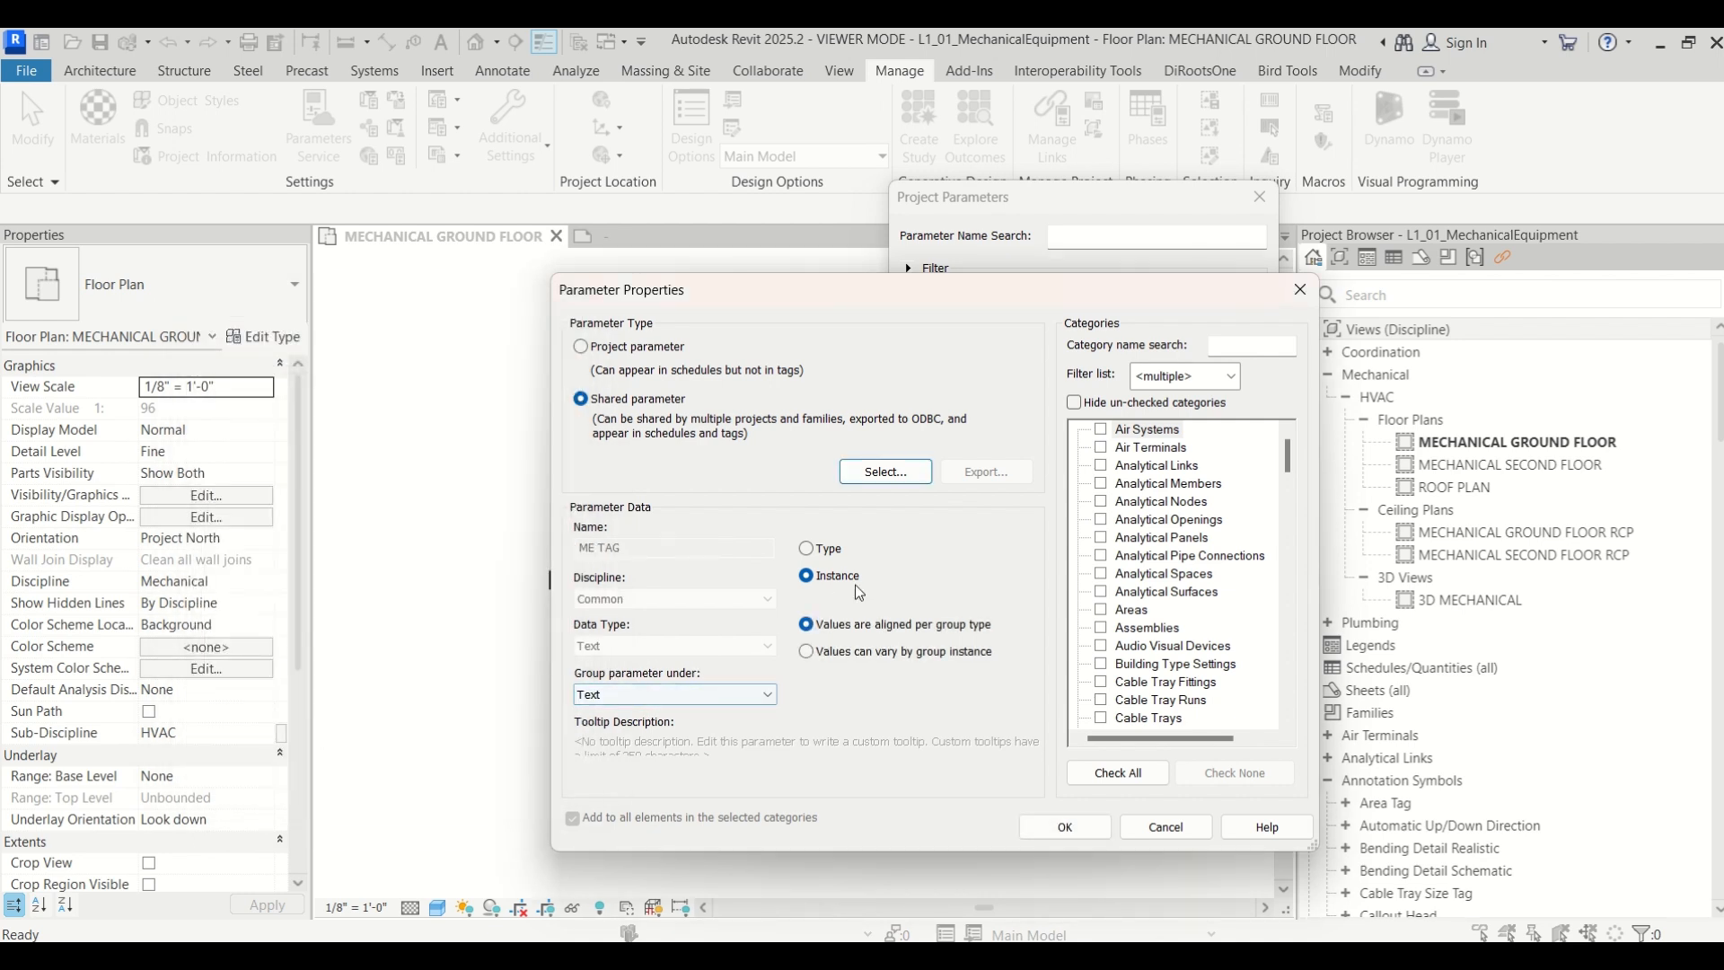
Assign the ME TAG project parameter to the Mechanical Equipment category and accept the project parameters
click(1185, 560)
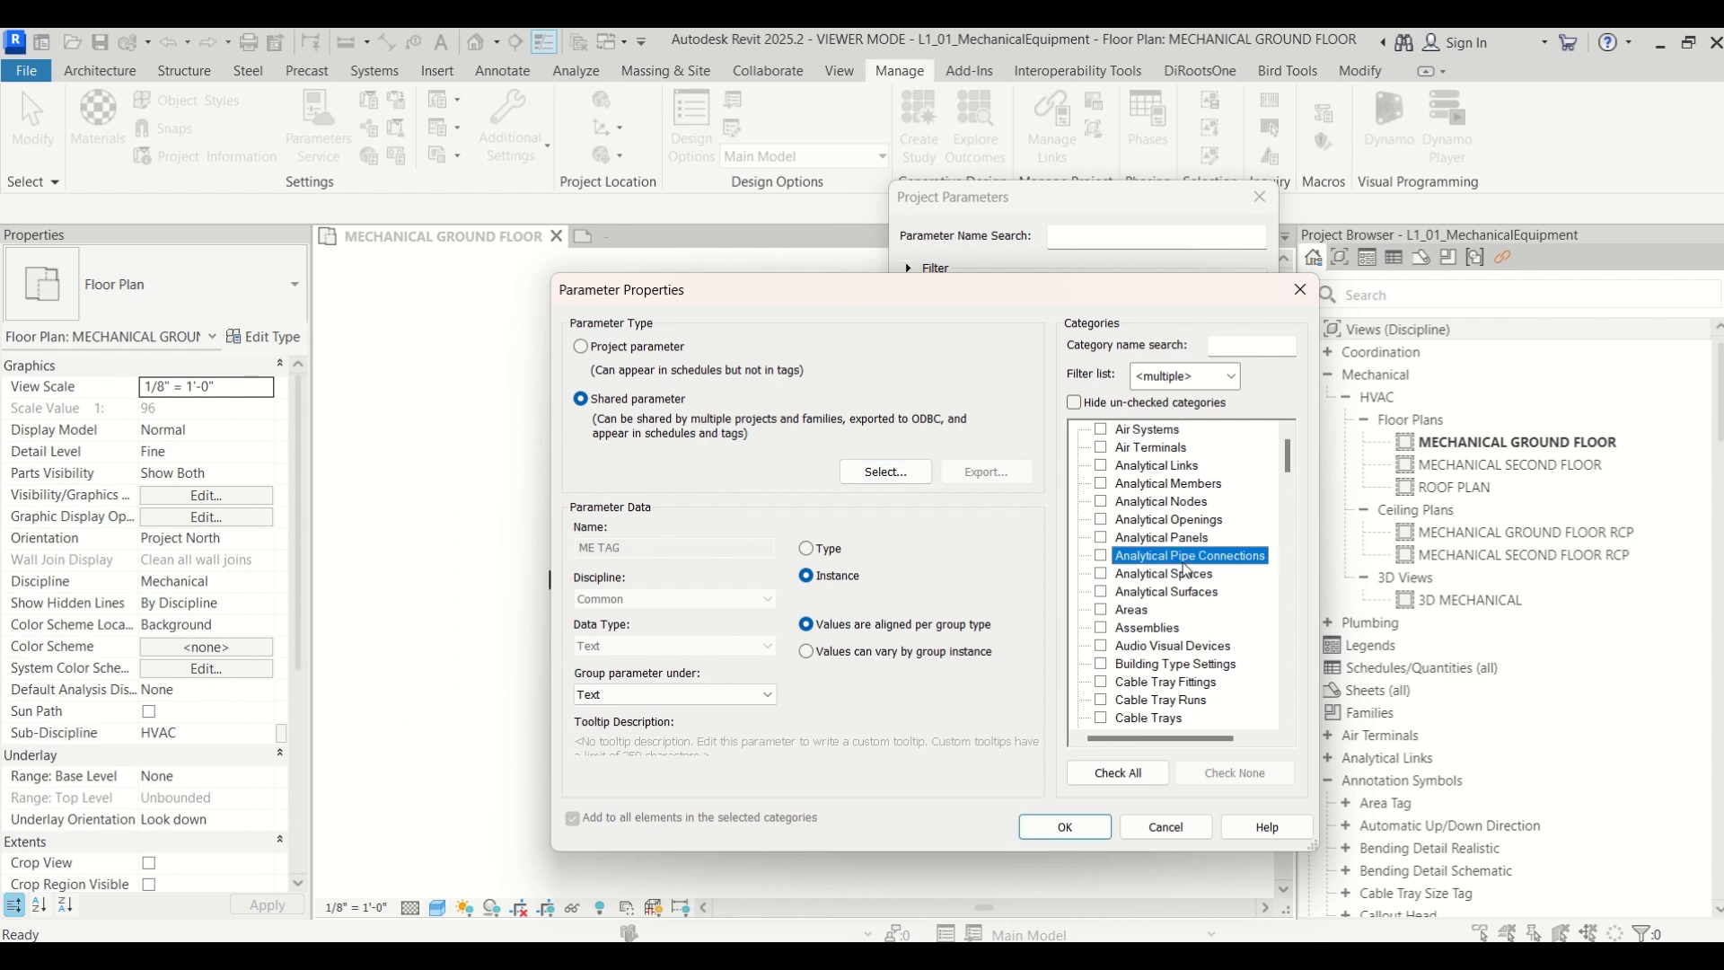
key(m)
scroll(1180, 566, down, 3)
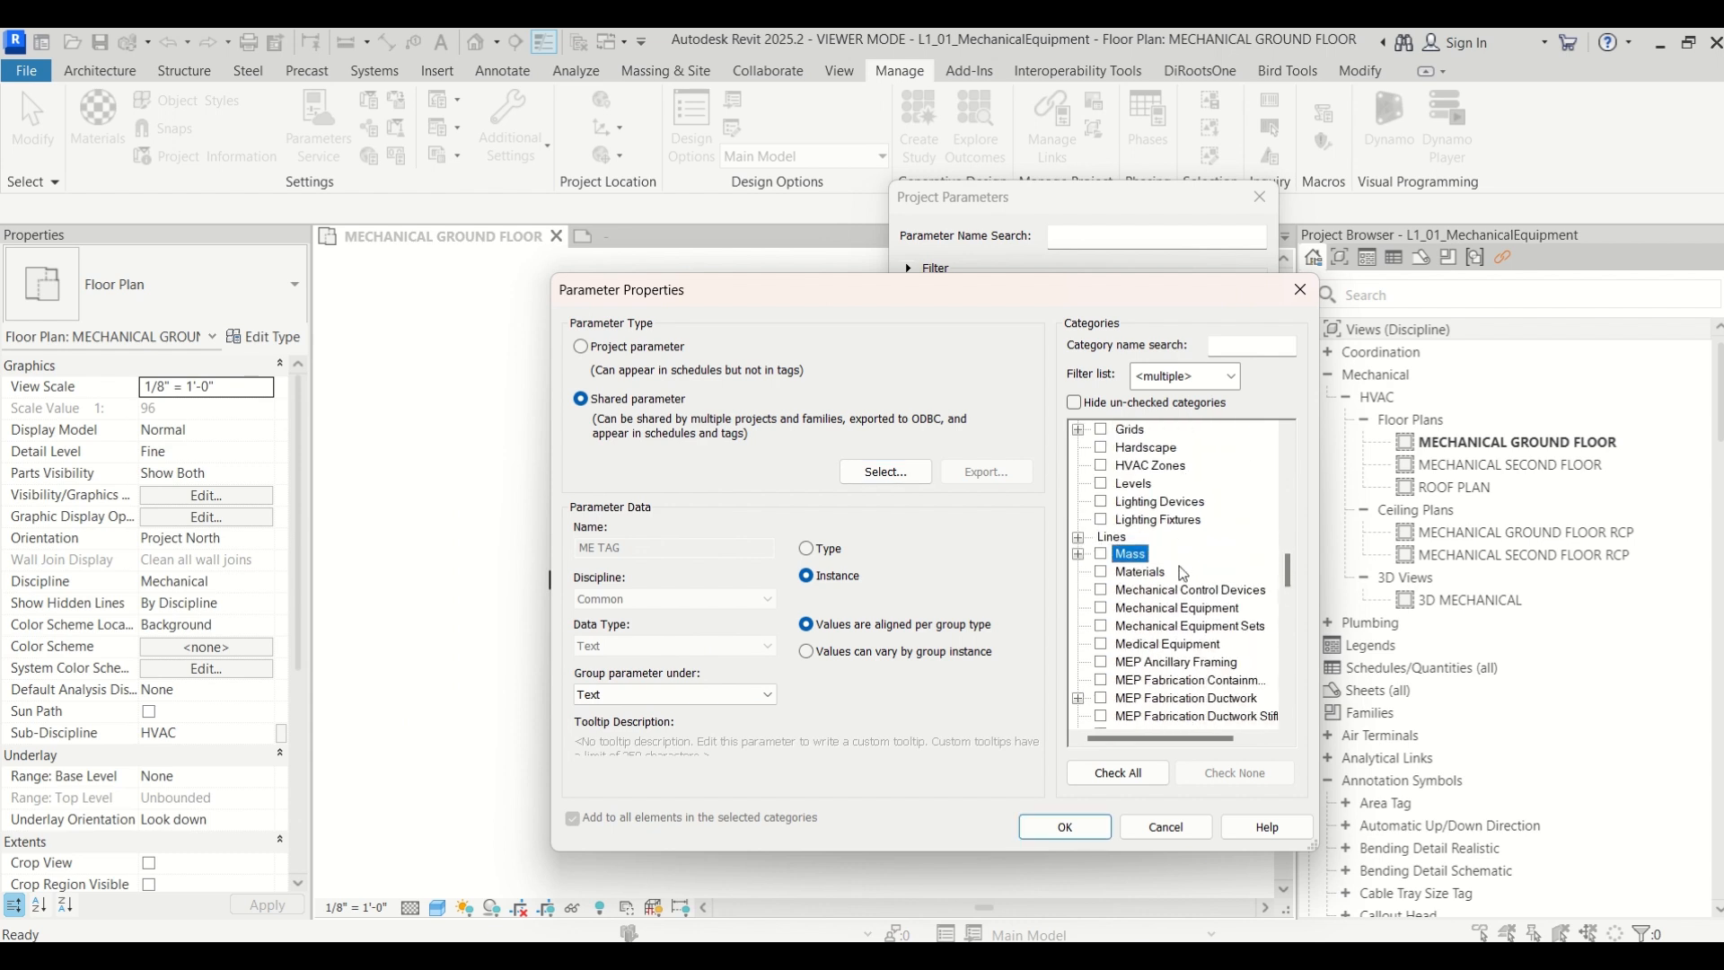
click(1103, 608)
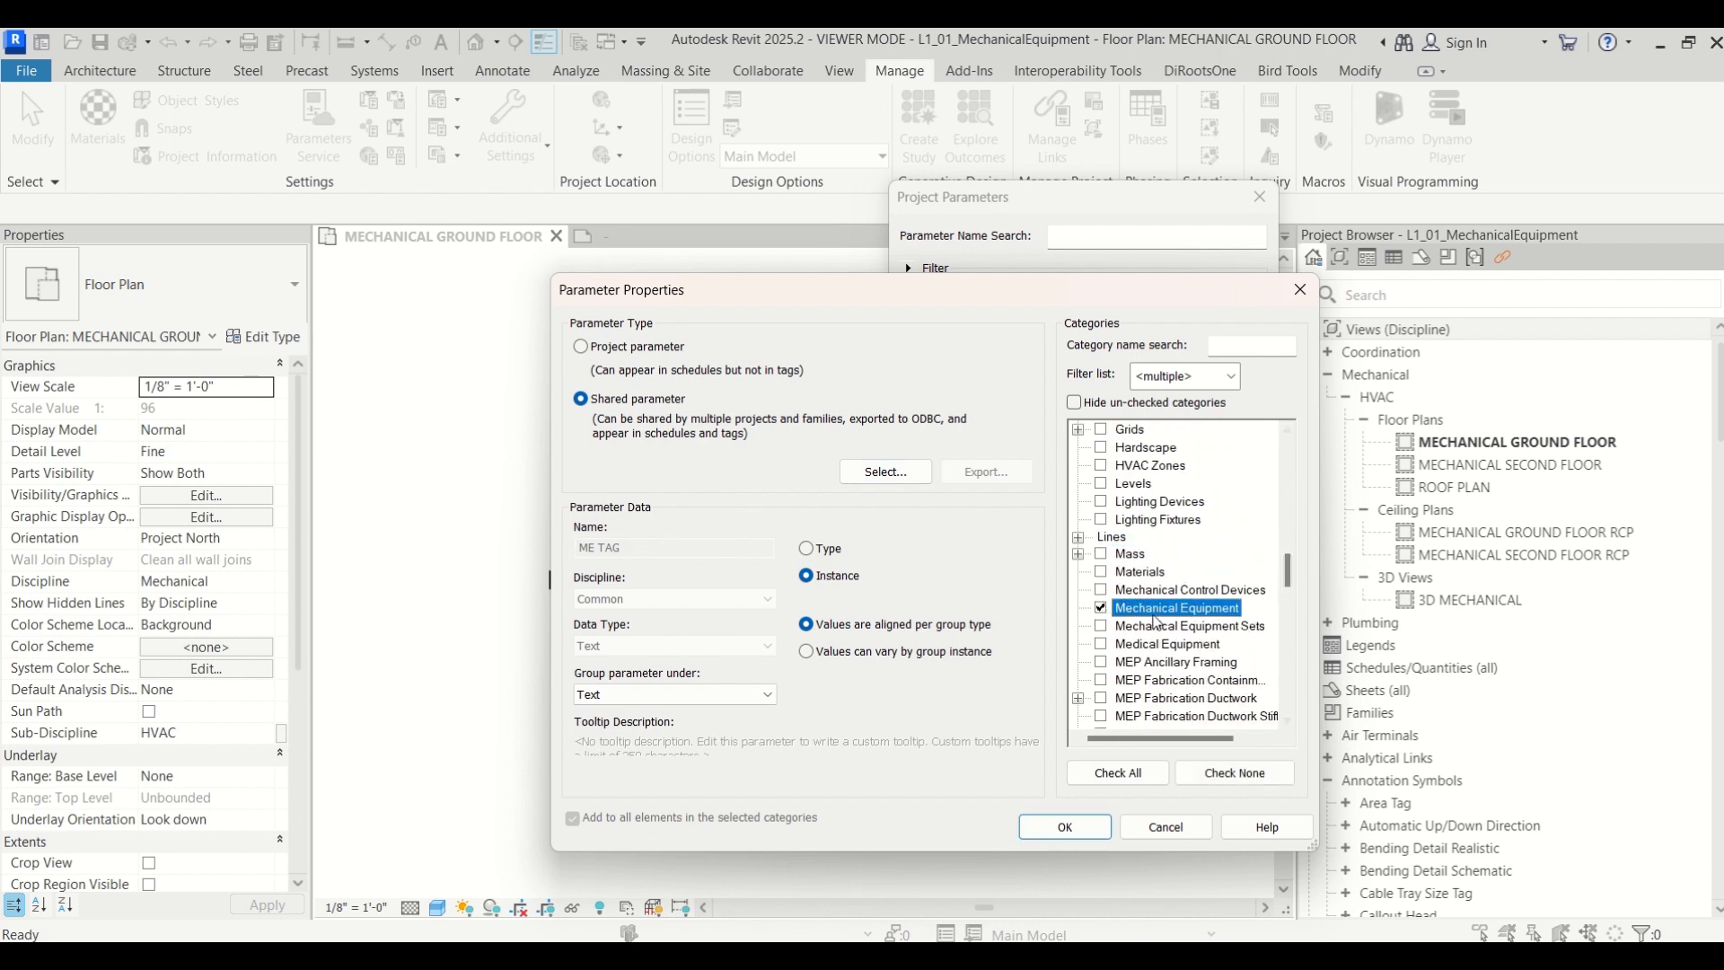
click(1047, 835)
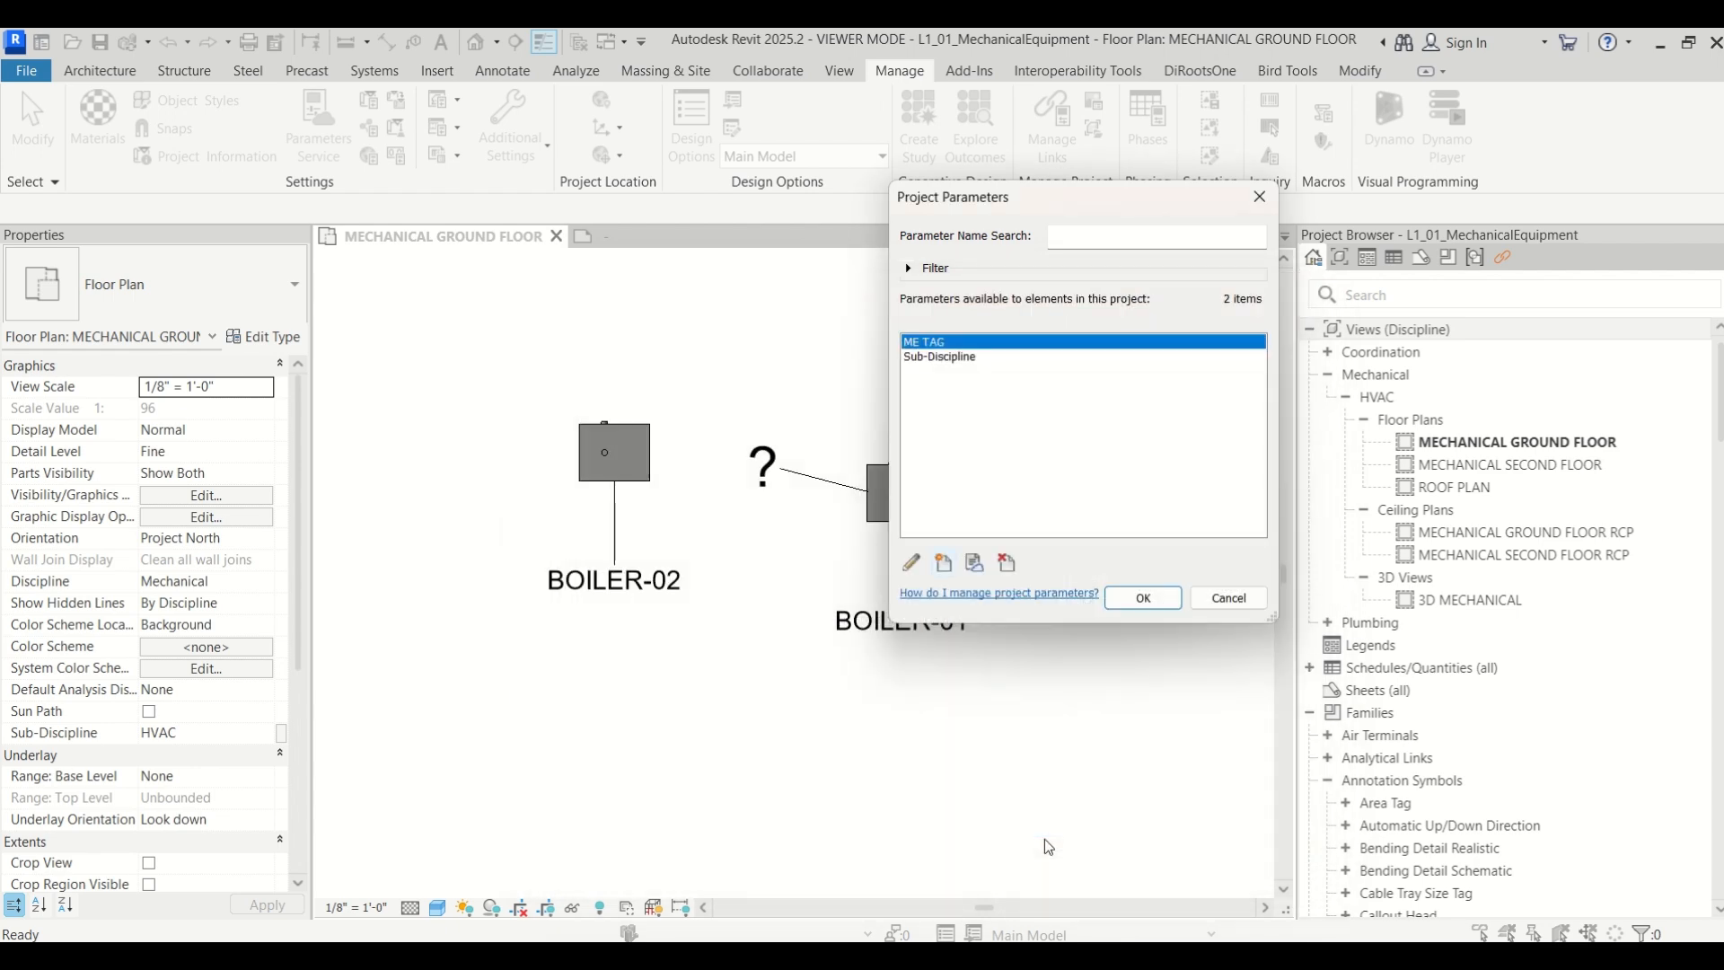
click(1145, 599)
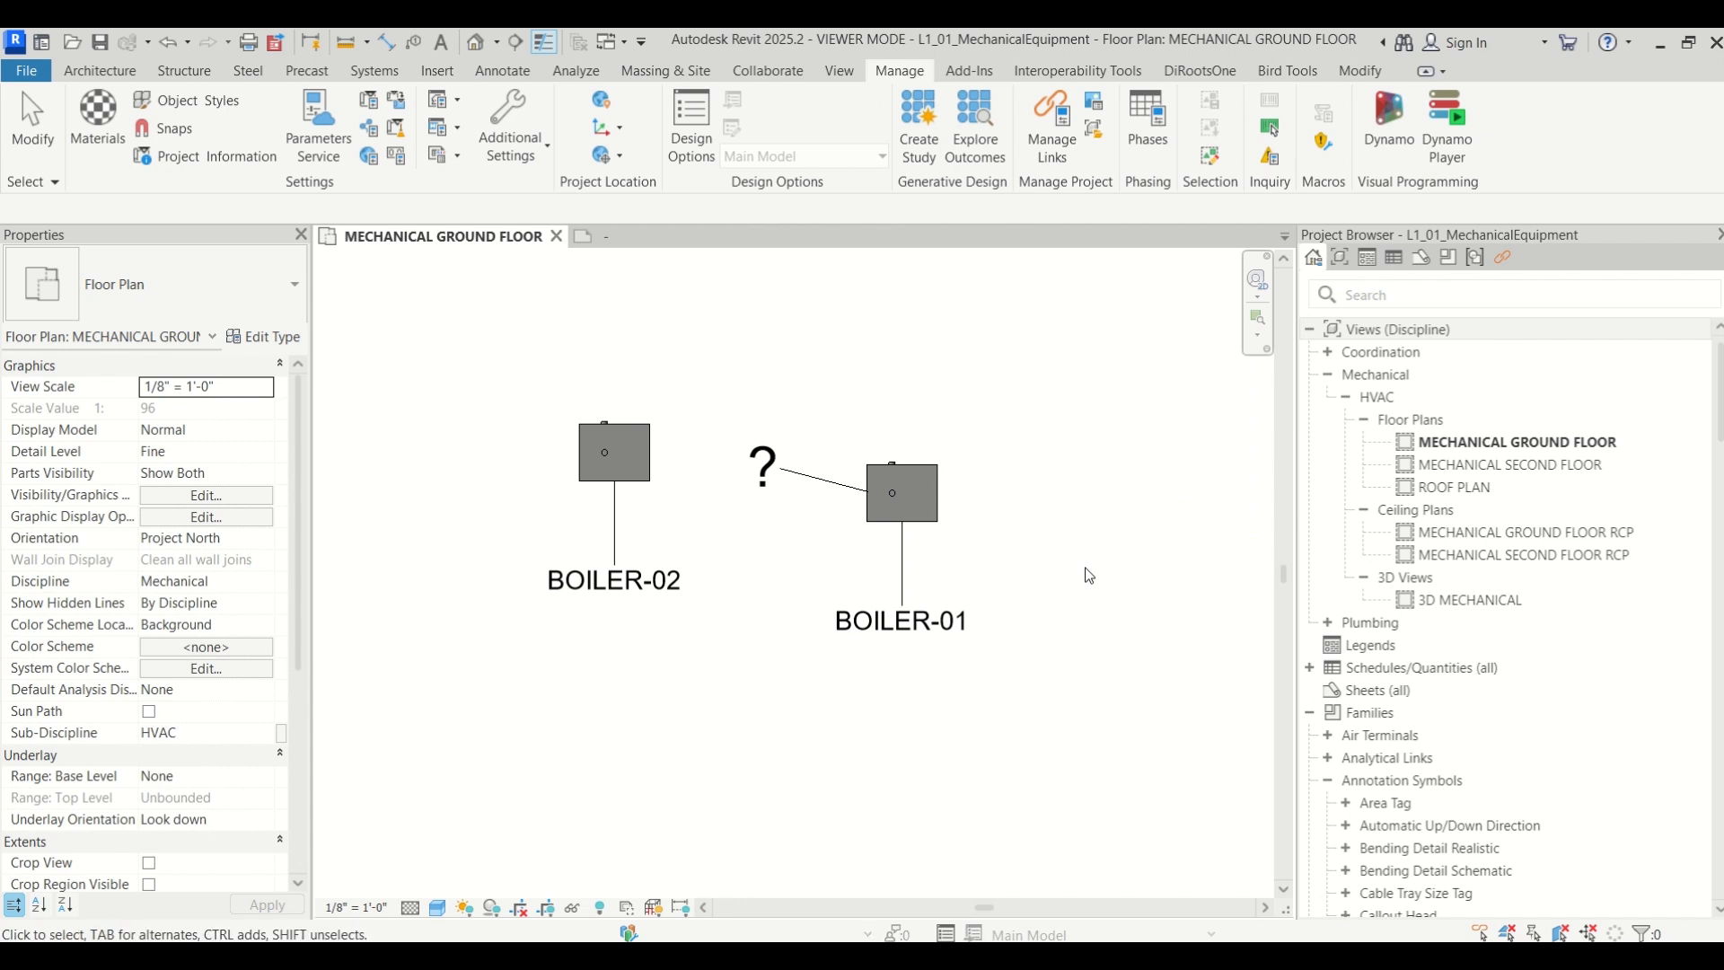
Set the ME TAG parameter of the BOILER-01 equipment to B1
click(941, 528)
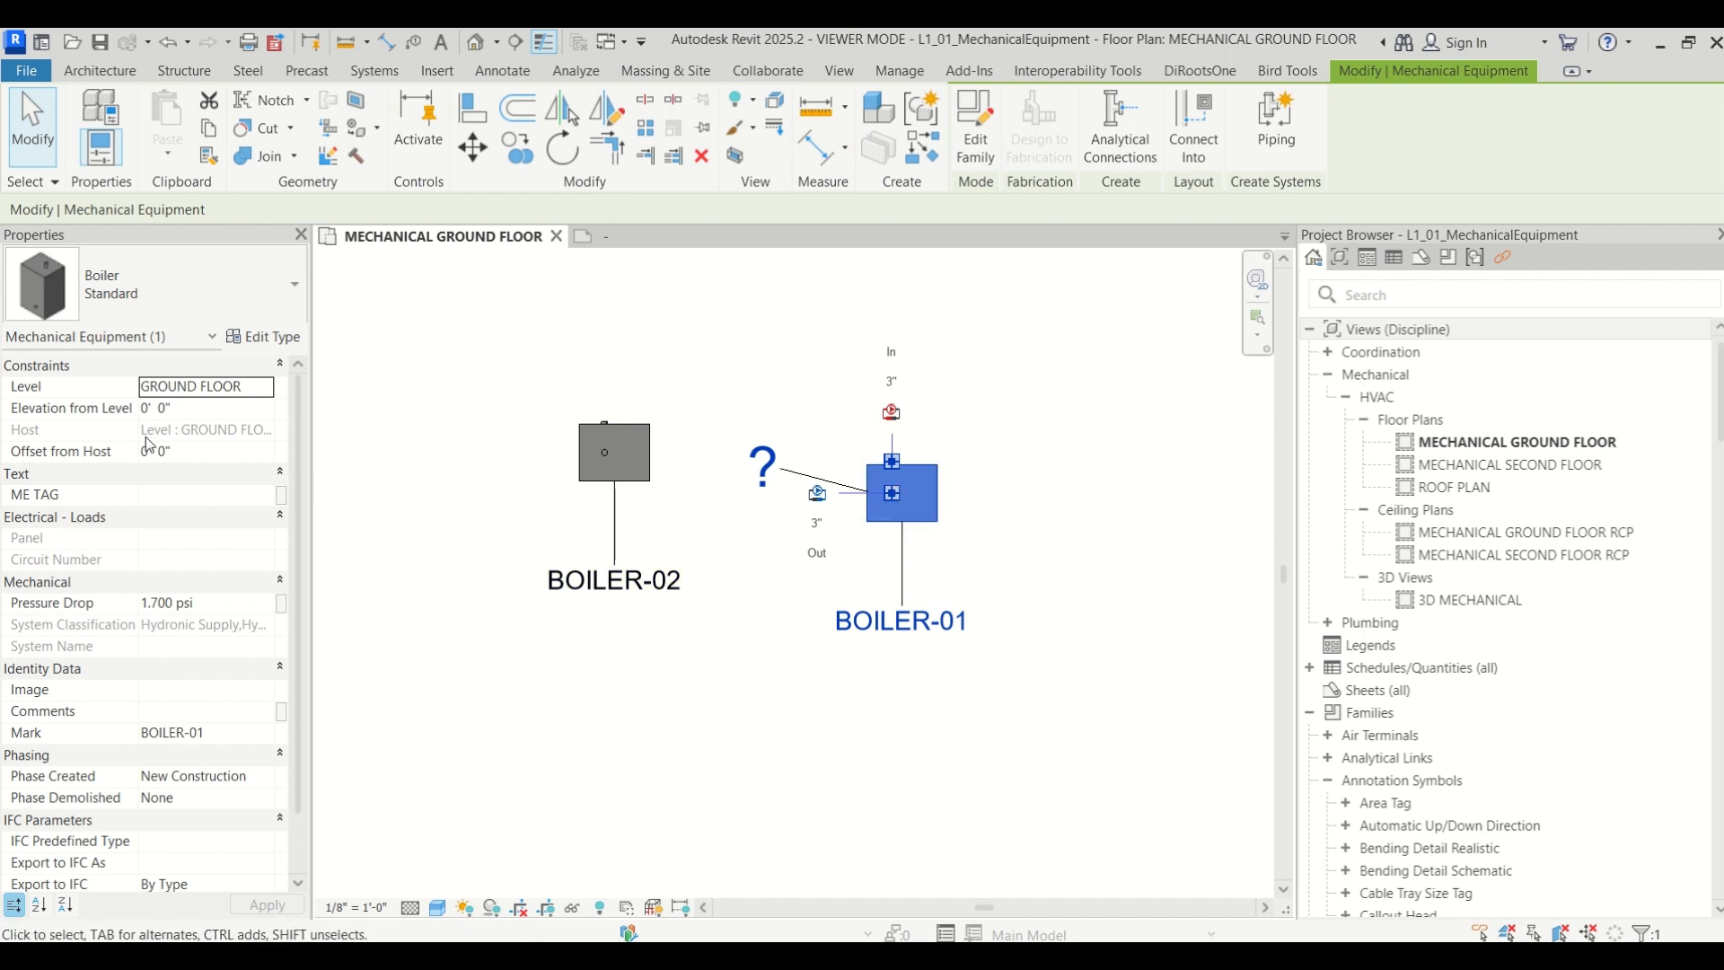
click(195, 495)
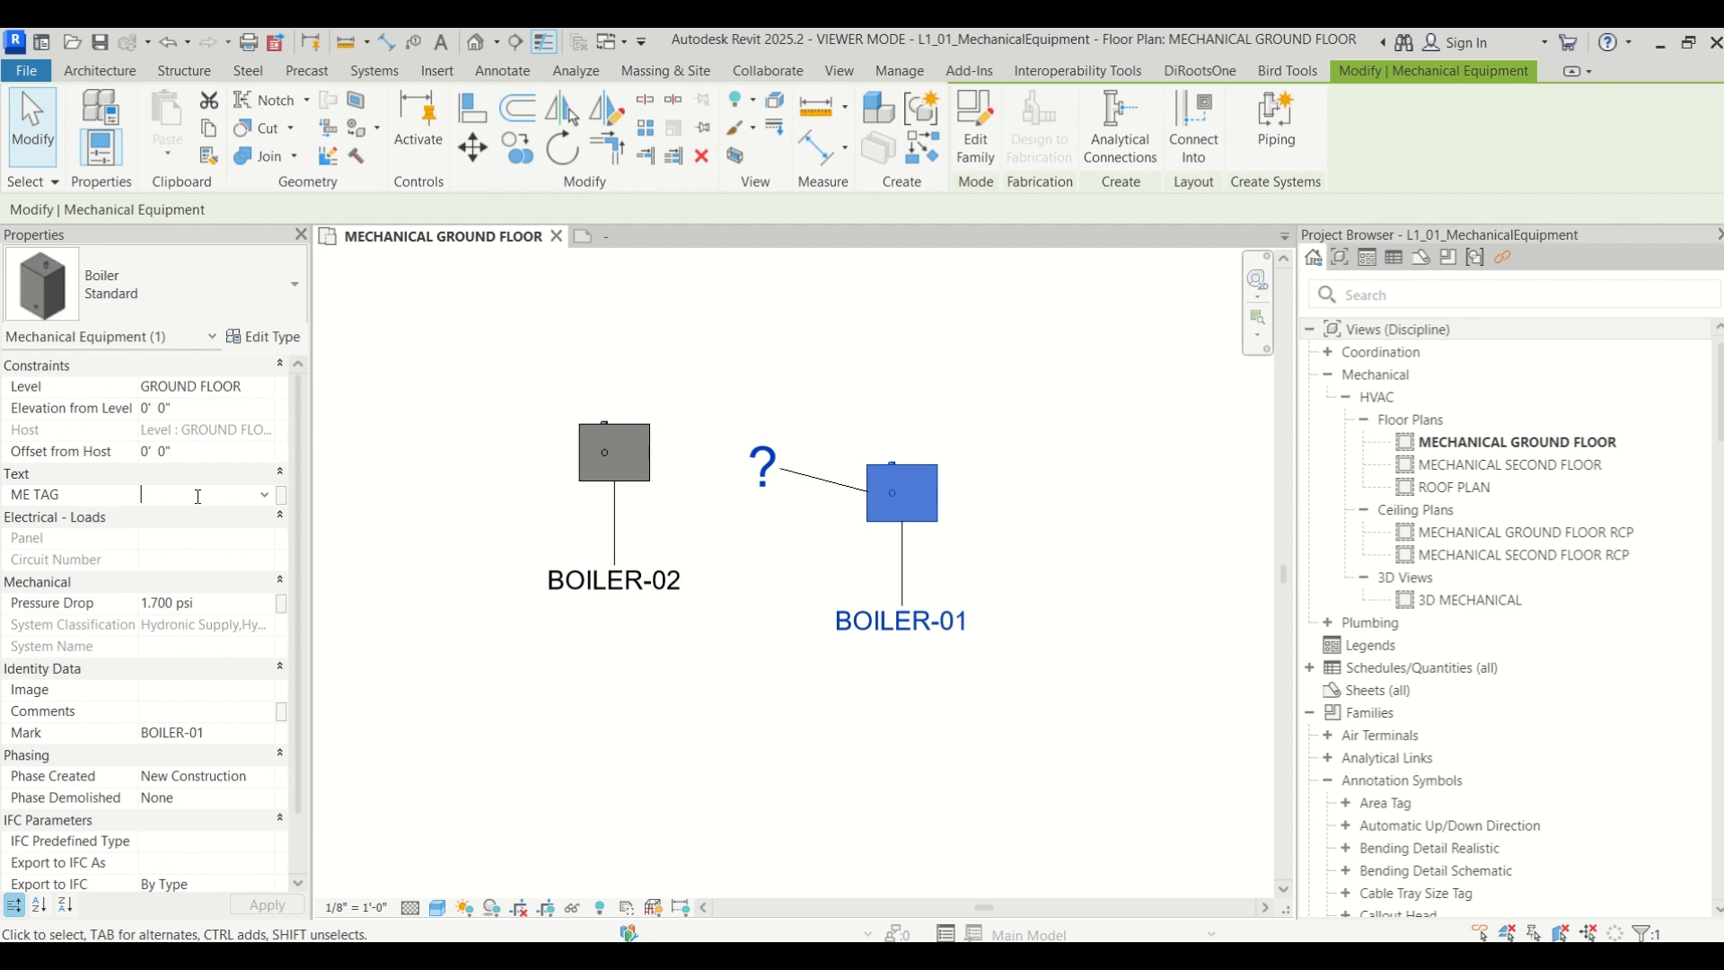
text(B)
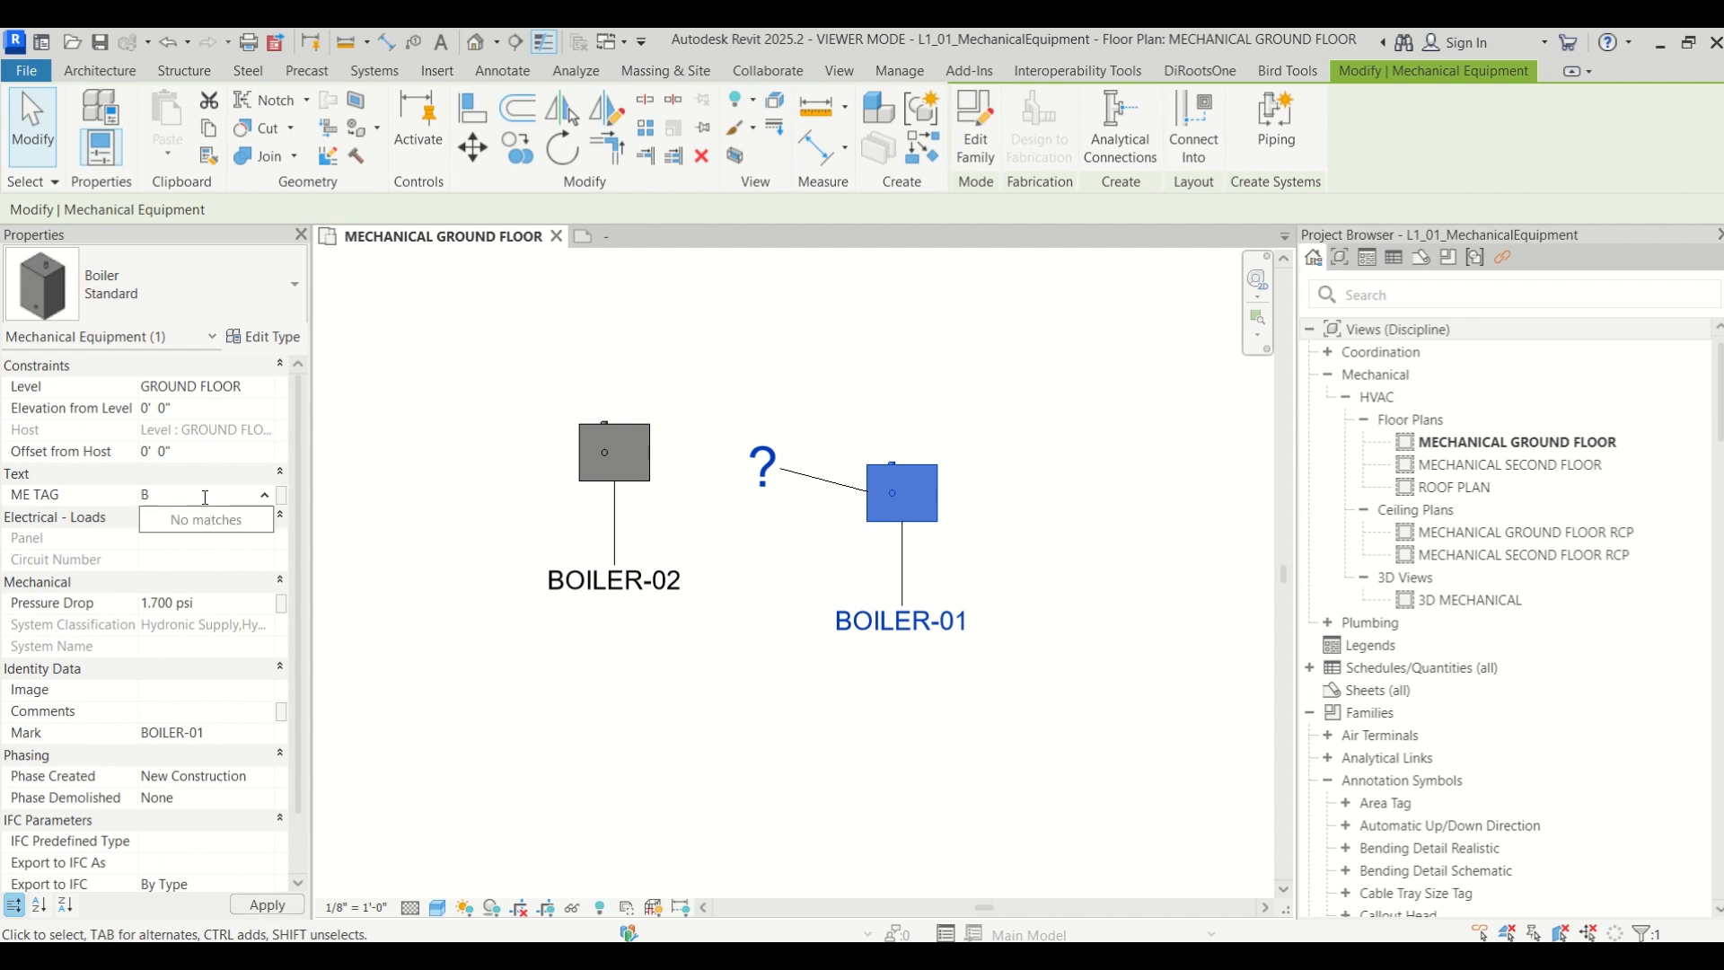
text(1)
key(Return)
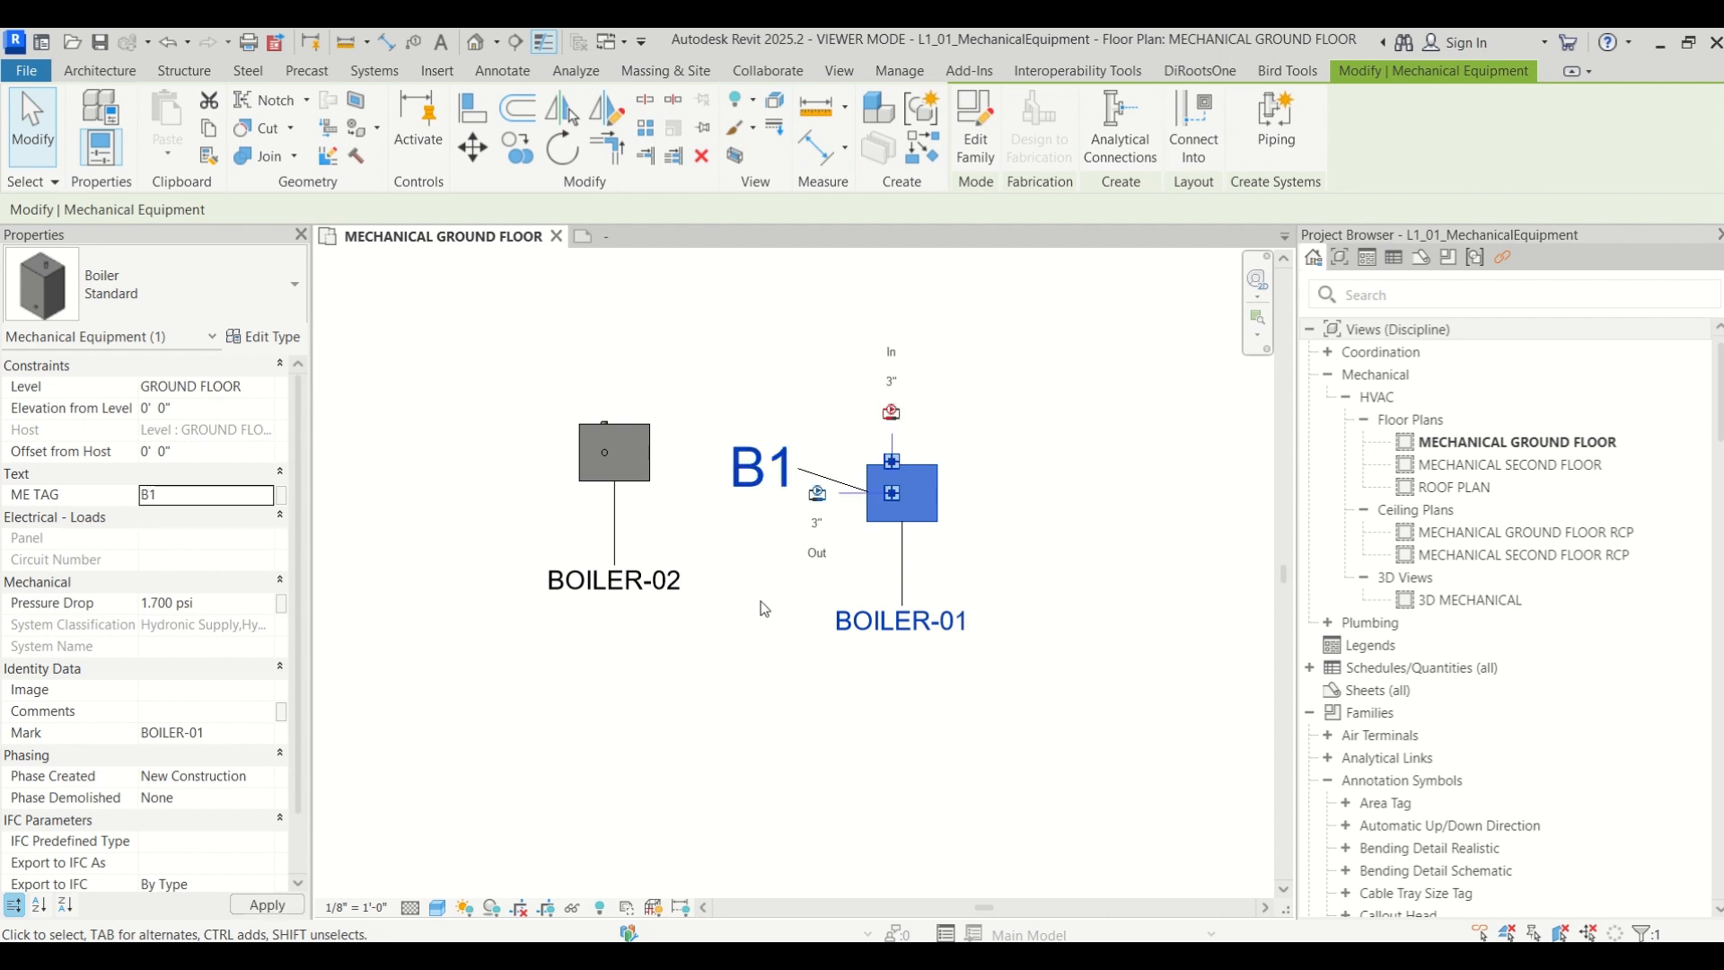
double_click(745, 476)
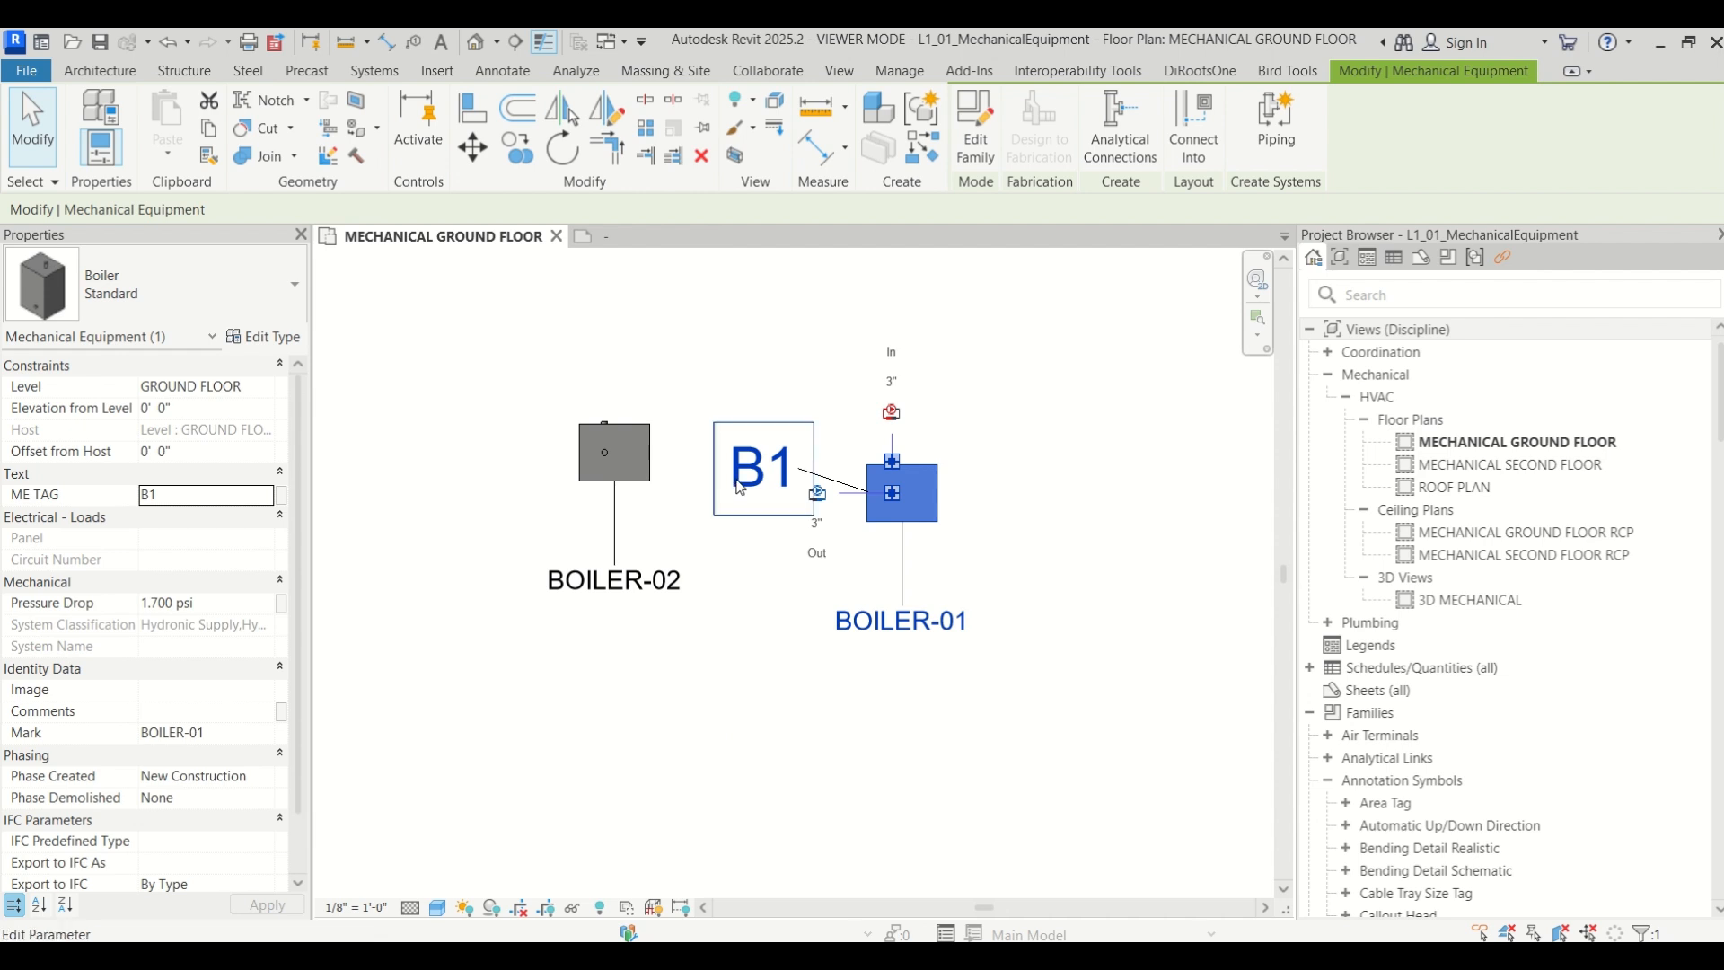
text(CS)
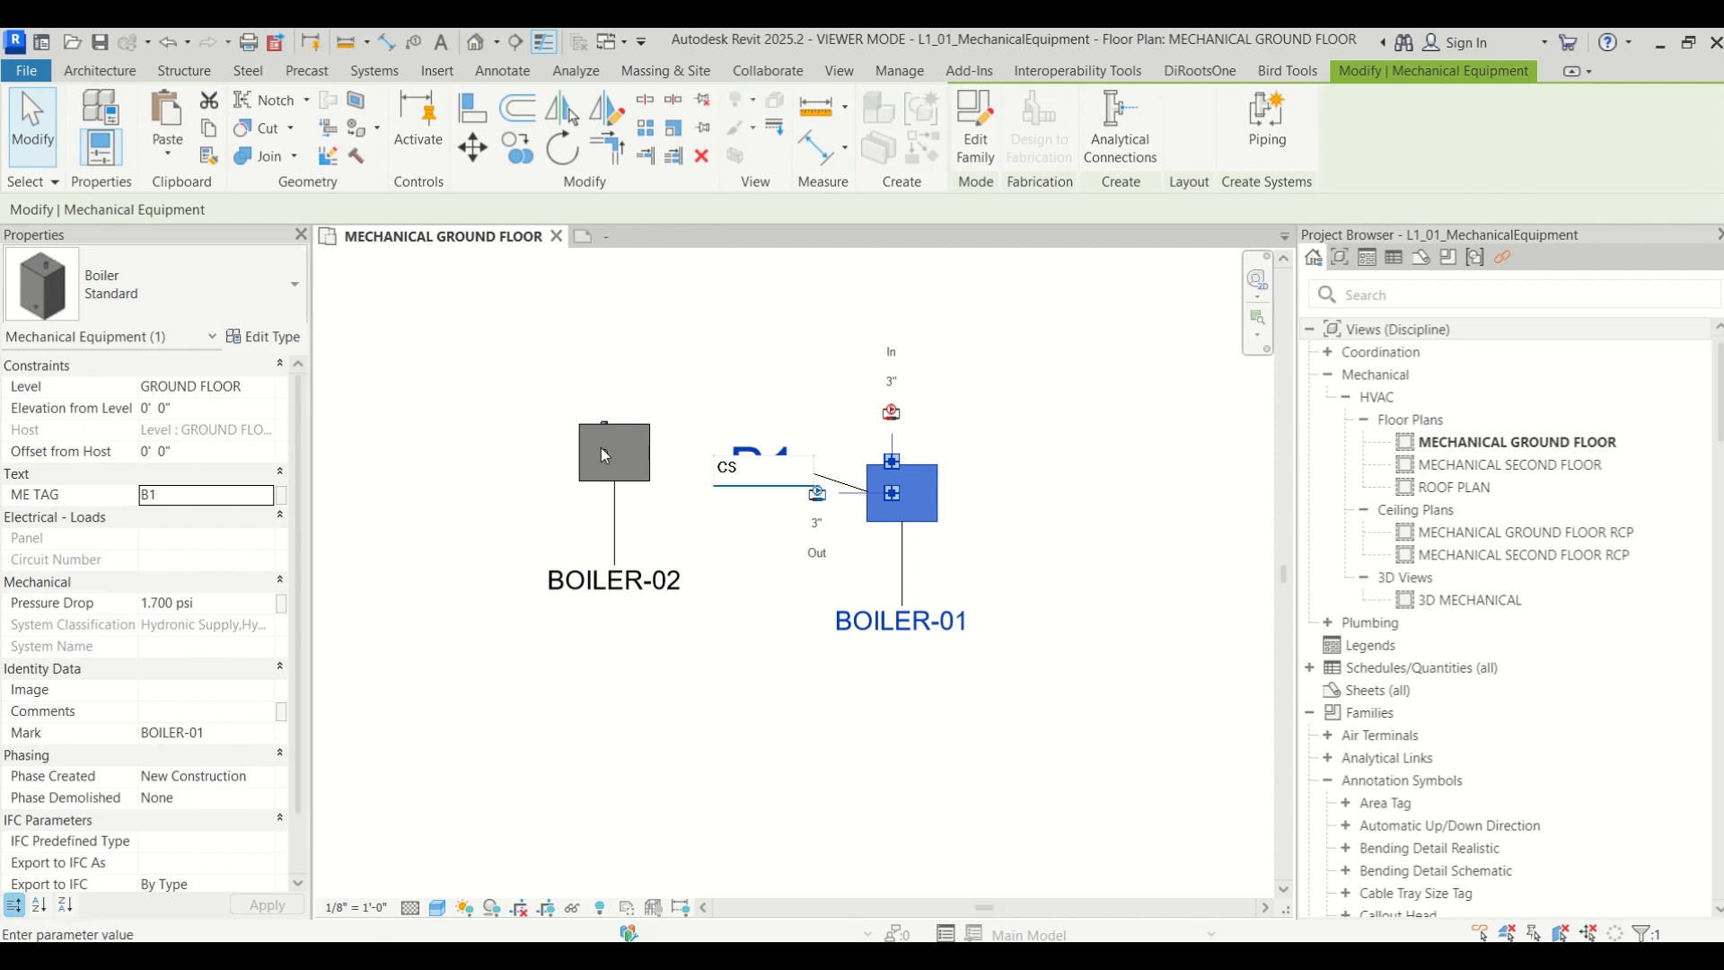
key(Escape)
key(Escape)
Tag the BOILER-02 equipment with the same ME TAG family as the B1 tag, placing it beside the boiler with a leader
click(762, 476)
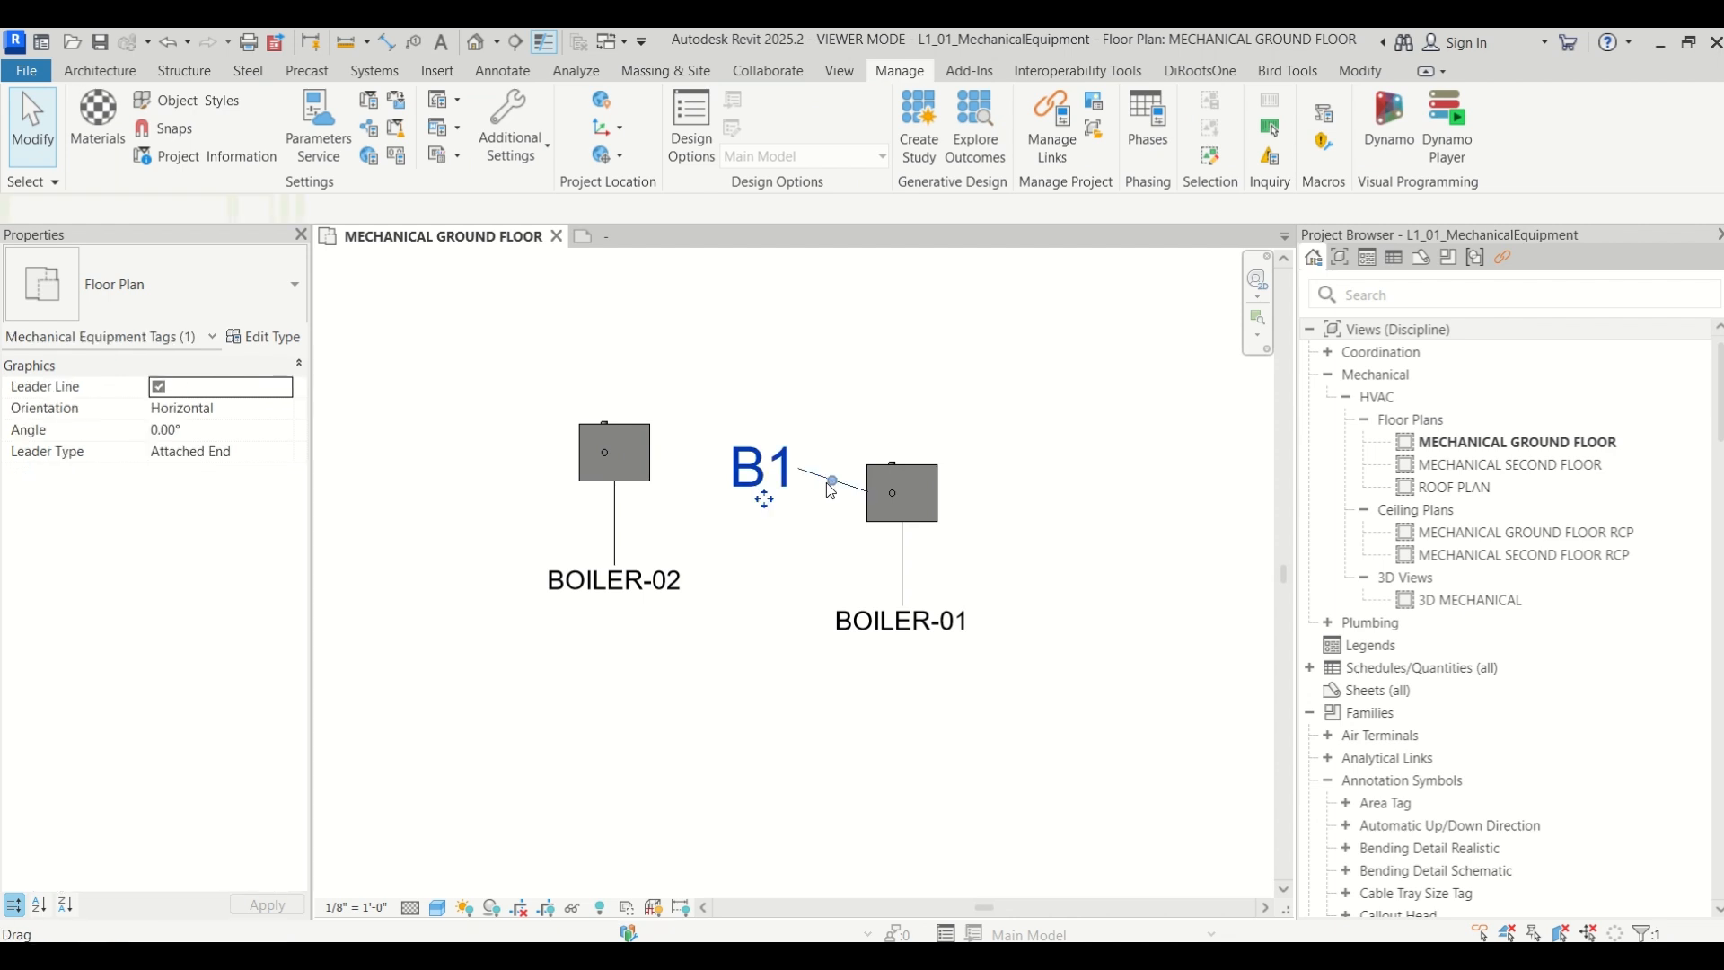
key(t)
key(g)
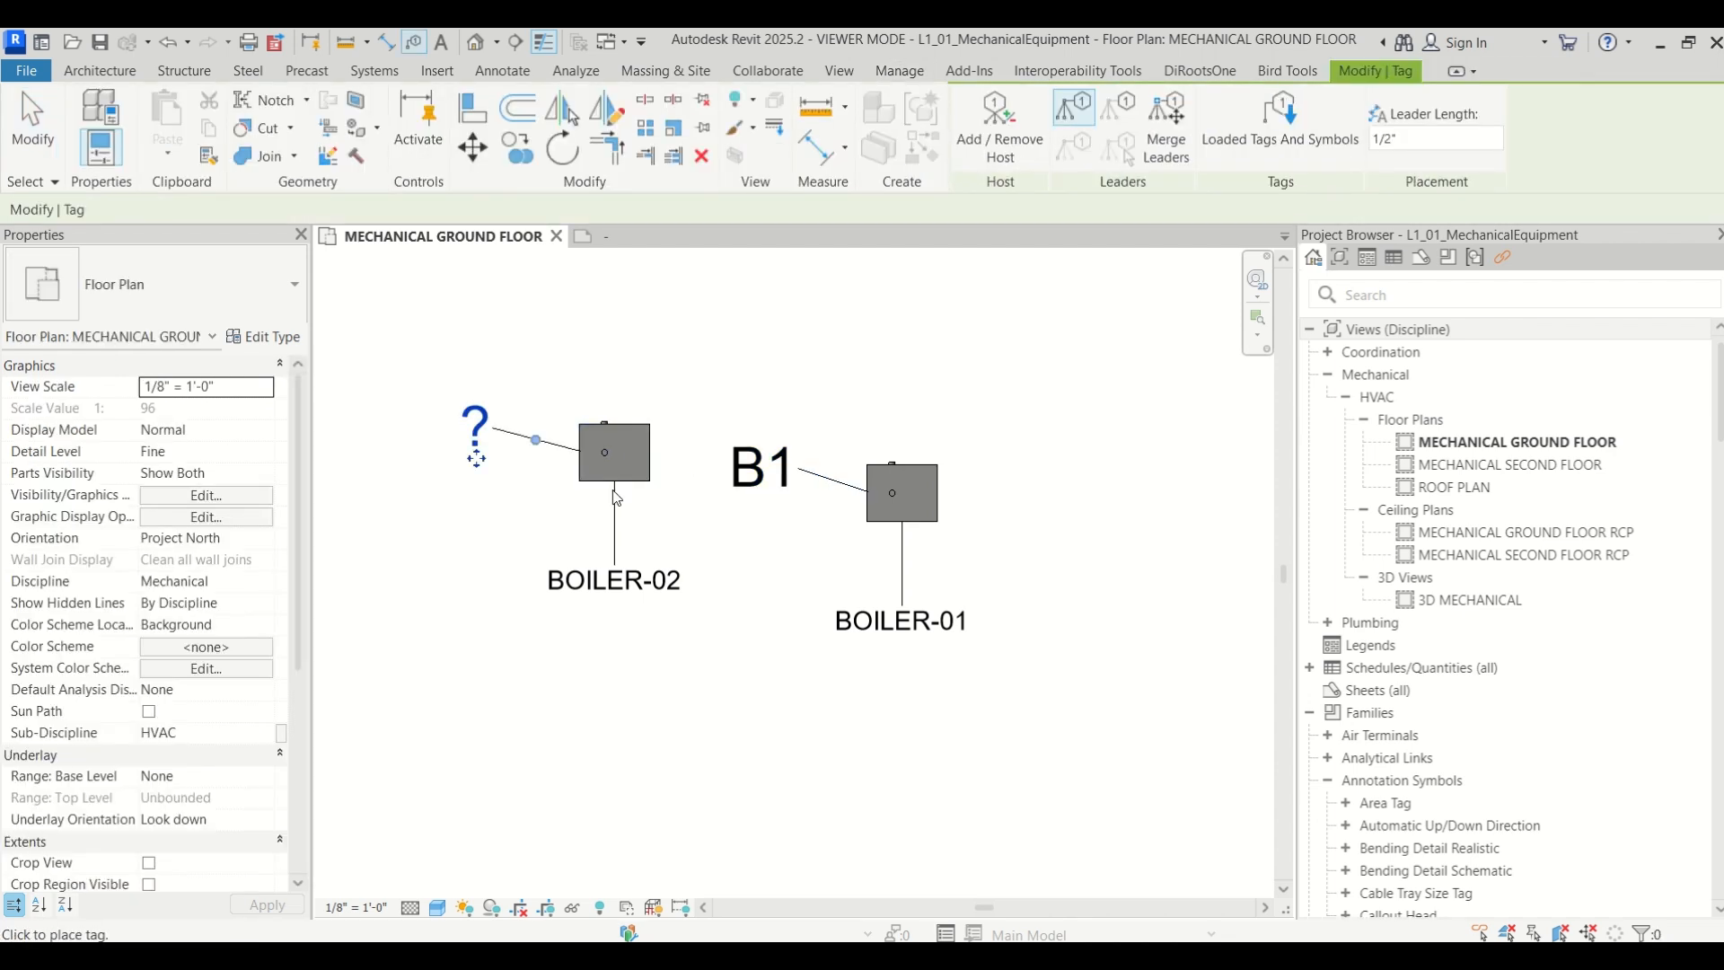
click(616, 501)
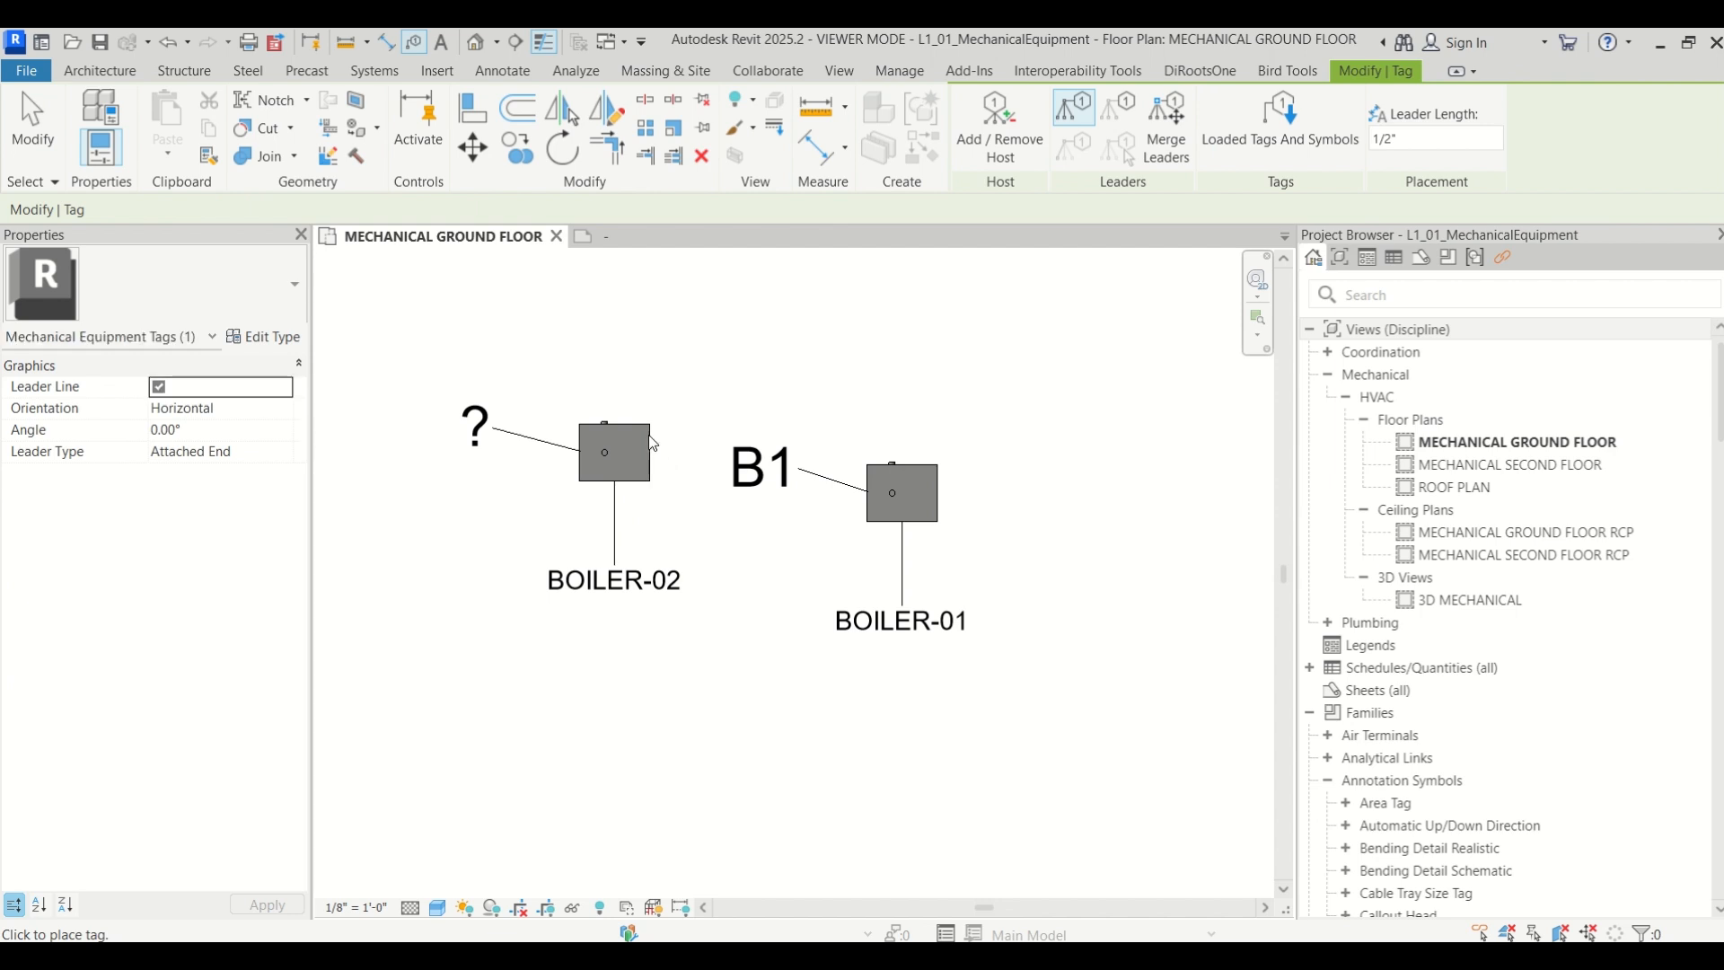
scroll(628, 426, up, 2)
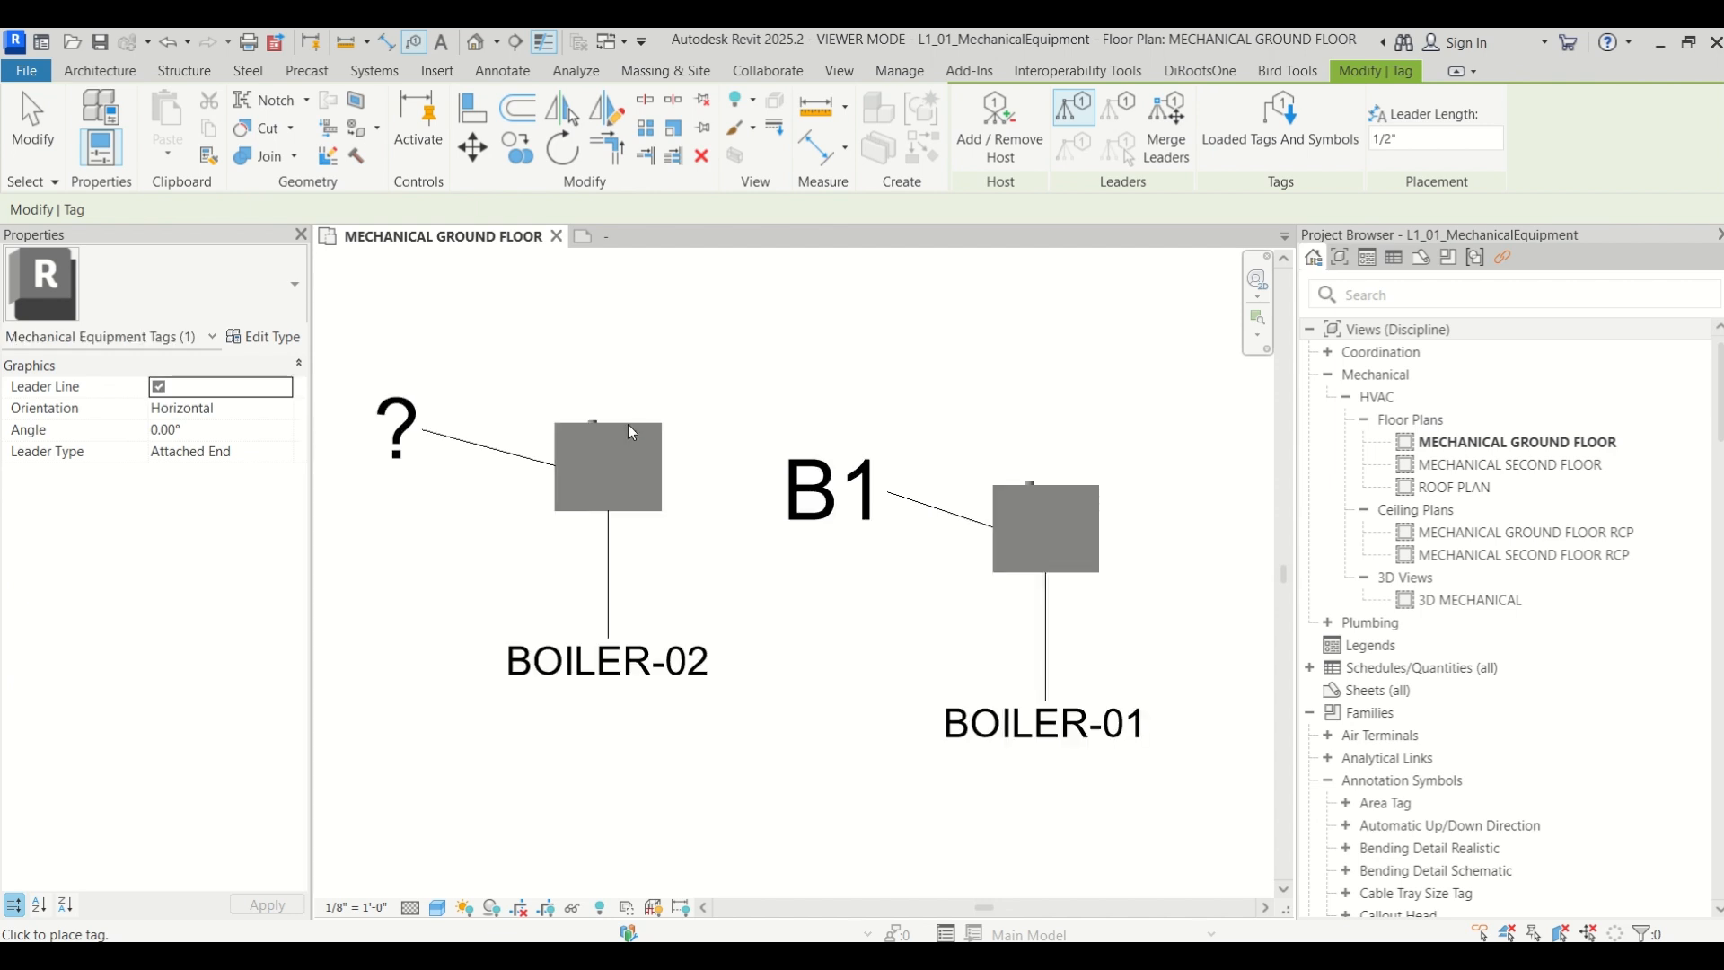
key(Escape)
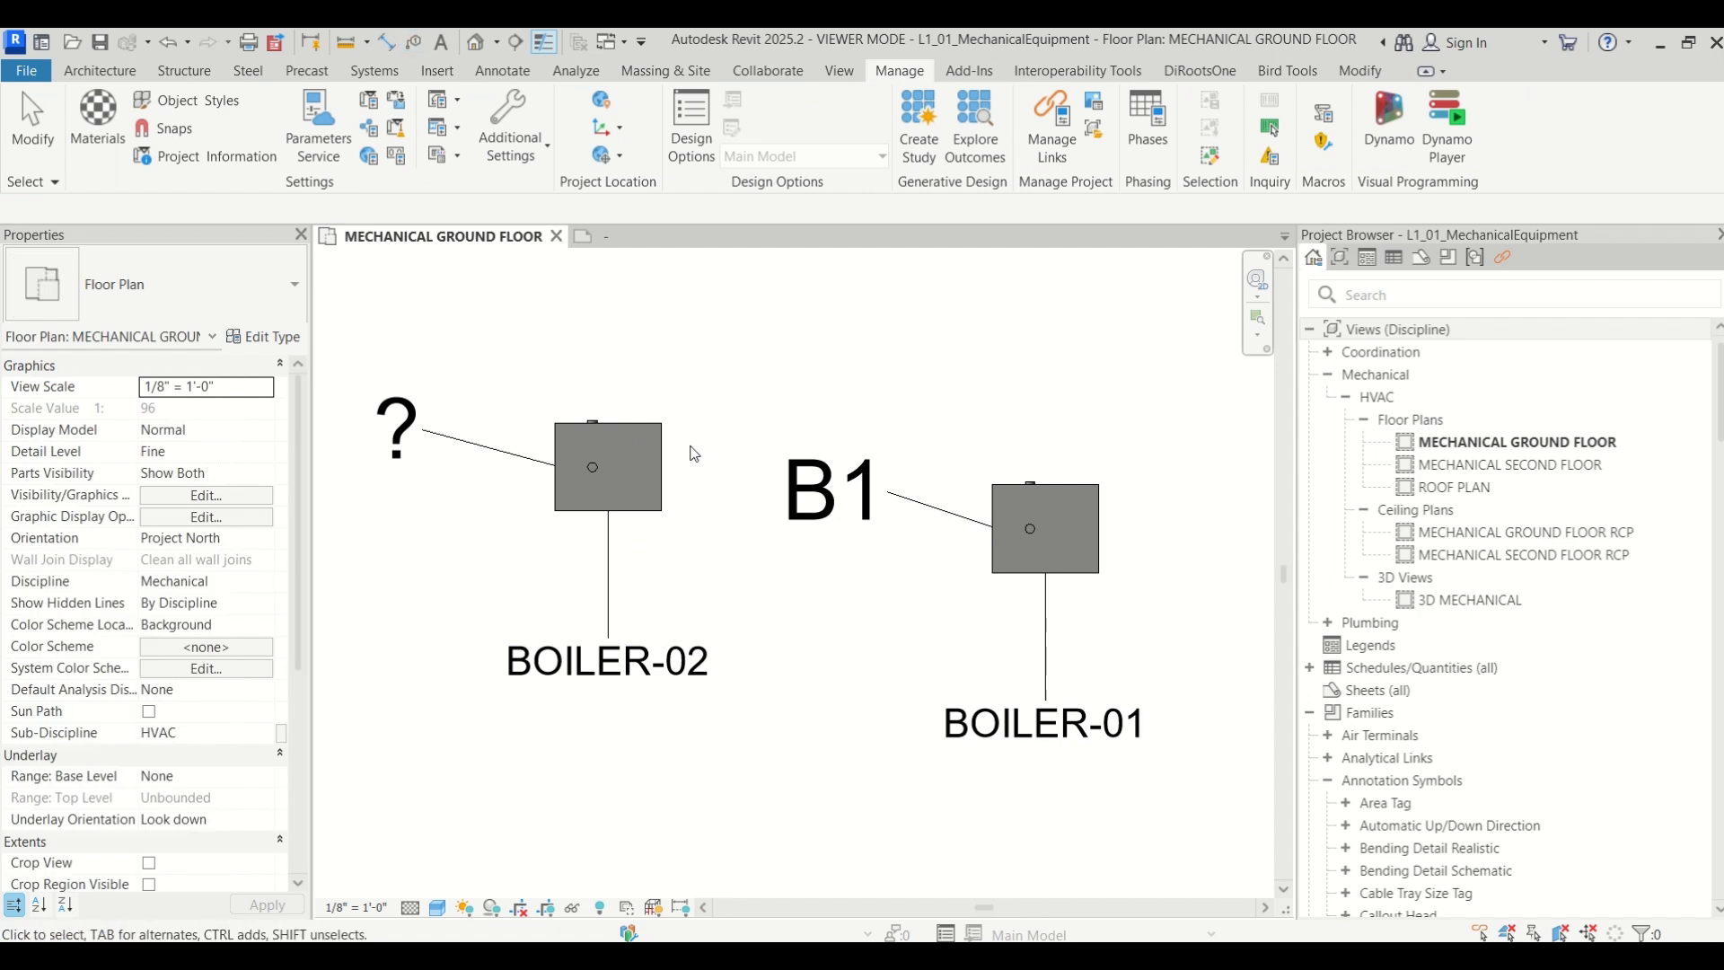
Set the ME TAG parameter of the BOILER-02 equipment to B2 and clear the selection
click(662, 437)
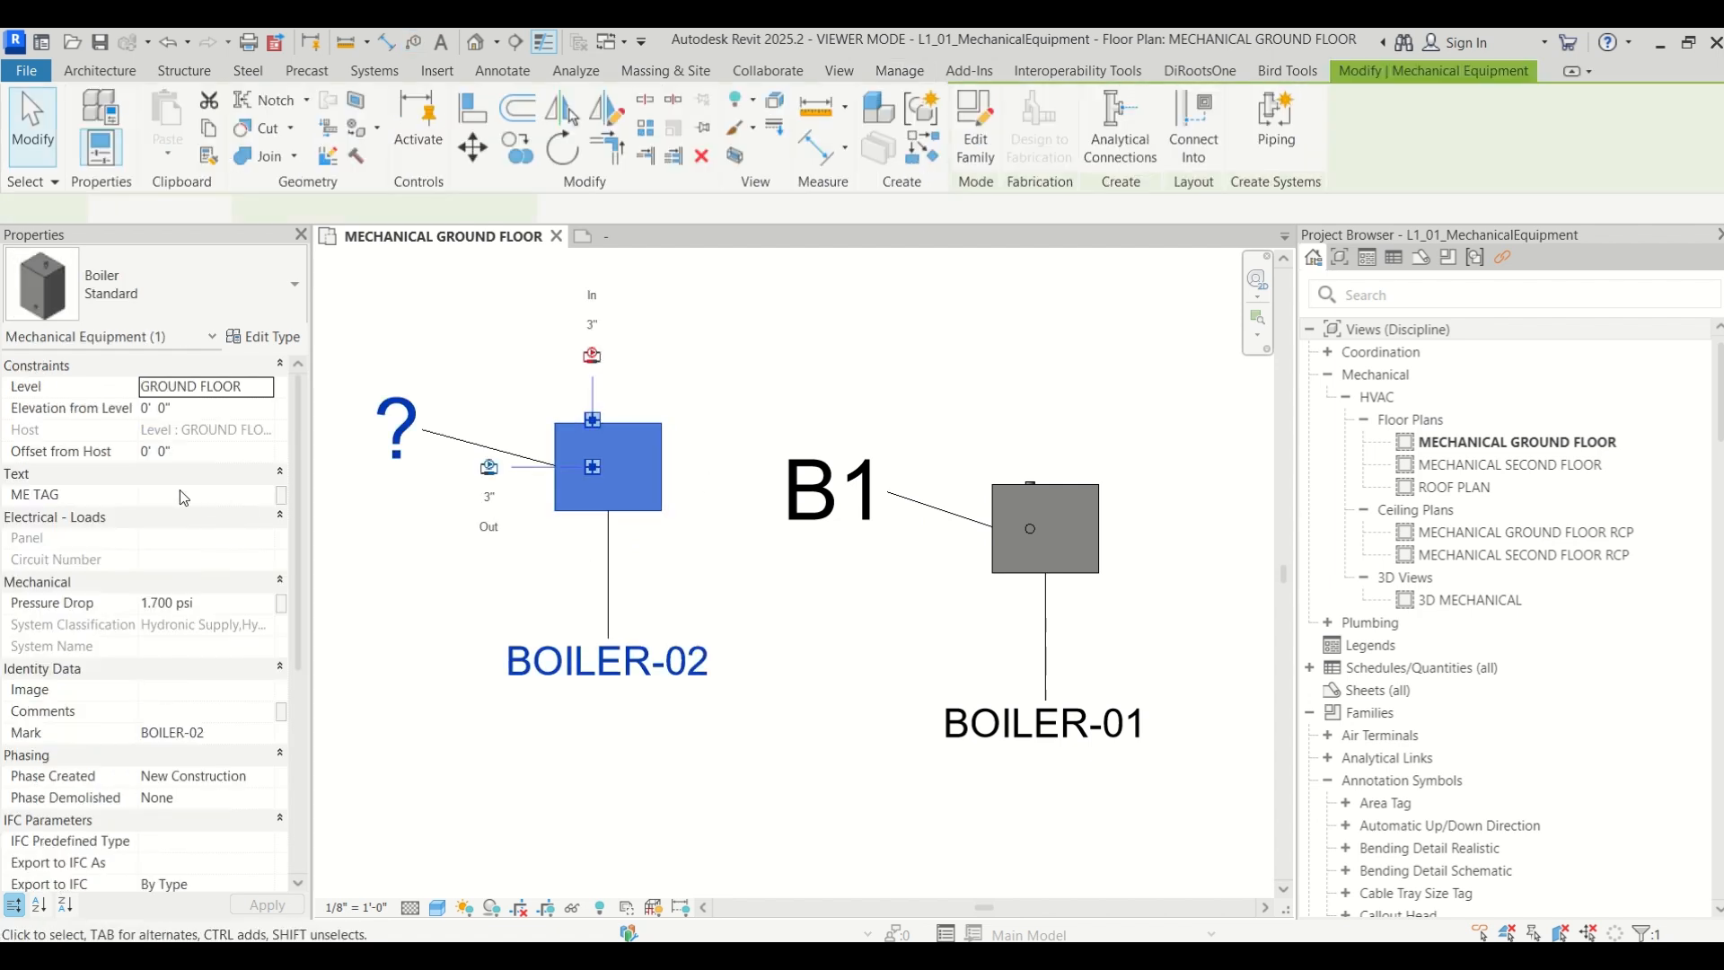
click(187, 496)
text(B2)
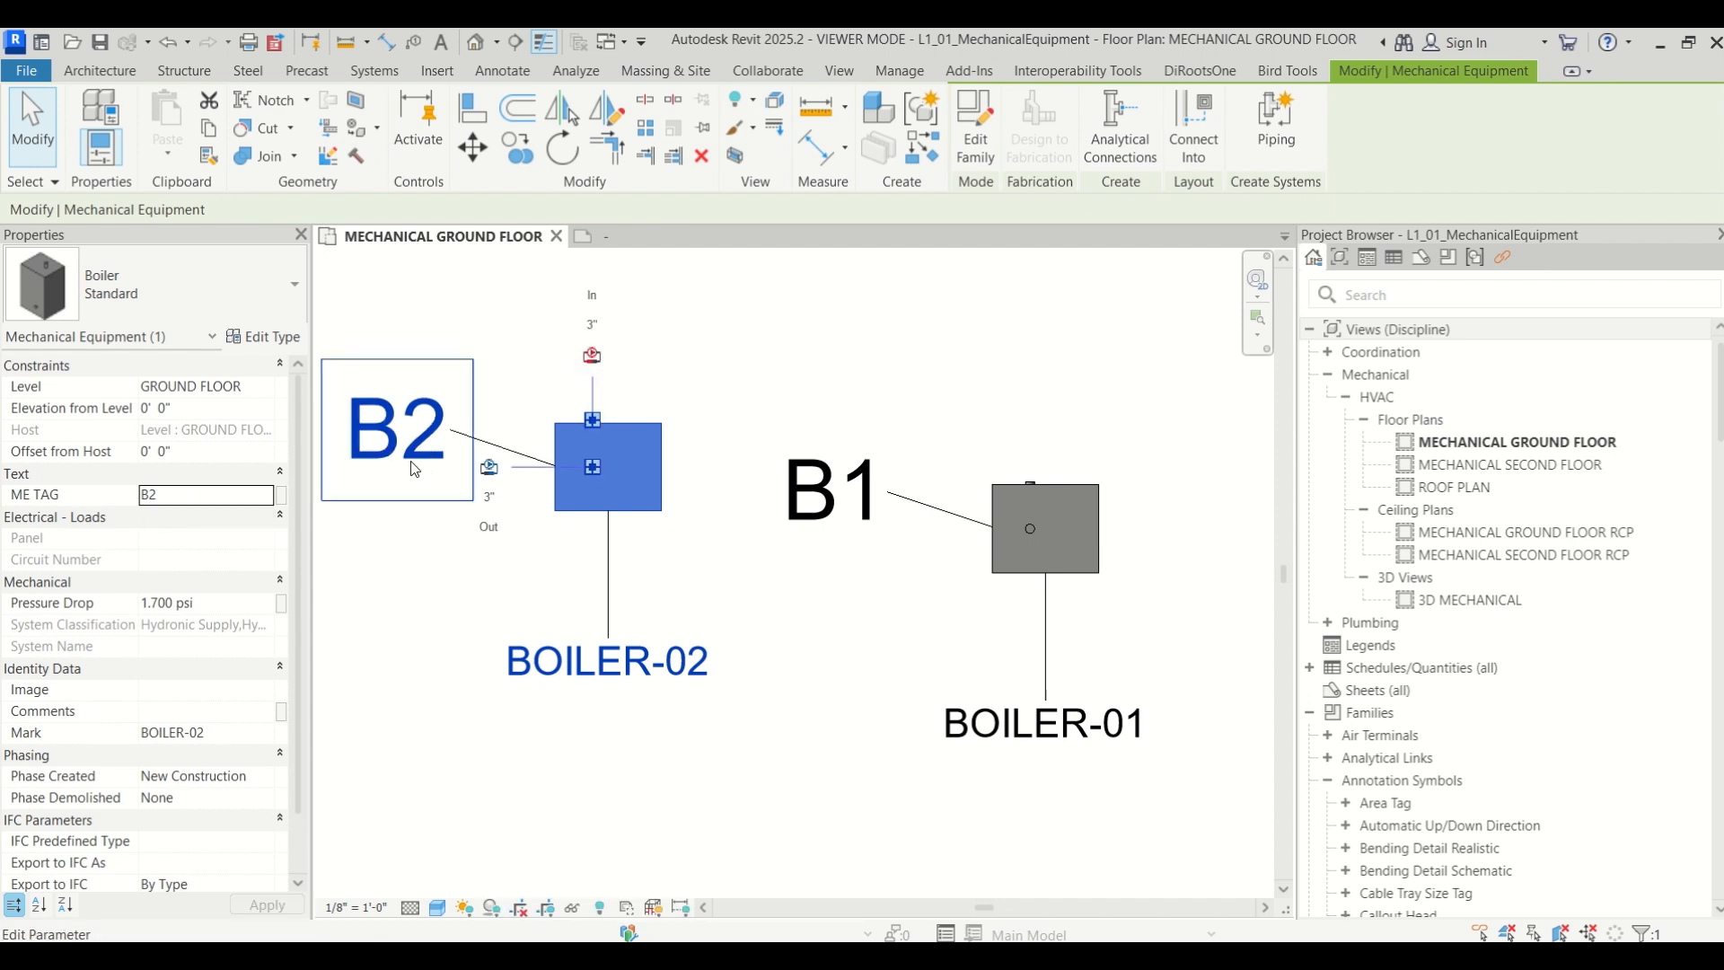
scroll(410, 459, down, 2)
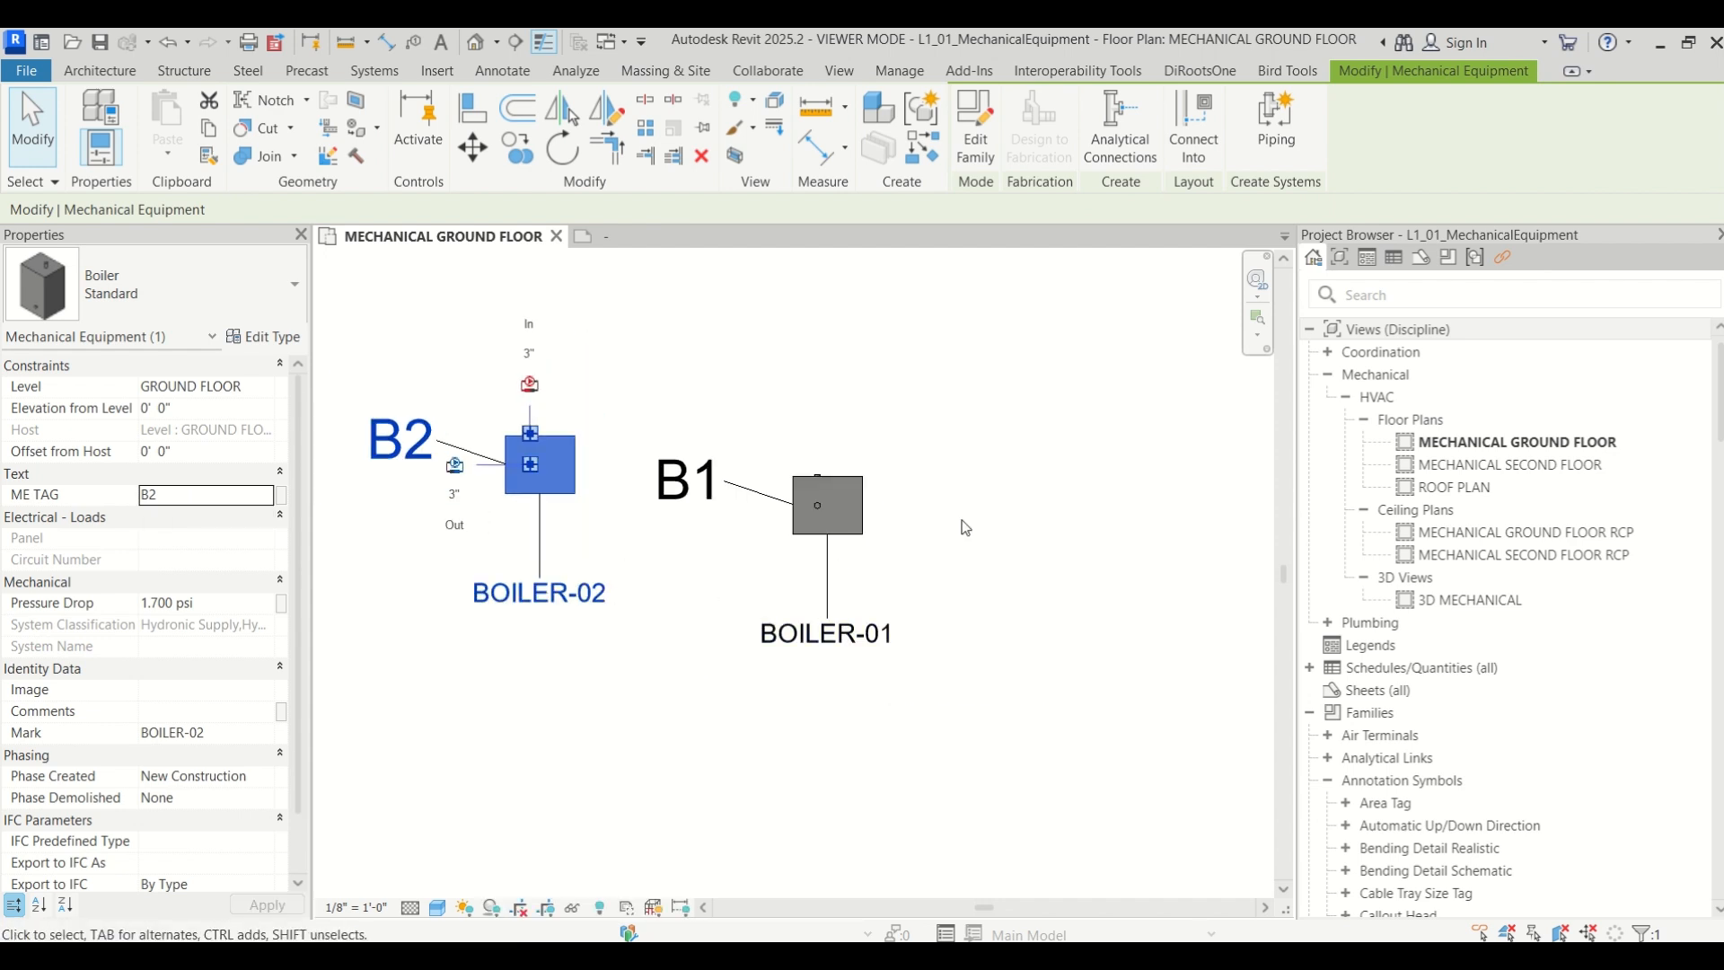
click(1058, 492)
Move the B1 tag directly above the BOILER-01 equipment, and review the BOILER-02 equipment's instance properties
click(703, 518)
drag(704, 518, 827, 386)
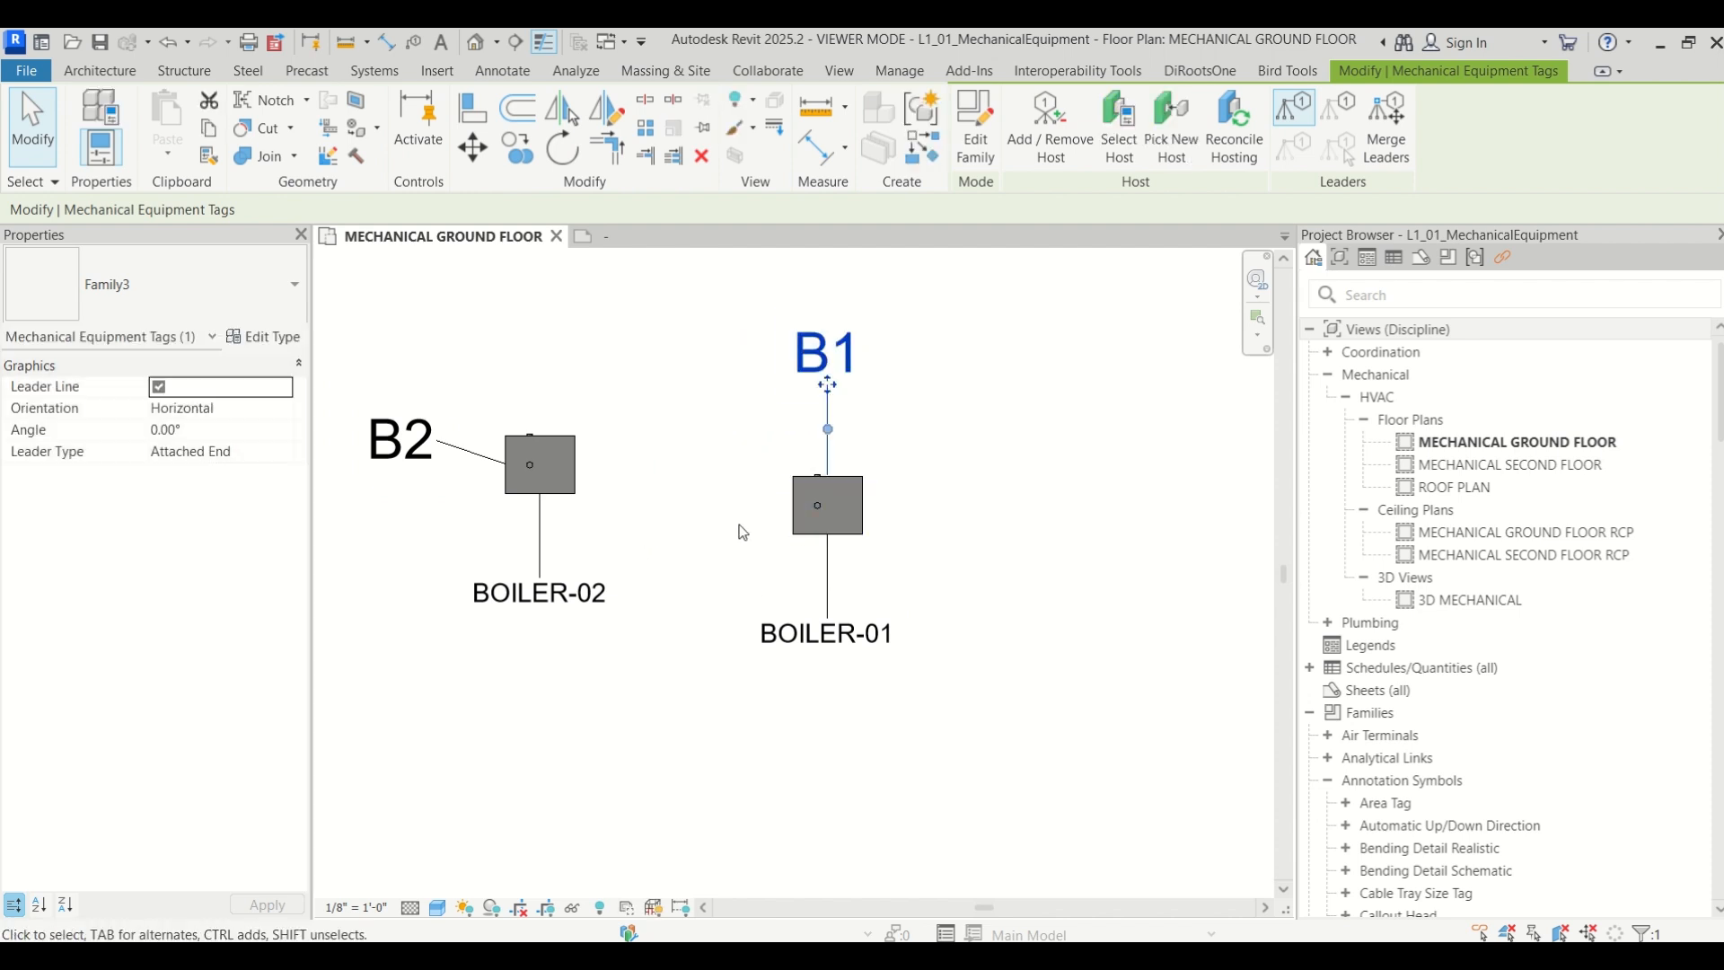
click(569, 488)
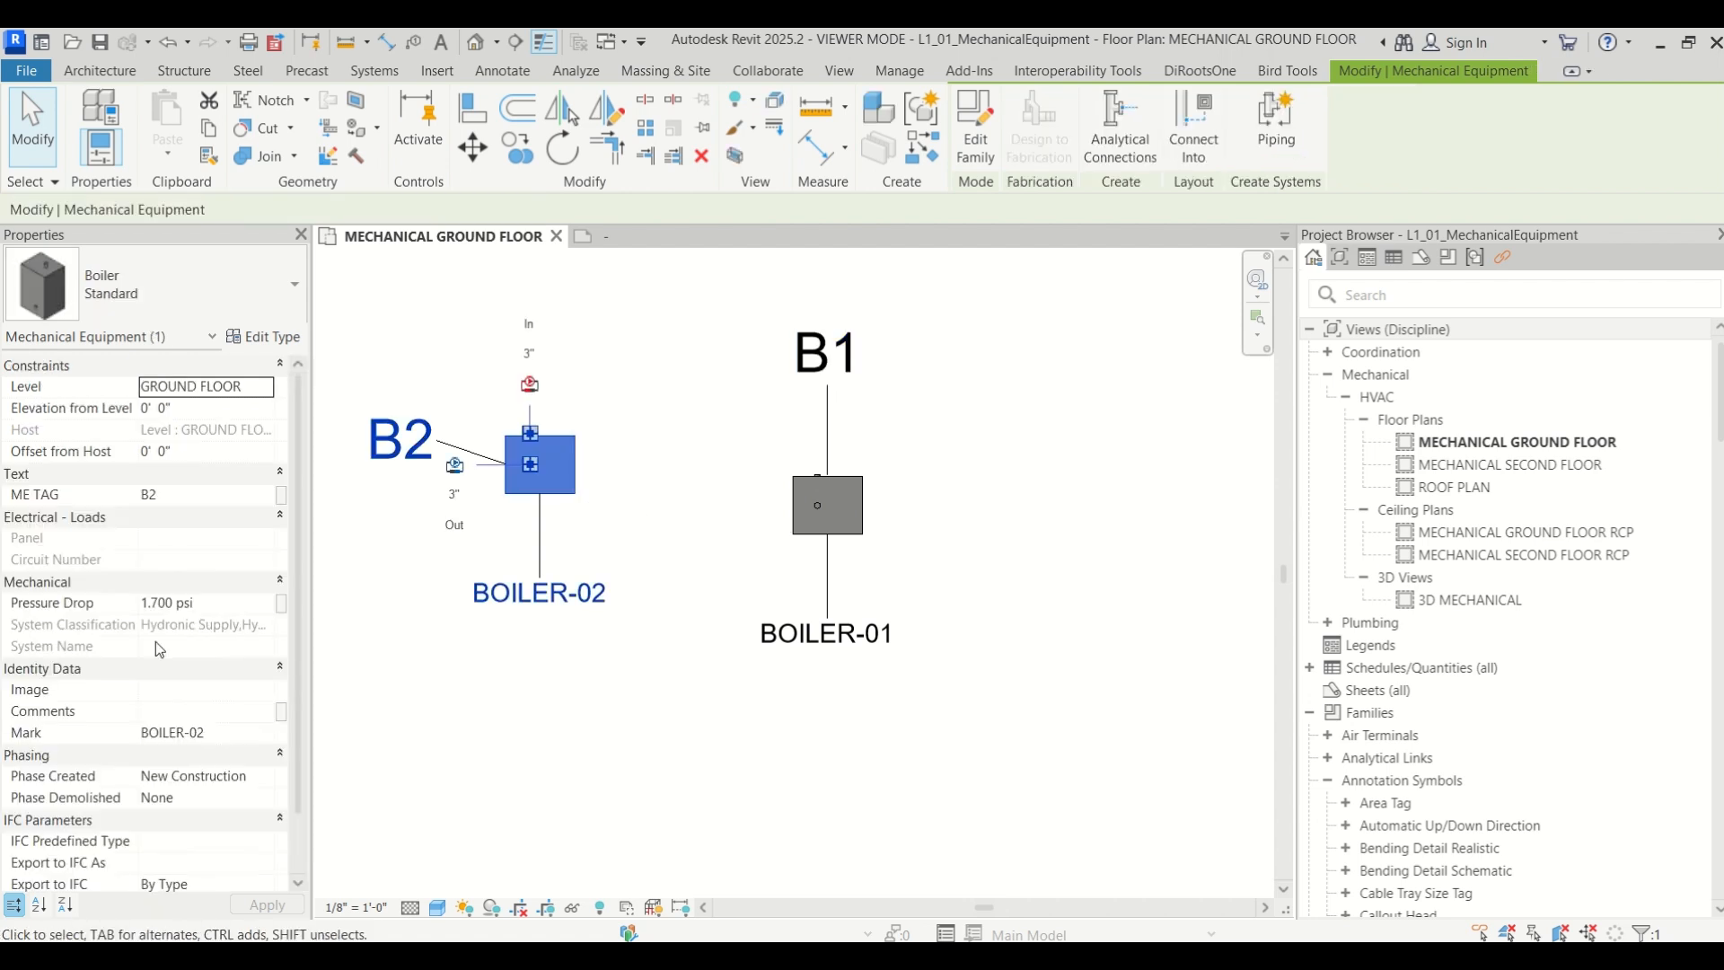
click(941, 712)
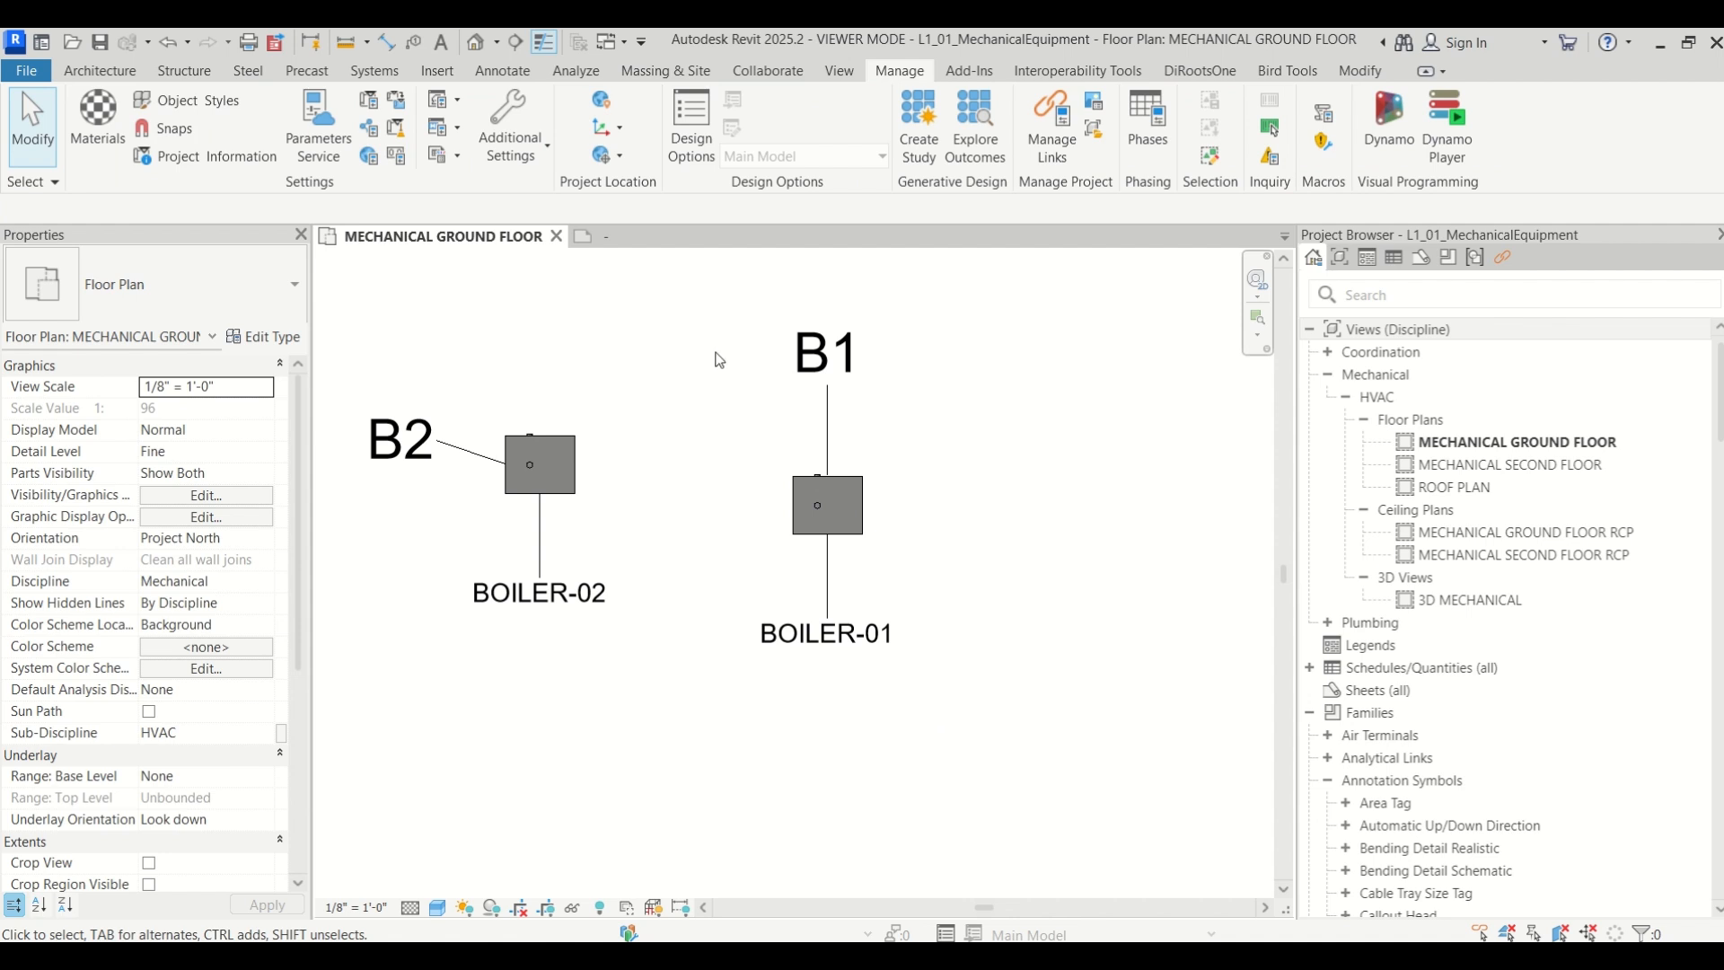
Open the label of the mechanical equipment tag family for editing and remove the ME TAG parameter from its label parameters
click(634, 239)
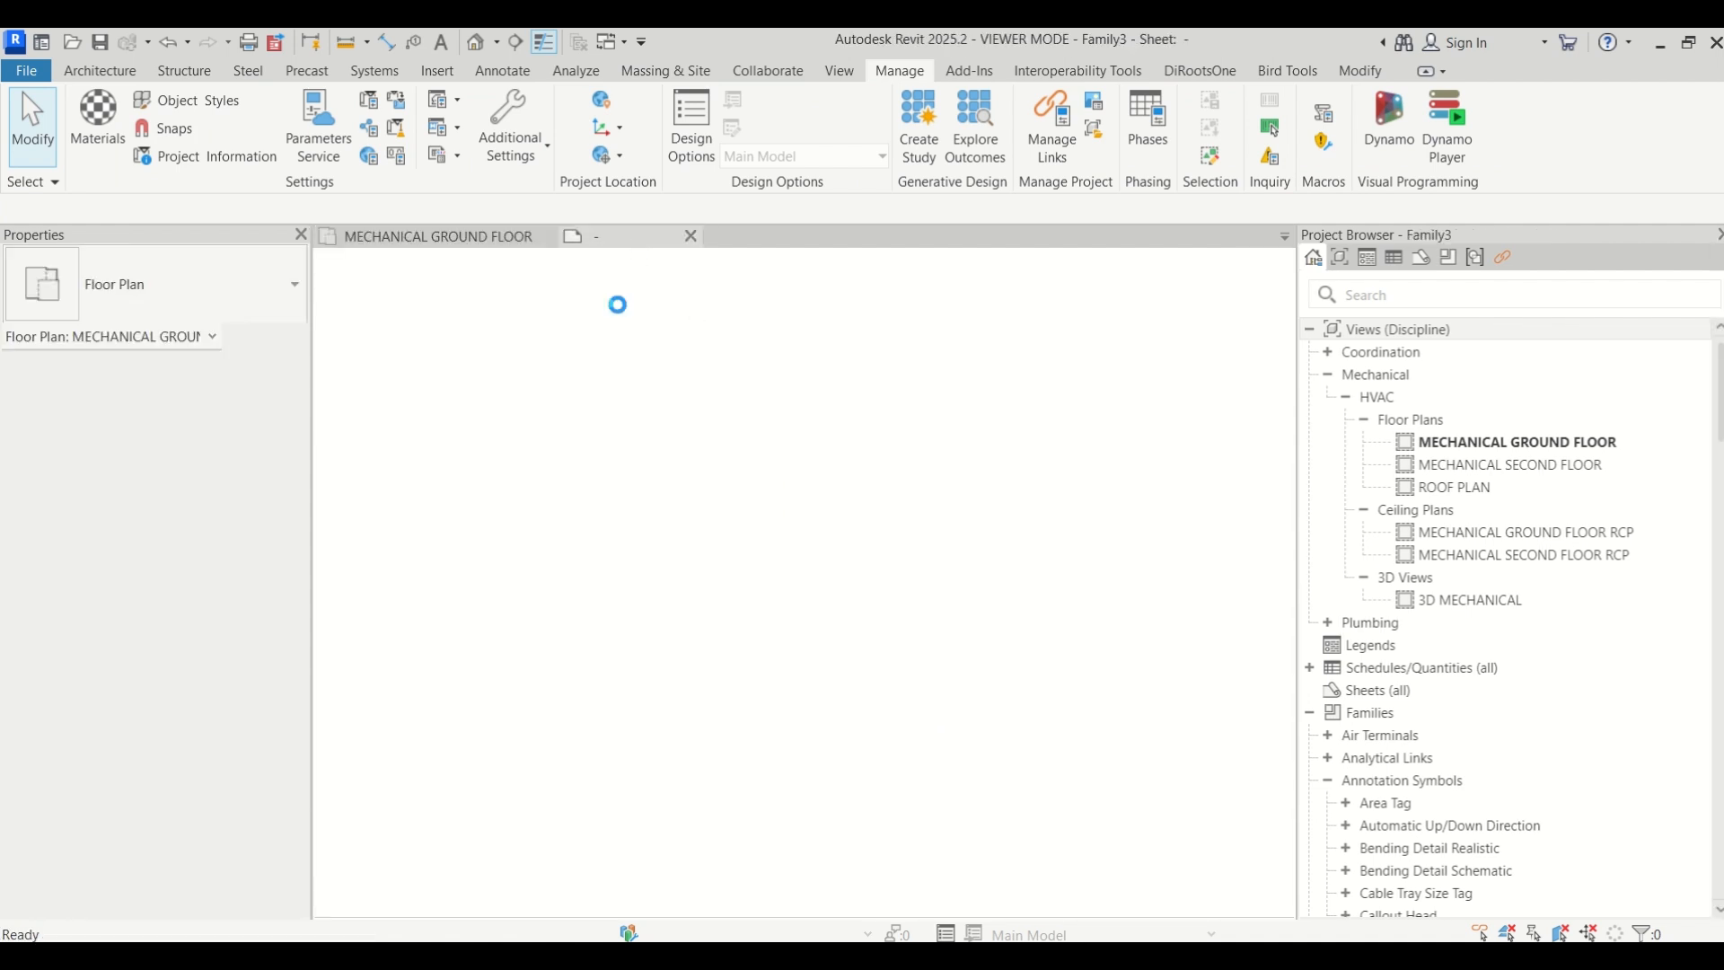
click(789, 562)
click(216, 409)
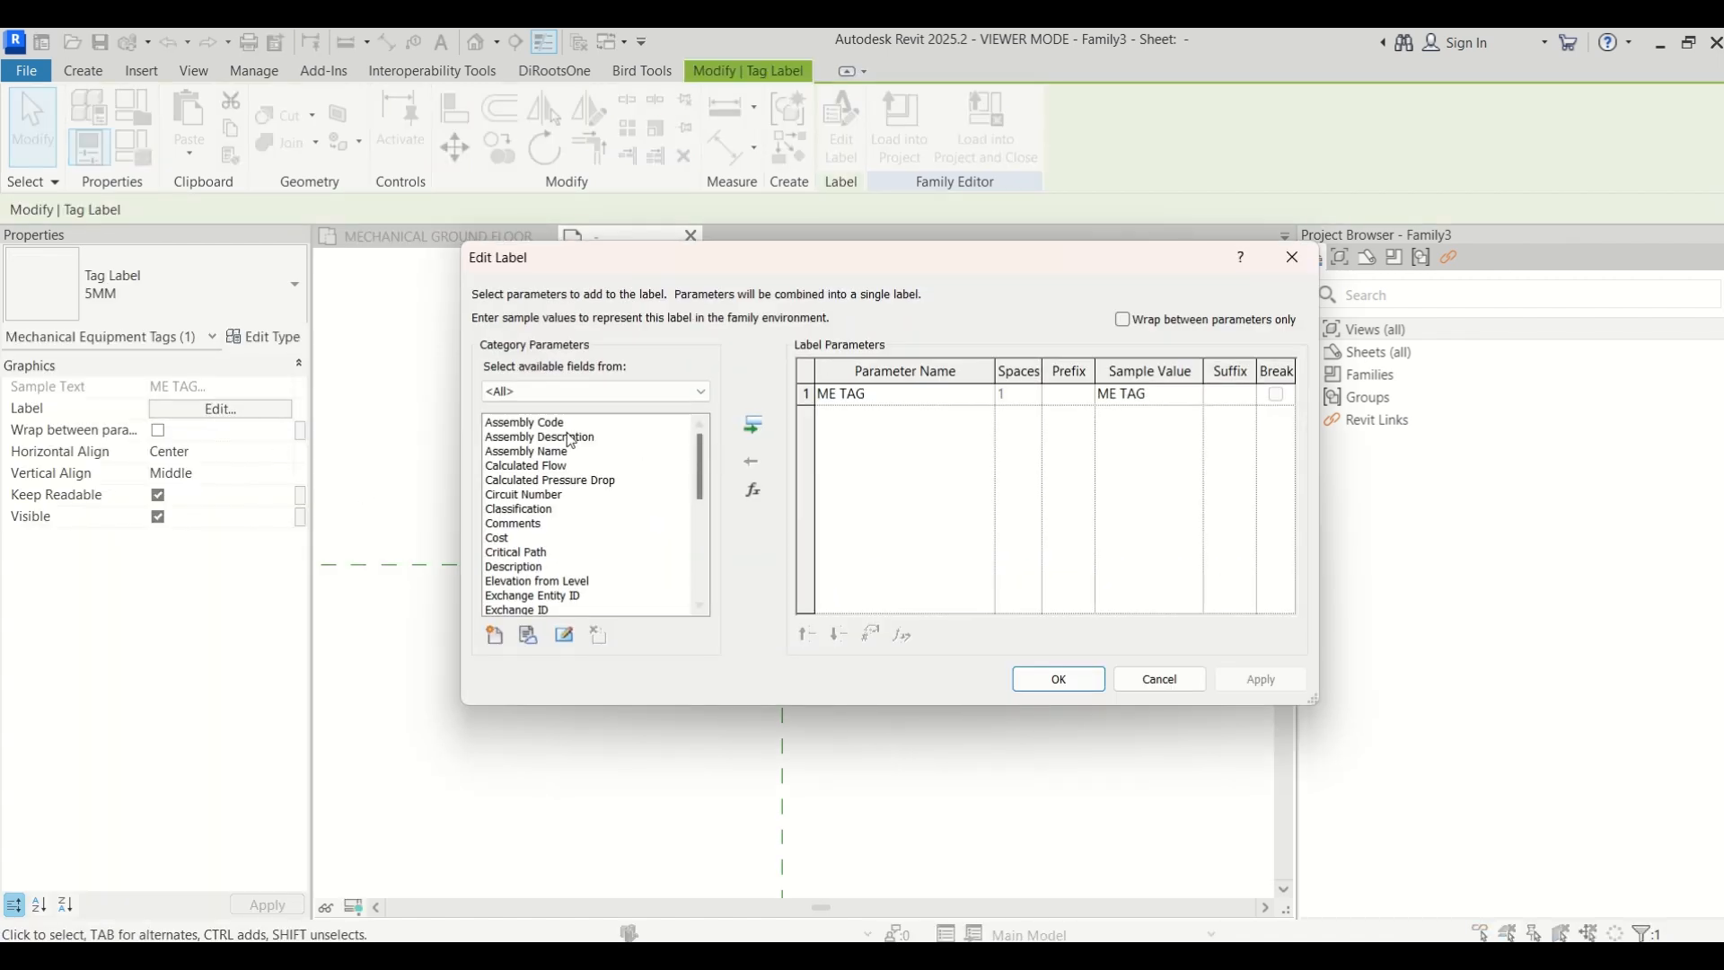
scroll(544, 512, down, 6)
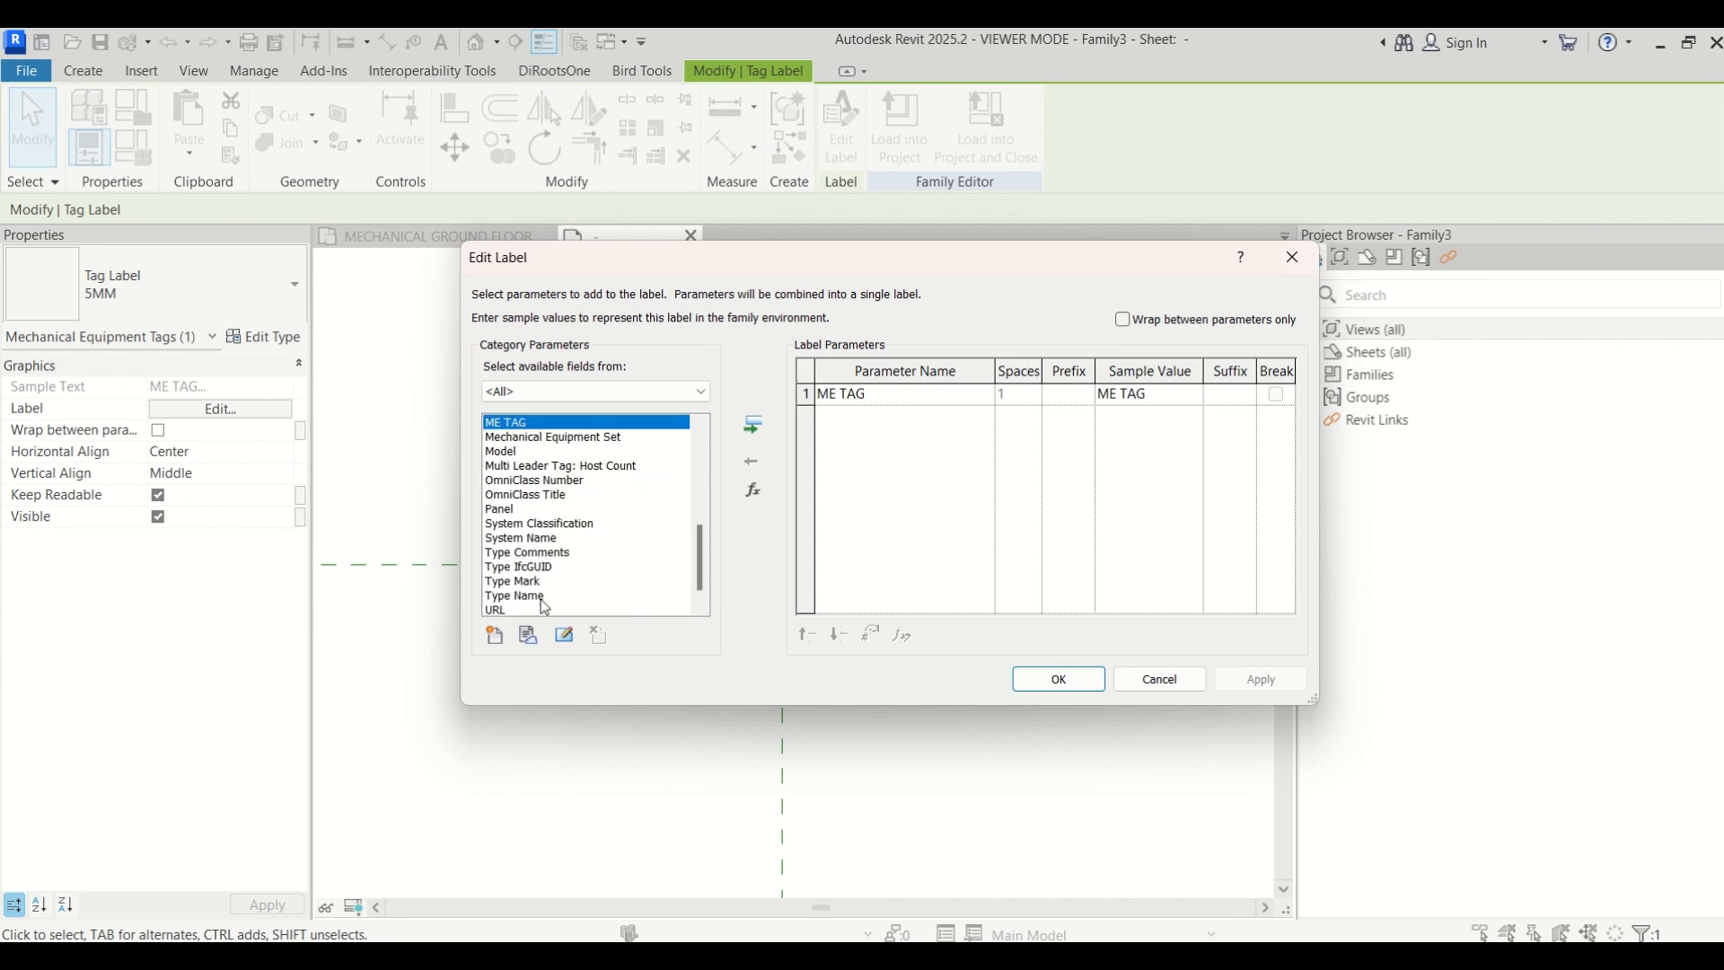
click(844, 398)
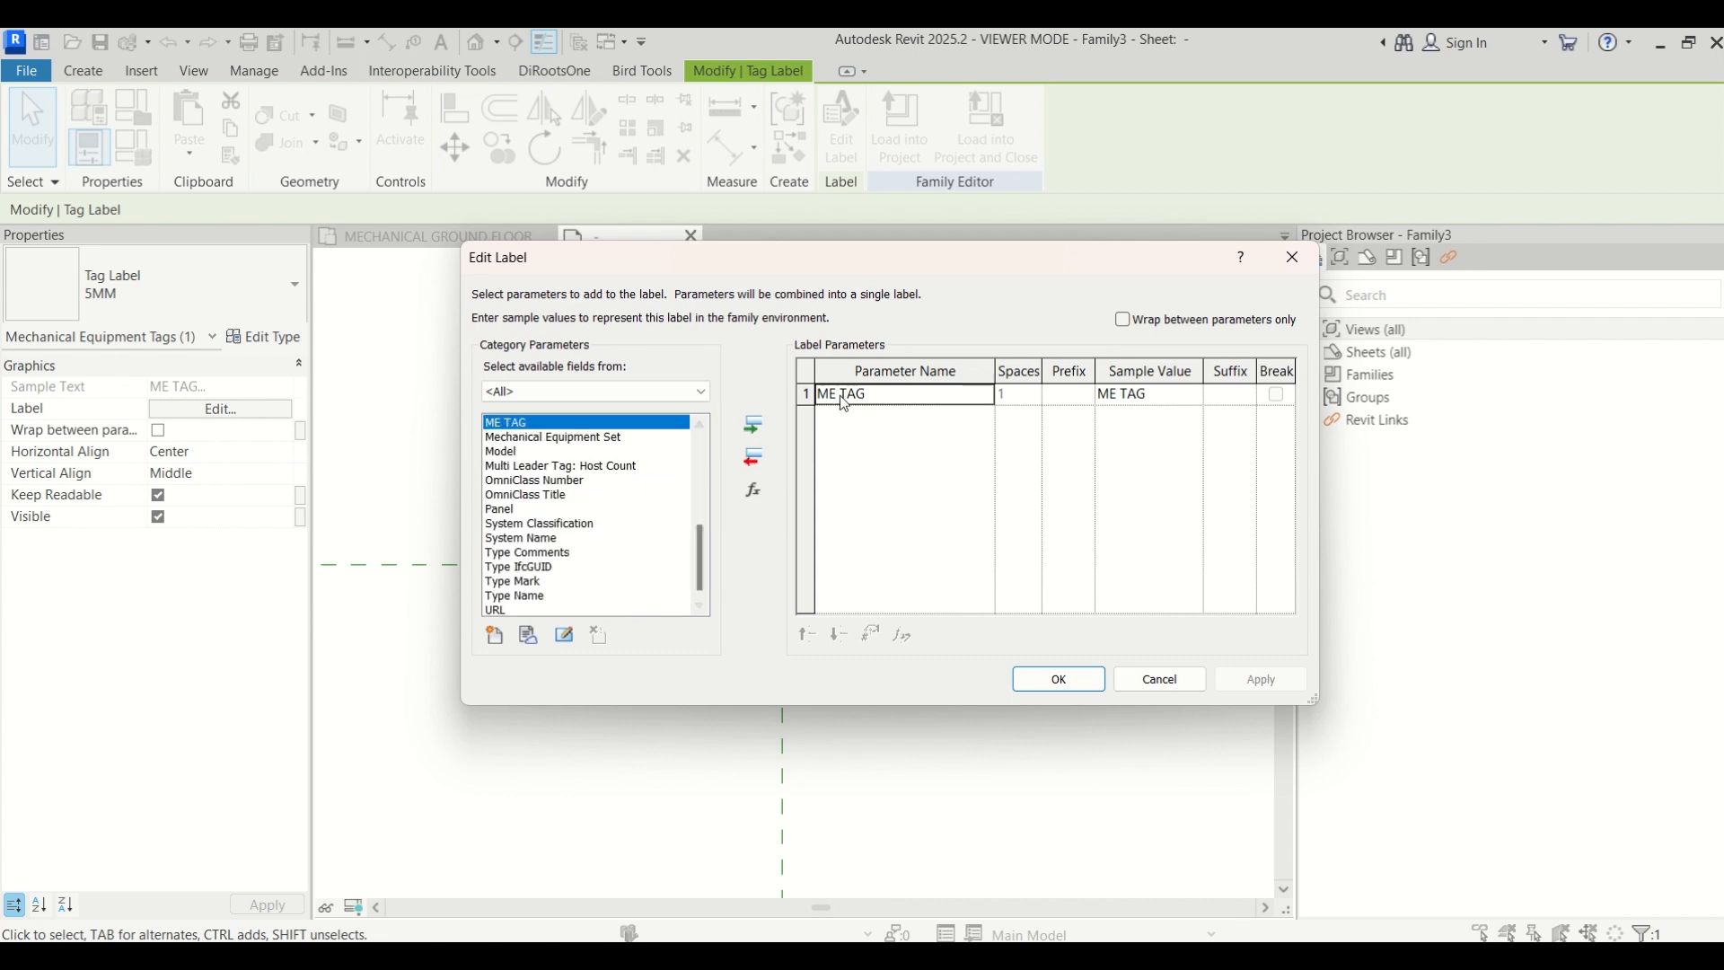
click(753, 459)
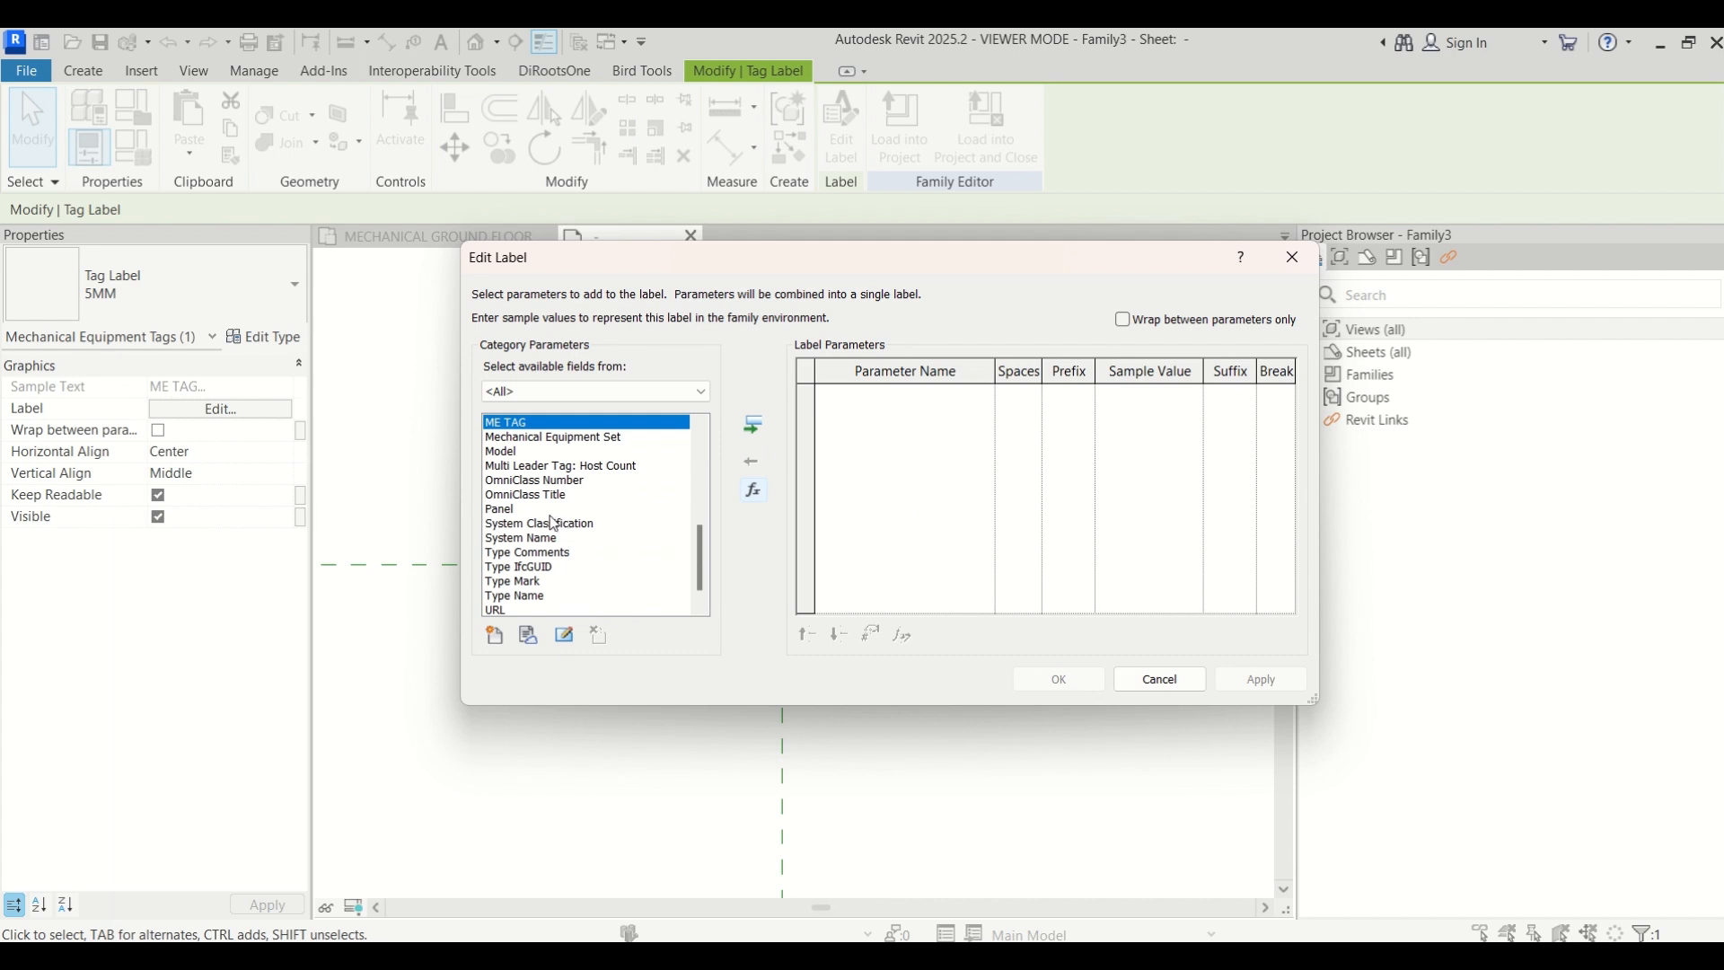
Add the Comments parameter to the tag label
scroll(554, 522, up, 2)
scroll(541, 494, up, 2)
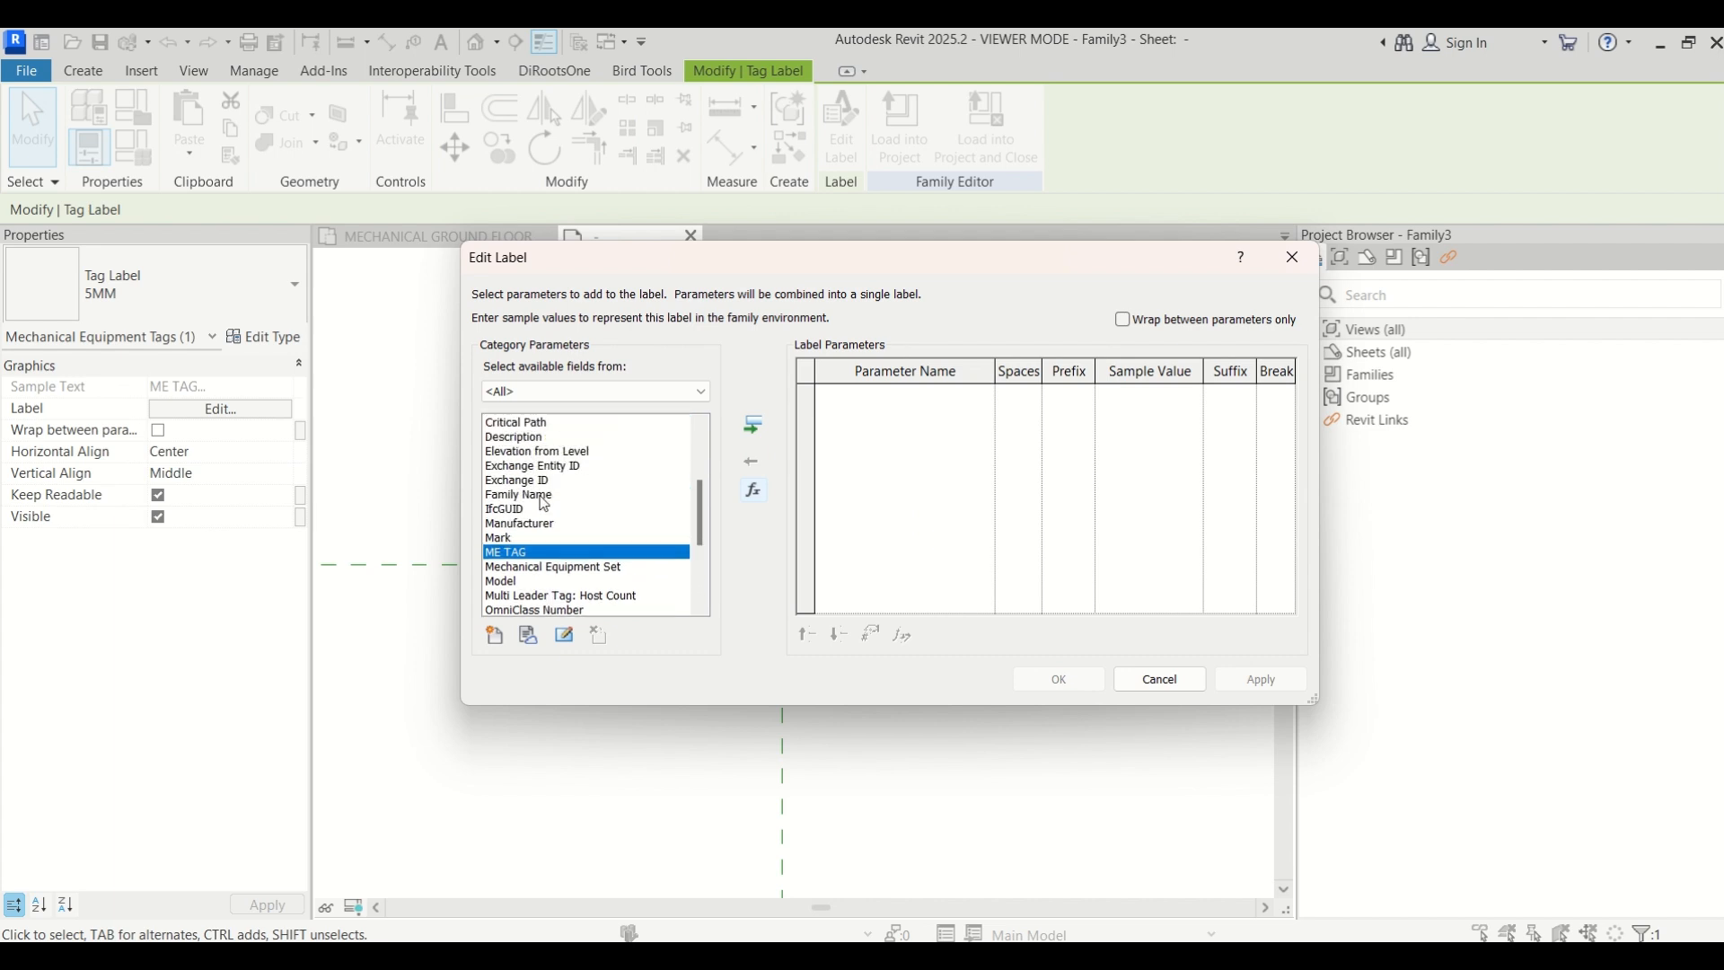
click(531, 439)
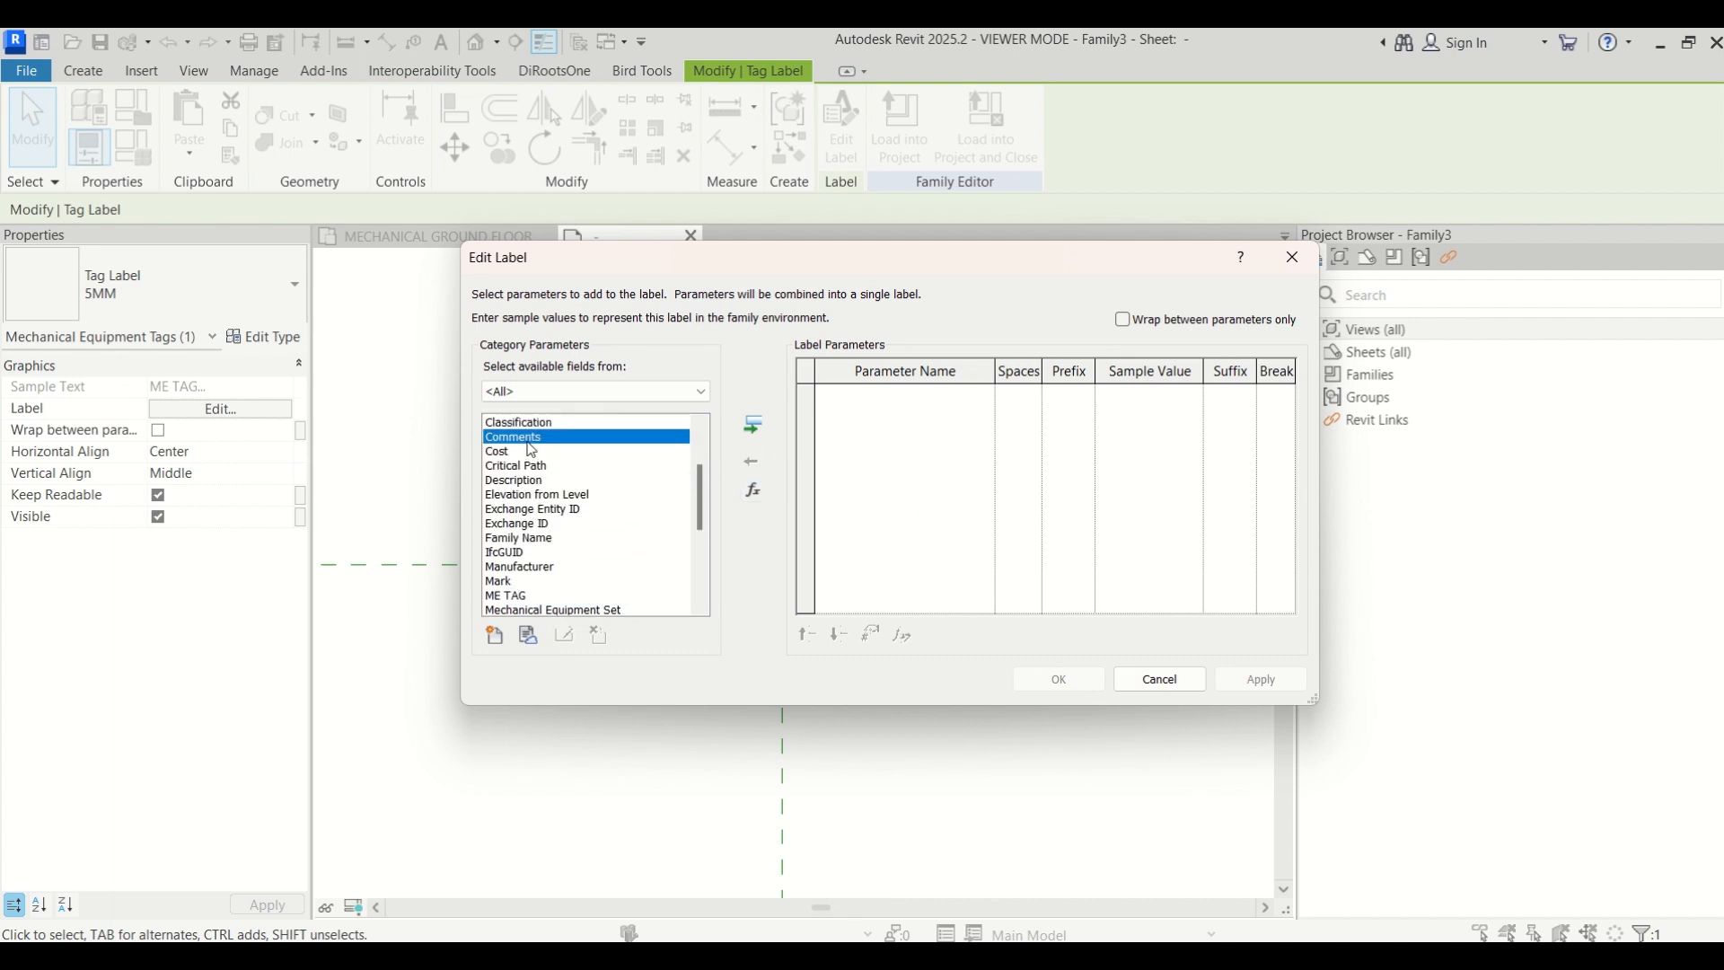
click(753, 425)
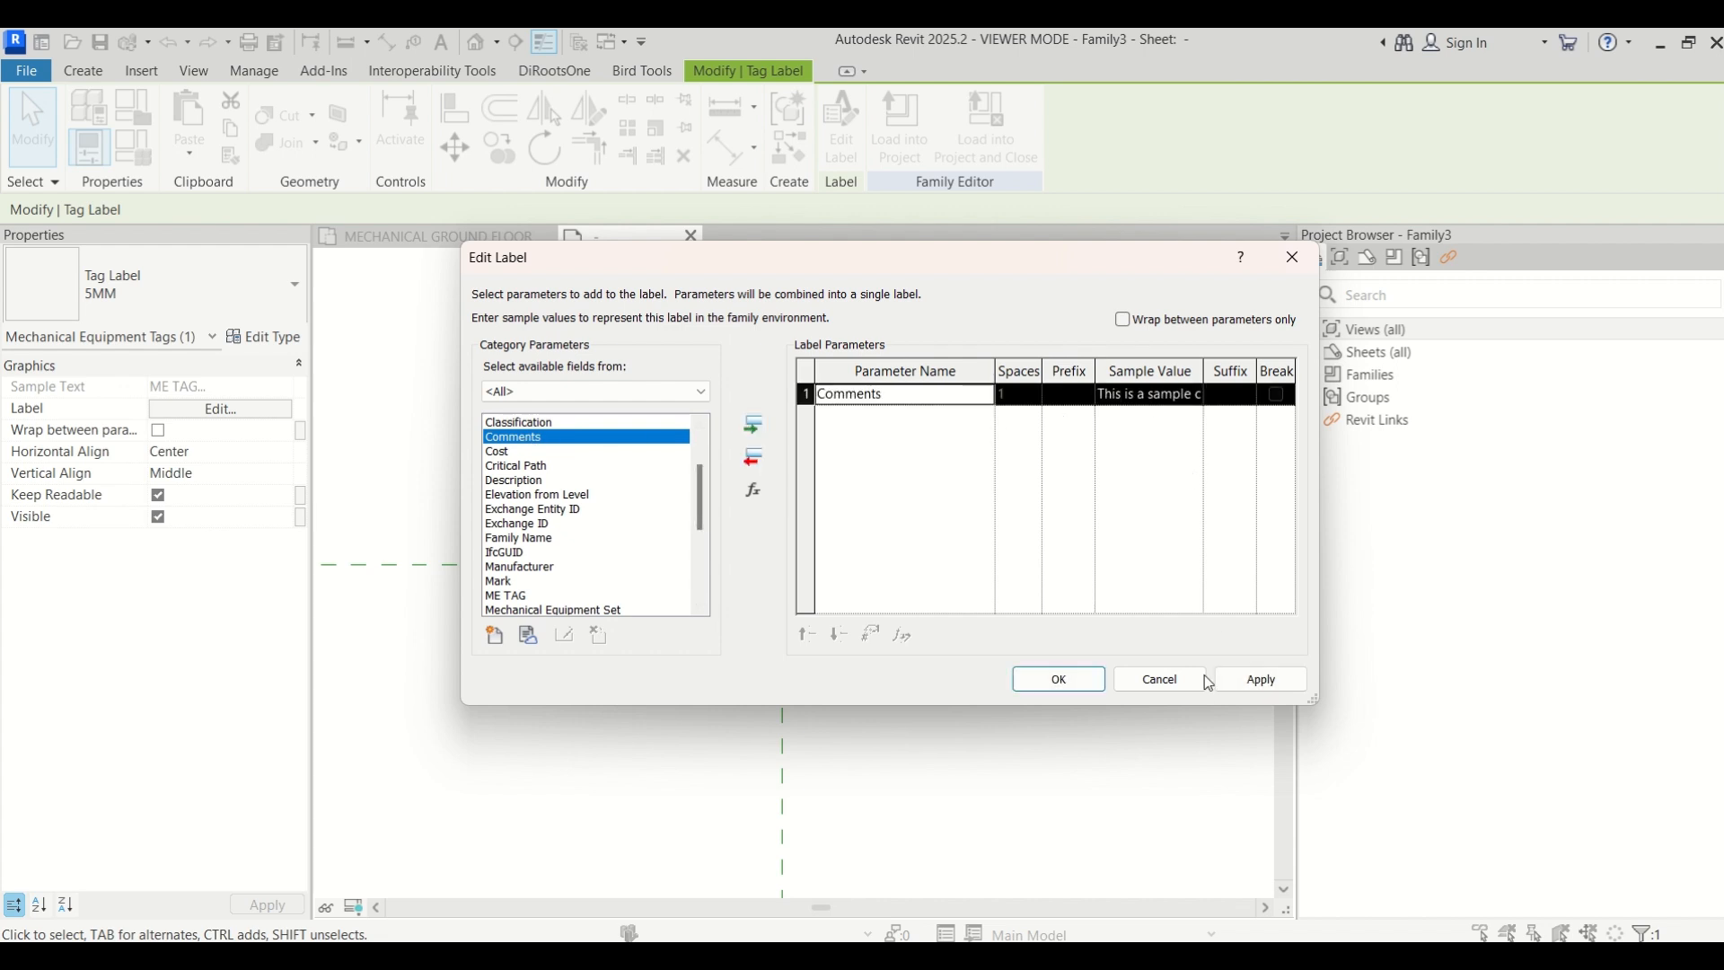
Set the Comments sample value to XX, accept the label, and reload the tag family into the L1_01_MechanicalEquipment project
click(1160, 395)
drag(1159, 395, 1246, 394)
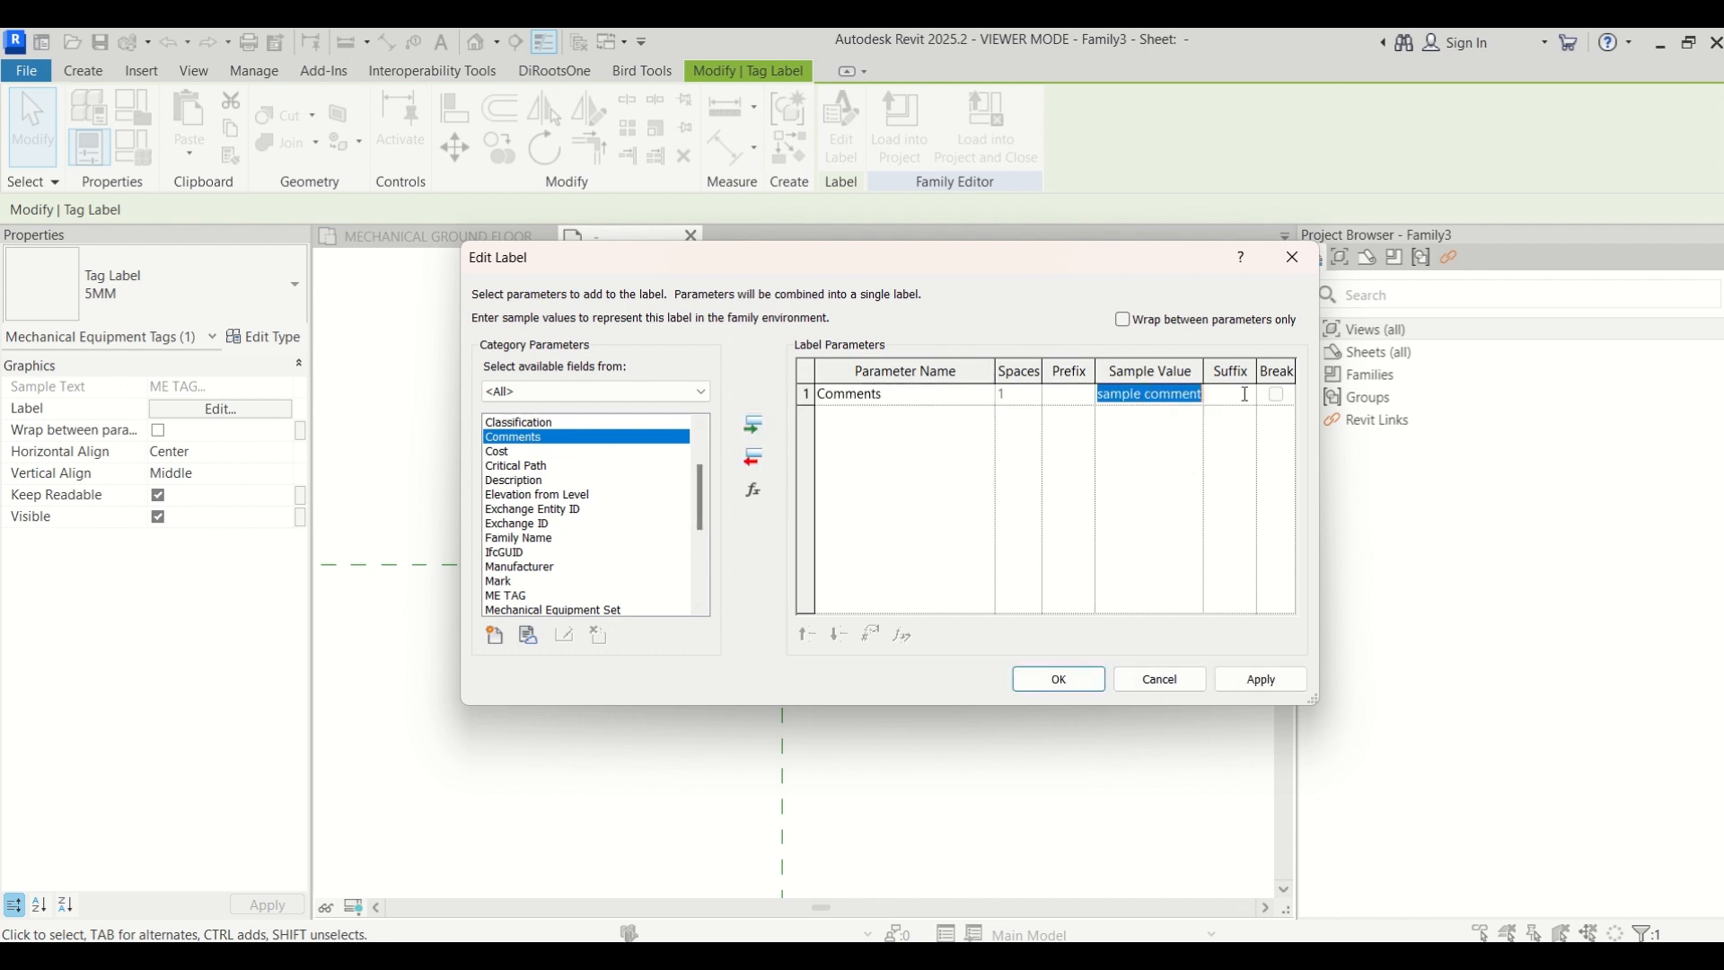
text(XX)
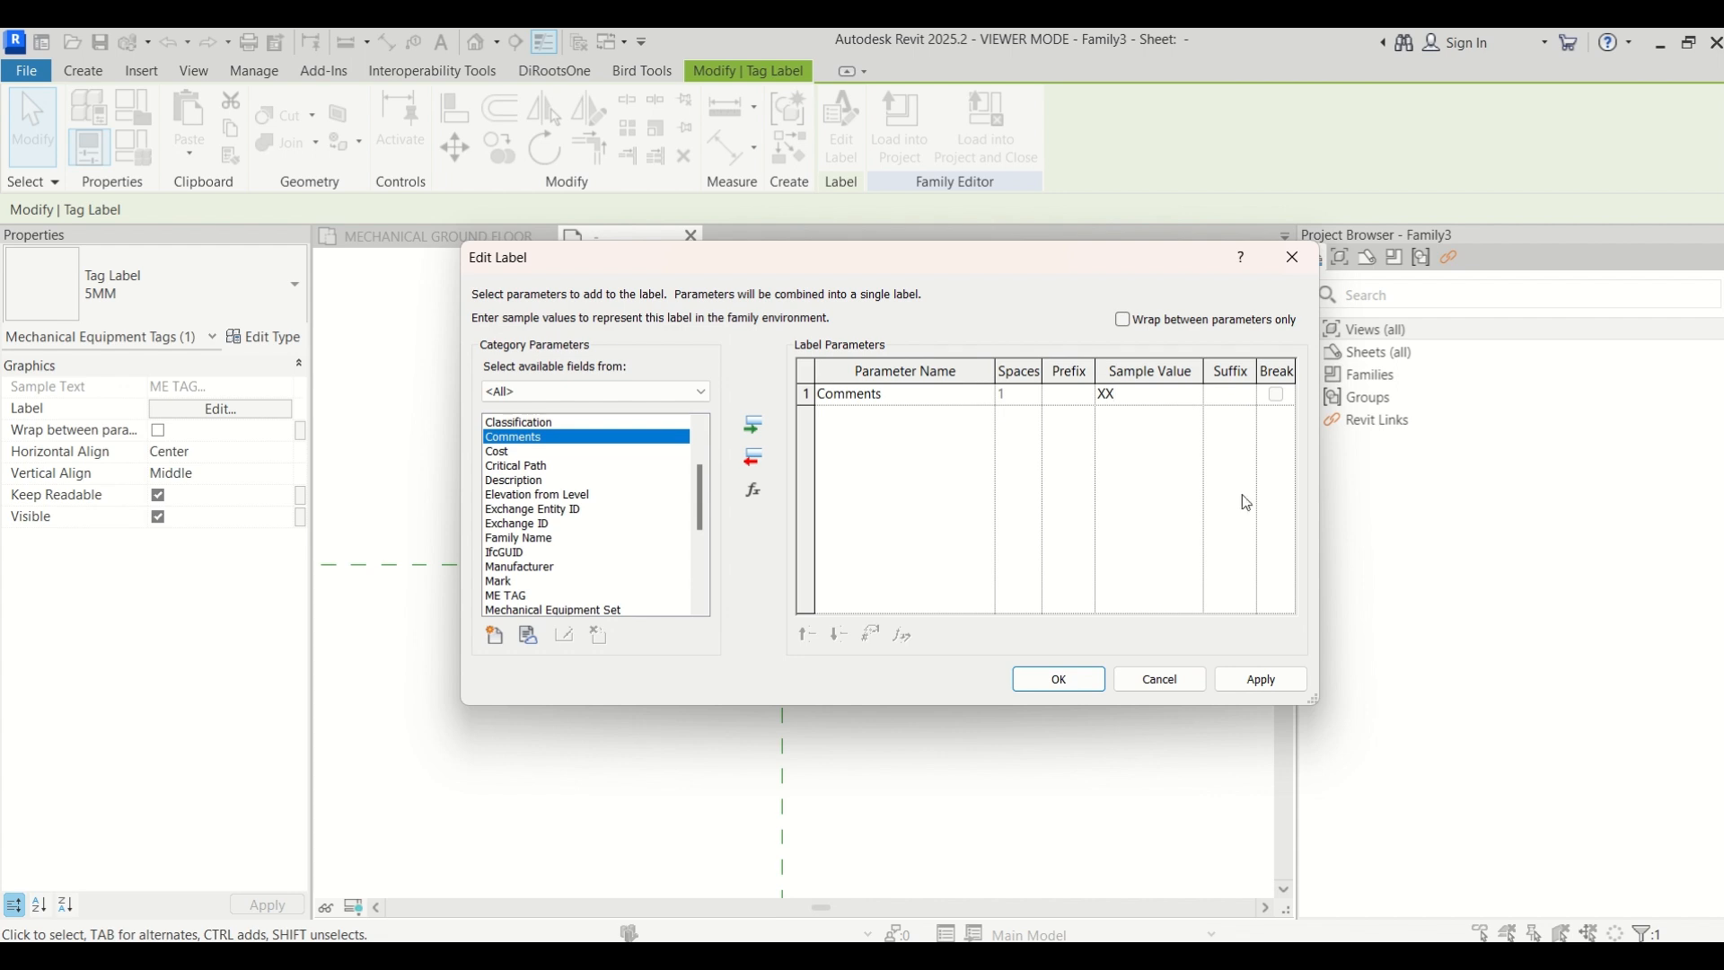
click(1078, 682)
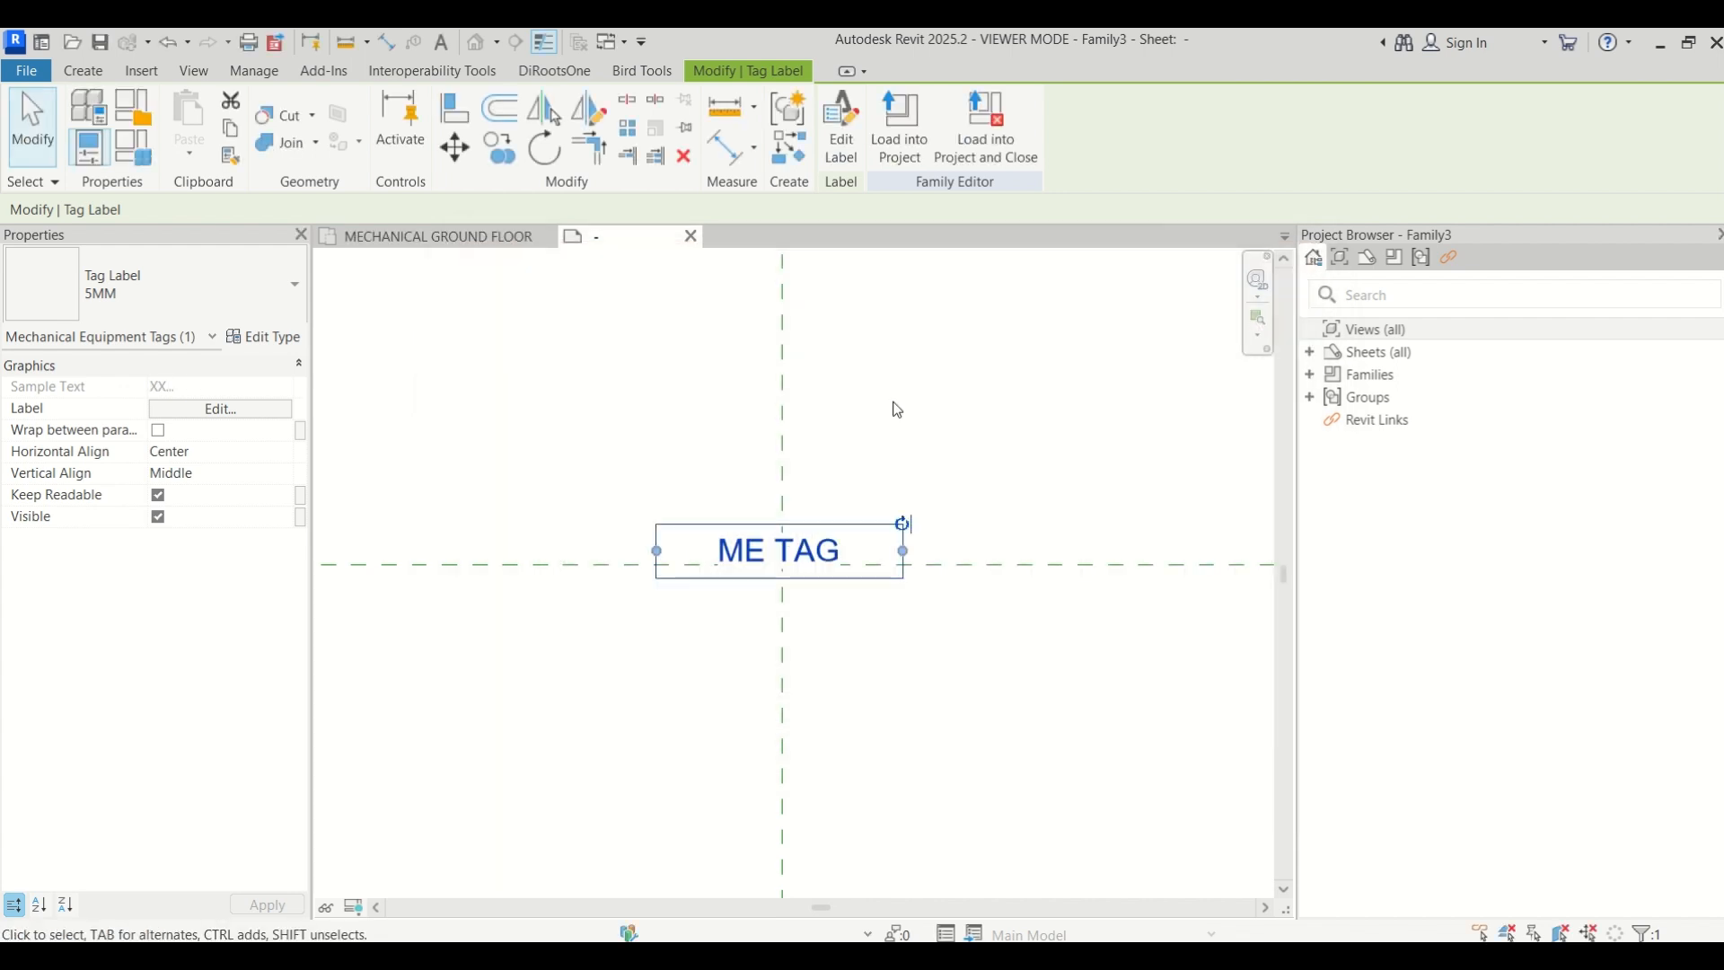
click(900, 127)
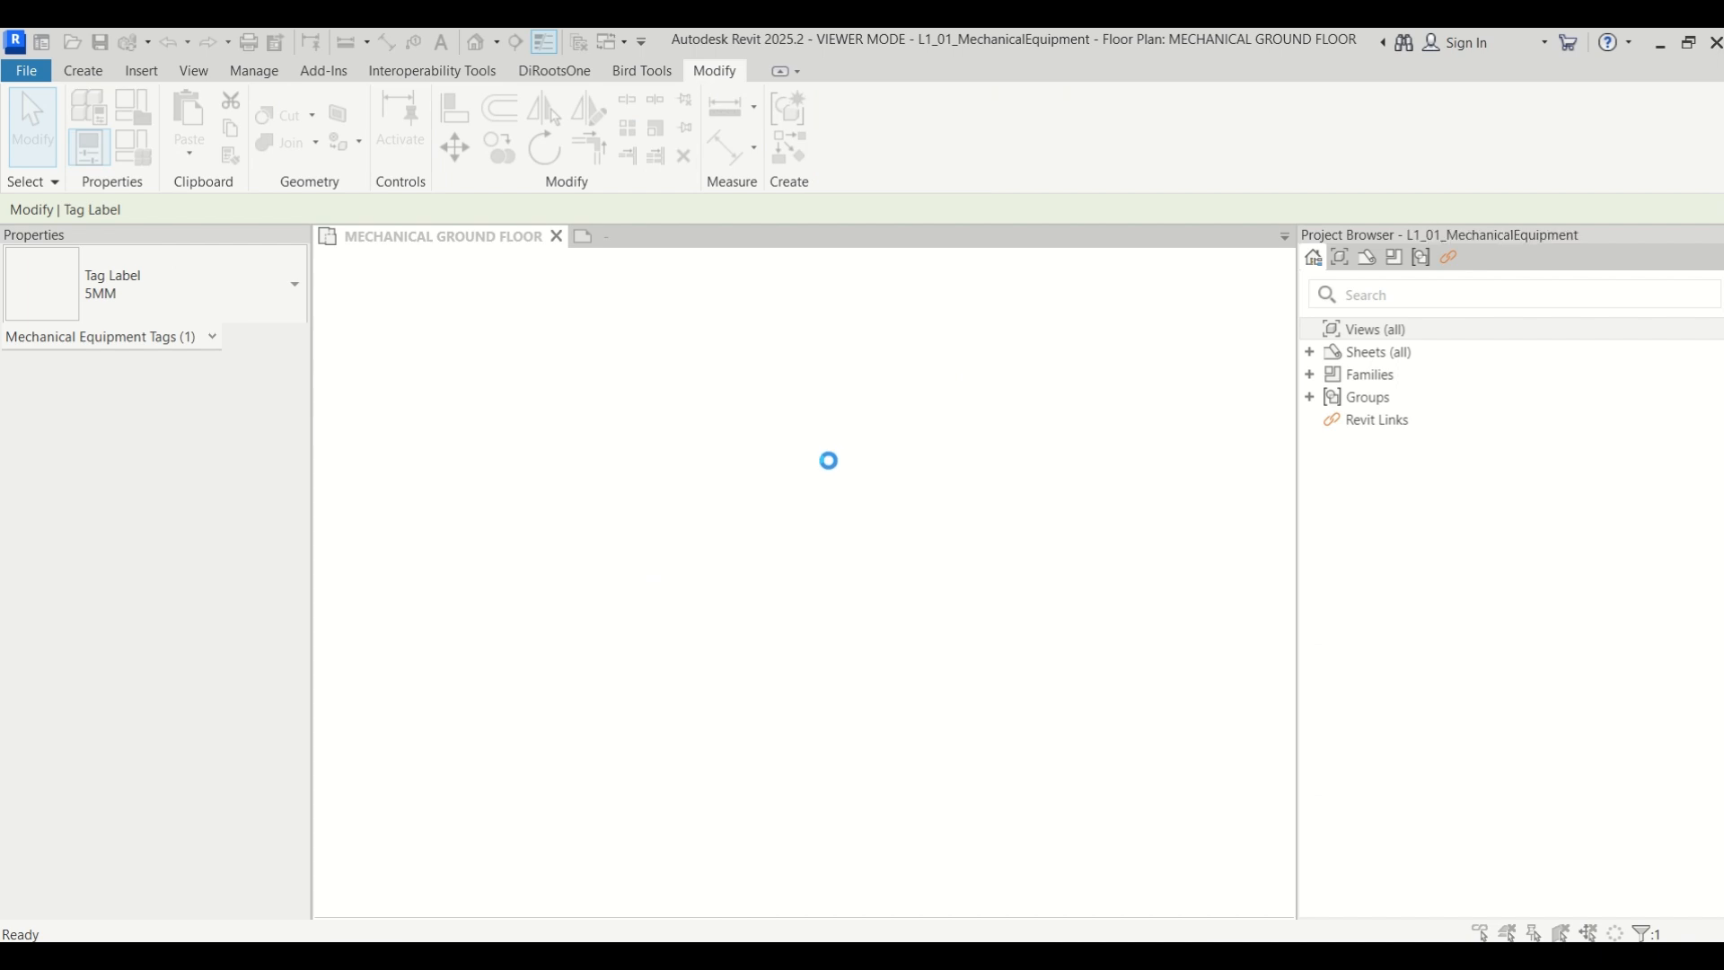
click(835, 476)
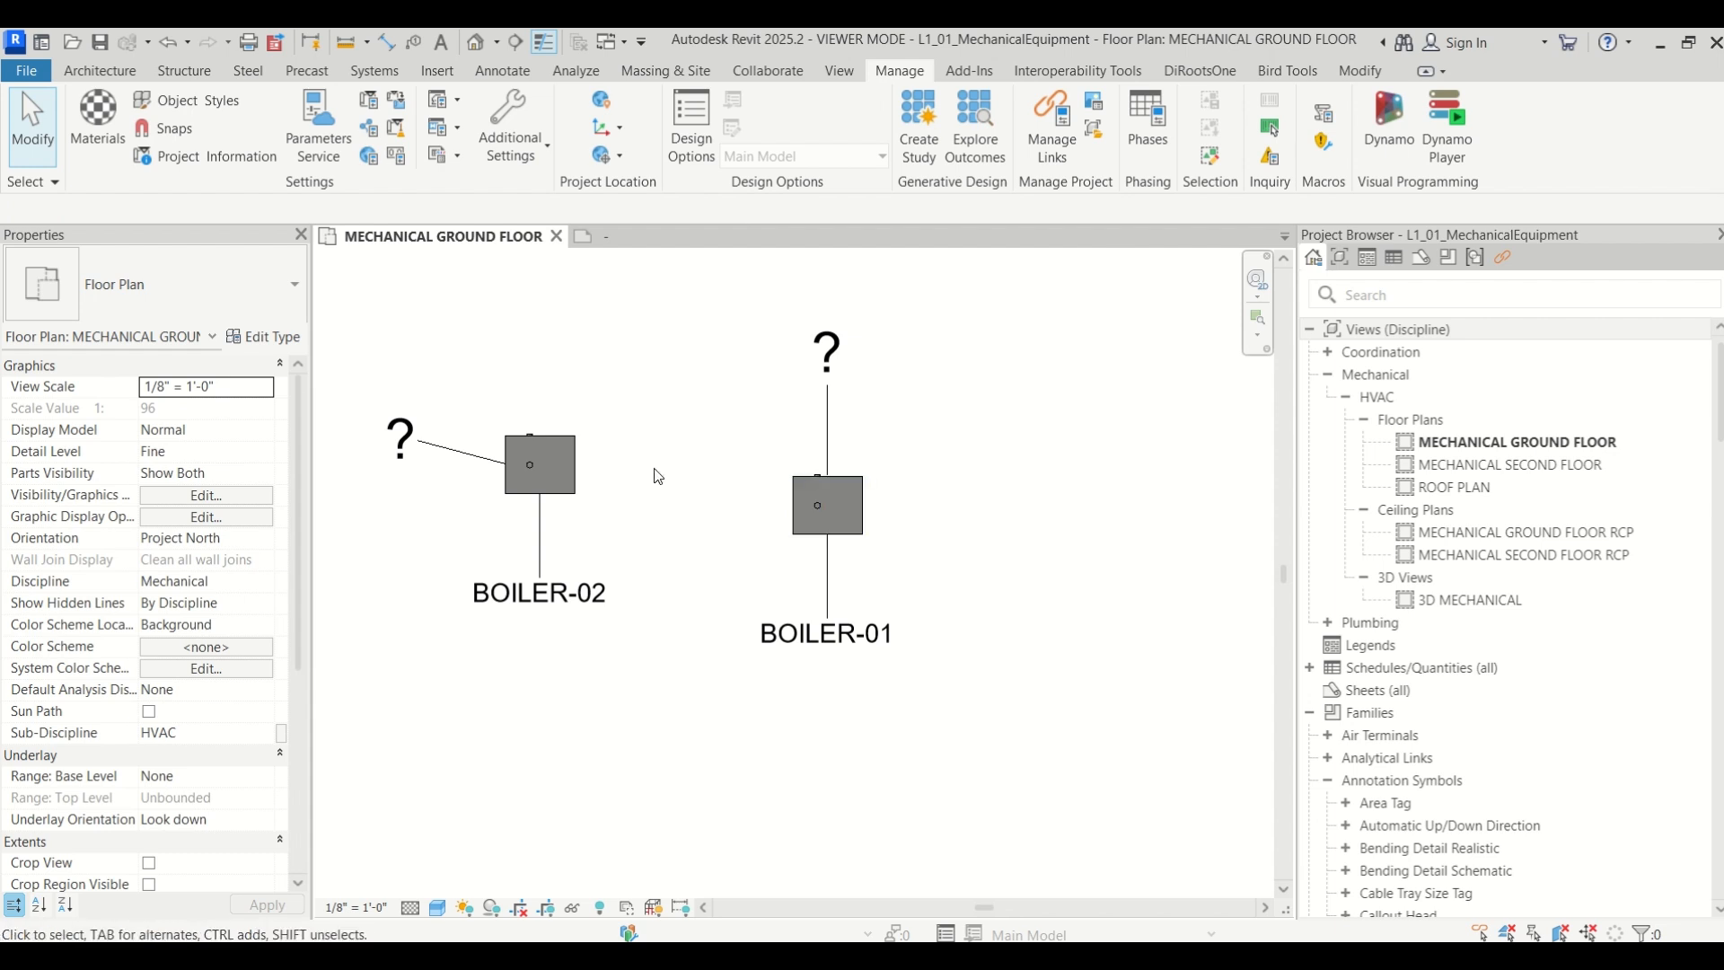
Copy the Mark value of the BOILER-02 equipment into its Comments parameter, so Comments reads BOILER-02
click(558, 468)
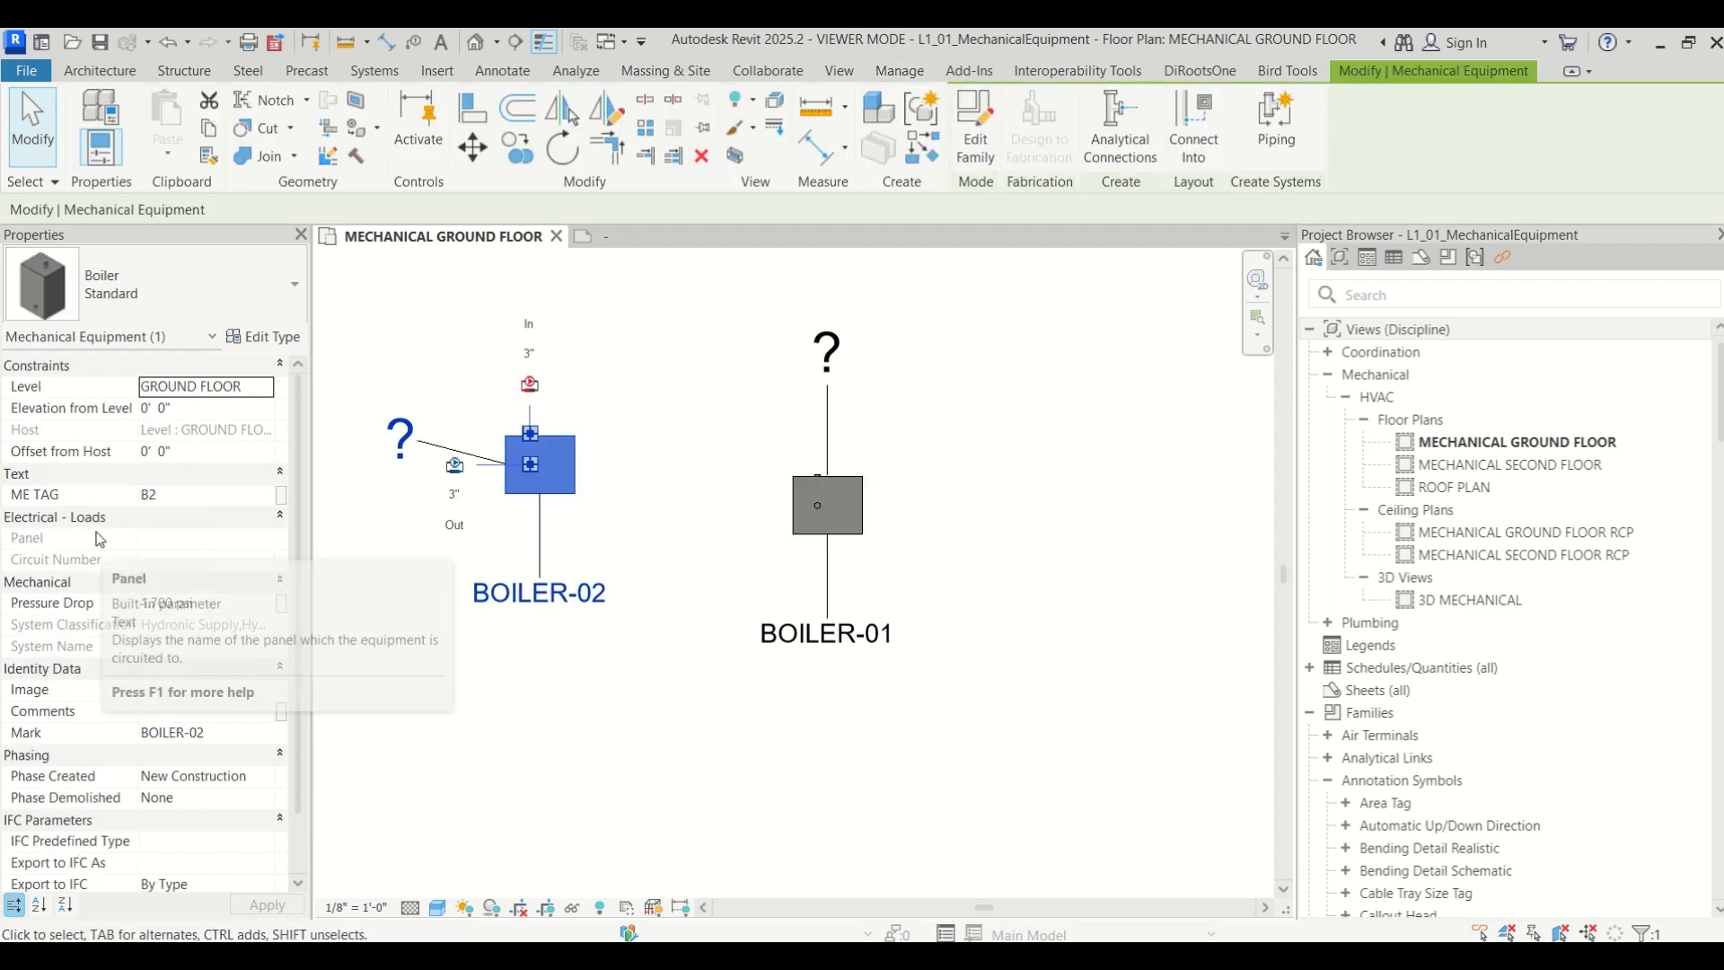
click(694, 446)
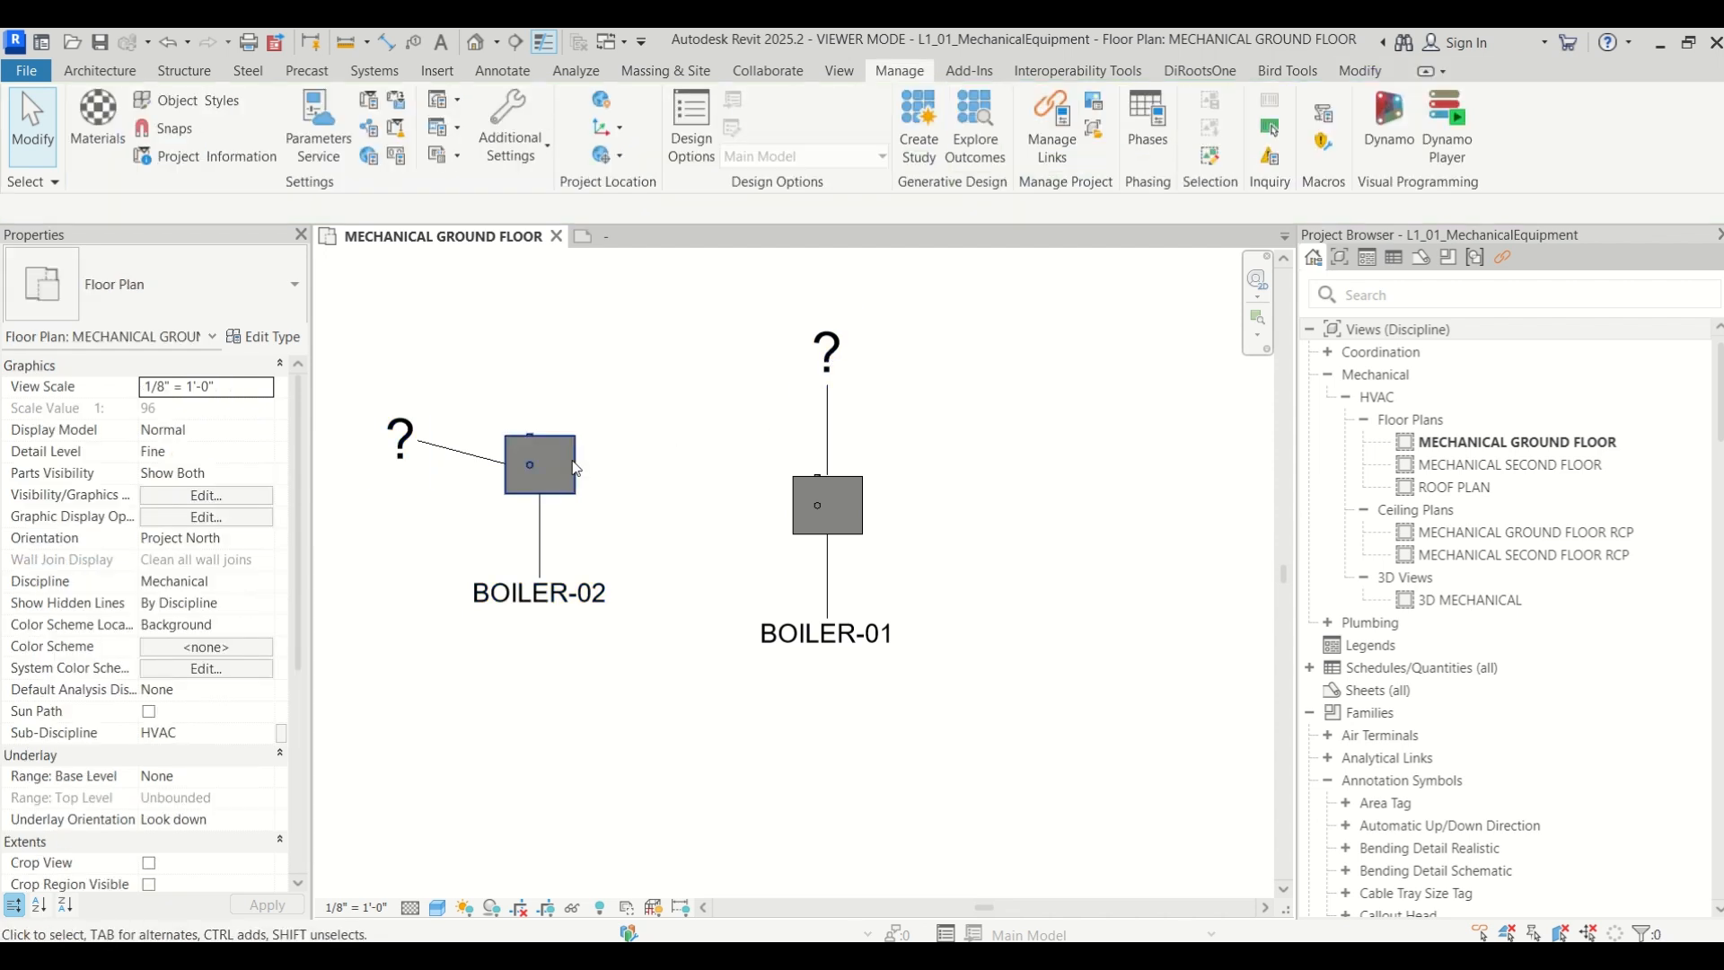
click(539, 446)
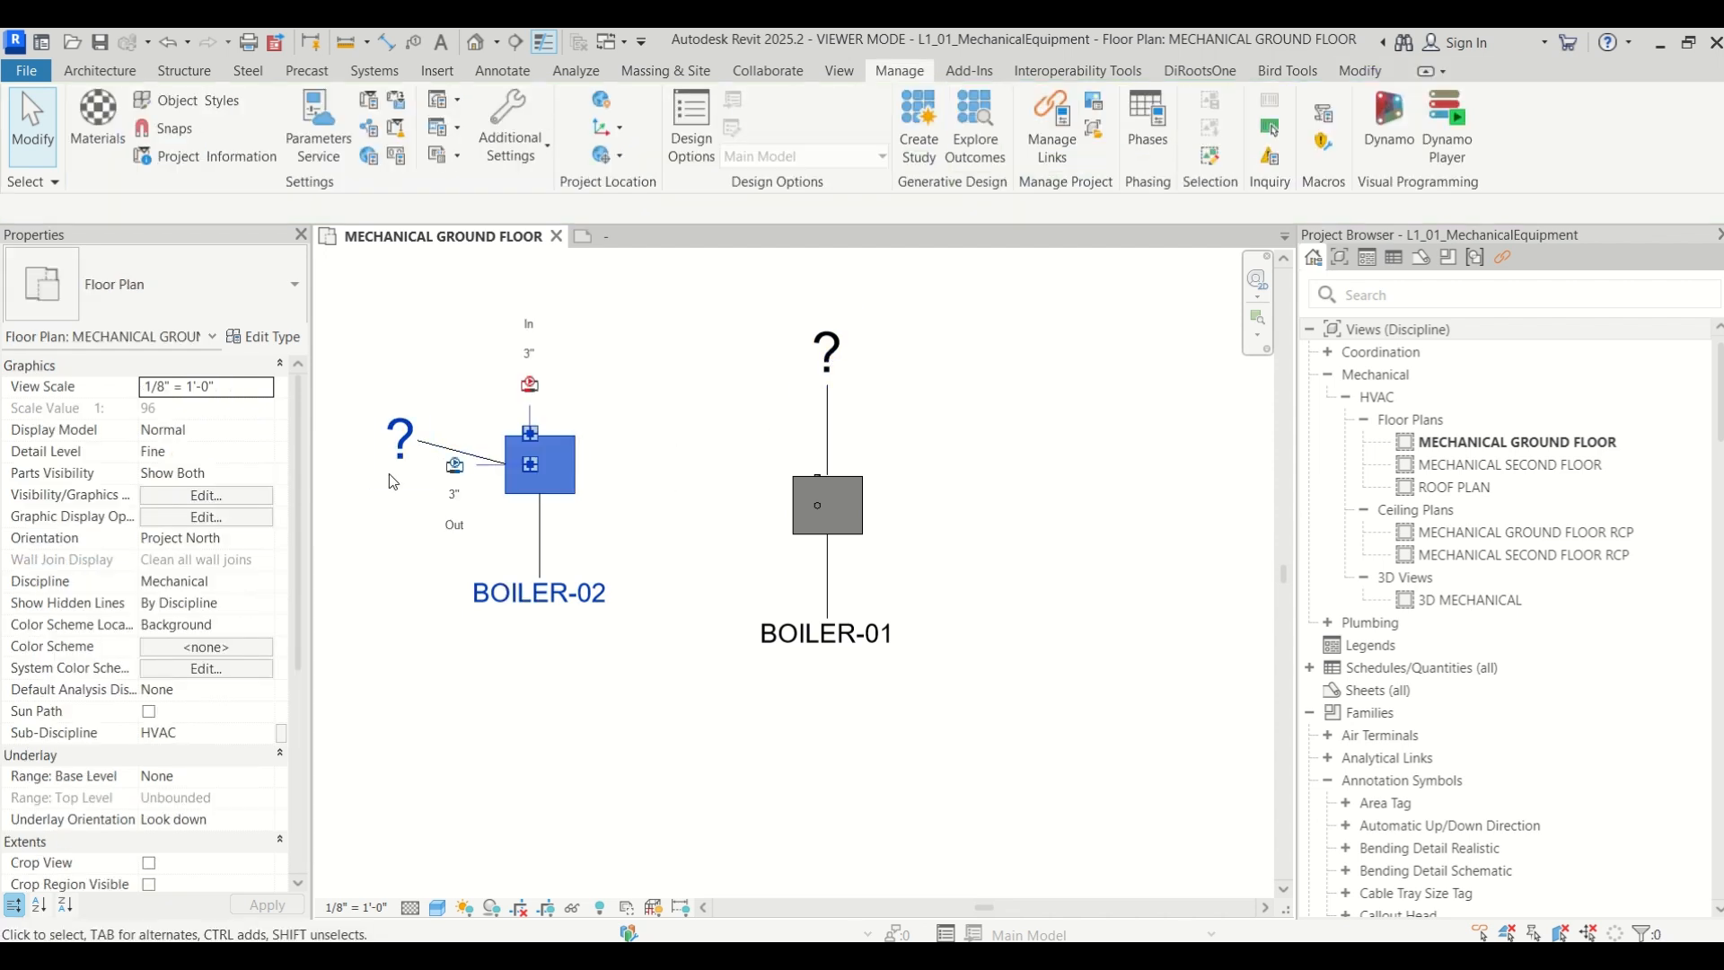
scroll(139, 579, down, 1)
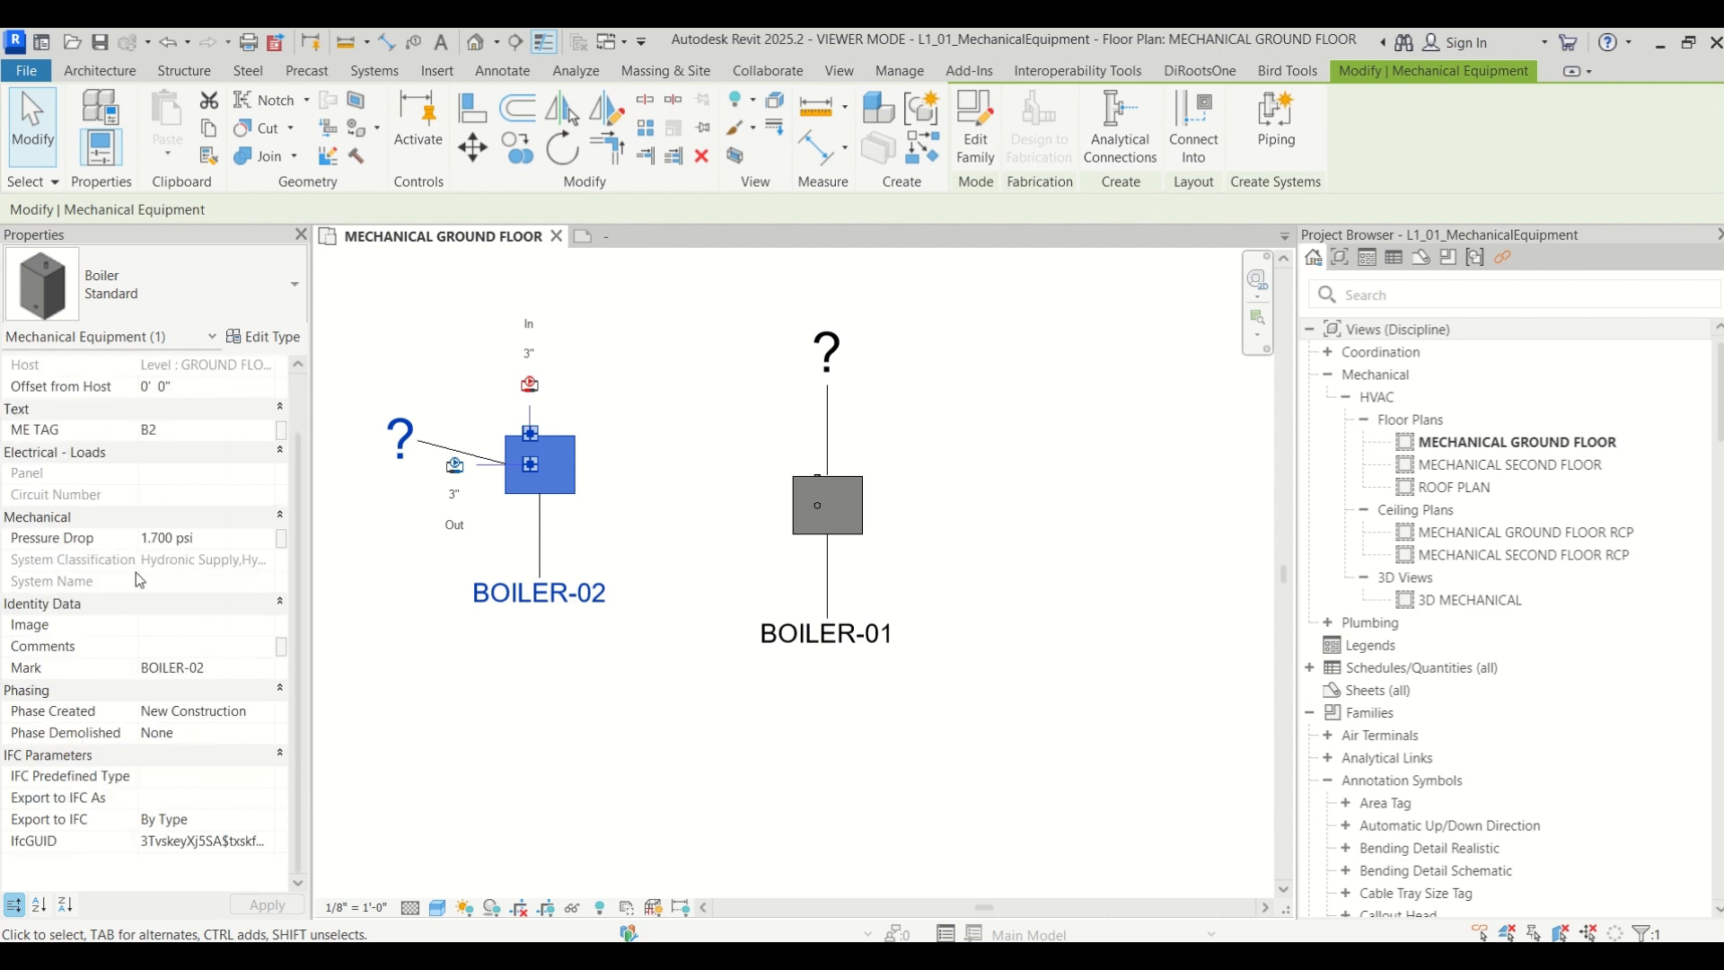
click(180, 647)
drag(213, 672, 149, 669)
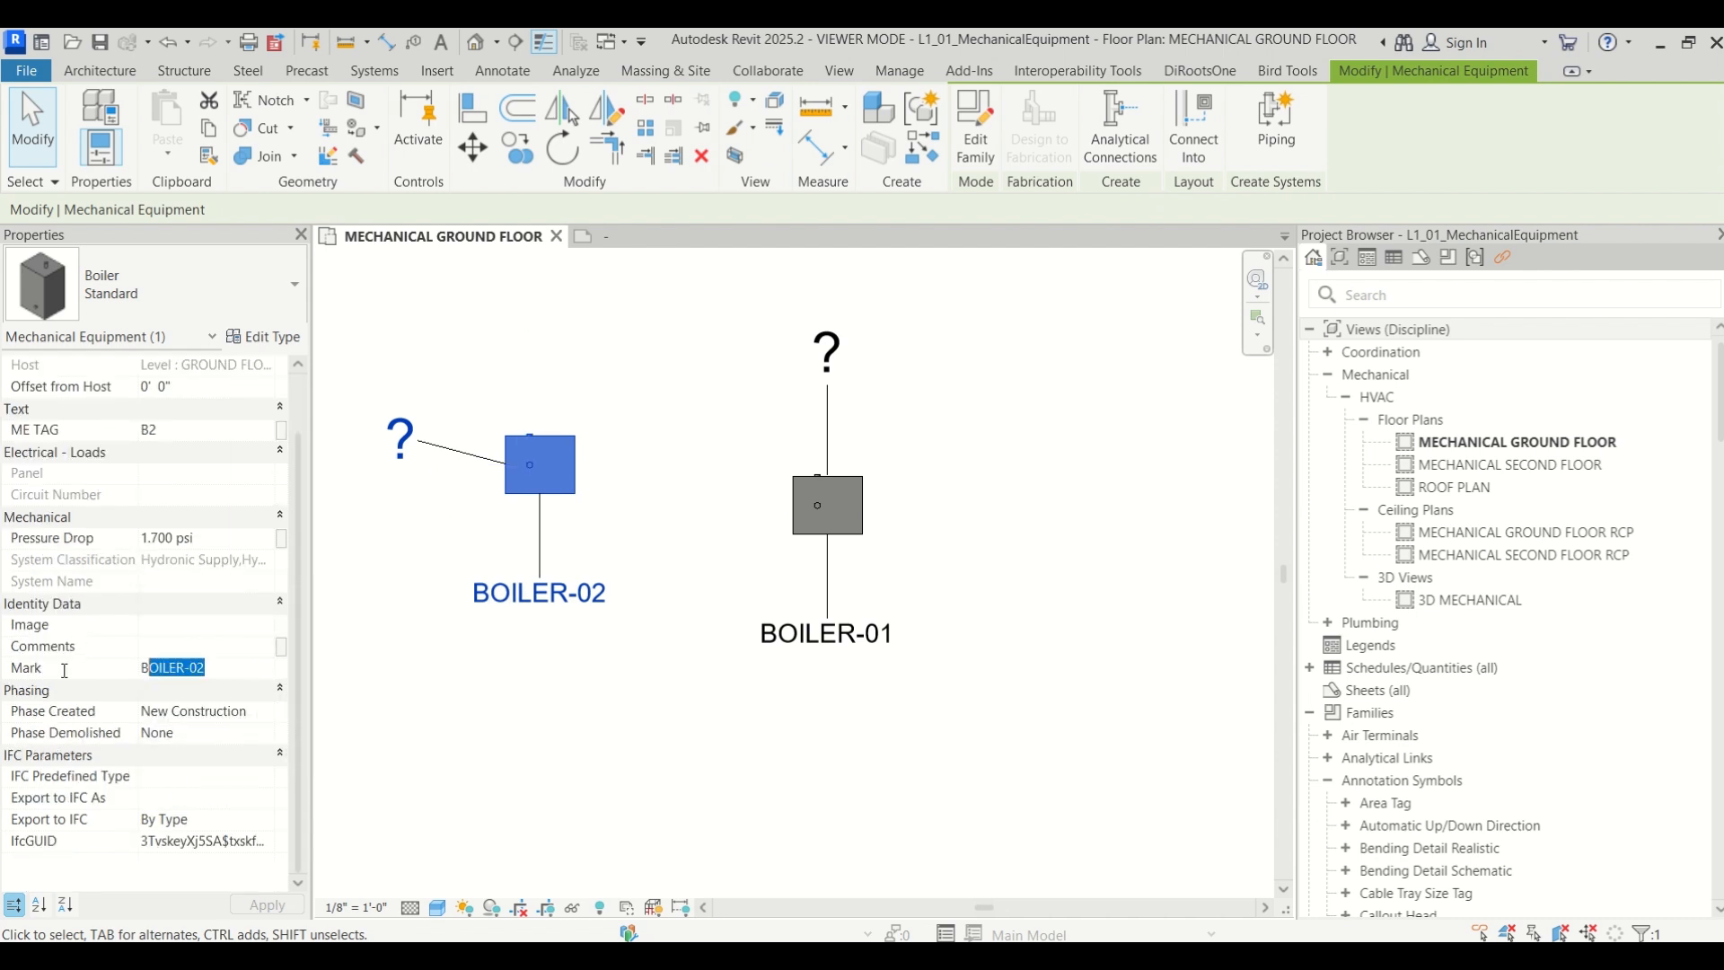
key(ctrl+c)
click(162, 647)
key(ctrl+v)
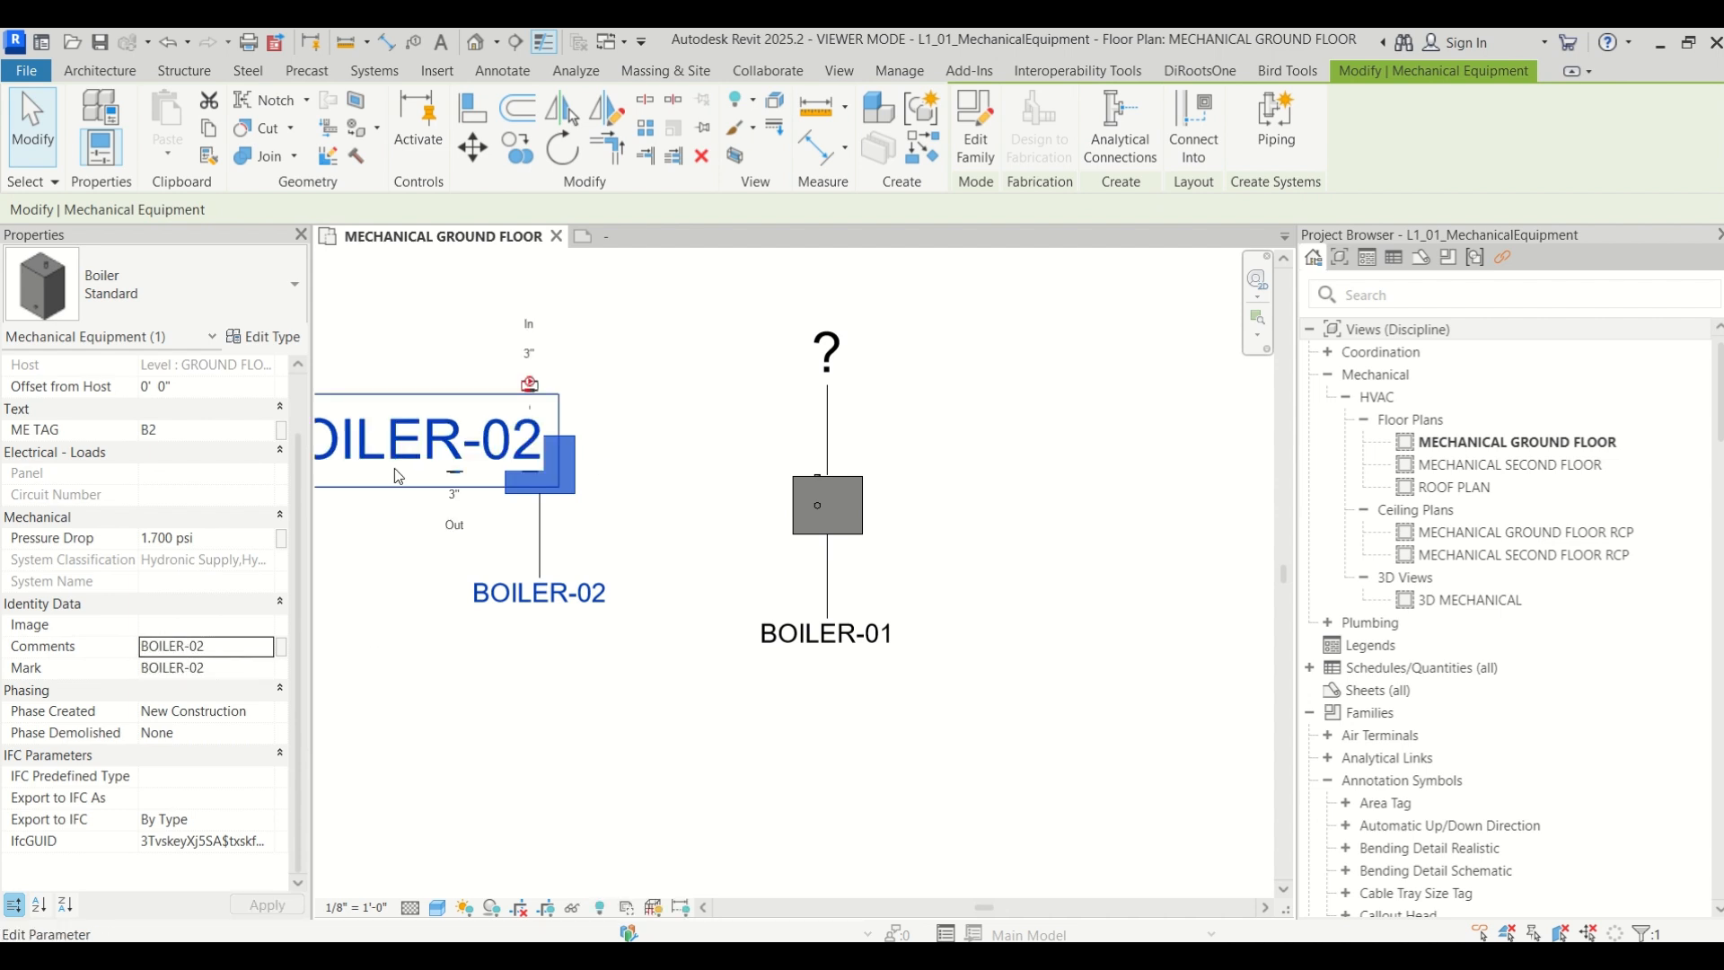
Move the large Comments tag up and to the left of the BOILER-02 equipment, and bend its leader into a right-angle elbow above the boiler
scroll(935, 455, down, 2)
click(812, 686)
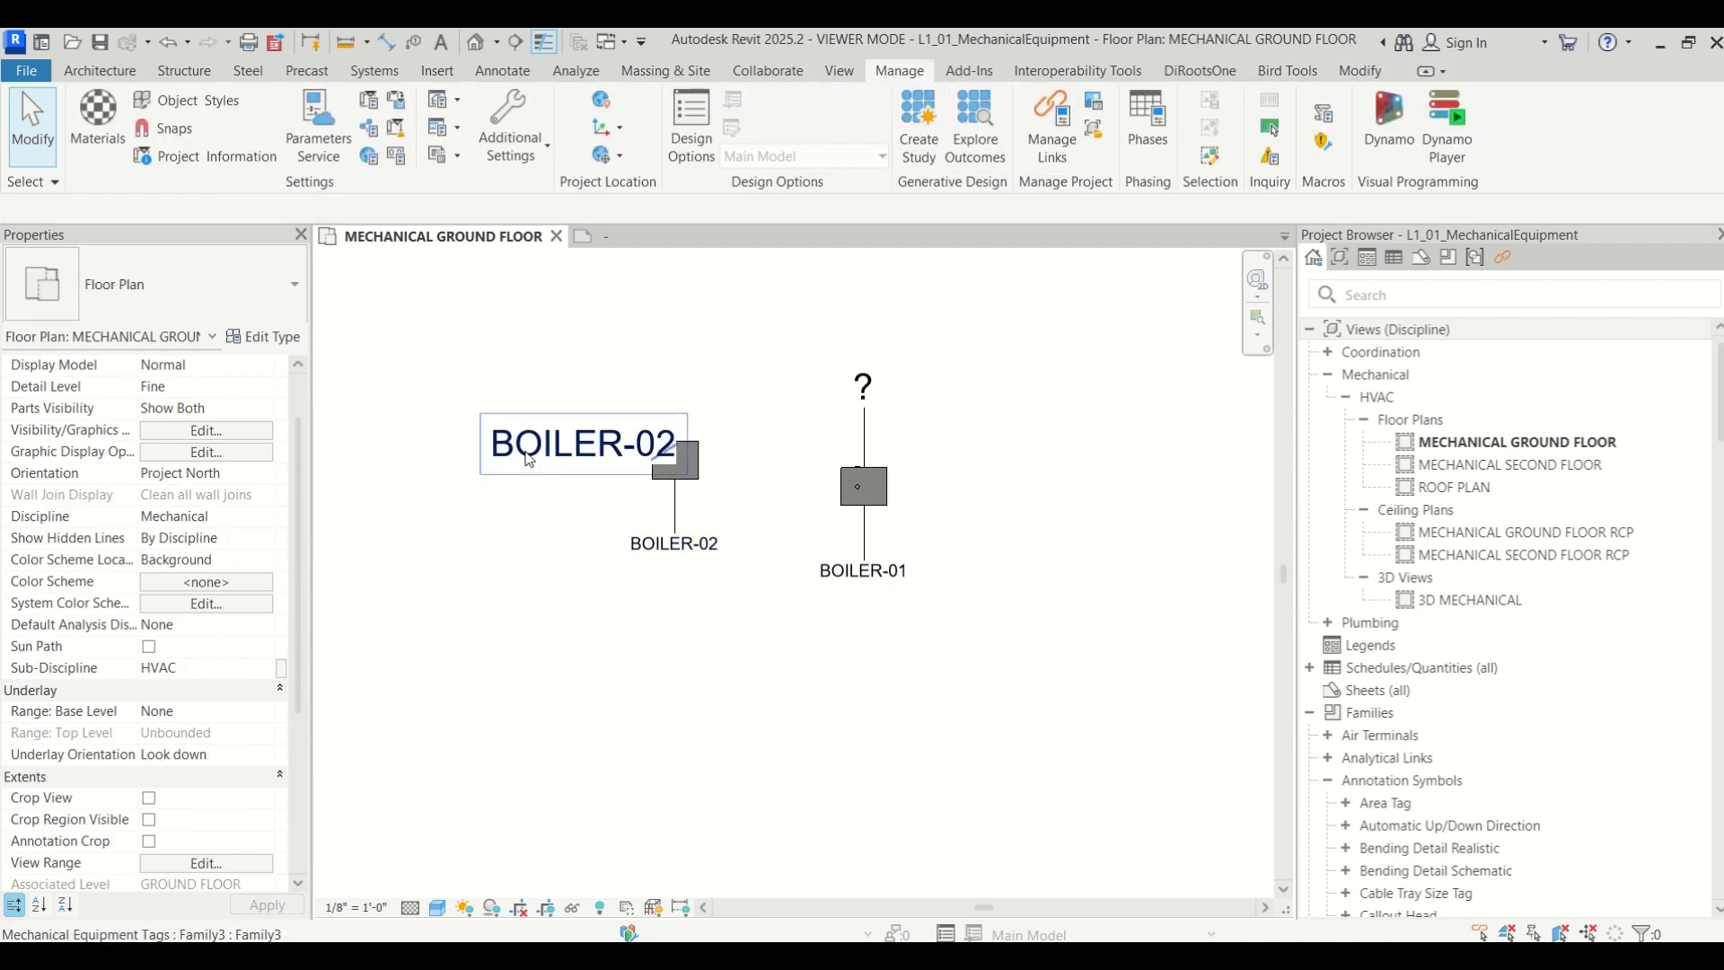
click(585, 473)
drag(584, 473, 499, 402)
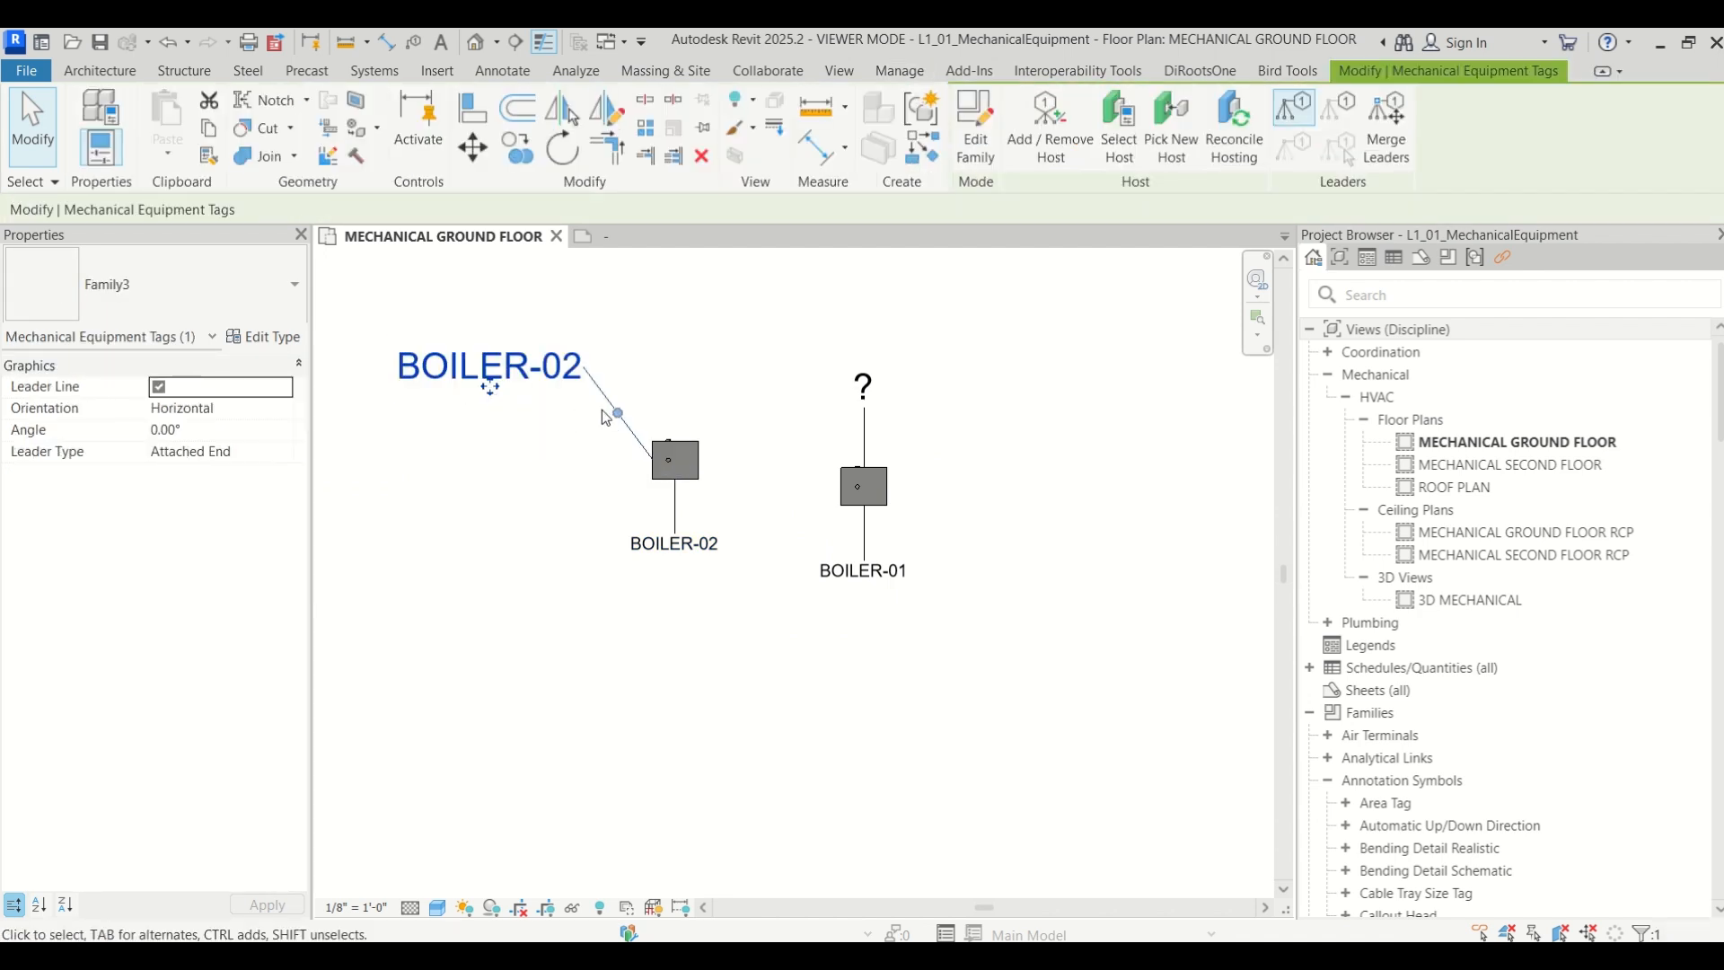
drag(618, 413, 672, 363)
click(454, 501)
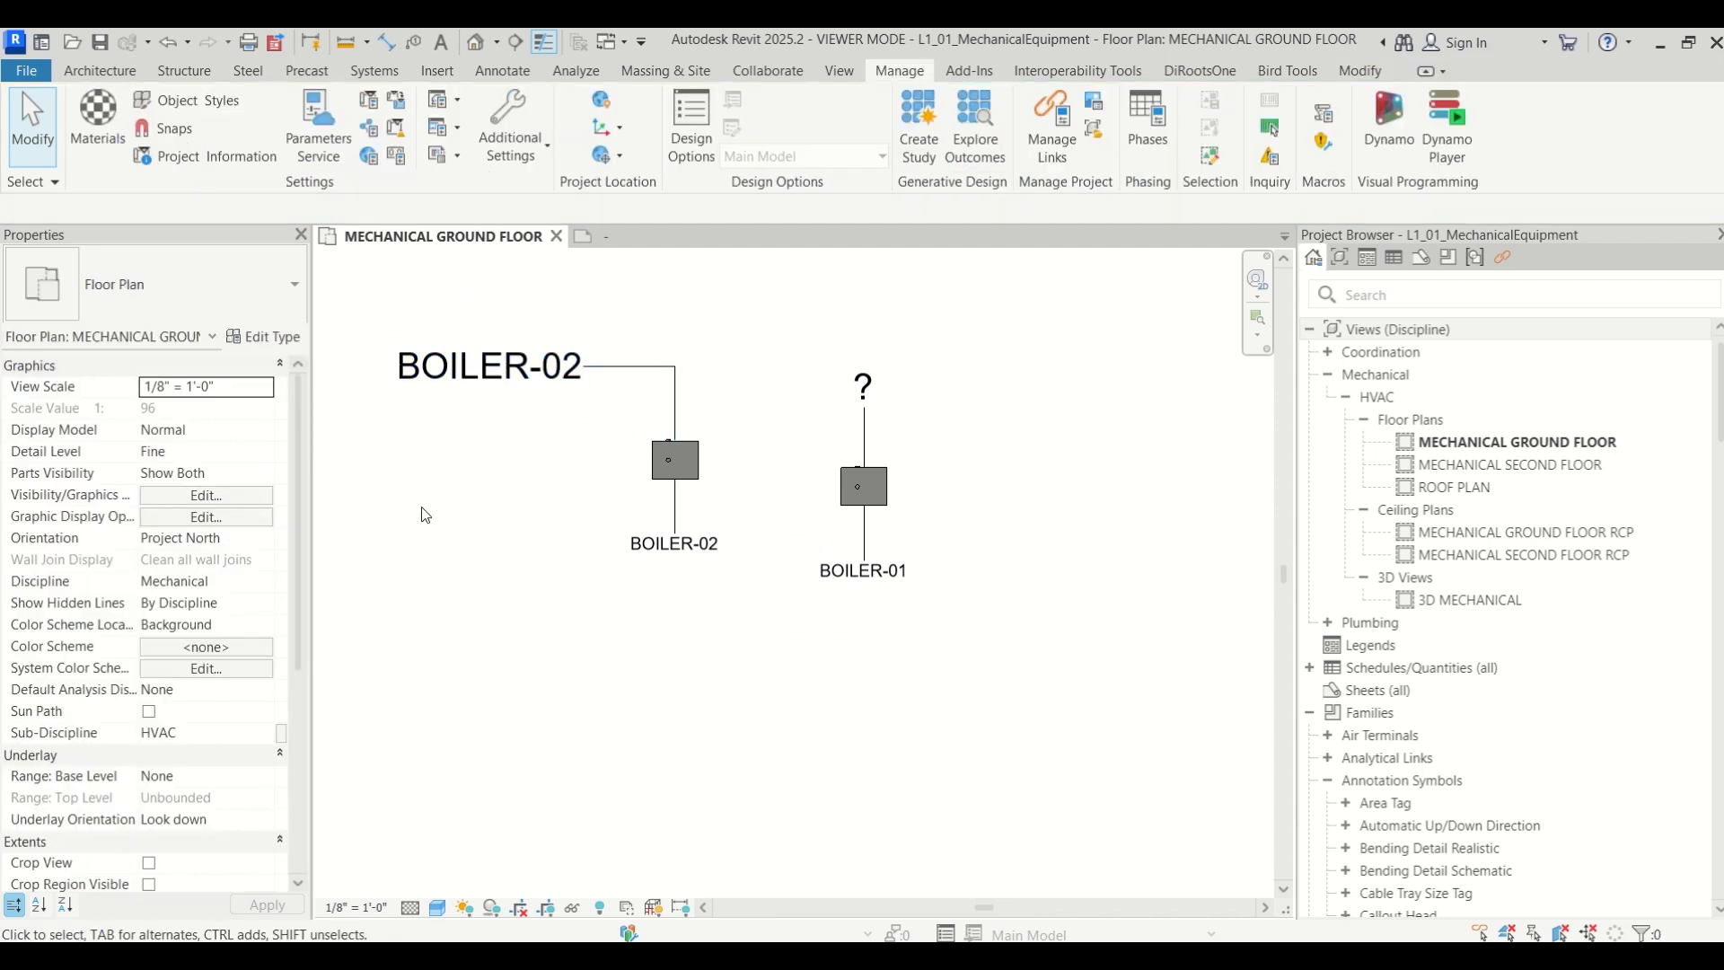